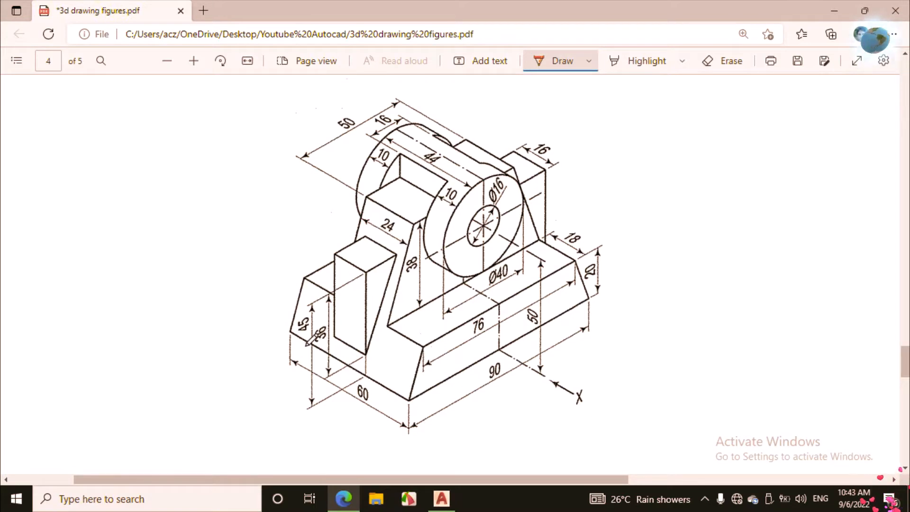
Step: Trace the 60 and 90 bottom edges of the base and its sloped end edge in the reference PDF
mouse_move(295, 338)
left_mouse_down()
mouse_move(395, 388)
mouse_move(587, 310)
left_mouse_up()
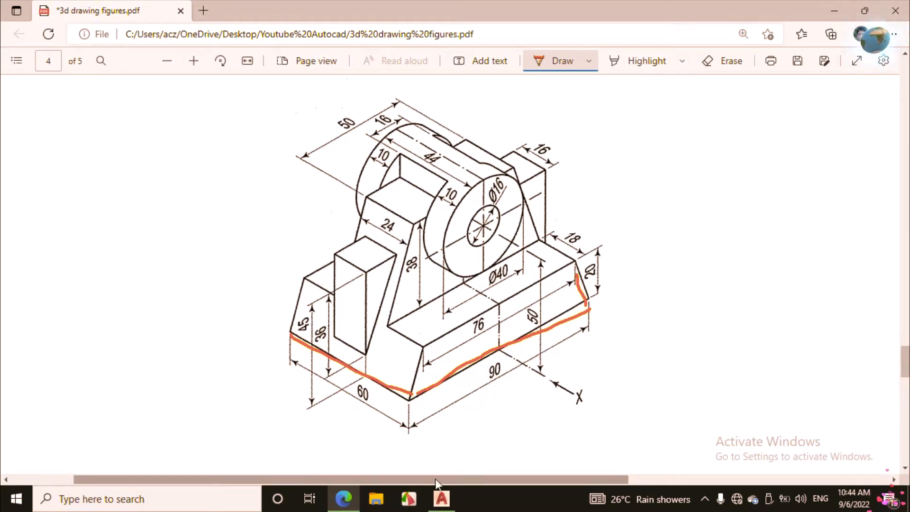
Step: Switch to AutoCAD and start a new drawing with the grid off and the Realistic visual style
left_click(442, 499)
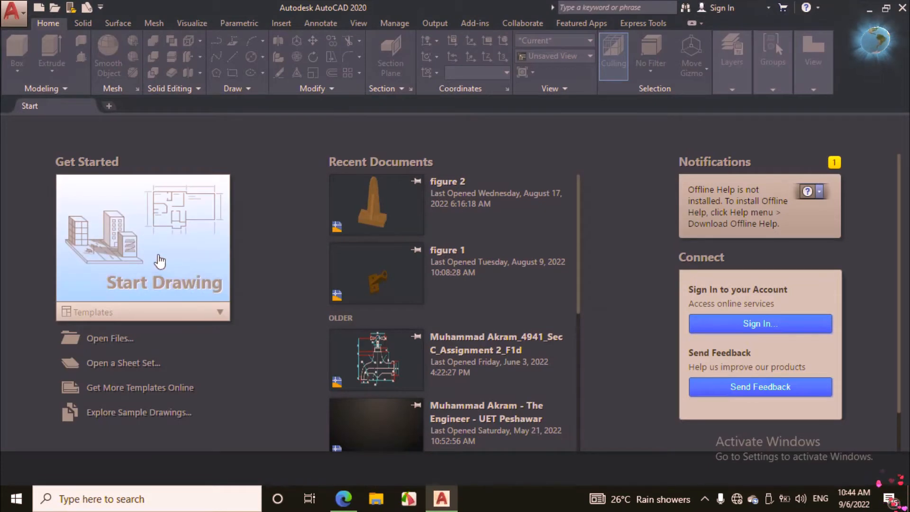
left_click(159, 261)
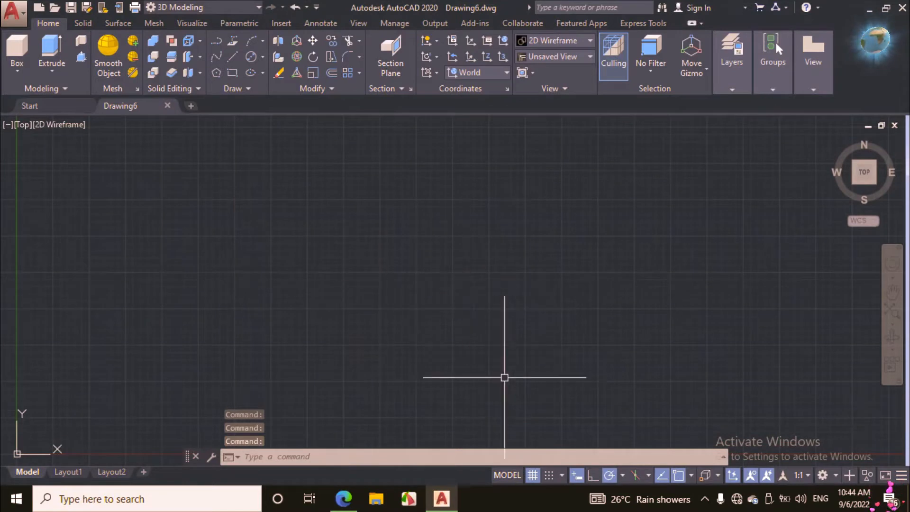
left_click(534, 475)
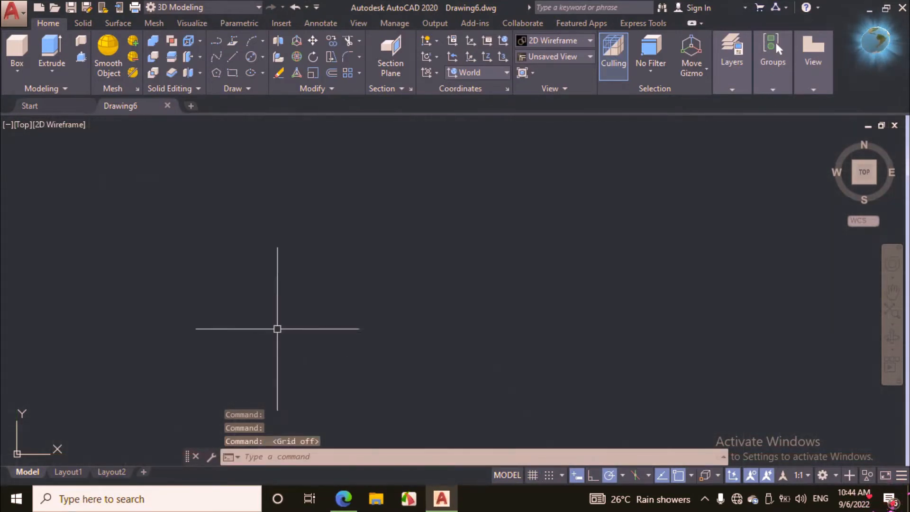
left_click(62, 125)
left_click(120, 199)
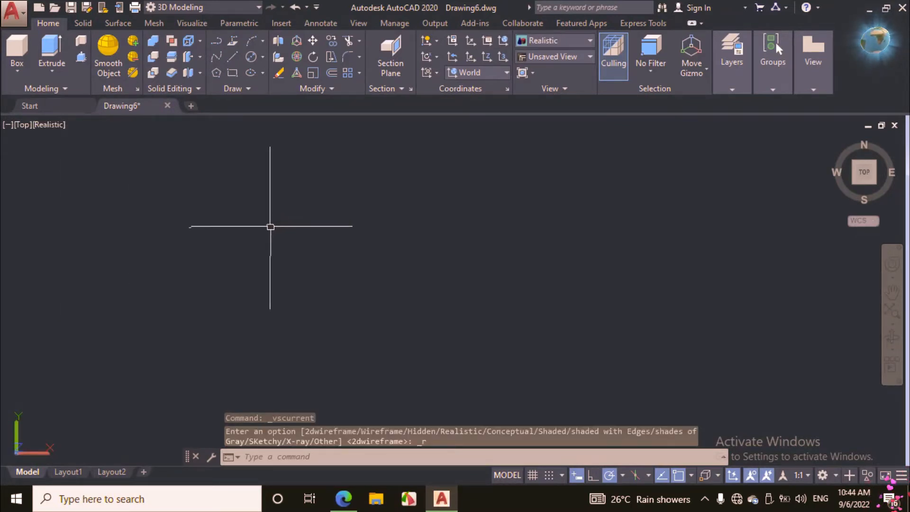
Step: Draw a 90 by 60 rectangle for the base
left_click(230, 74)
left_click(543, 168)
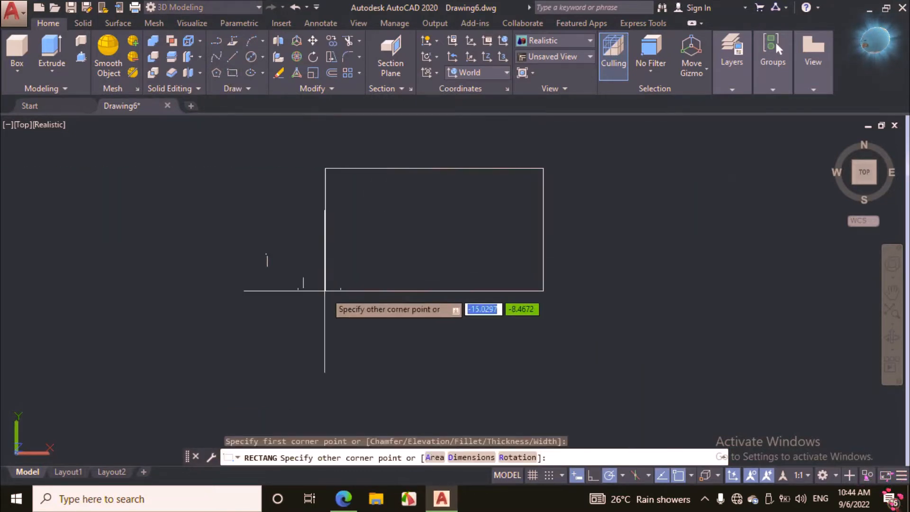
type("90")
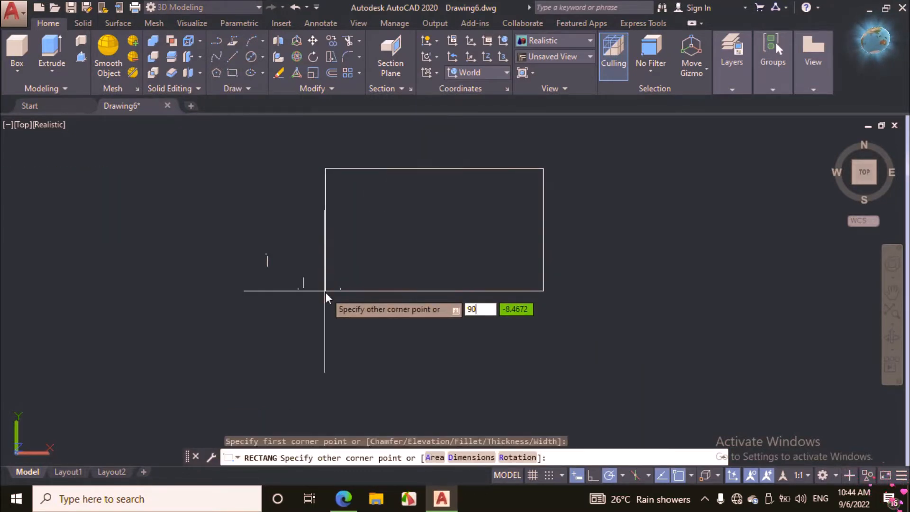
key("Tab")
type("6")
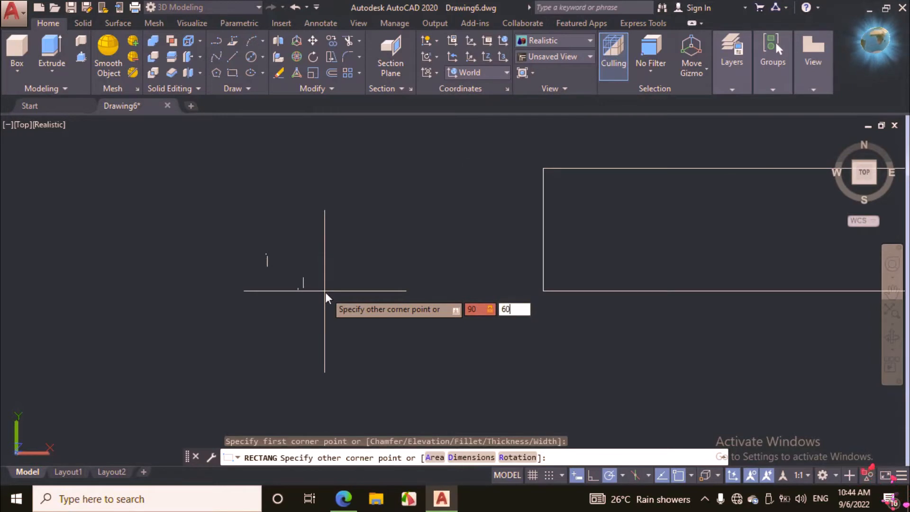
type("0")
key("Return")
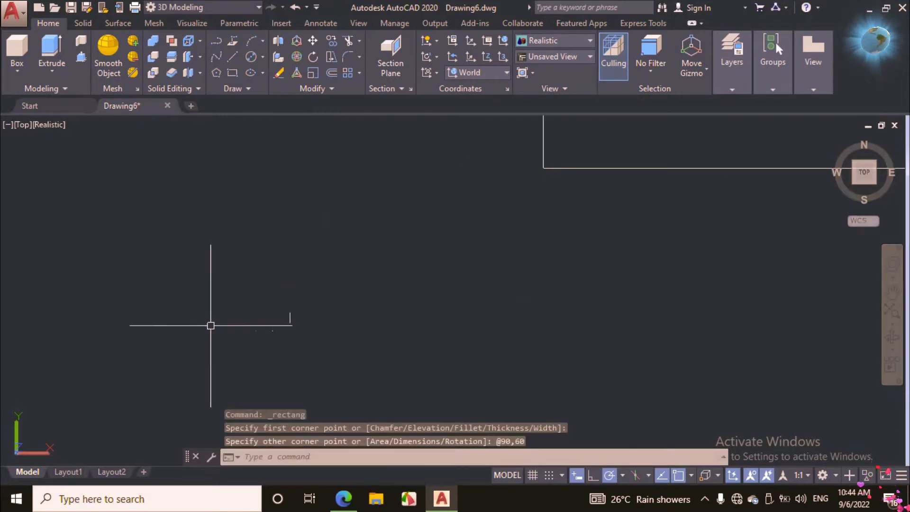
Step: Presspull the area inside the base rectangle to a height of 20
scroll(211, 329, "down", 3)
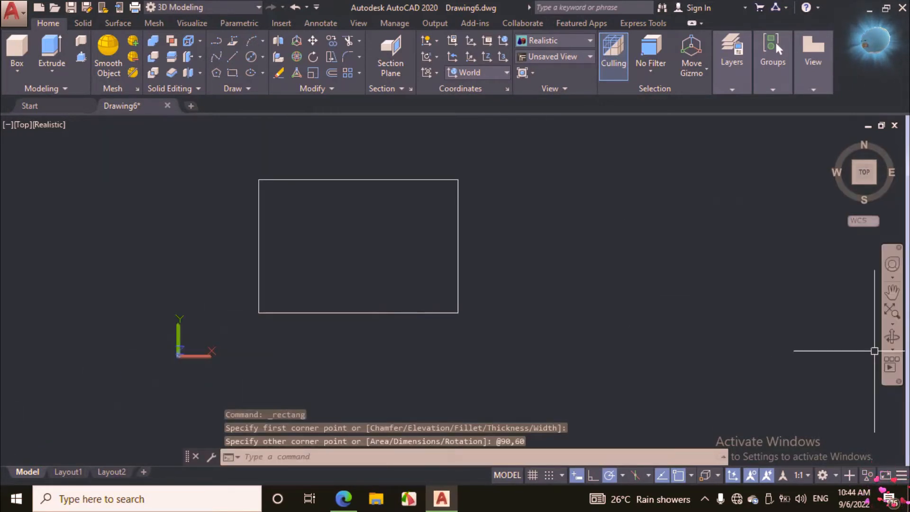
left_click(893, 338)
left_click_drag(584, 351, 587, 319)
right_click(559, 219)
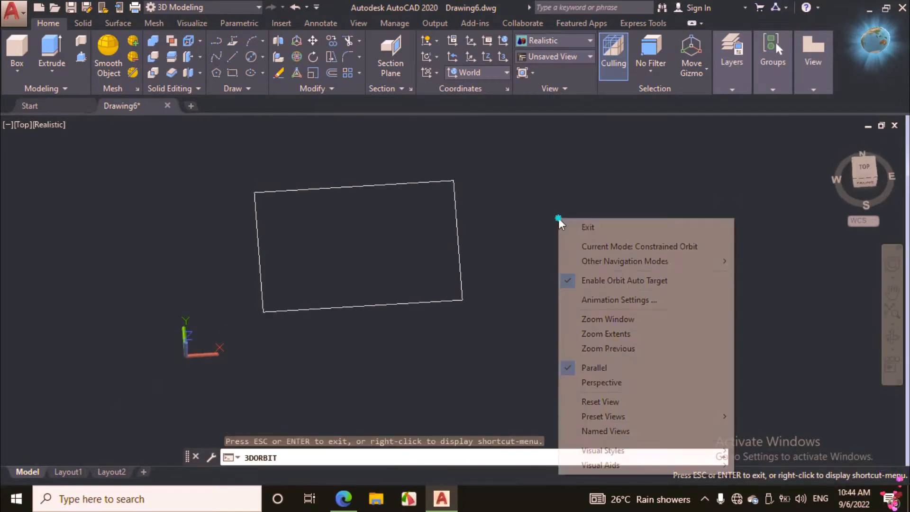
left_click(583, 227)
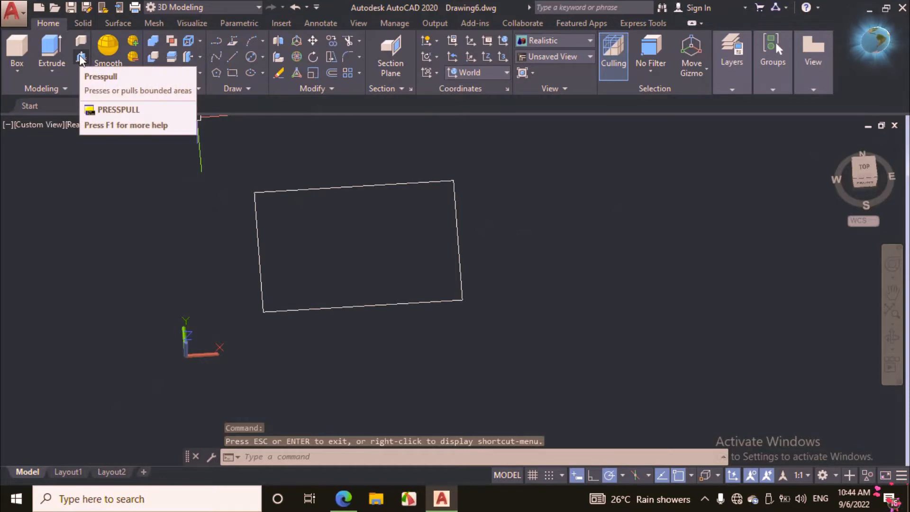
left_click(80, 57)
left_click(331, 242)
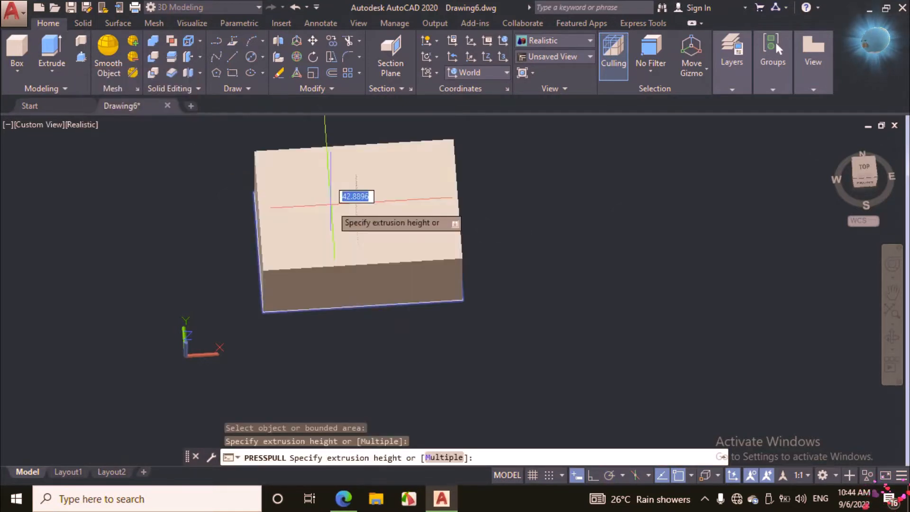
type("20")
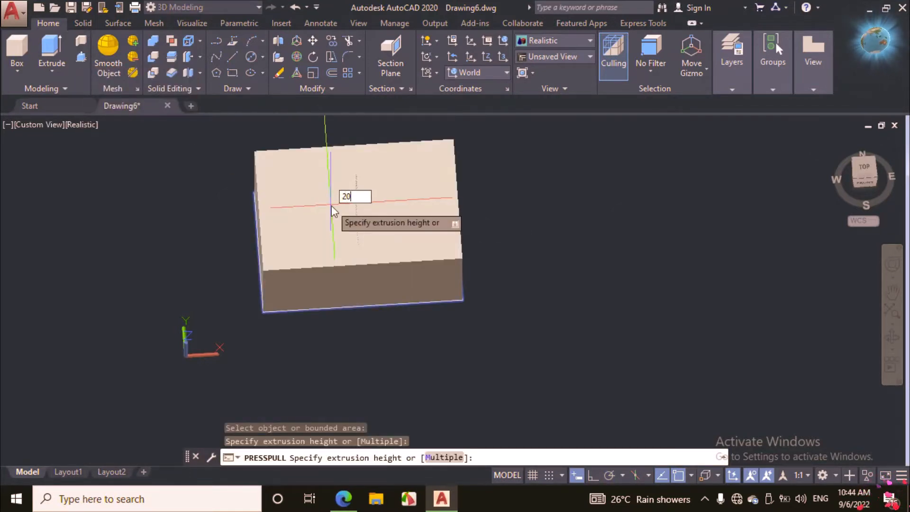
key("Return")
key("Return")
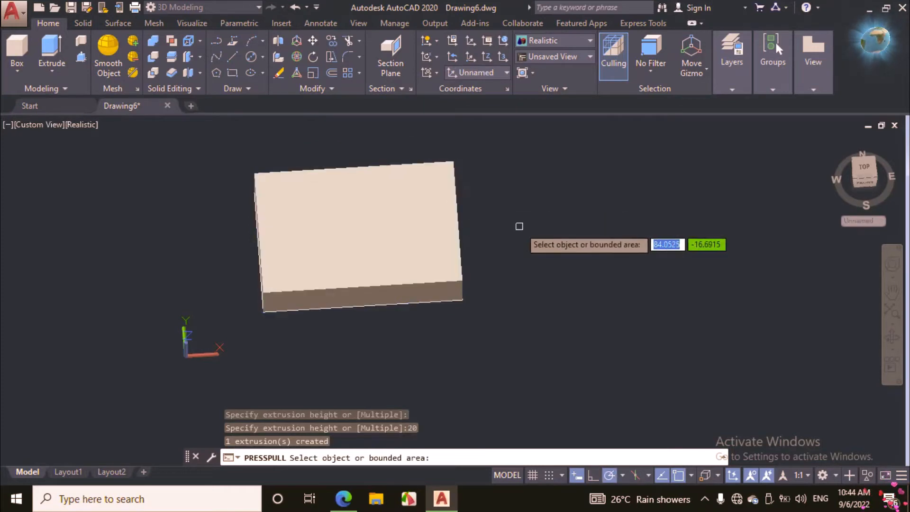
Step: Switch to the reference PDF in Edge, trace the base's 76 top edge and handwrite the subtraction 90 − 76 = 14
left_click(343, 498)
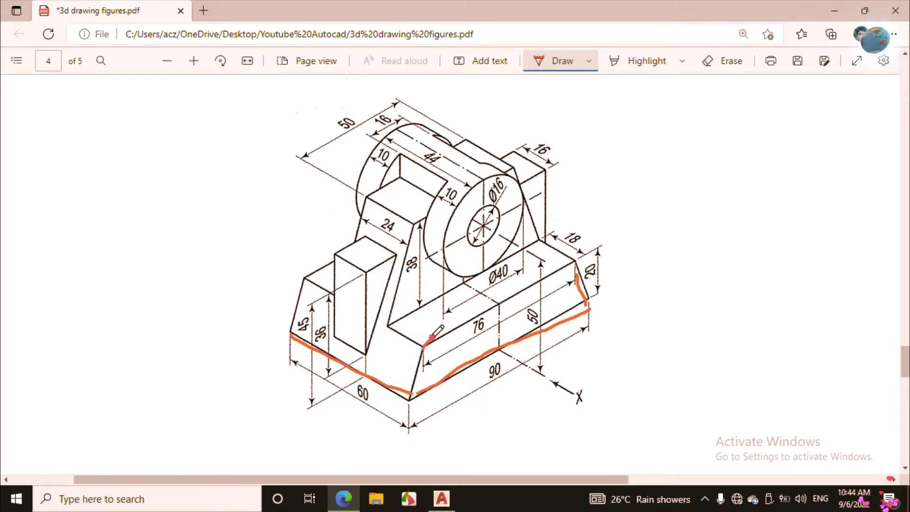
left_click_drag(432, 338, 561, 271)
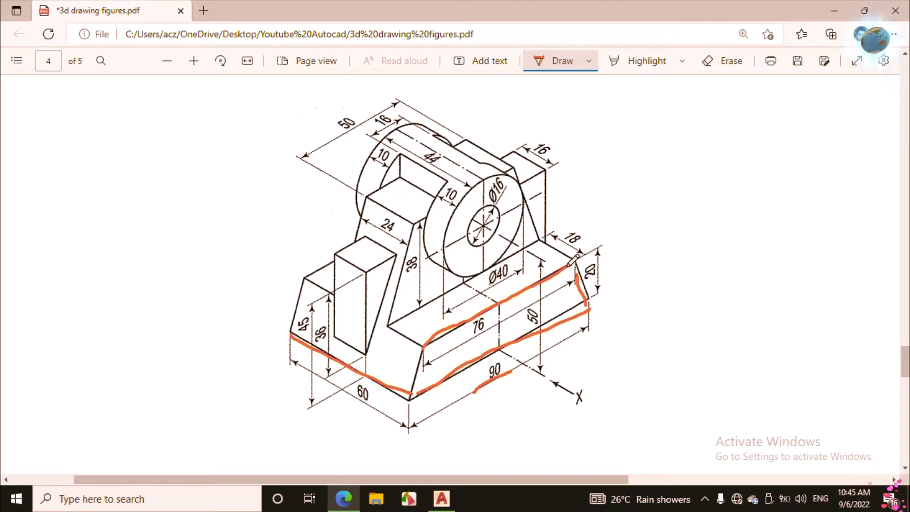
mouse_move(124, 185)
left_mouse_down()
mouse_move(85, 204)
mouse_move(117, 221)
left_mouse_up()
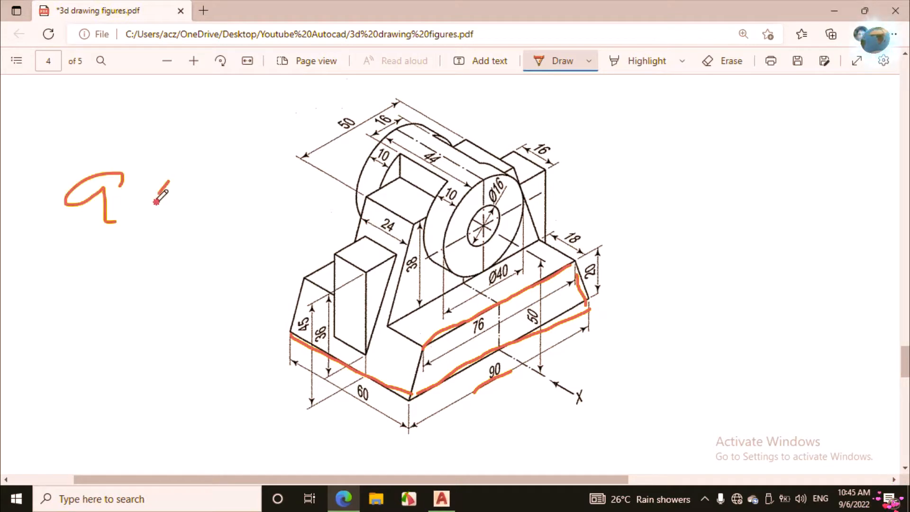
left_click_drag(169, 180, 179, 189)
mouse_move(89, 237)
left_mouse_down()
mouse_move(108, 288)
mouse_move(139, 255)
left_mouse_up()
left_click_drag(166, 234, 138, 284)
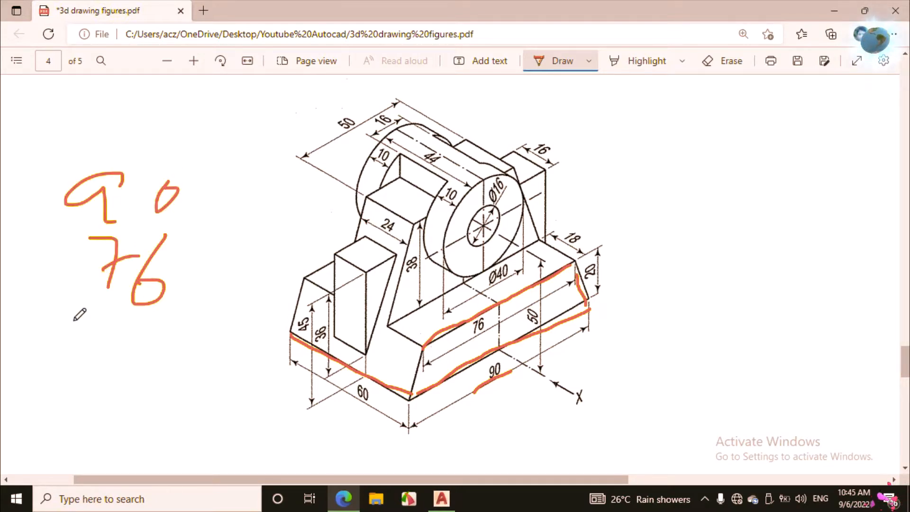
mouse_move(72, 324)
left_mouse_down()
mouse_move(202, 332)
mouse_move(193, 414)
left_mouse_up()
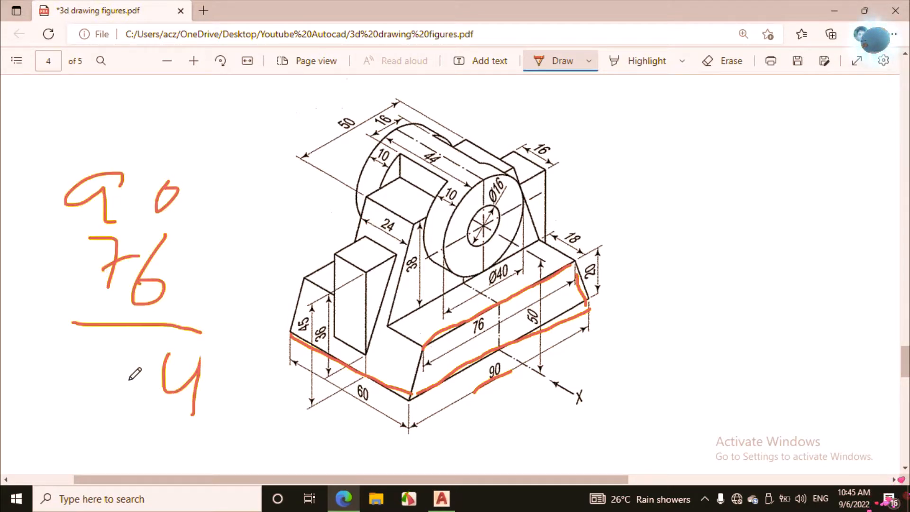
left_click_drag(127, 374, 127, 410)
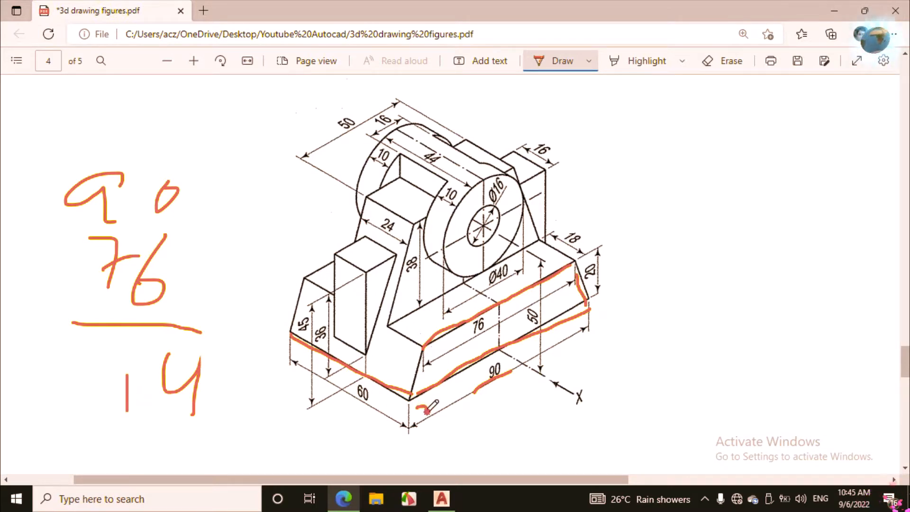
Step: Handwrite a 7 at each end of the 90 dimension and mark the end offset below the top edge's near corner
left_click_drag(427, 411, 425, 438)
left_click_drag(585, 331, 593, 352)
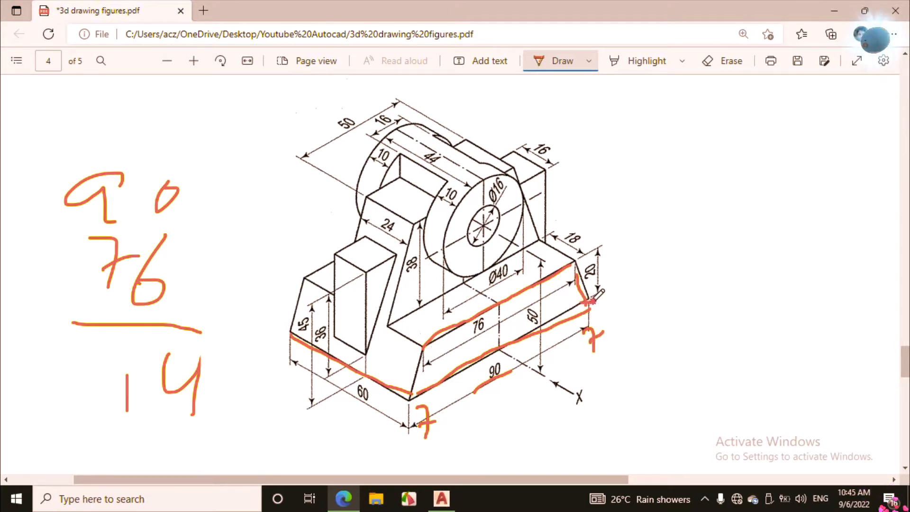
left_click_drag(425, 347, 426, 397)
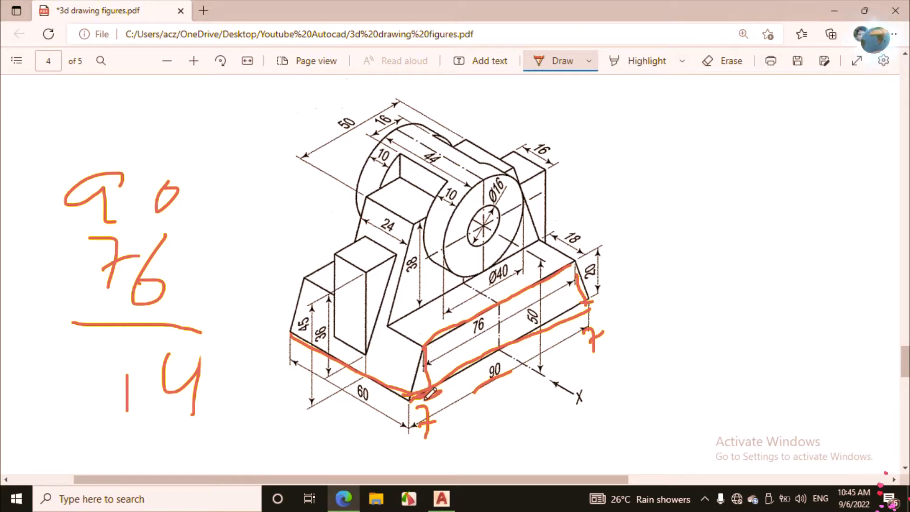
Step: Switch to AutoCAD and draw a line 7 along the front face's top edge from its left corner, continuing to the bottom left corner
left_click(442, 499)
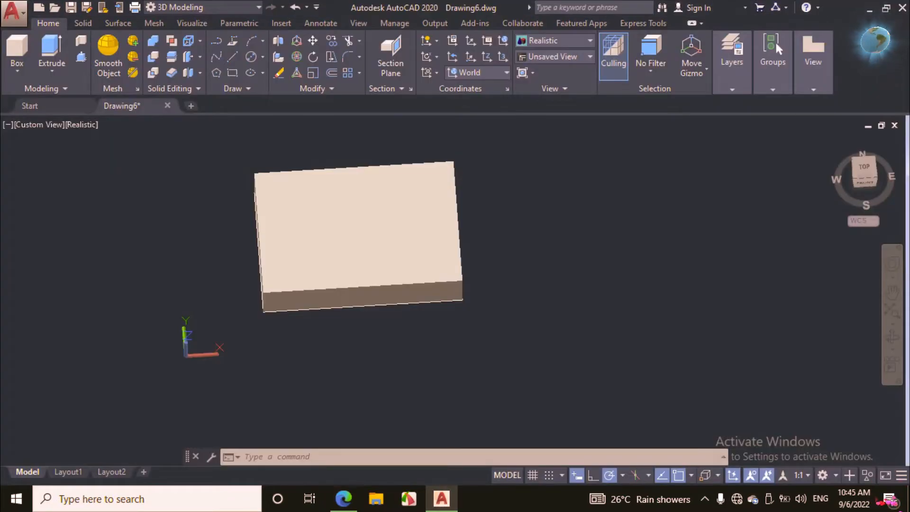
left_click(892, 338)
left_click_drag(433, 363, 367, 277)
scroll(314, 256, "up", 7)
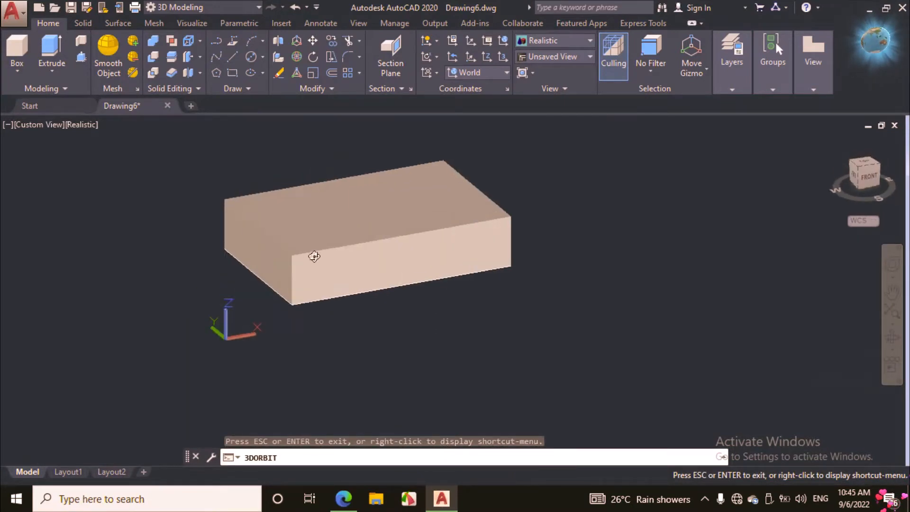
right_click(659, 170)
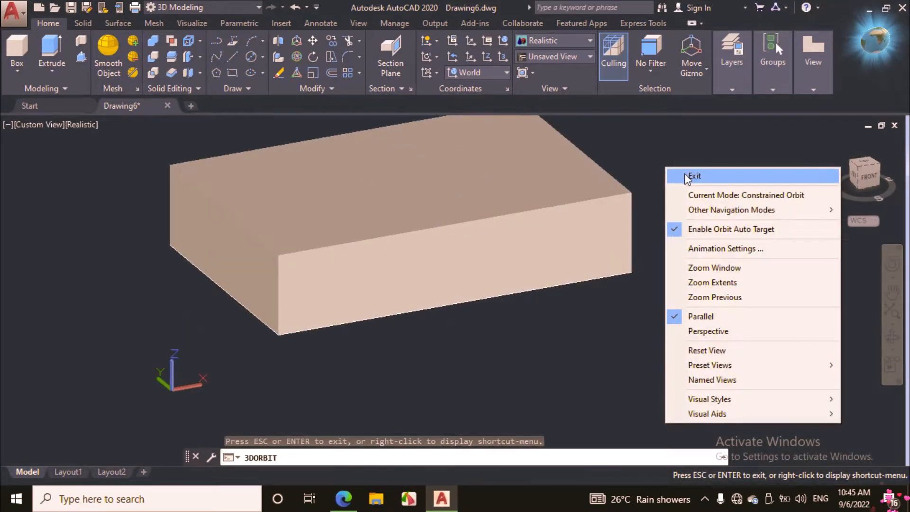
left_click(685, 174)
left_click(235, 58)
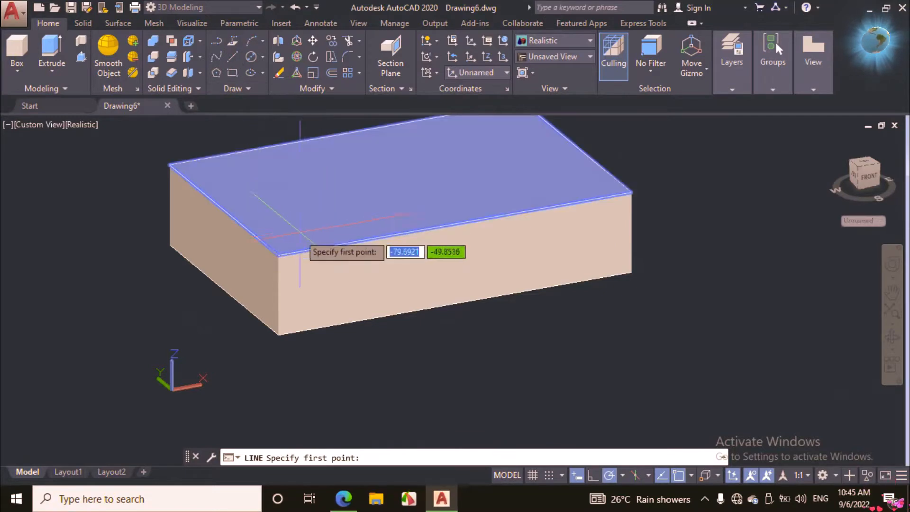
left_click(279, 255)
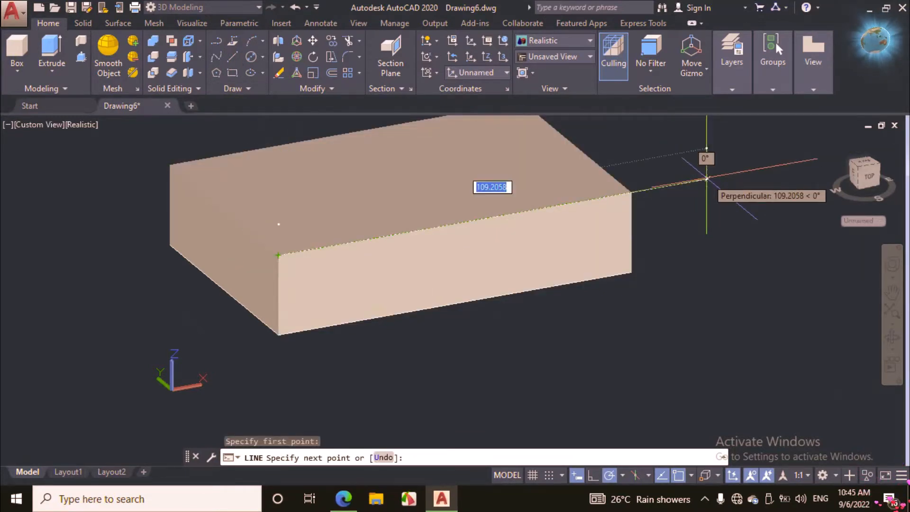
type("7")
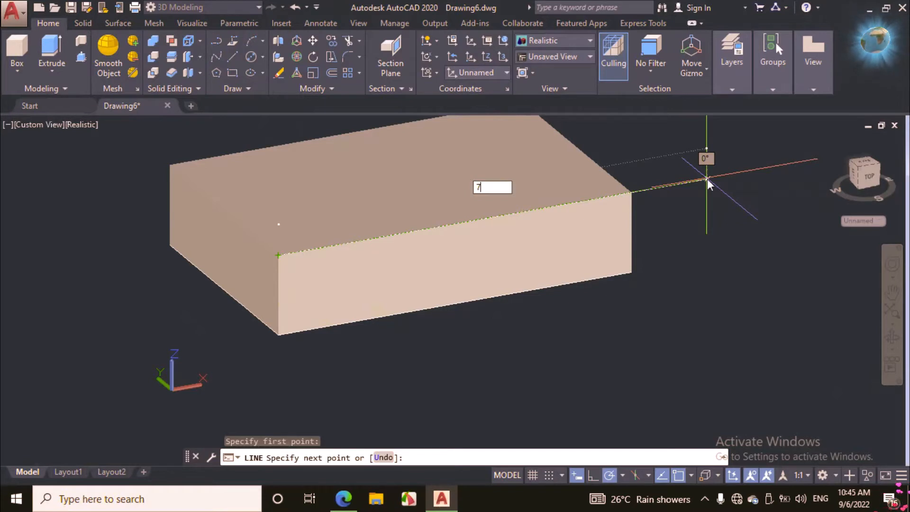
key("Return")
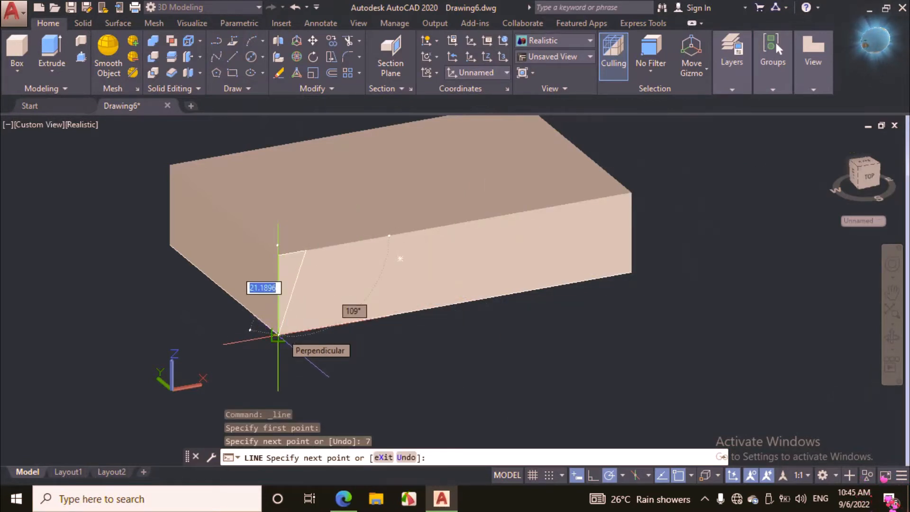
left_click(277, 336)
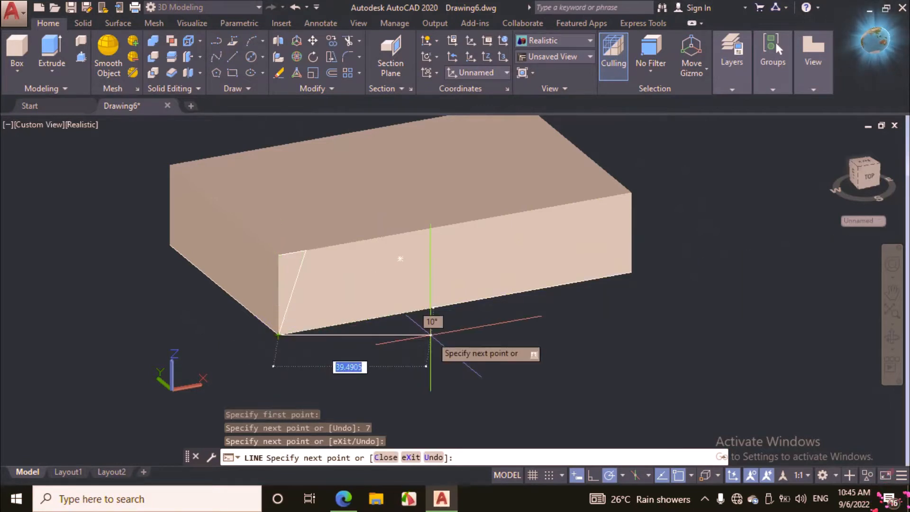
key("Escape")
Step: Draw a line 7 inward along the front face's top edge from its right corner, continuing to the bottom right corner
key("Return")
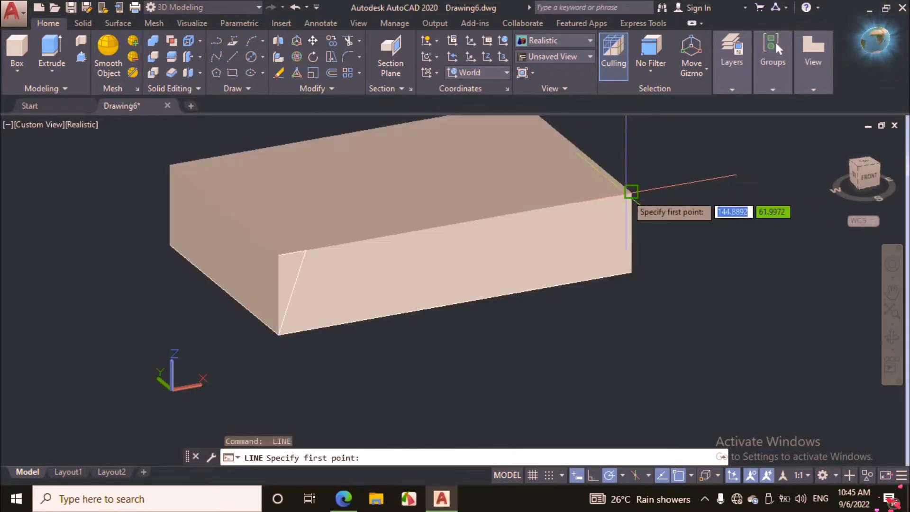
left_click(631, 192)
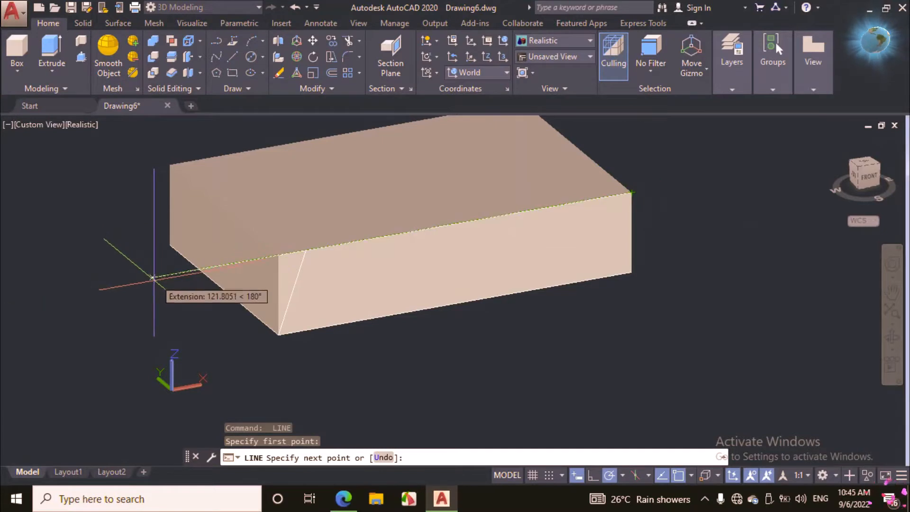
type("7")
key("Return")
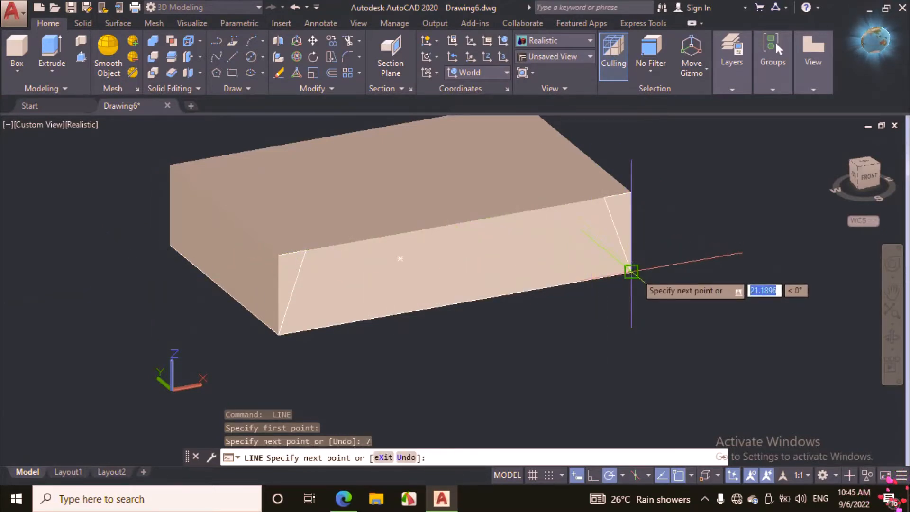
right_click(685, 219)
left_click(697, 236)
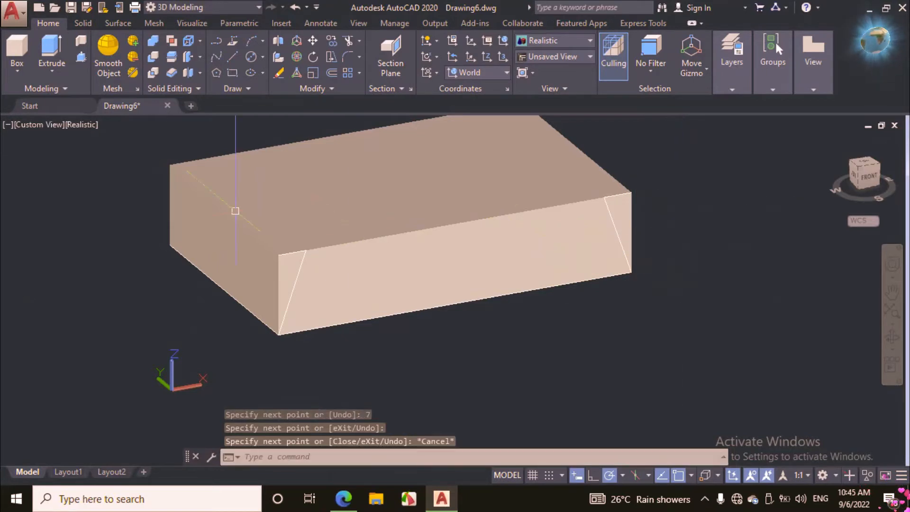
Step: Presspull the triangular areas at both ends of the front face back through the block's full depth to taper its ends
left_click(82, 58)
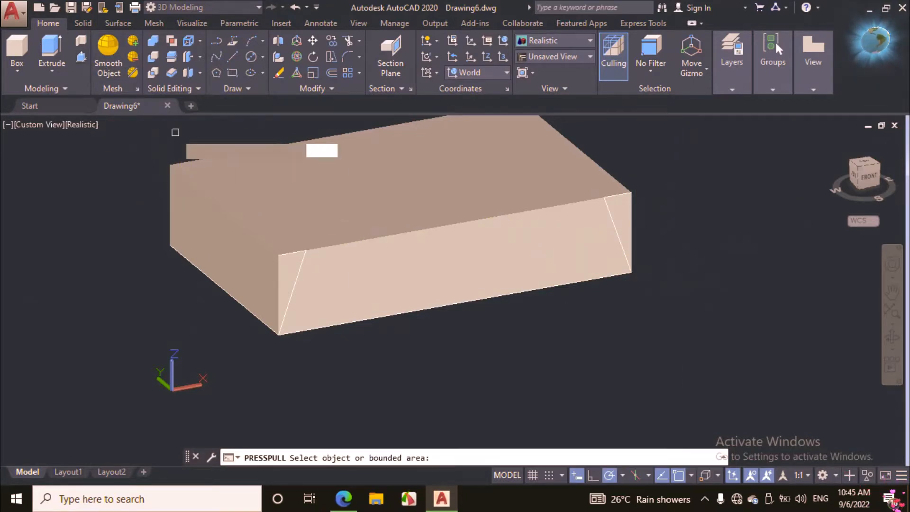
left_click(291, 272)
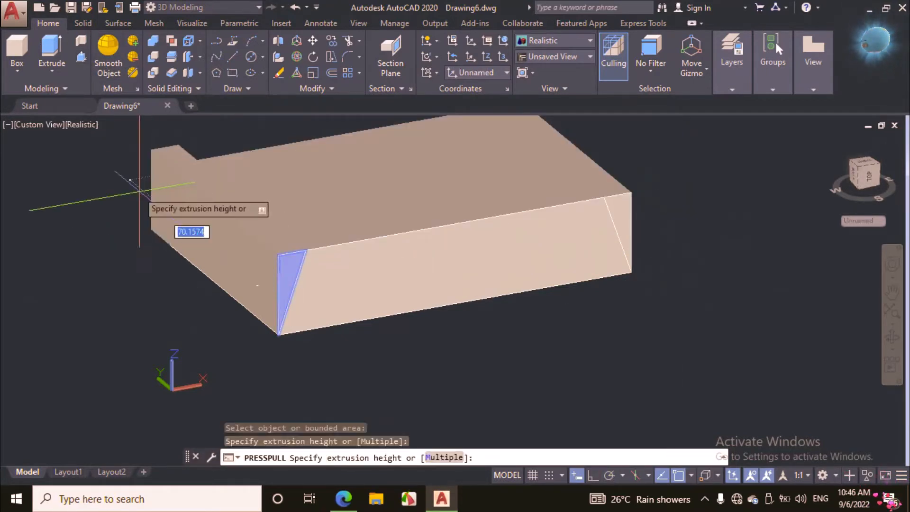
left_click(142, 199)
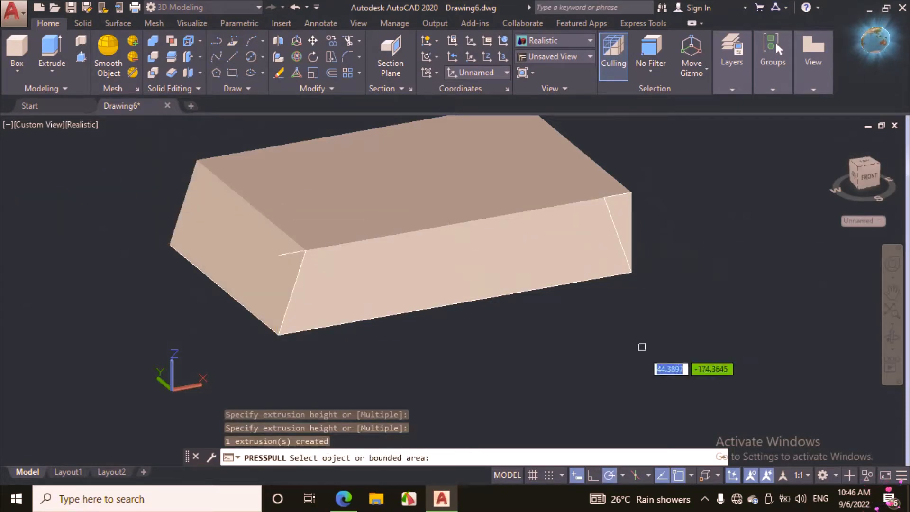
scroll(644, 339, "down", 2)
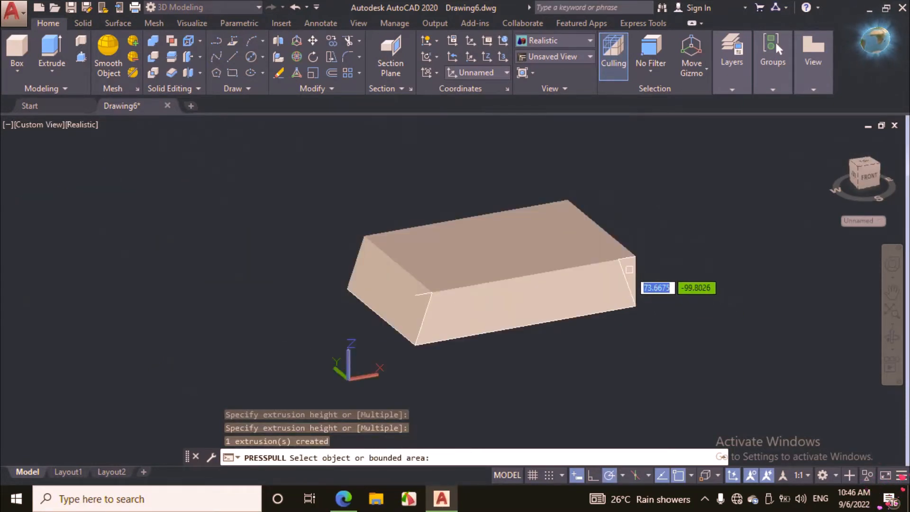
scroll(631, 272, "up", 2)
left_click(621, 272)
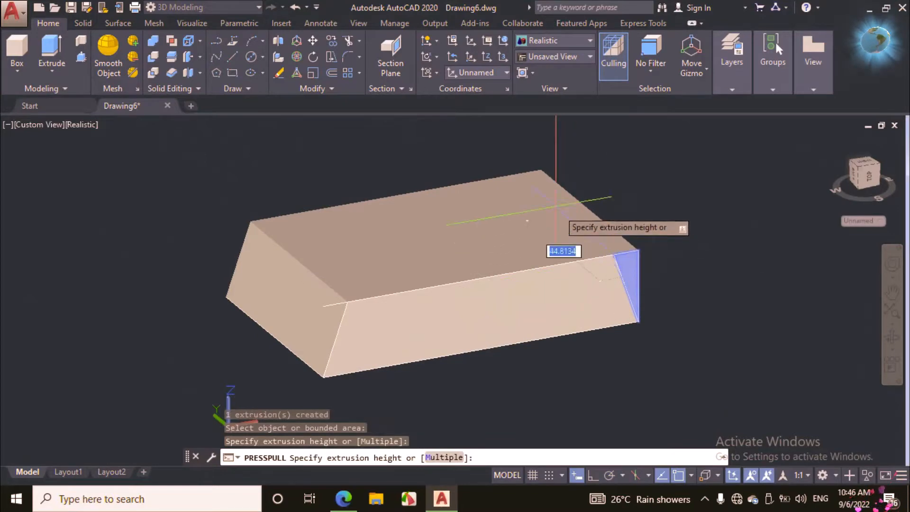
left_click(515, 160)
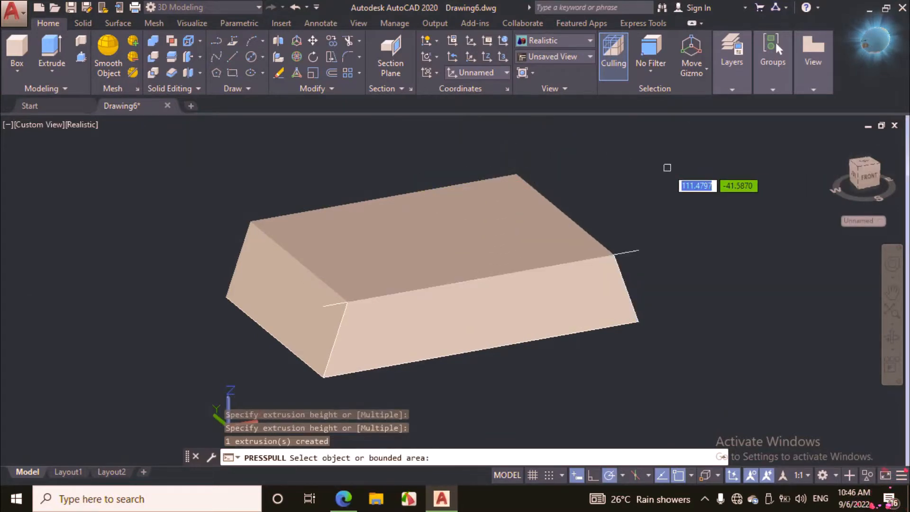
key("Return")
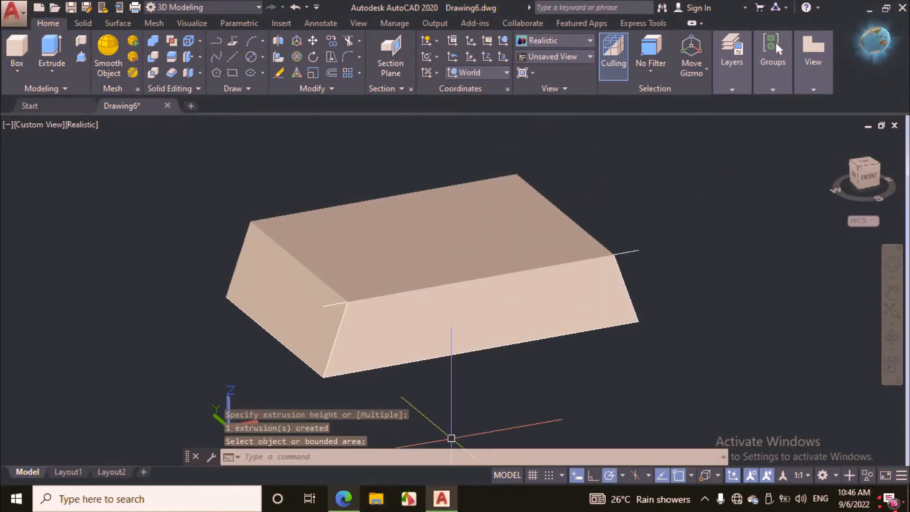
Step: Switch to the reference PDF in Edge and trace the upright's 38 height and 24 width dimensions
left_click(344, 498)
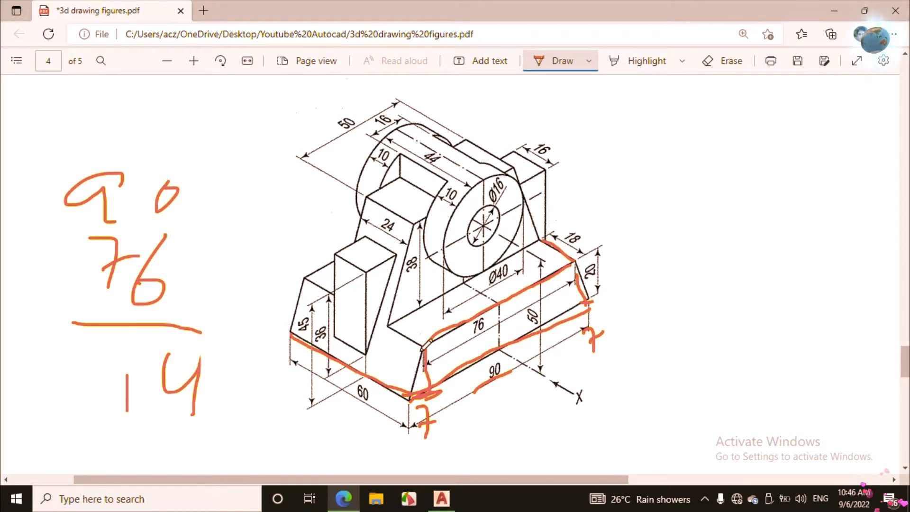
mouse_move(424, 344)
left_mouse_down()
mouse_move(390, 325)
mouse_move(425, 286)
mouse_move(422, 226)
left_mouse_up()
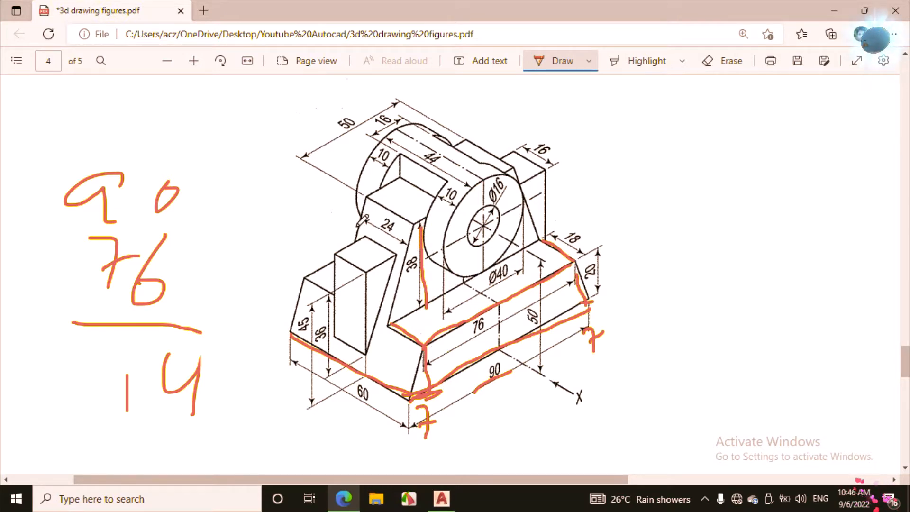
left_click_drag(356, 226, 406, 243)
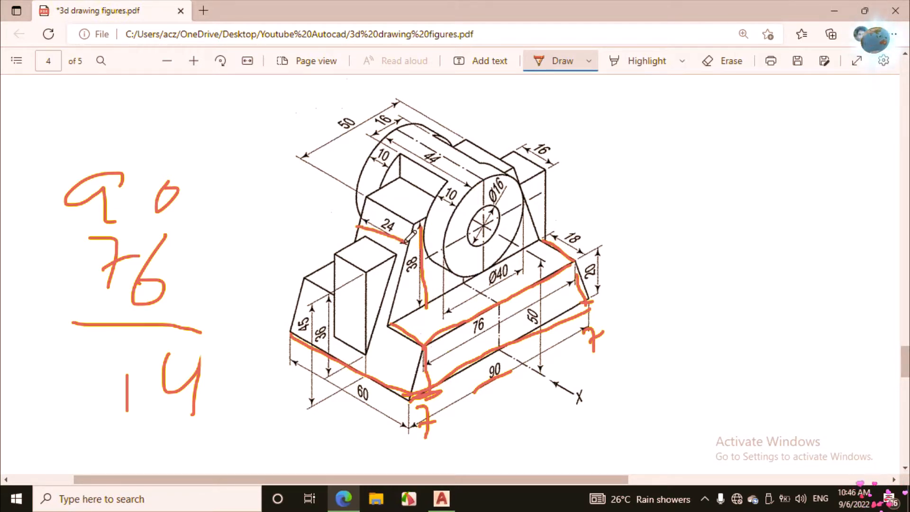
Step: Switch to AutoCAD and draw a line 18 along the left end's top edge, starting from the front corner
left_click(442, 498)
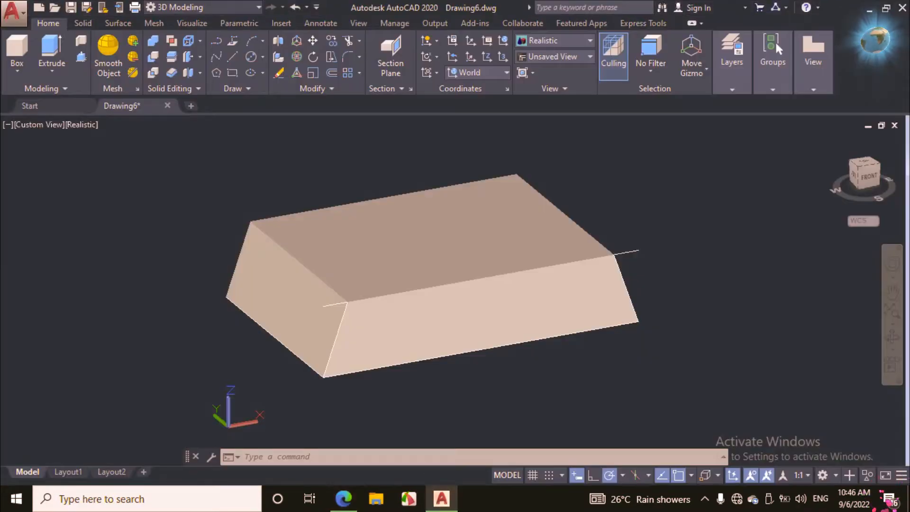
left_click(893, 337)
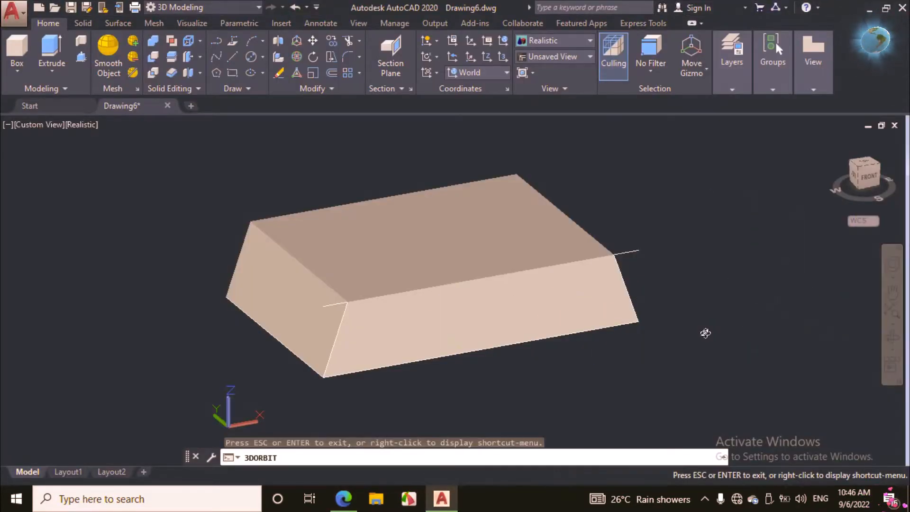
left_click_drag(703, 331, 616, 341)
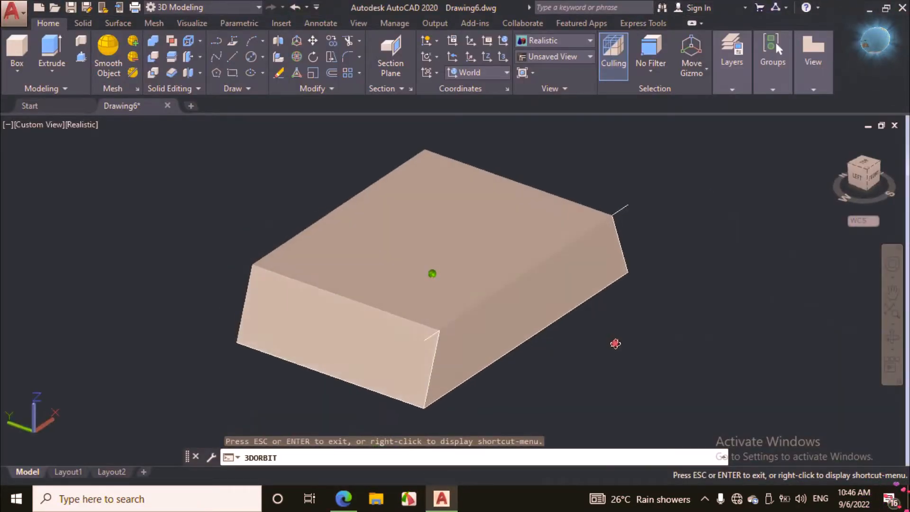
right_click(623, 215)
left_click(640, 162)
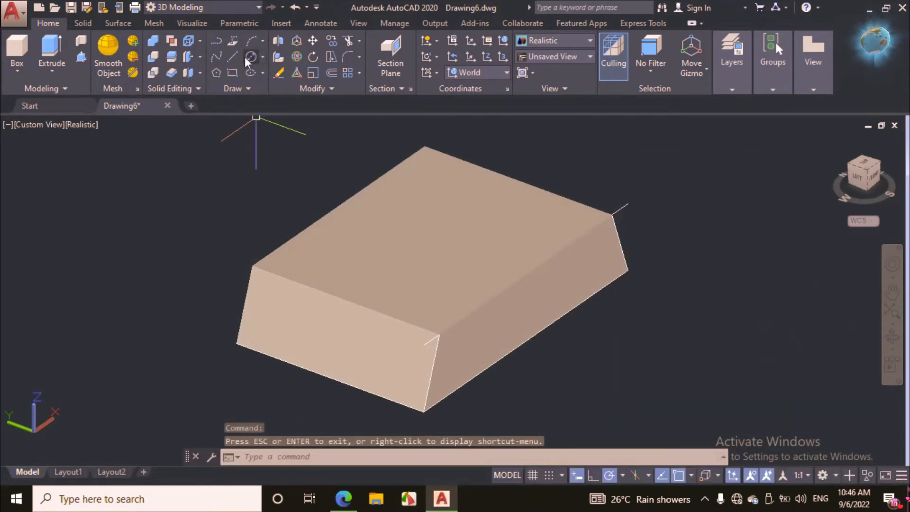
left_click(233, 50)
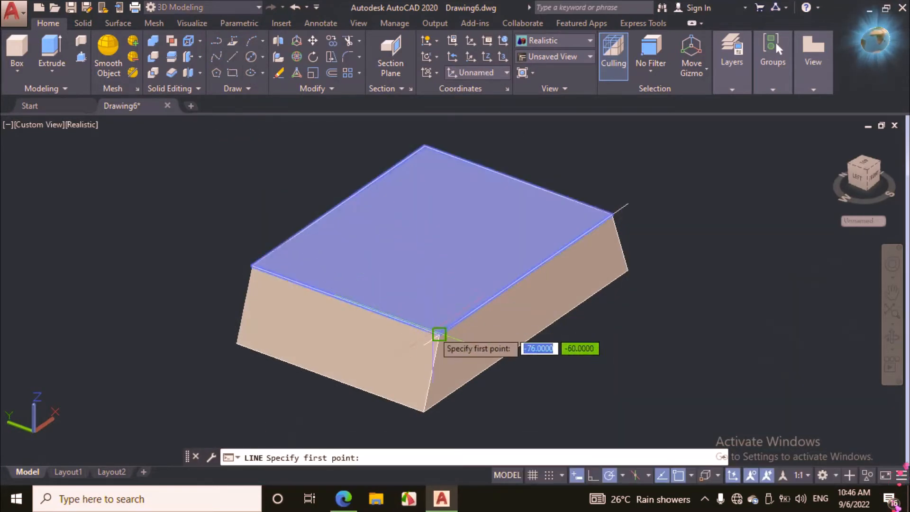
left_click(439, 335)
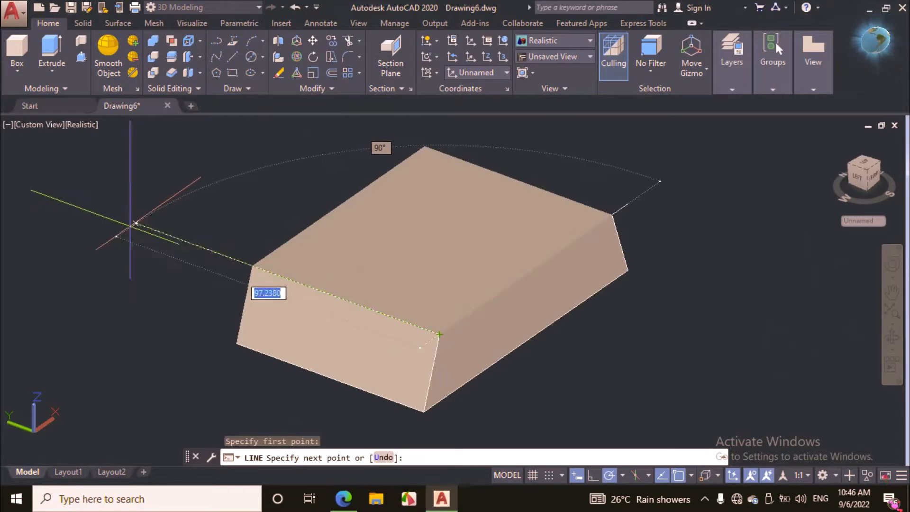
type("18")
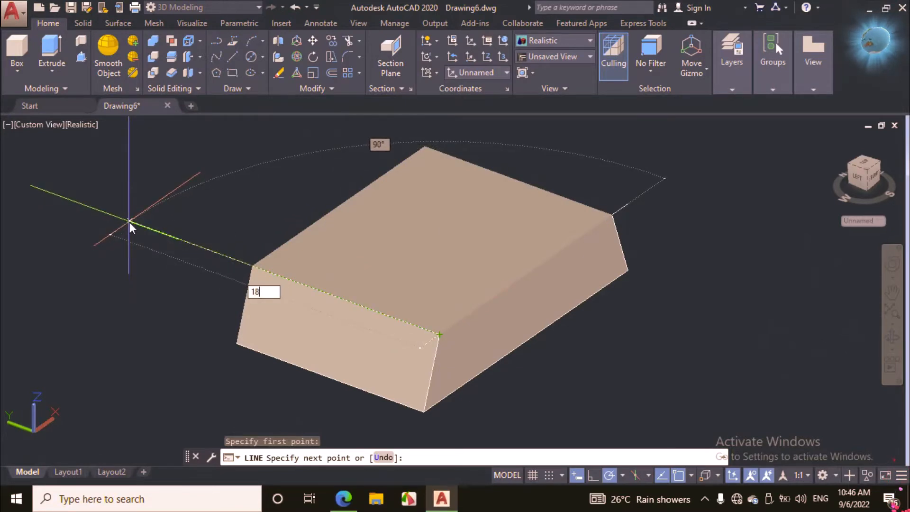
key("Return")
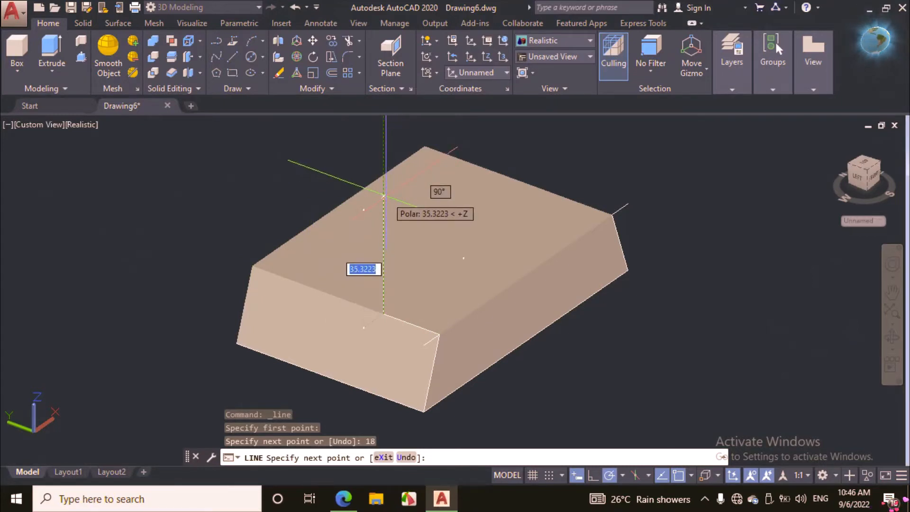
Step: Continue the line into an upright rectangle 38 high and 24 wide, standing on the base's left top edge
type("38")
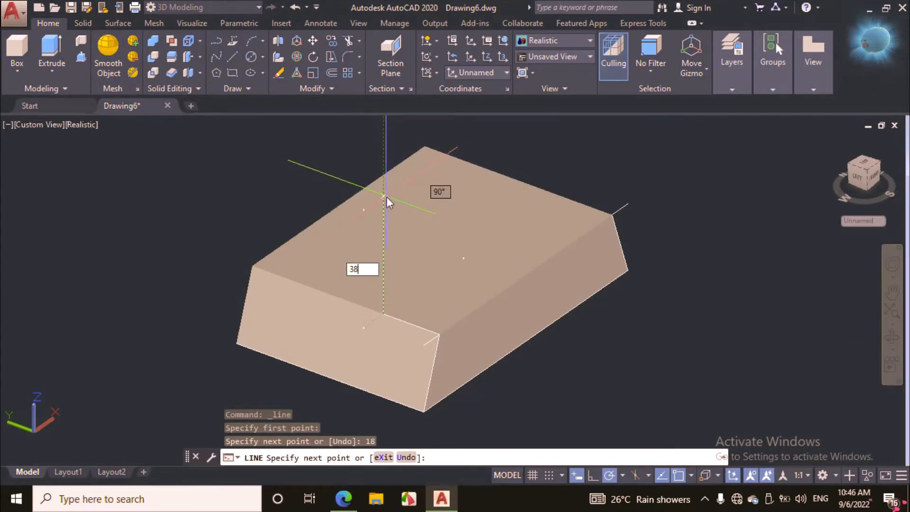
key("Return")
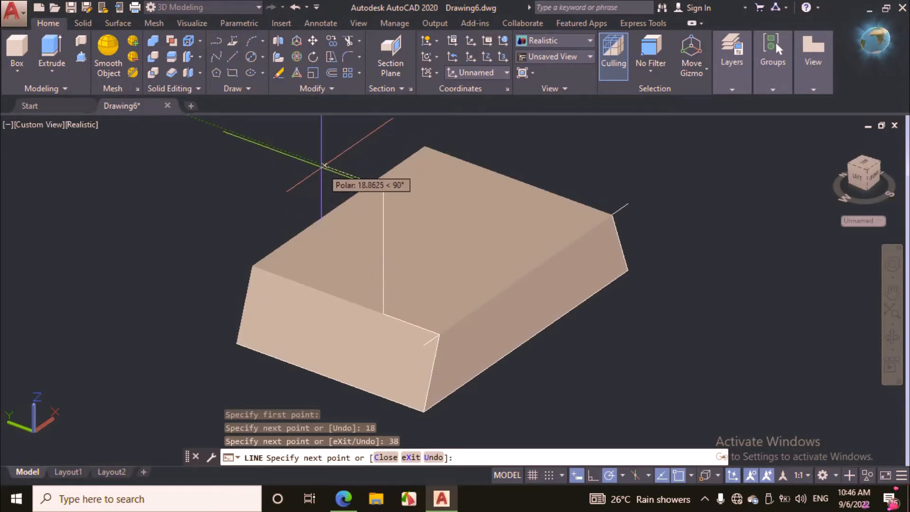
type("2")
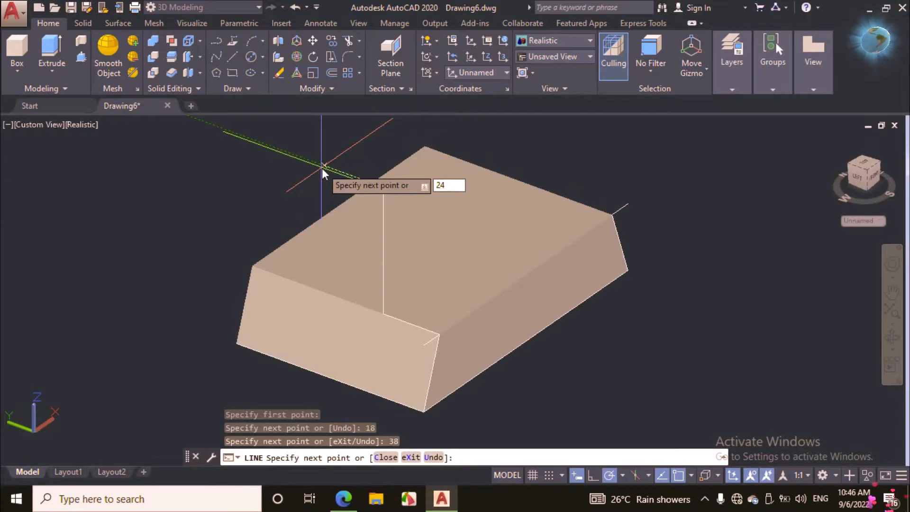
type("4")
key("Return")
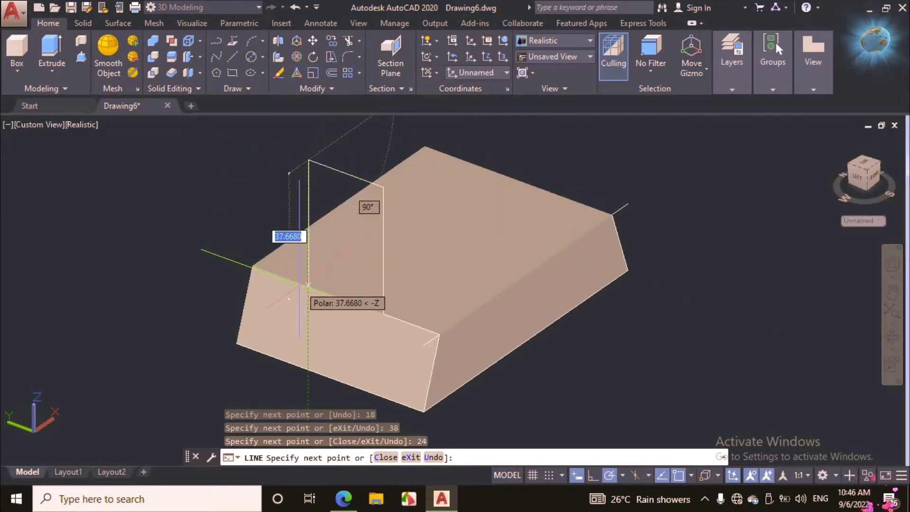
type("38")
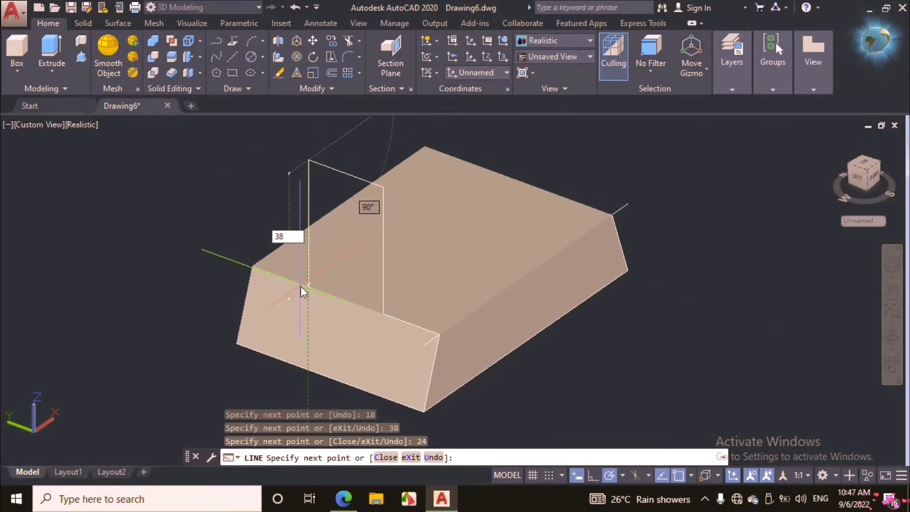
key("Return")
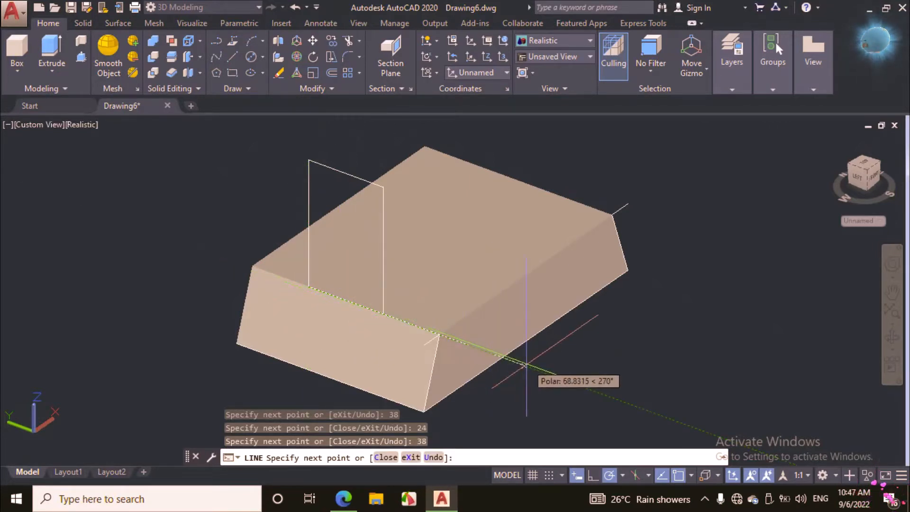
type("24")
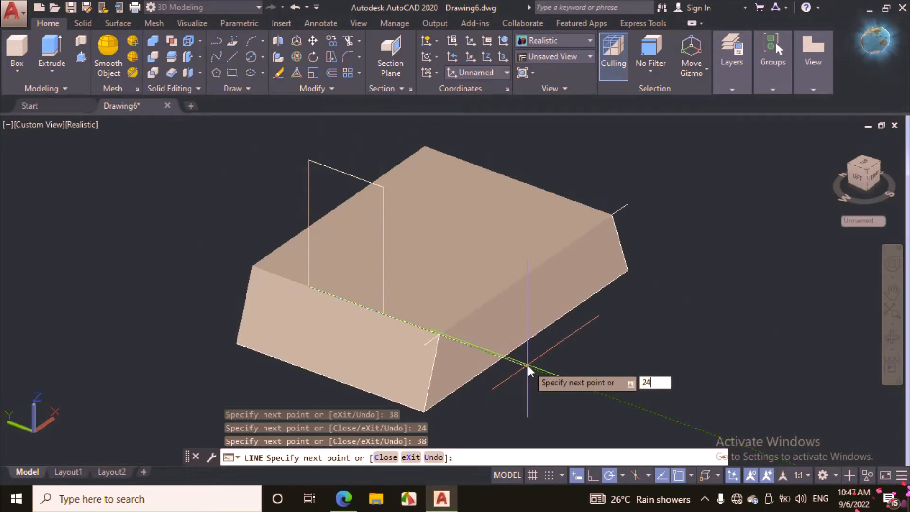
key("Return")
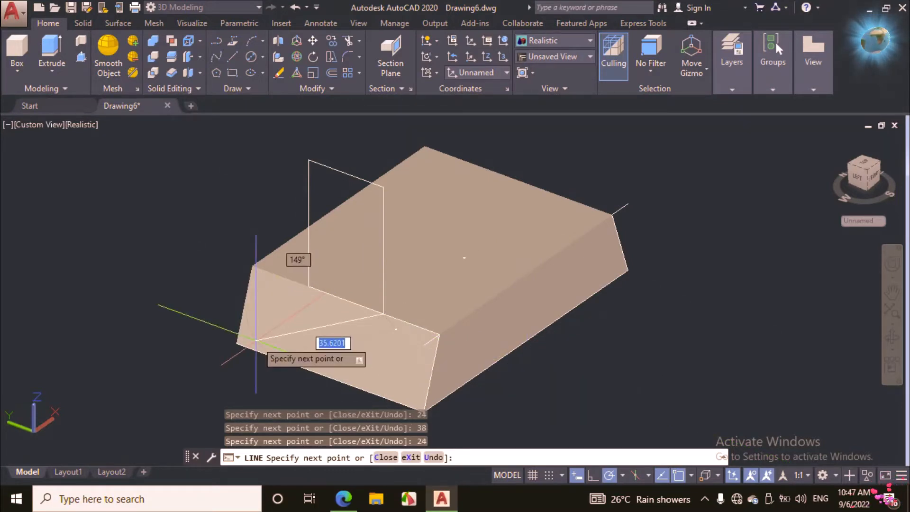
key("Escape")
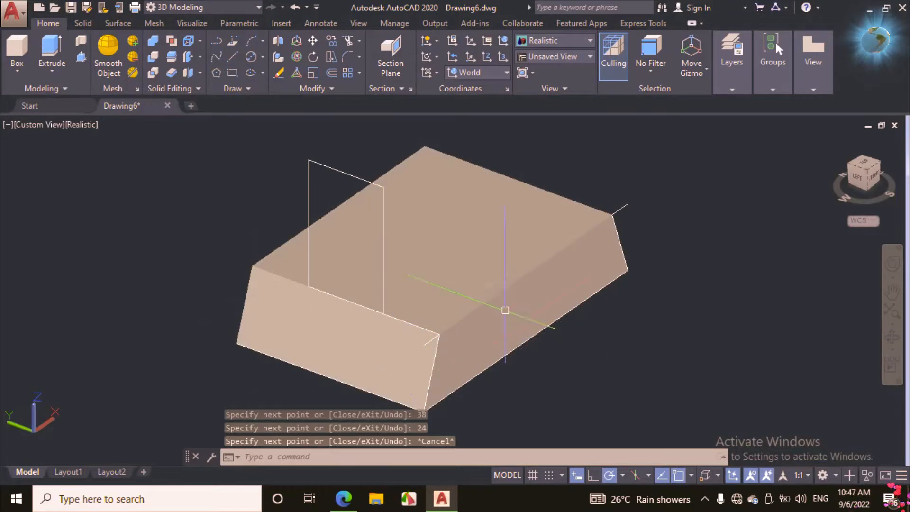
Step: Hide the tapered base solid so only the construction lines are displayed
left_click(481, 272)
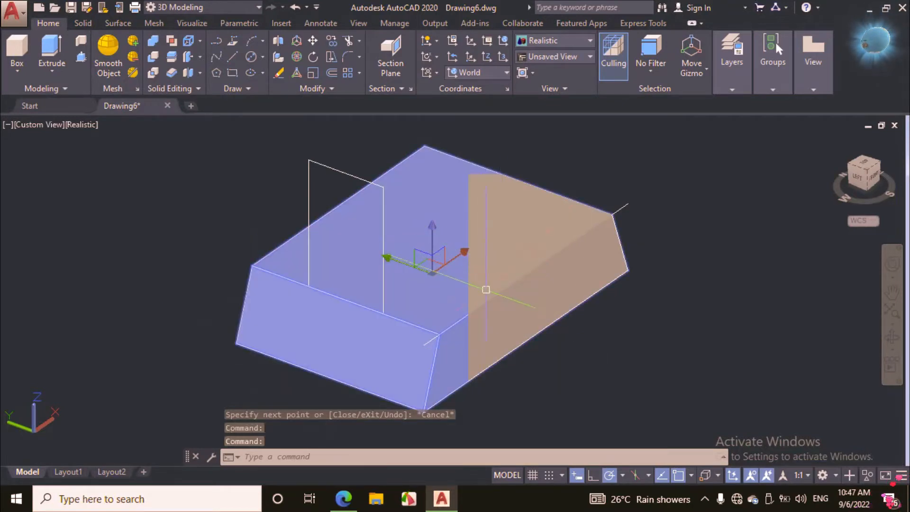
right_click(574, 161)
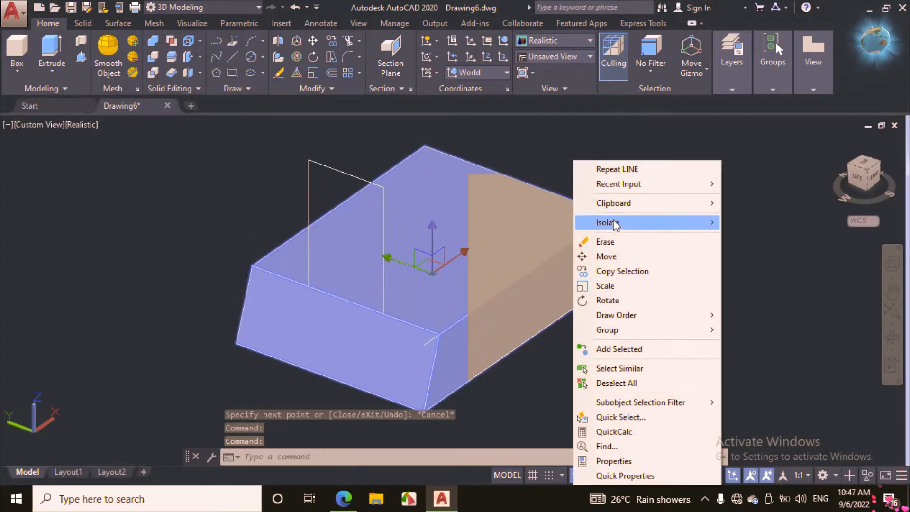
mouse_move(614, 225)
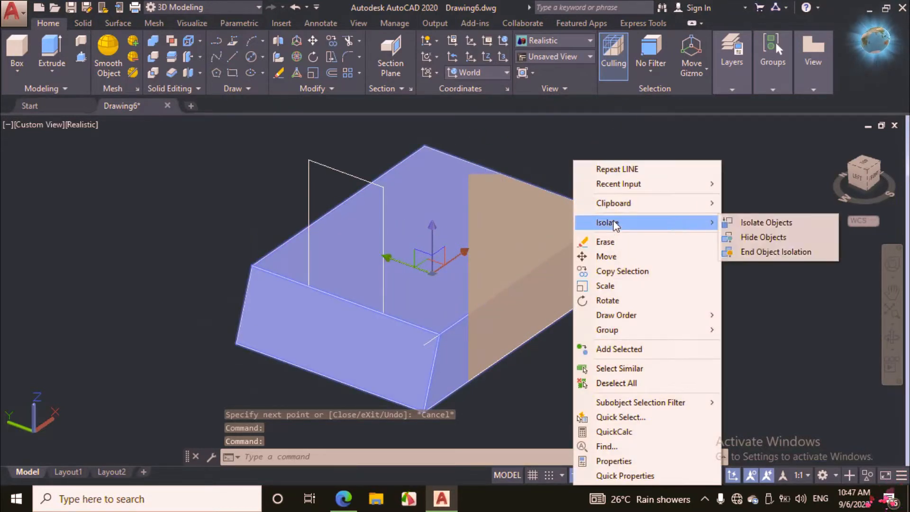
left_click(750, 237)
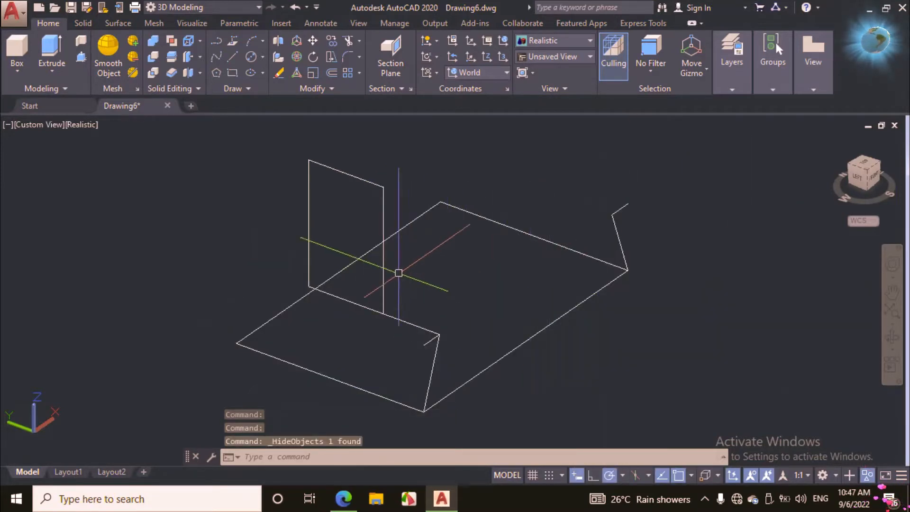
Step: Join the four lines of the upright 24 × 38 rectangle into a single polyline
left_click(356, 177)
left_click(311, 202)
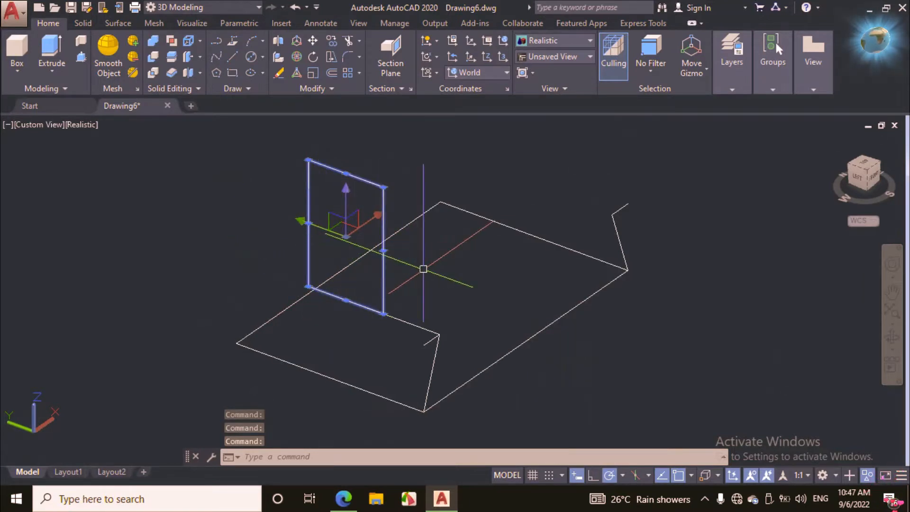
type("j")
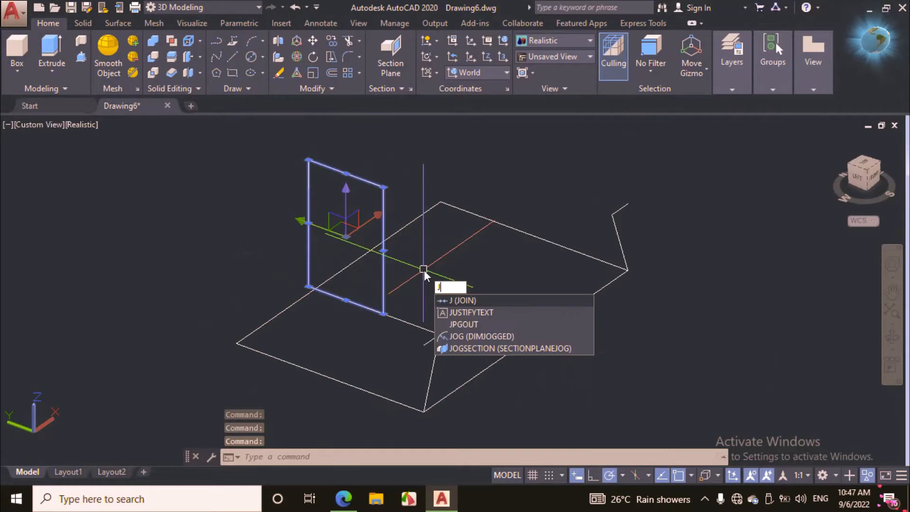
key("Return")
Step: End the object isolation to display the hidden tapered base solid again
right_click(449, 154)
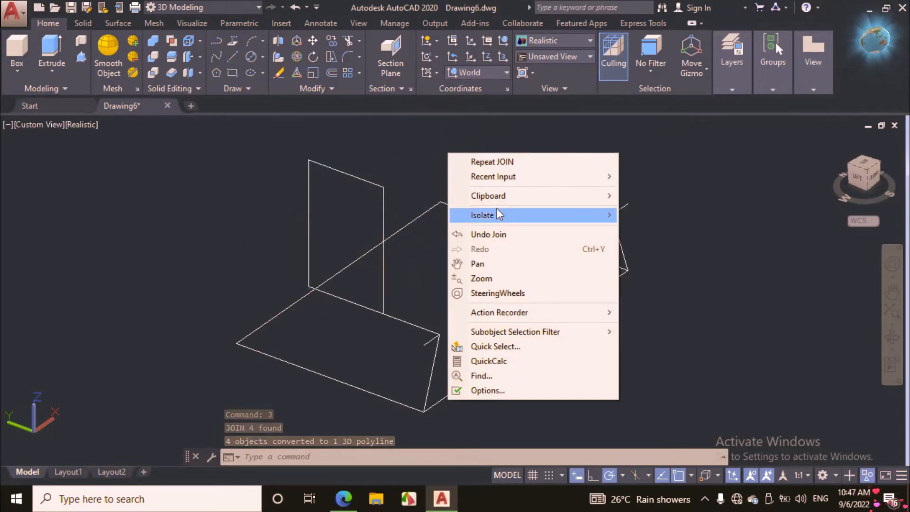
mouse_move(498, 216)
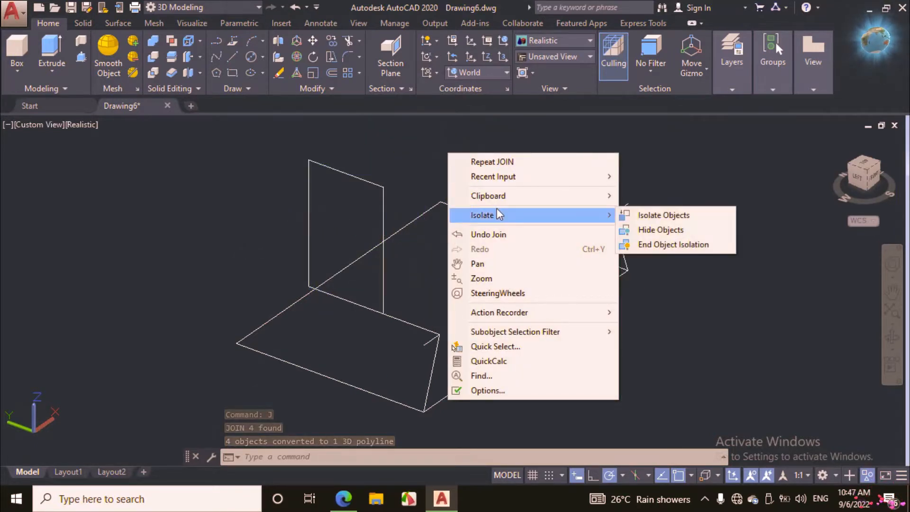
left_click(668, 244)
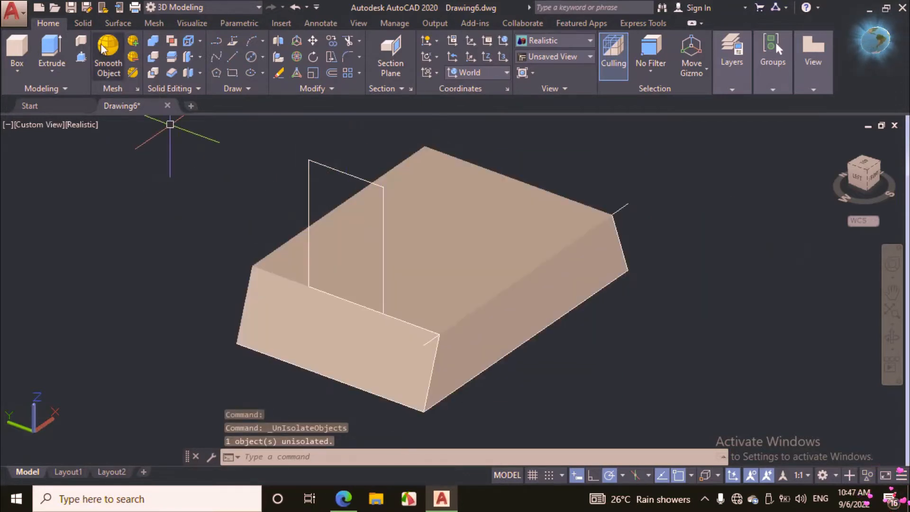
Step: Switch to the reference PDF, underline the base's 76 length dimension, and return to AutoCAD
left_click(344, 499)
left_click_drag(454, 351, 494, 337)
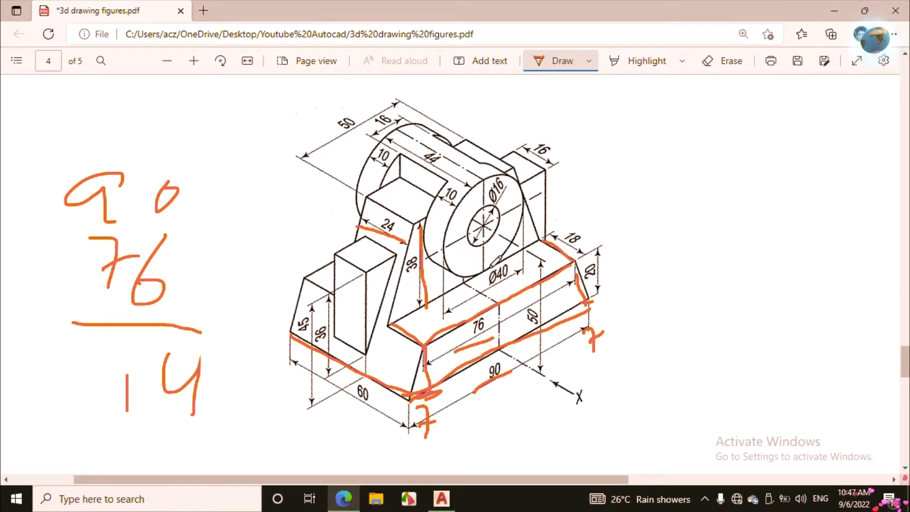
left_click(441, 499)
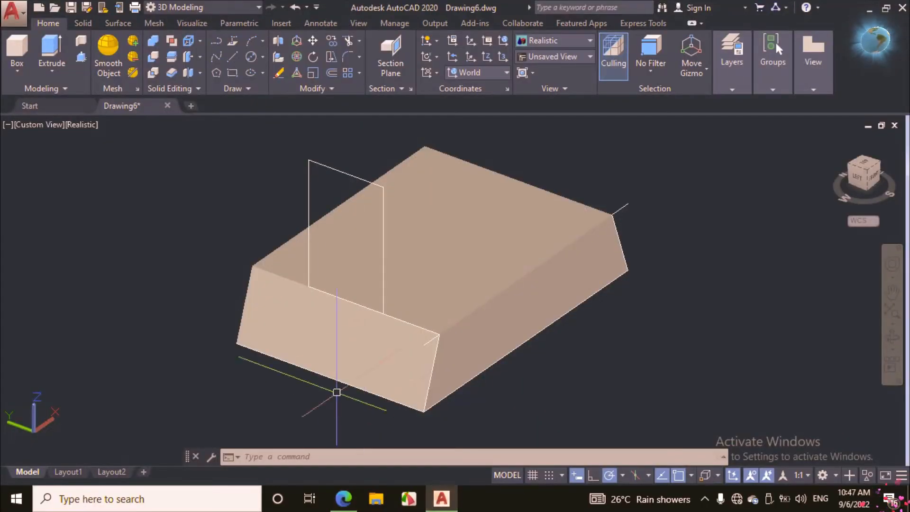
Step: Press-pull the upright 24 × 38 rectangle by 76 along the top of the tapered base
left_click(81, 57)
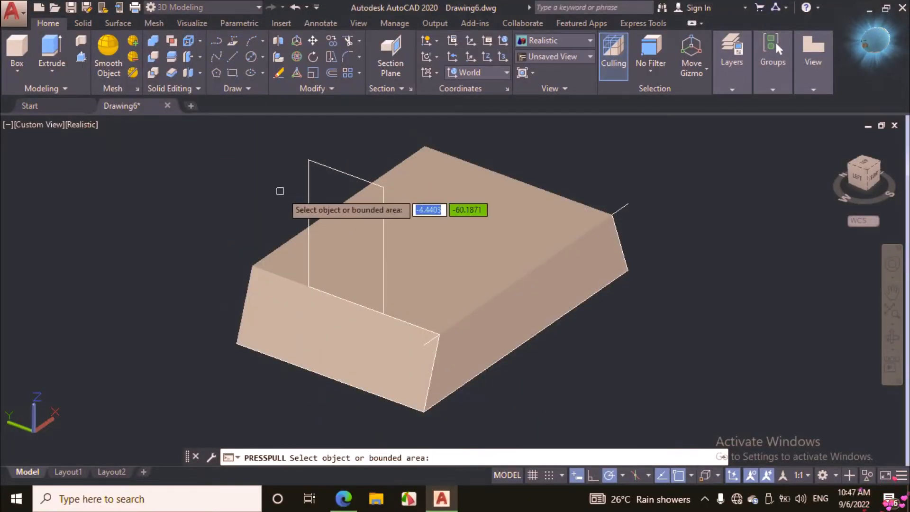
left_click(348, 205)
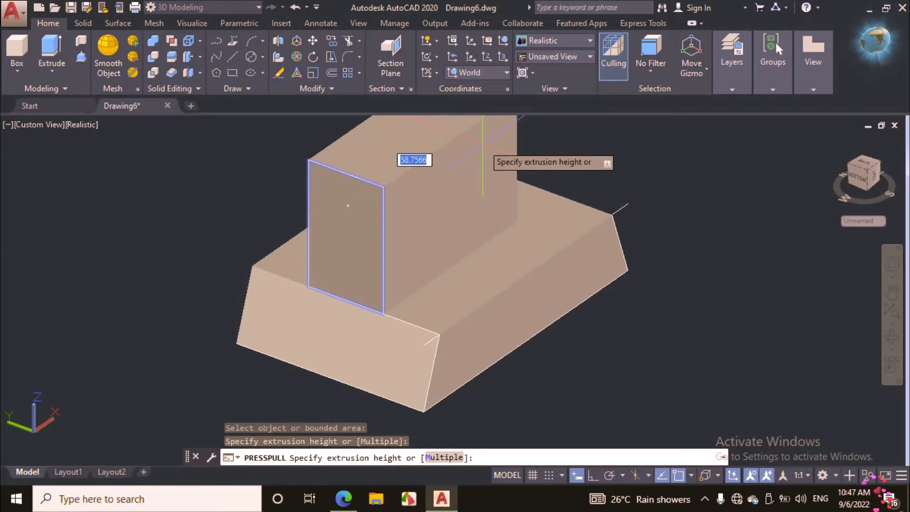
type("76")
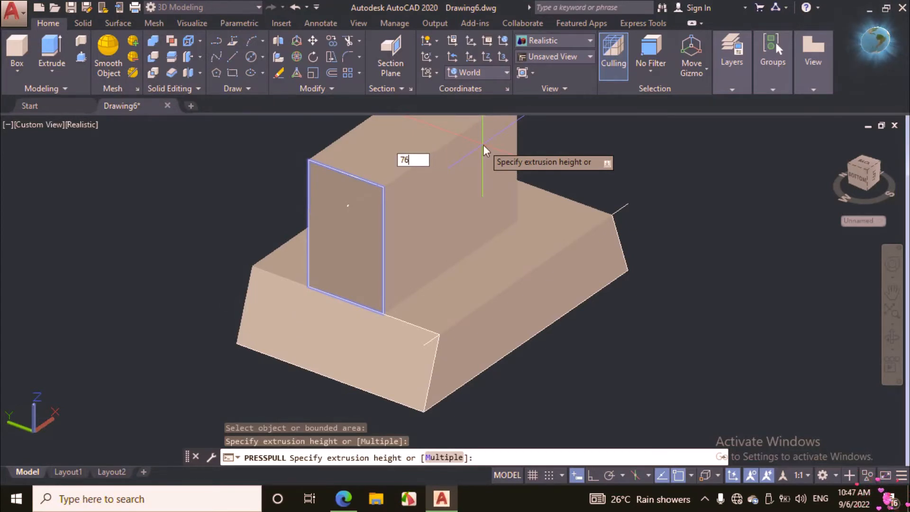
key("Return")
scroll(266, 286, "down", 4)
scroll(335, 232, "up", 3)
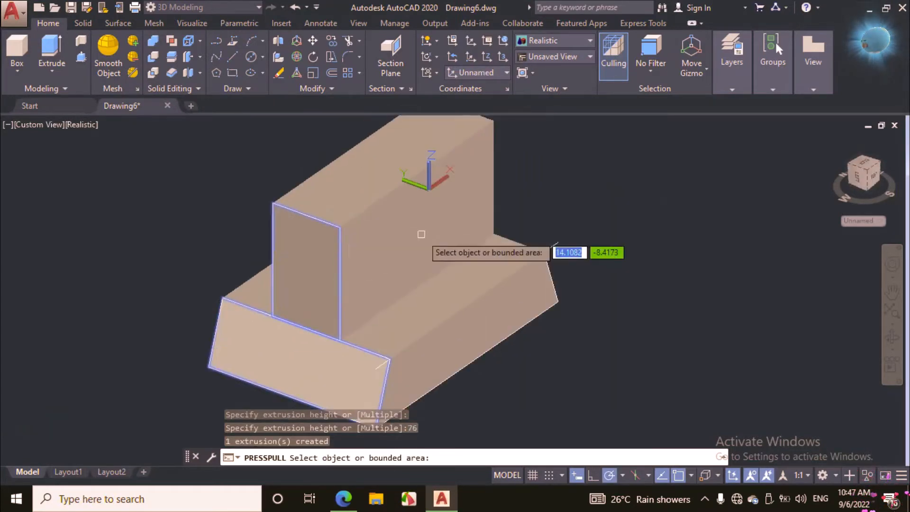
key("Return")
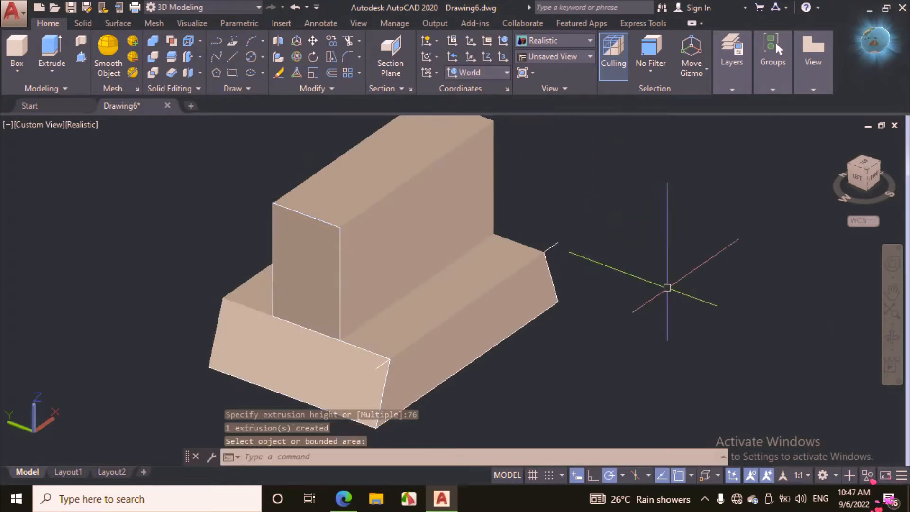
Step: Orbit the model to show the long front face of the upright block
left_click(897, 340)
left_click_drag(648, 341, 615, 326)
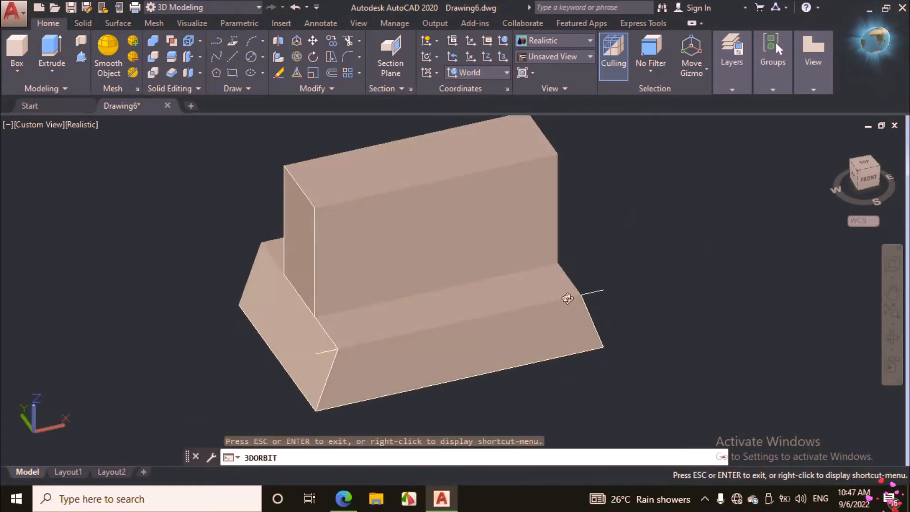
left_click_drag(567, 298, 459, 244)
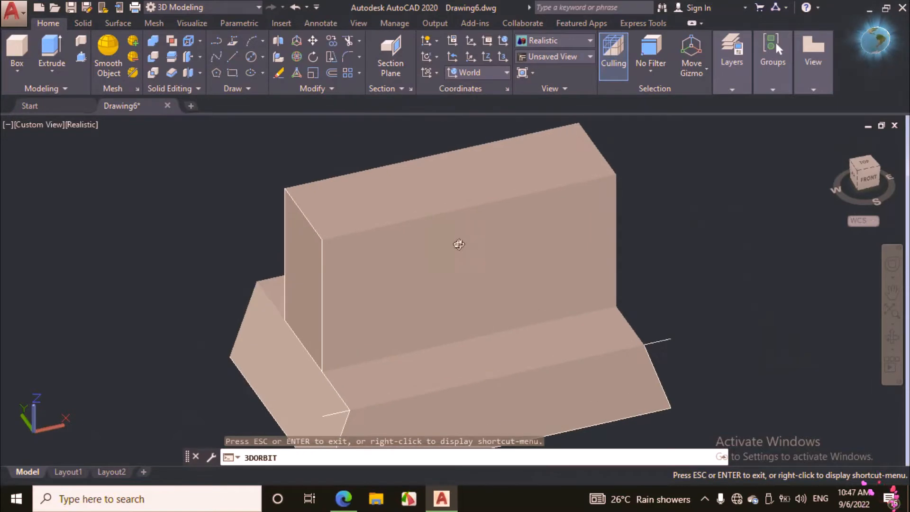
right_click(636, 171)
left_click(647, 177)
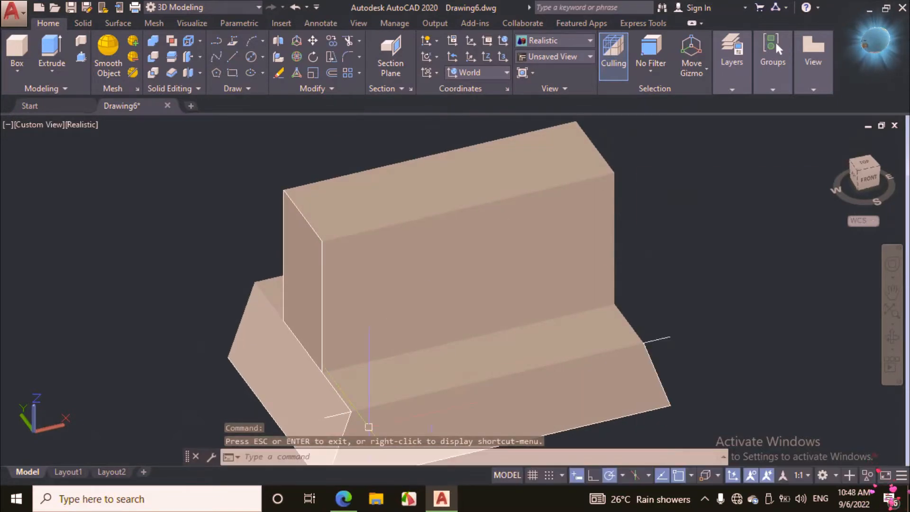
Step: Switch to the reference PDF and erase the orange stroke beside the upright's 38 height dimension
key("alt+Tab")
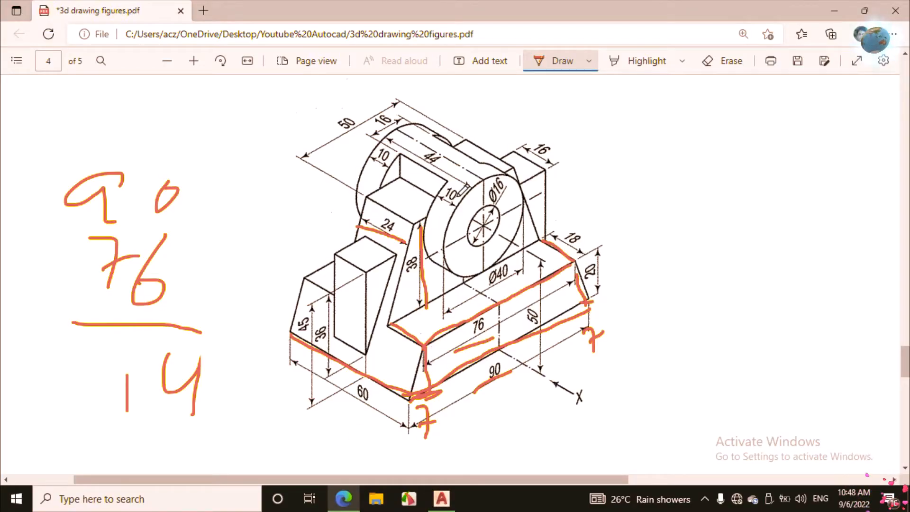
left_click(723, 61)
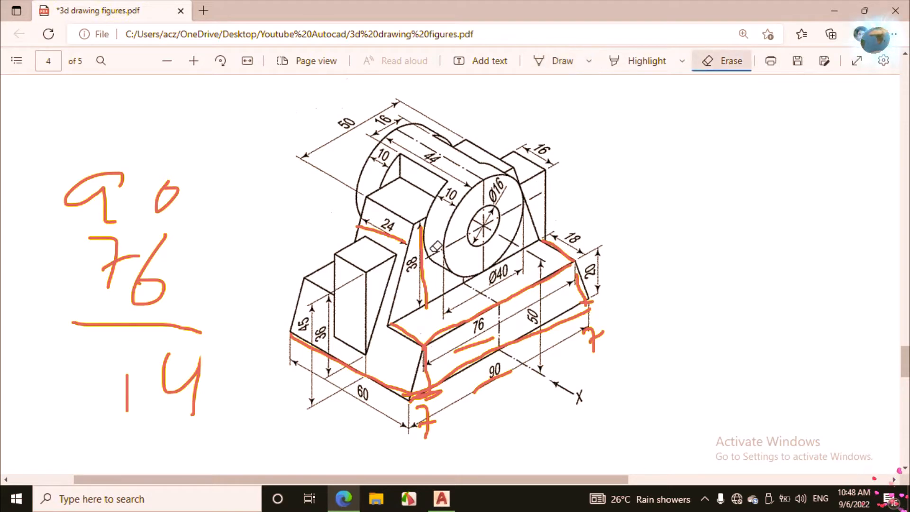
left_click_drag(422, 256, 439, 244)
Step: Mark the upright's 50 top length and 76 bottom length in orange on the PDF figure
left_click(558, 61)
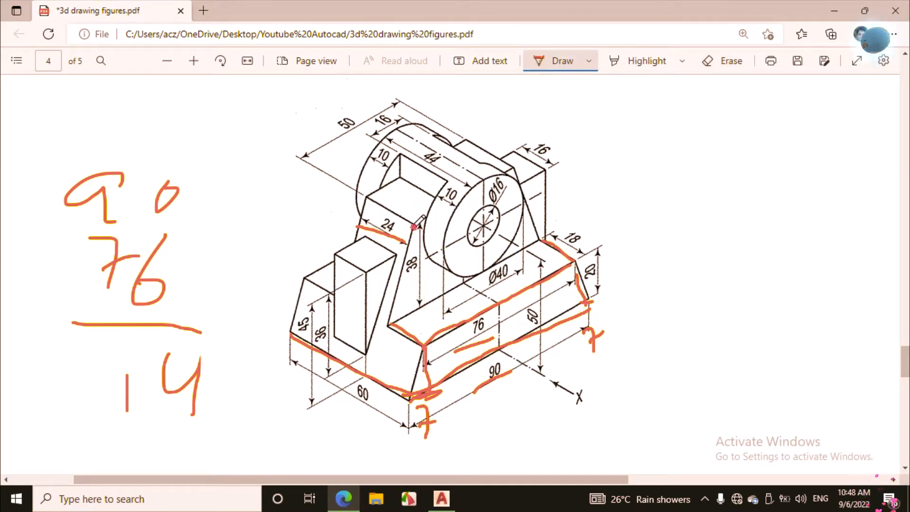
left_click_drag(414, 227, 493, 179)
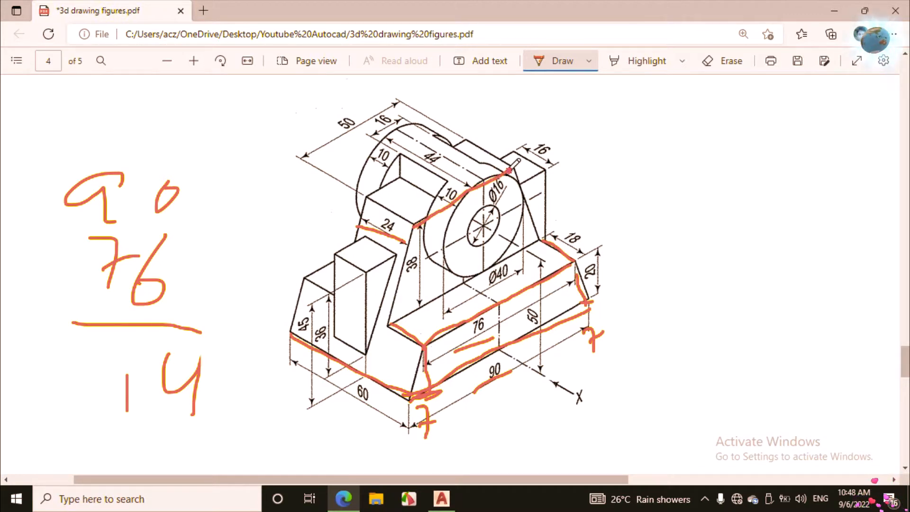
left_click_drag(397, 103, 304, 155)
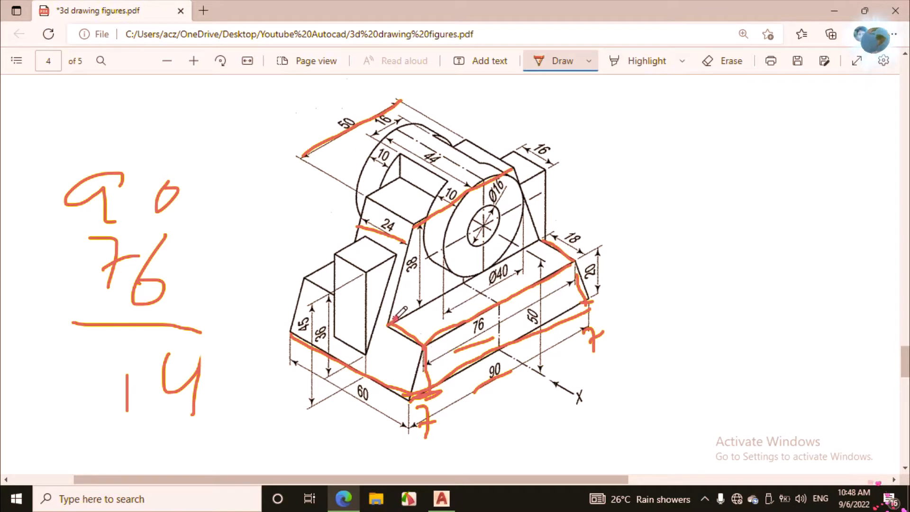
left_click_drag(393, 320, 545, 243)
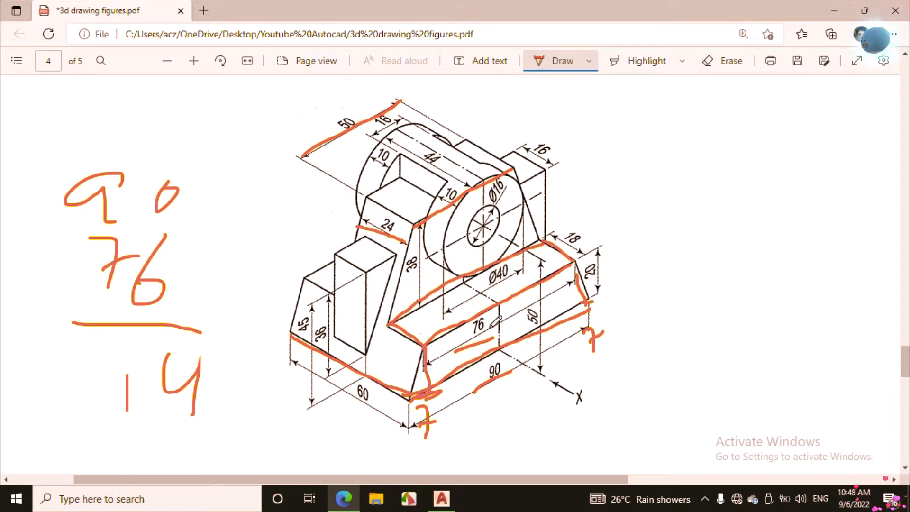
mouse_move(486, 337)
left_mouse_down()
mouse_move(470, 345)
mouse_move(490, 340)
left_mouse_up()
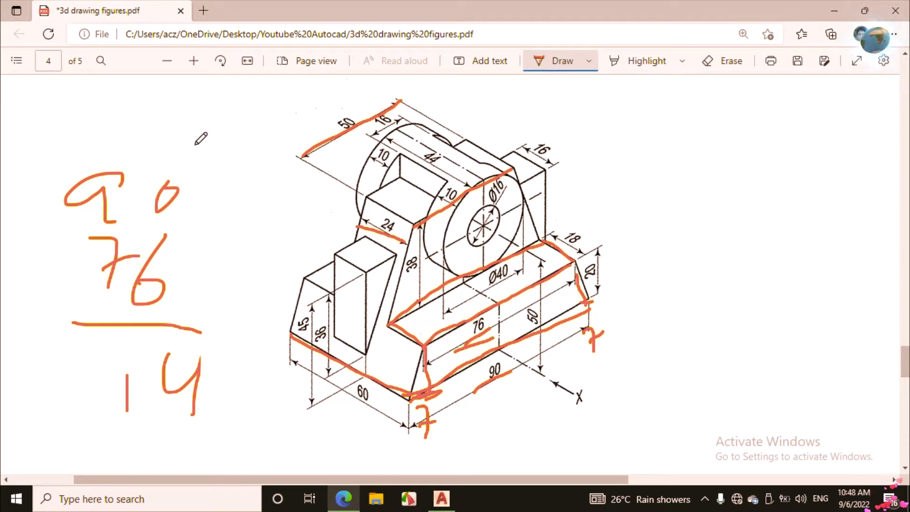
Step: Write the subtraction 76 minus 50 equals 26 beside the PDF figure
mouse_move(195, 141)
left_mouse_down()
mouse_move(217, 173)
mouse_move(240, 155)
mouse_move(252, 161)
left_mouse_up()
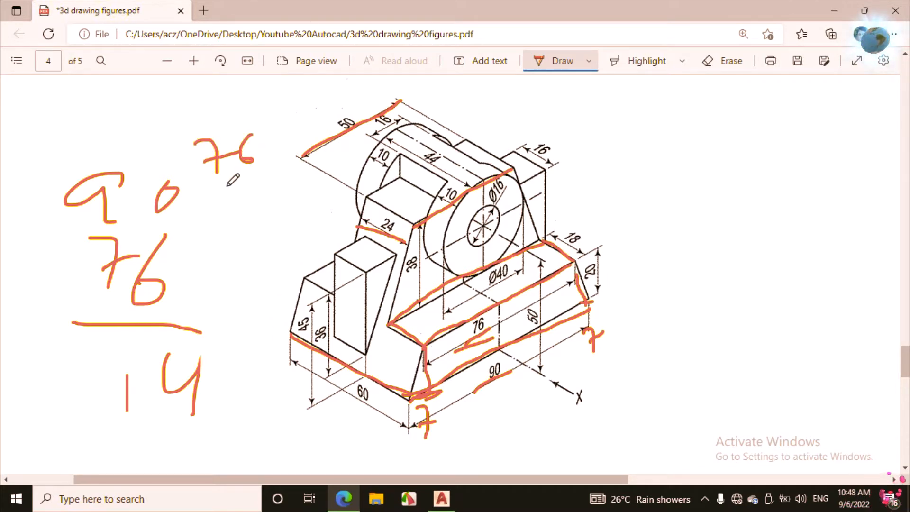
mouse_move(210, 186)
left_mouse_down()
mouse_move(204, 214)
mouse_move(230, 183)
left_mouse_up()
mouse_move(244, 184)
left_mouse_down()
mouse_move(236, 190)
mouse_move(257, 192)
mouse_move(243, 186)
left_mouse_up()
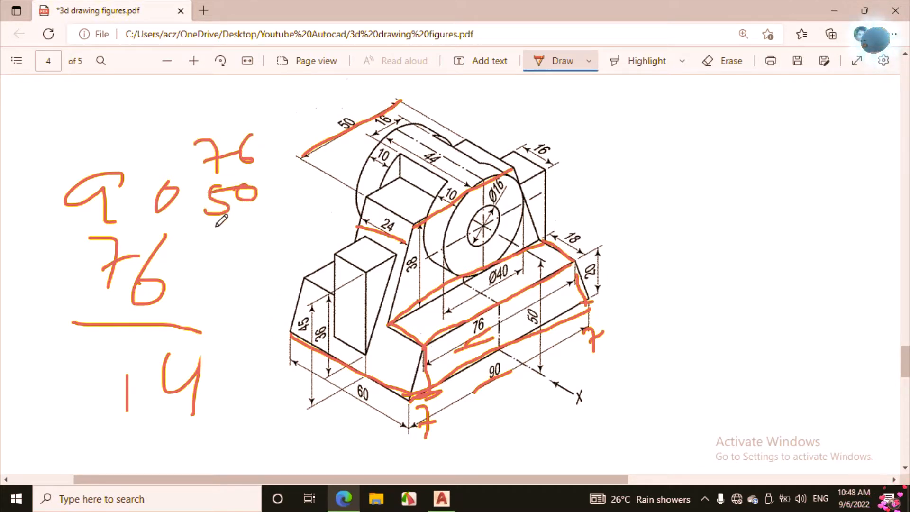
left_click_drag(207, 231, 286, 211)
left_click_drag(225, 248, 252, 270)
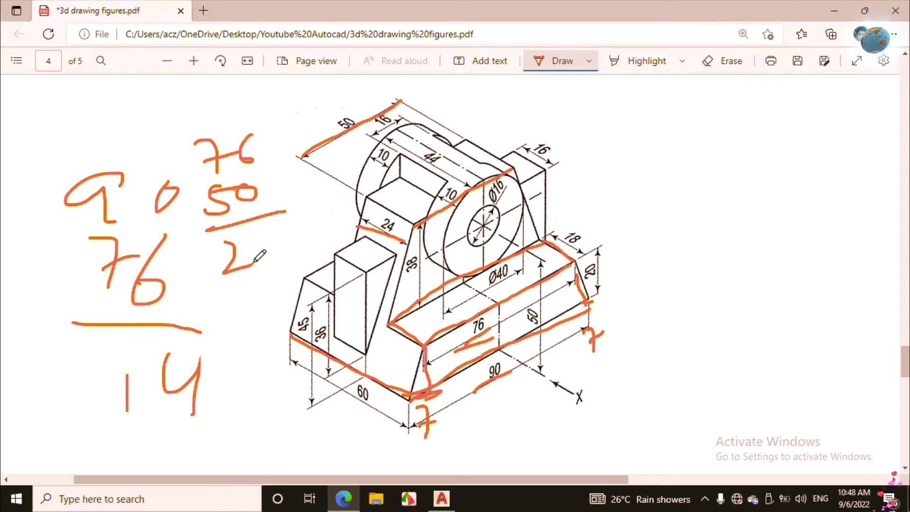
left_click_drag(270, 226, 259, 252)
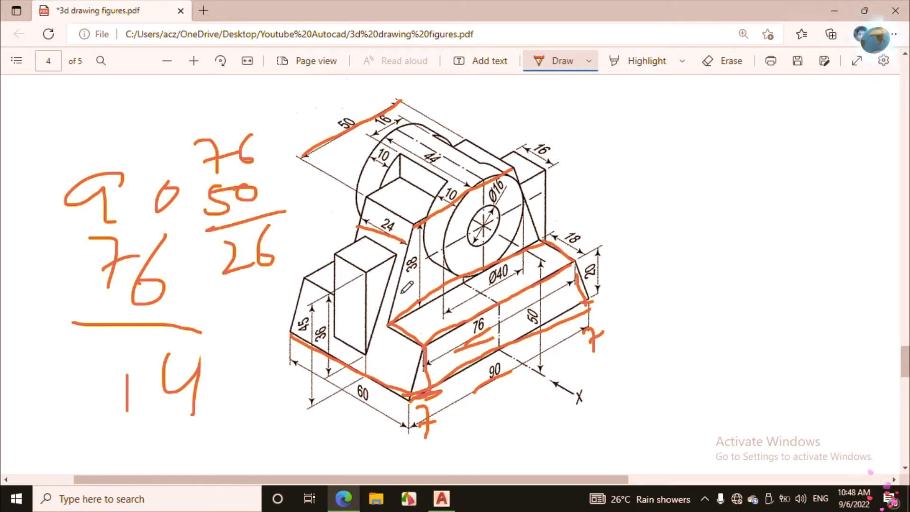
Step: Mark the horizontal offset of the upright's sloping ends on the figure, with an orange vertical at one end and blue strokes at both
left_click_drag(401, 292, 410, 301)
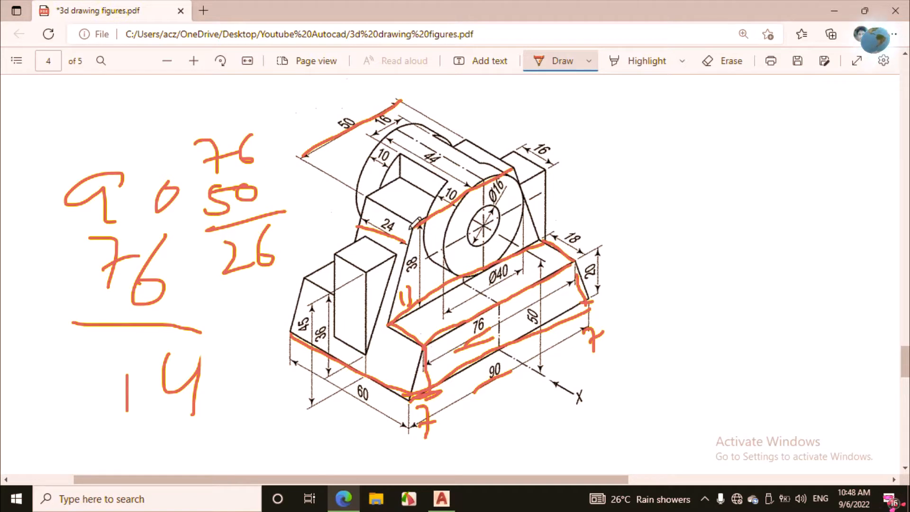
mouse_move(412, 226)
left_mouse_down()
mouse_move(420, 314)
mouse_move(374, 331)
mouse_move(416, 317)
left_mouse_up()
left_click(590, 62)
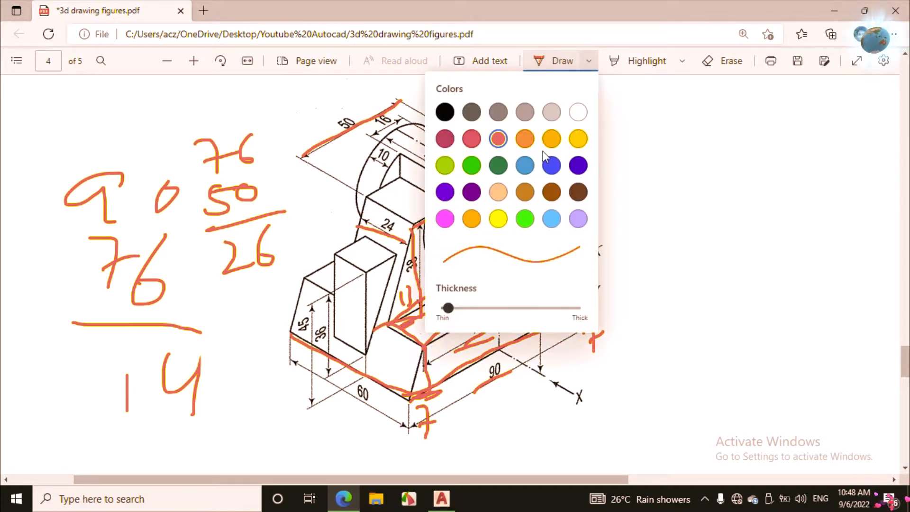
left_click(526, 166)
left_click(397, 323)
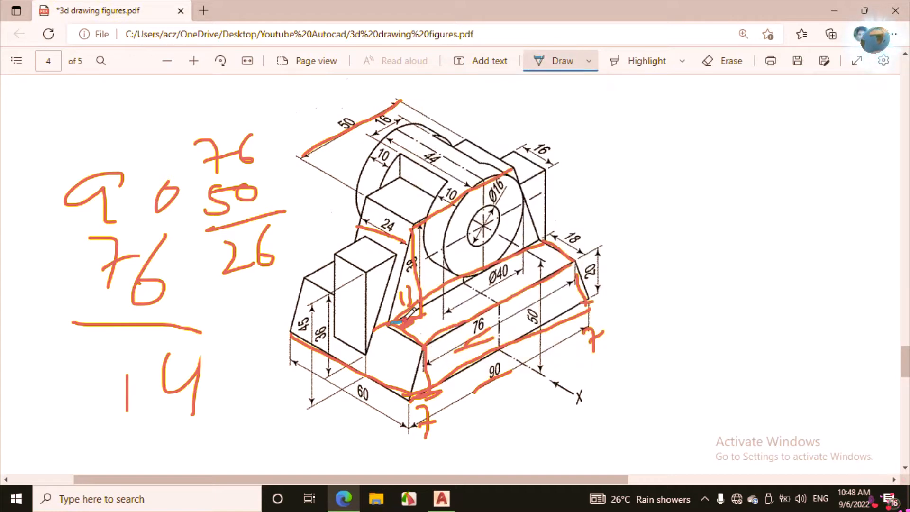
left_click_drag(421, 307, 387, 325)
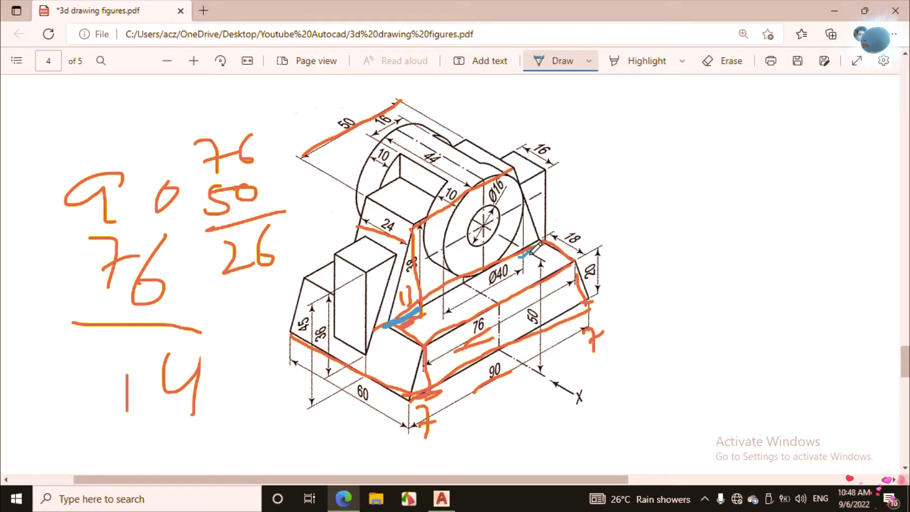
mouse_move(542, 243)
left_mouse_down()
mouse_move(516, 215)
mouse_move(519, 186)
left_mouse_up()
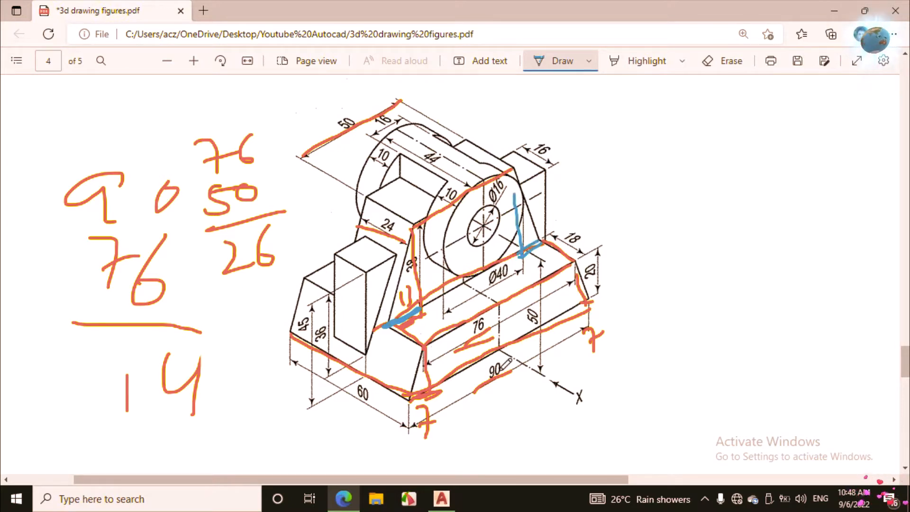
Step: Switch to AutoCAD and draw a 13-long line along the upright's front top edge from one corner, closing down to the bottom corner below
left_click(441, 499)
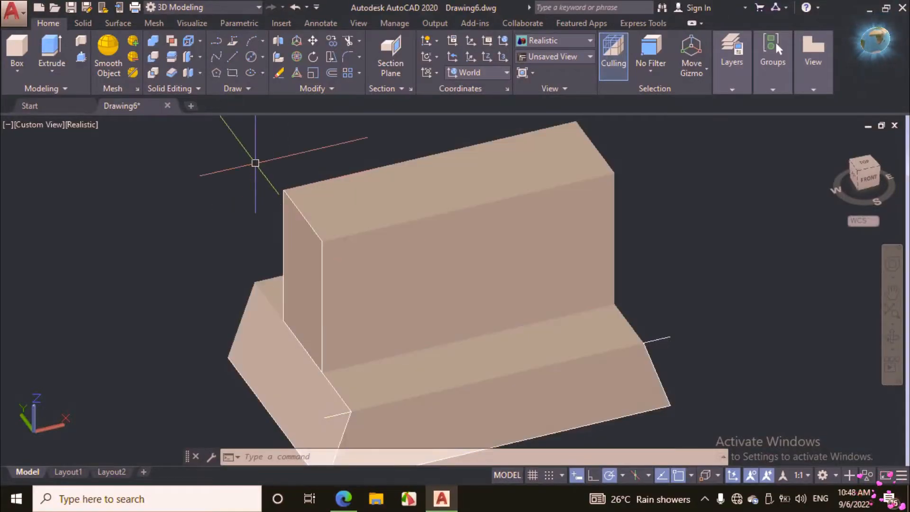
left_click(232, 56)
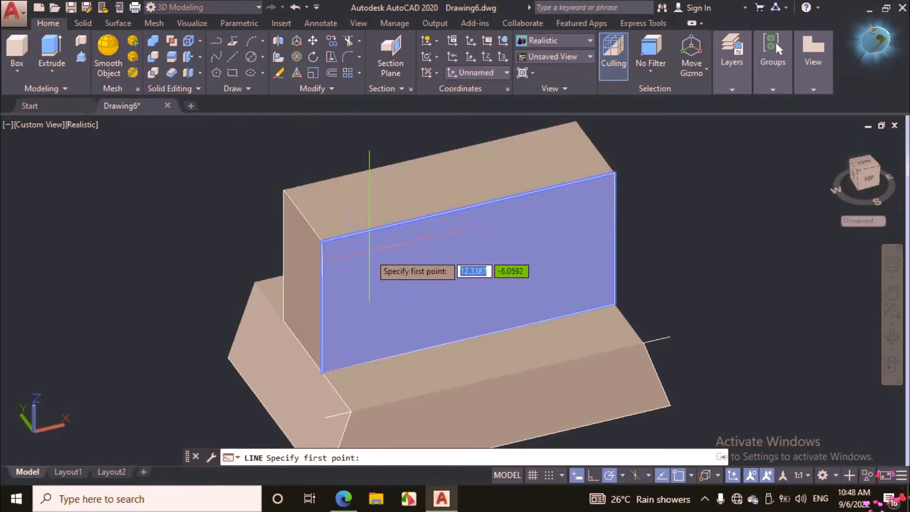
left_click(322, 242)
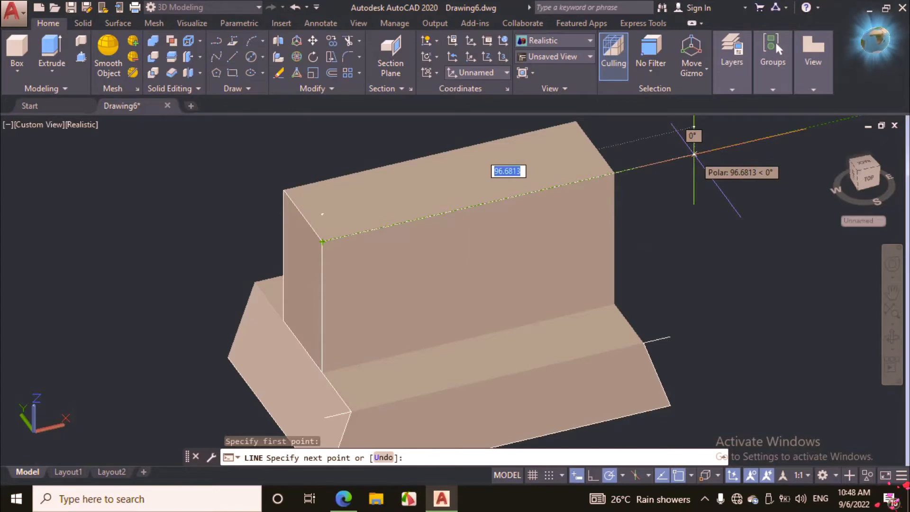
type("13")
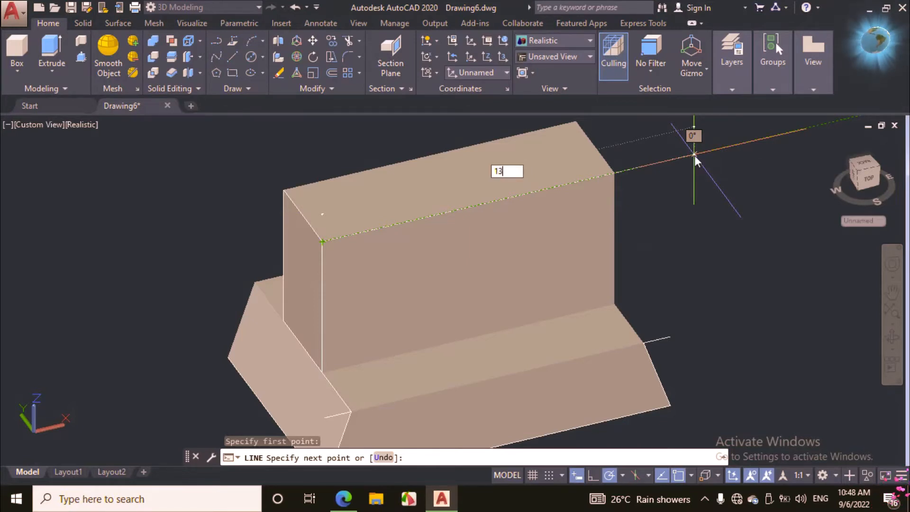
key("Return")
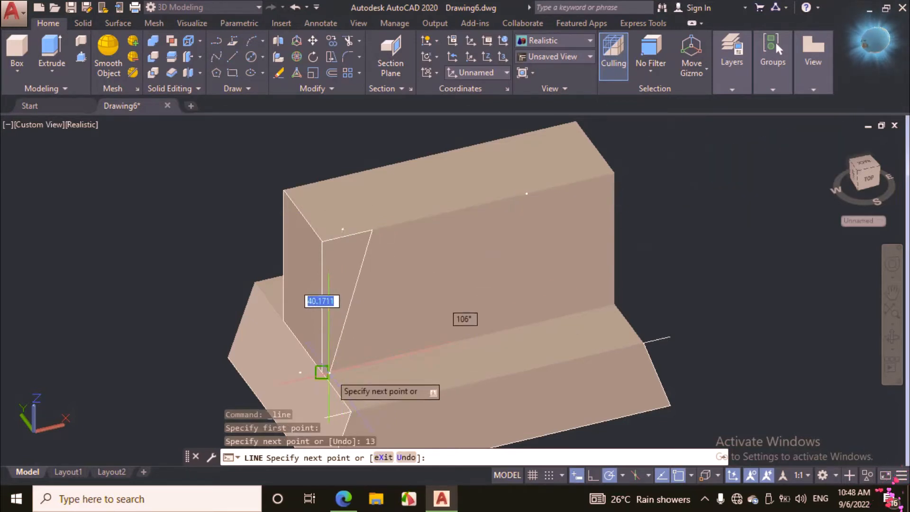
left_click(322, 372)
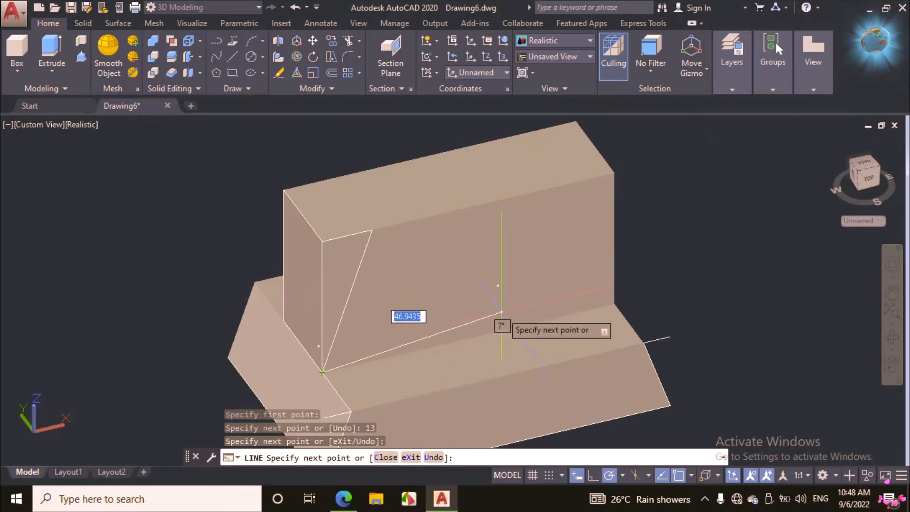
key("Return")
Step: Draw the matching taper line at the front face's opposite end, 13 inward along the top edge and down to the bottom corner
key("Return")
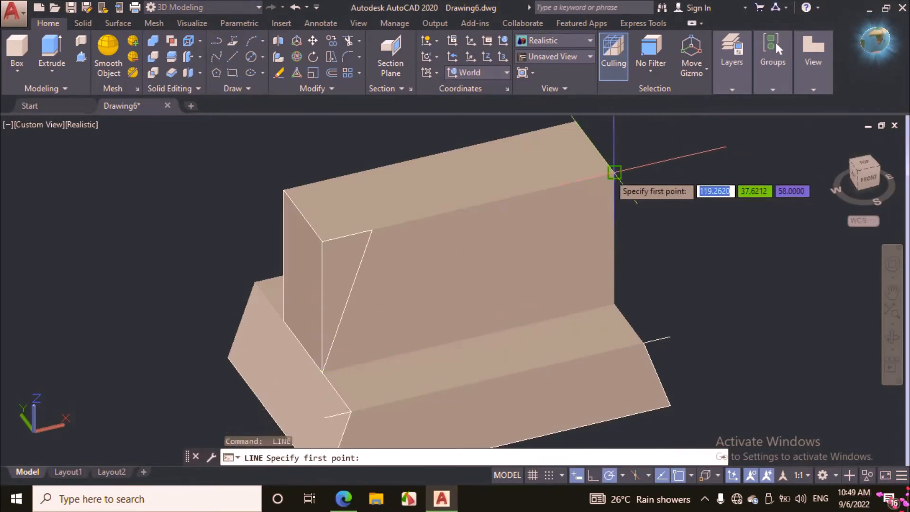
left_click(615, 172)
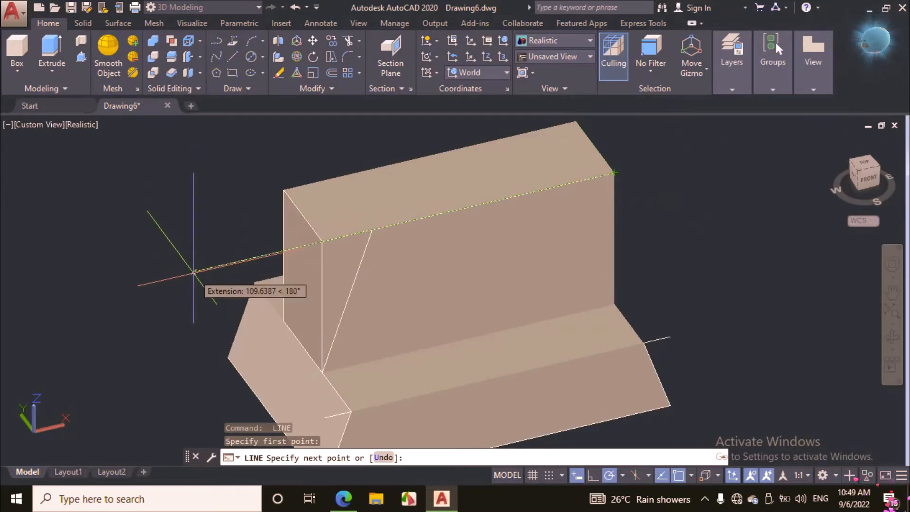
type("13")
key("Return")
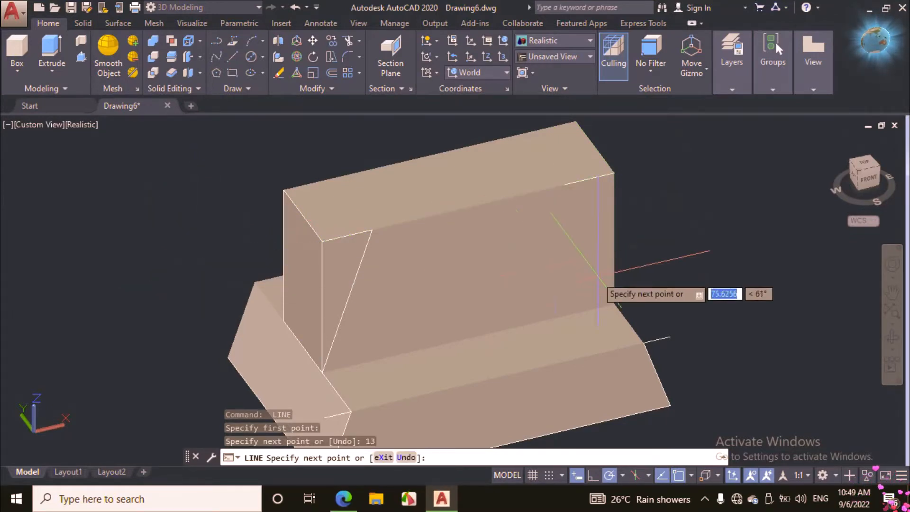
left_click(614, 304)
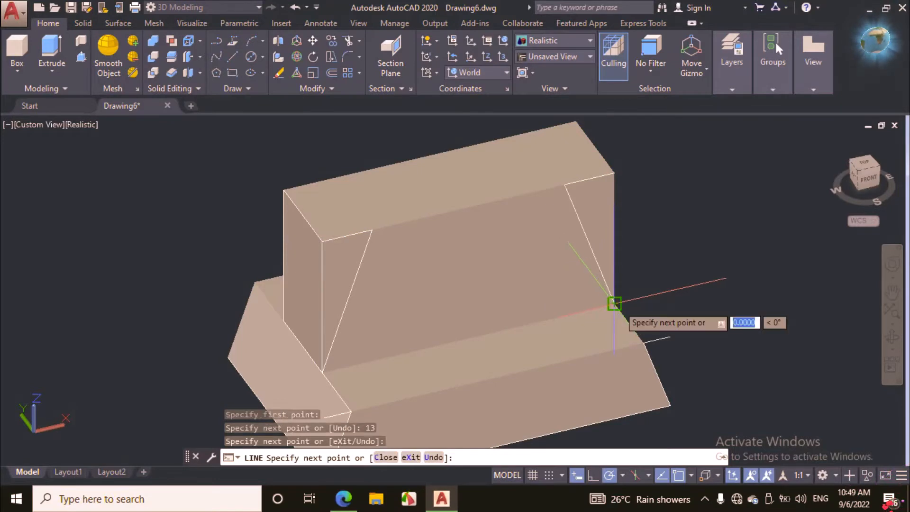
right_click(671, 214)
left_click(706, 237)
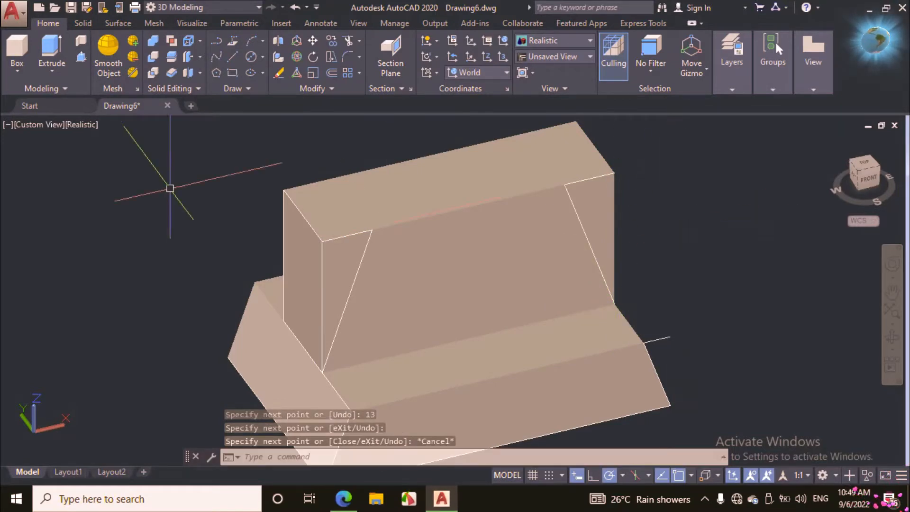
Step: Presspull the two triangular areas through the upright's full thickness to cut both ends to a slope
left_click(81, 57)
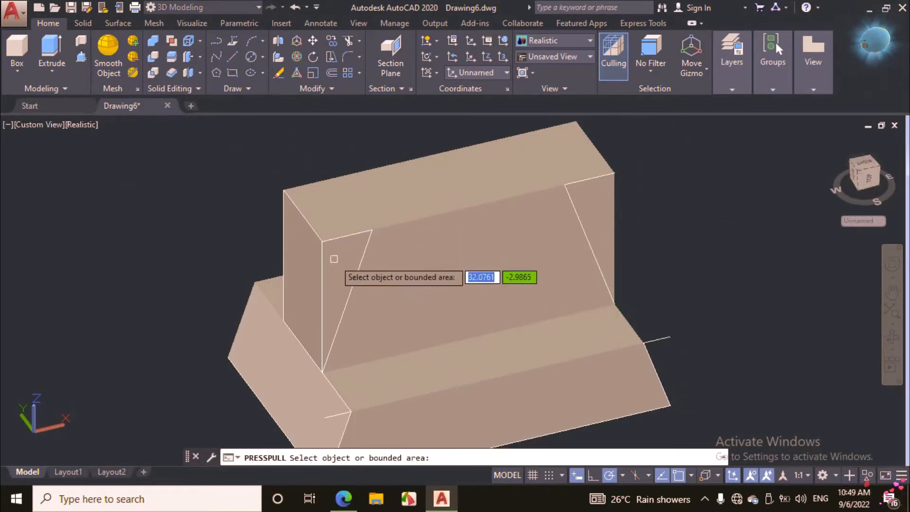
left_click(331, 258)
left_click(195, 153)
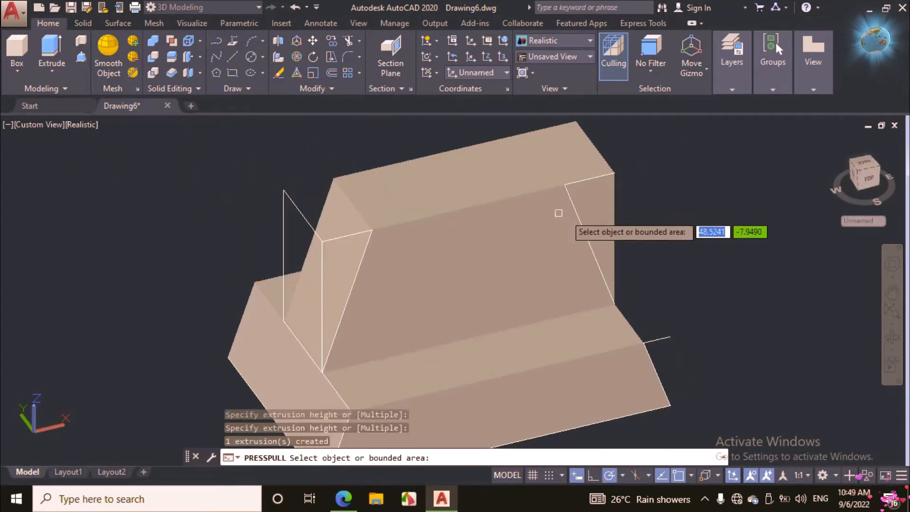
left_click(604, 207)
left_click(465, 140)
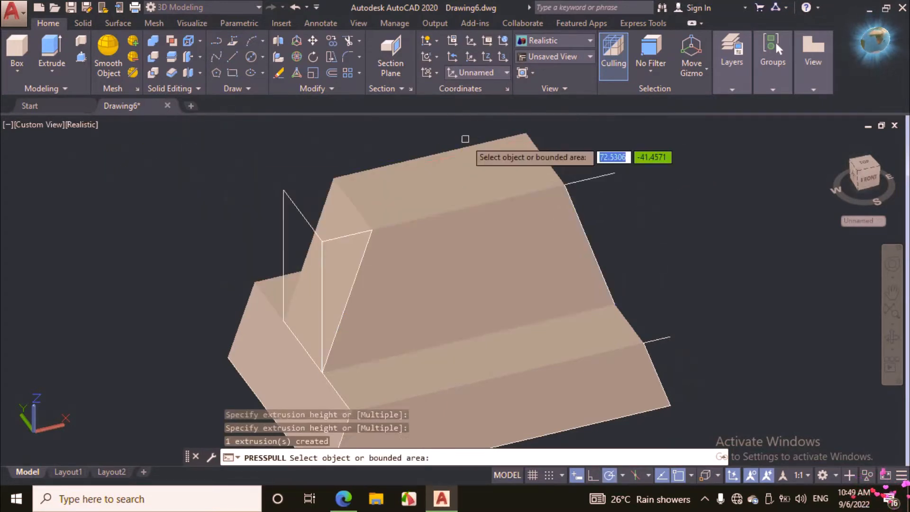
scroll(477, 310, "down", 2)
scroll(550, 266, "up", 2)
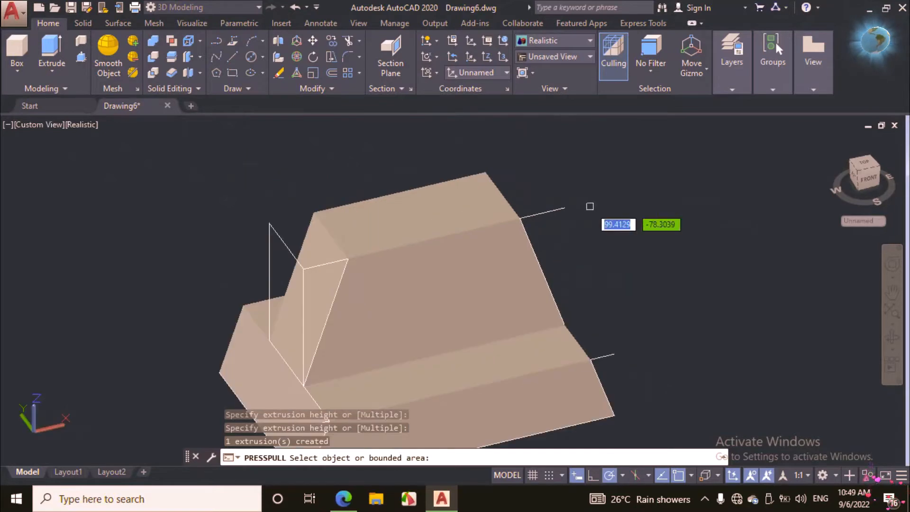
key("Return")
Step: Erase the leftover vertical rectangle outline beside the upright's sloped end
left_click(294, 231)
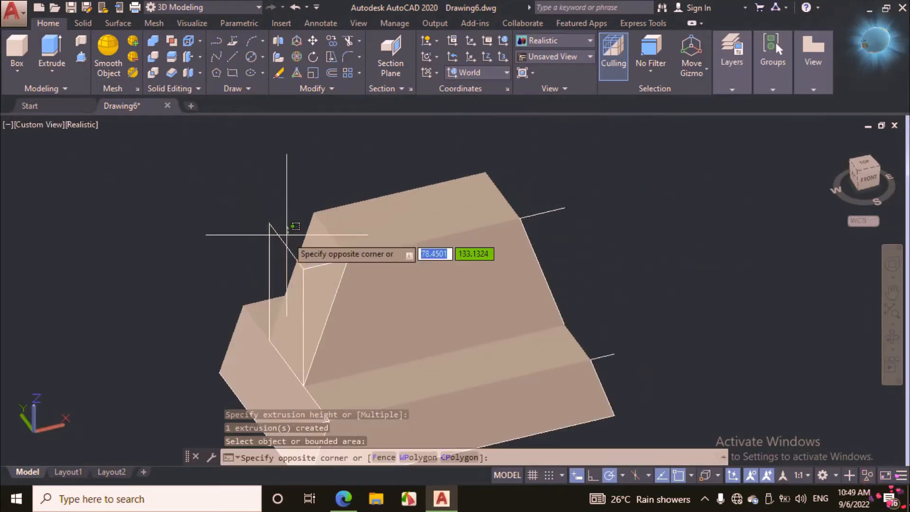
left_click(266, 222)
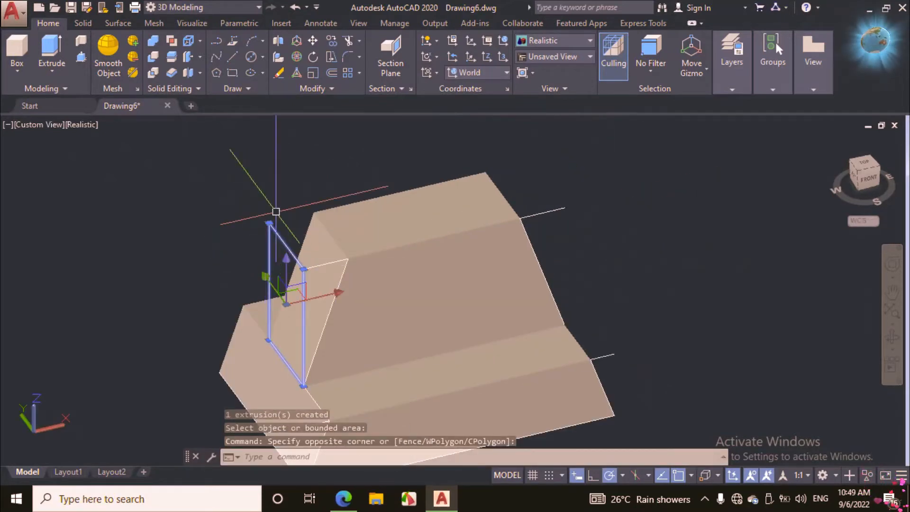
type("E")
key("Return")
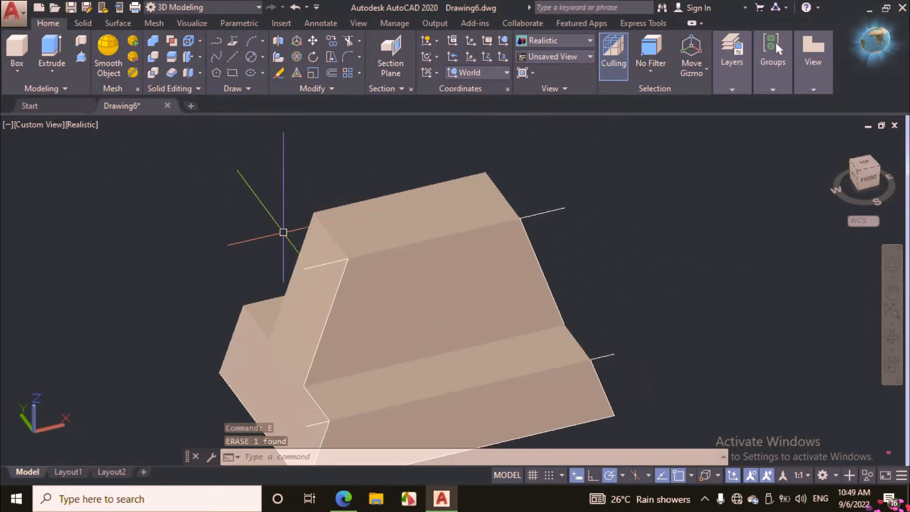
Step: Switch to the reference PDF and erase the handwritten subtractions and most of the orange and blue strokes on the figure
left_click(344, 498)
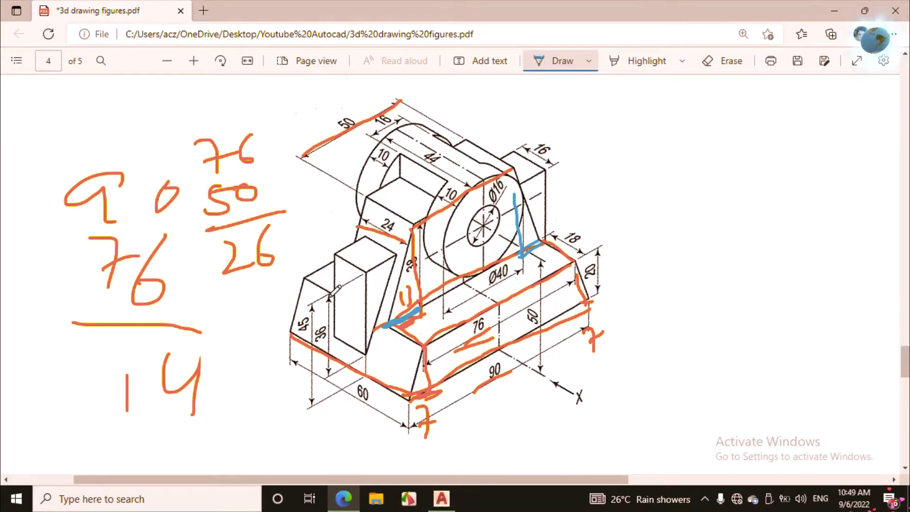
left_click(721, 60)
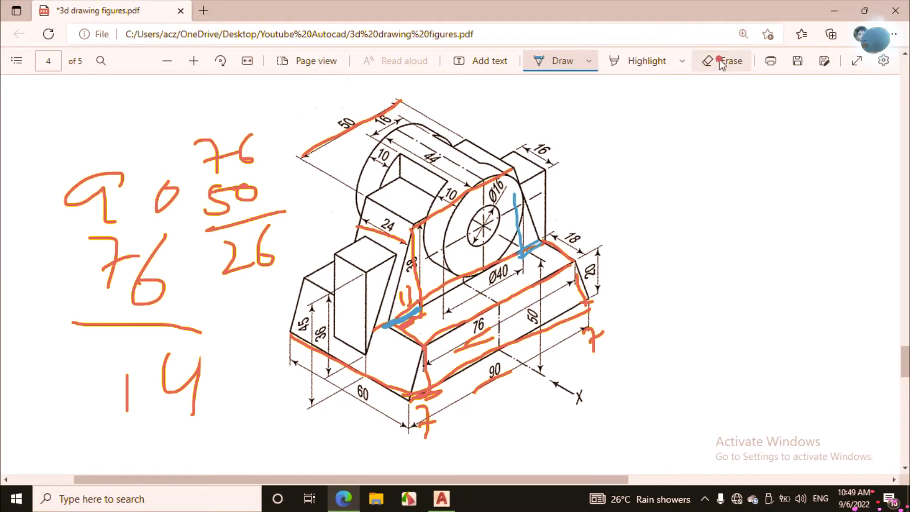
mouse_move(426, 268)
left_mouse_down()
mouse_move(415, 292)
mouse_move(456, 334)
mouse_move(508, 323)
mouse_move(417, 378)
mouse_move(415, 397)
mouse_move(397, 284)
mouse_move(263, 226)
mouse_move(97, 234)
mouse_move(145, 292)
left_mouse_up()
mouse_move(128, 329)
left_mouse_down()
mouse_move(163, 396)
mouse_move(238, 230)
mouse_move(254, 159)
mouse_move(223, 154)
mouse_move(264, 201)
mouse_move(232, 209)
left_mouse_up()
mouse_move(465, 348)
left_mouse_down()
mouse_move(453, 411)
mouse_move(500, 394)
mouse_move(528, 201)
left_mouse_up()
left_click_drag(527, 247, 541, 254)
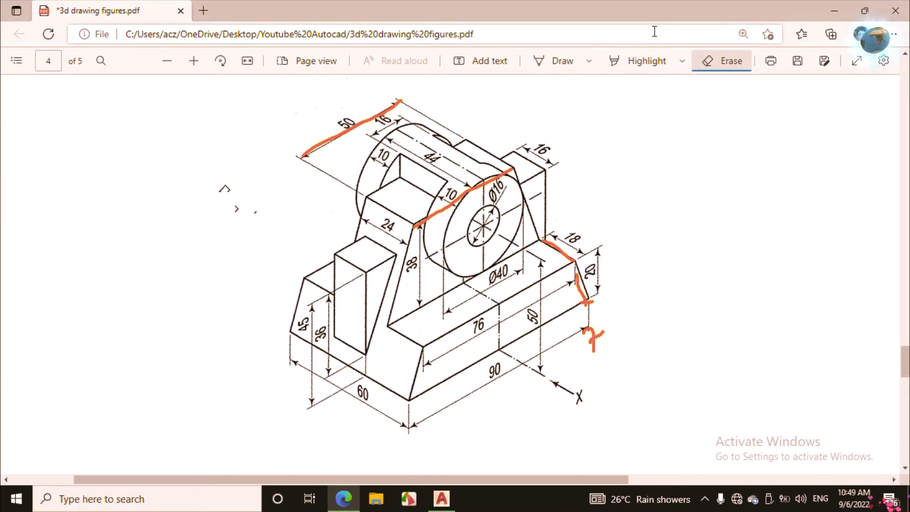
Step: Mark the base's 60 width dimension and its bottom end edge in blue on the PDF figure
left_click(561, 61)
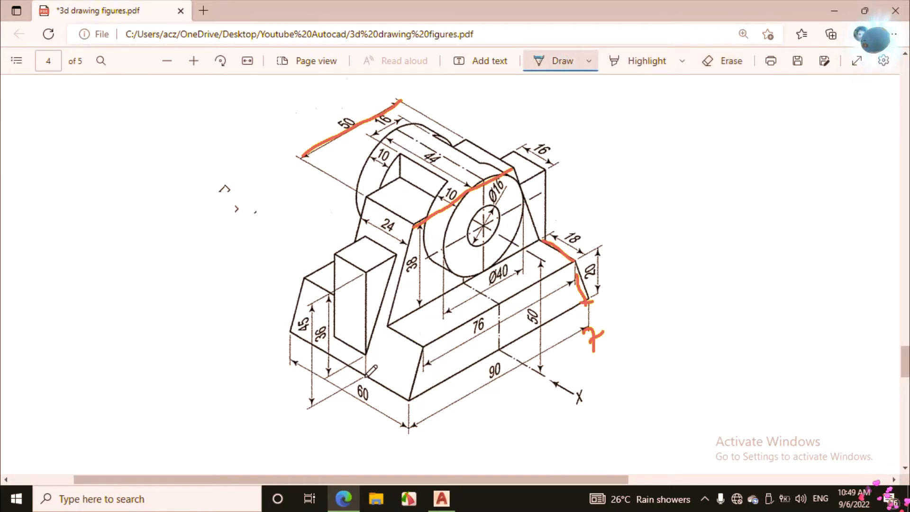
left_click_drag(366, 376, 408, 399)
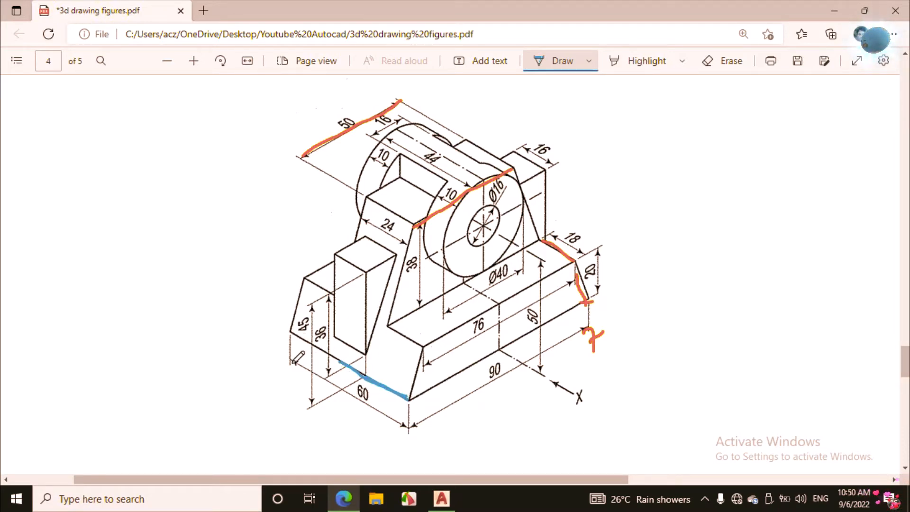
left_click_drag(291, 361, 381, 413)
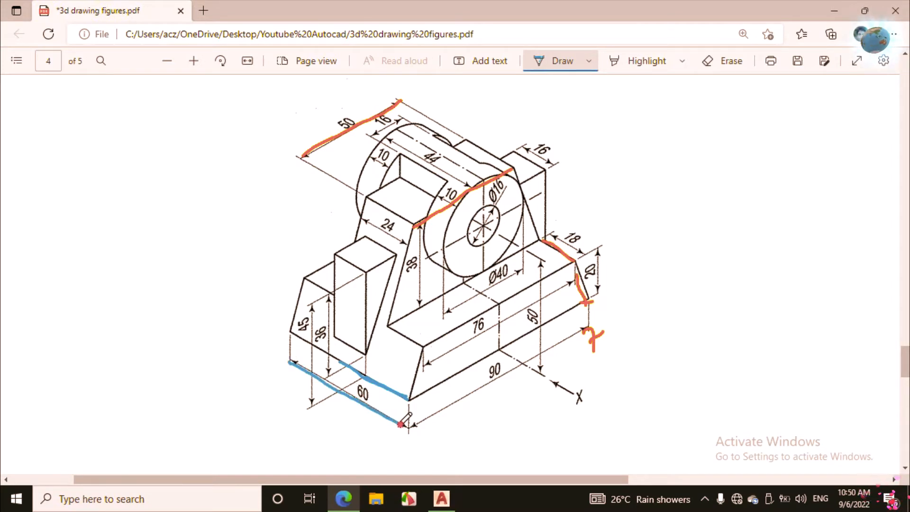
left_click_drag(348, 365, 408, 394)
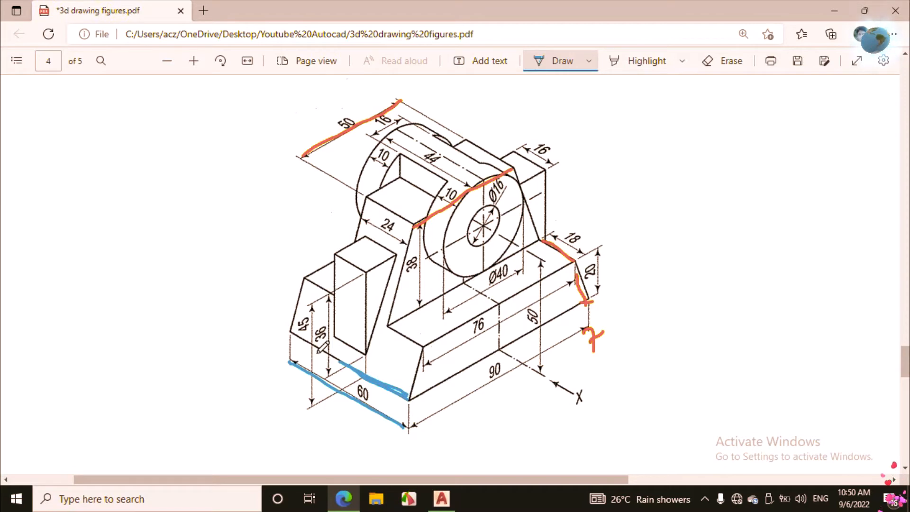
left_click_drag(291, 335, 327, 359)
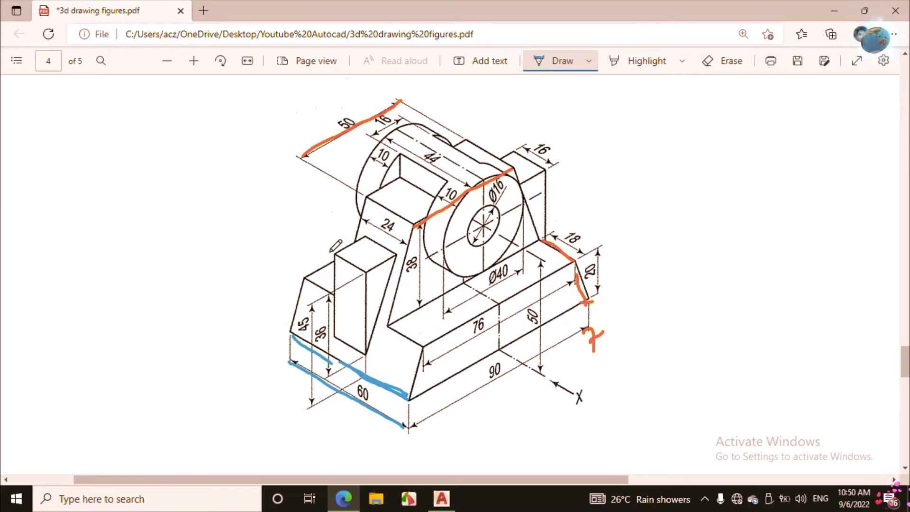
Step: Mark the 16-wide blocks' top edges and the near block's bottom edge in blue, and write 22 beside the figure
left_click_drag(338, 254, 366, 271)
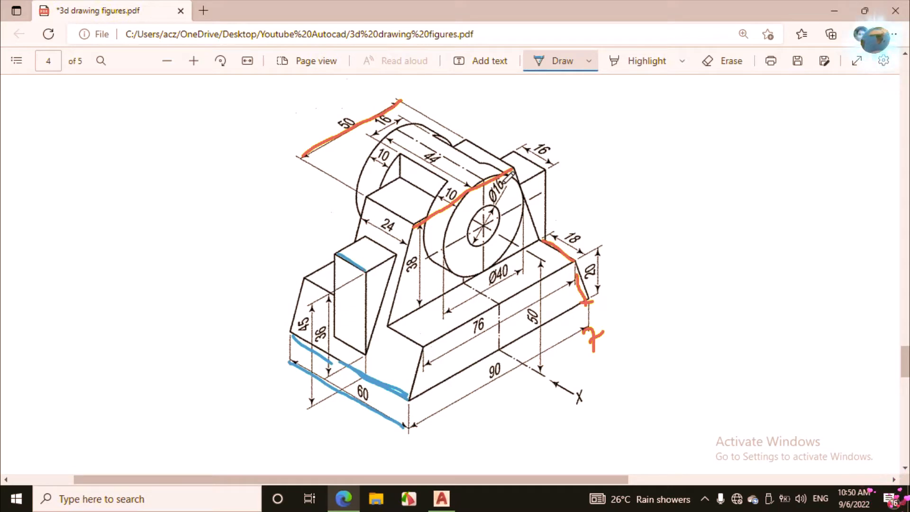
left_click_drag(515, 152, 540, 169)
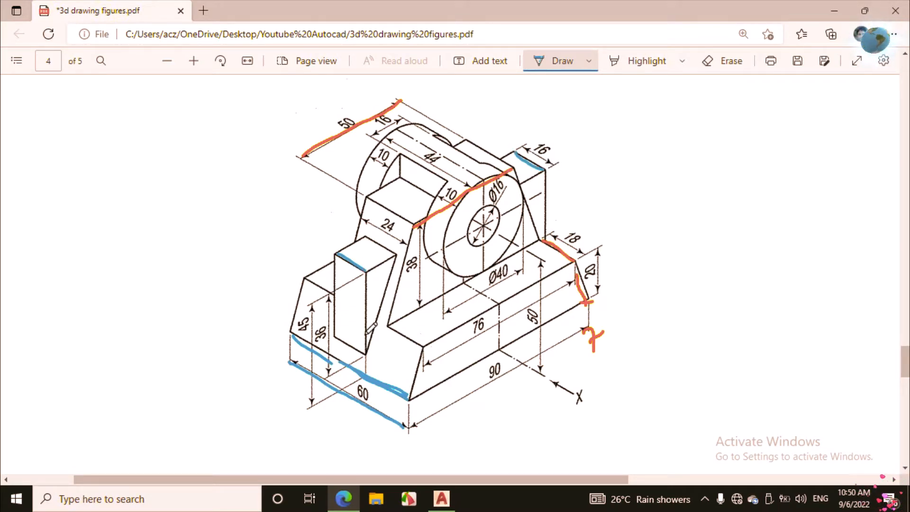
mouse_move(348, 343)
left_mouse_down()
mouse_move(363, 351)
mouse_move(349, 337)
mouse_move(347, 347)
left_mouse_up()
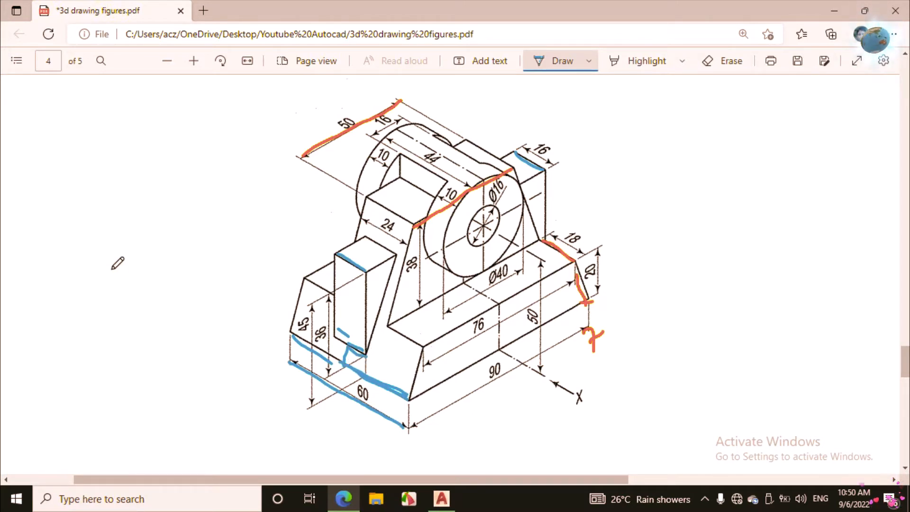
mouse_move(102, 253)
left_mouse_down()
mouse_move(117, 279)
mouse_move(144, 280)
left_mouse_up()
left_click_drag(148, 246, 195, 270)
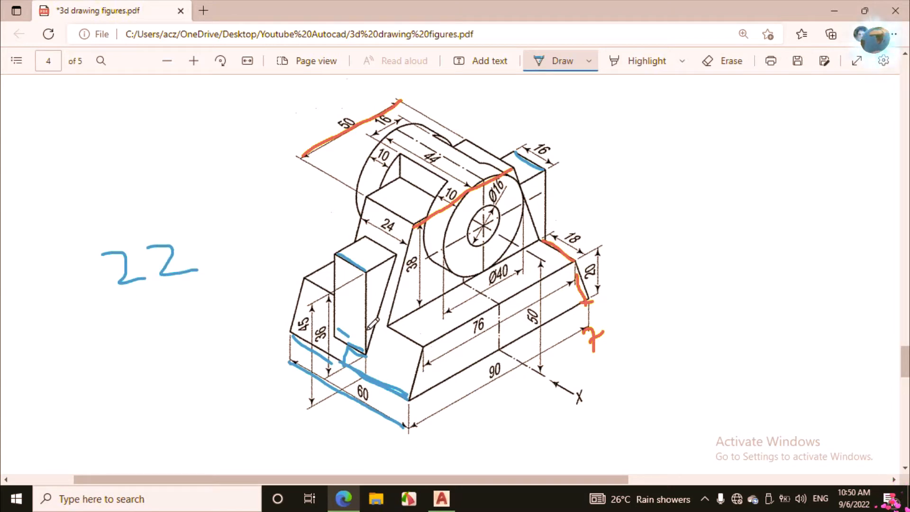
Step: Erase the blue strokes at the near block's bottom edge and along the base edge beneath it
left_click(723, 61)
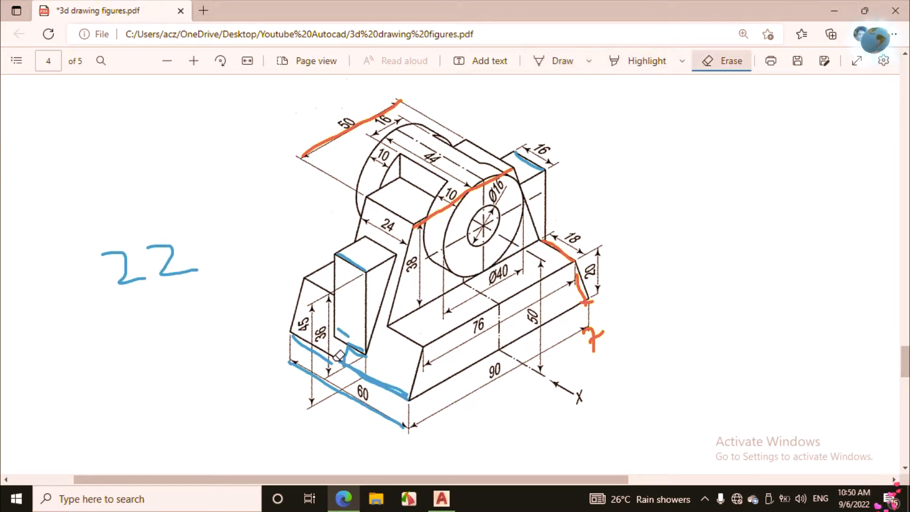
mouse_move(372, 360)
left_mouse_down()
mouse_move(360, 356)
mouse_move(372, 383)
left_mouse_up()
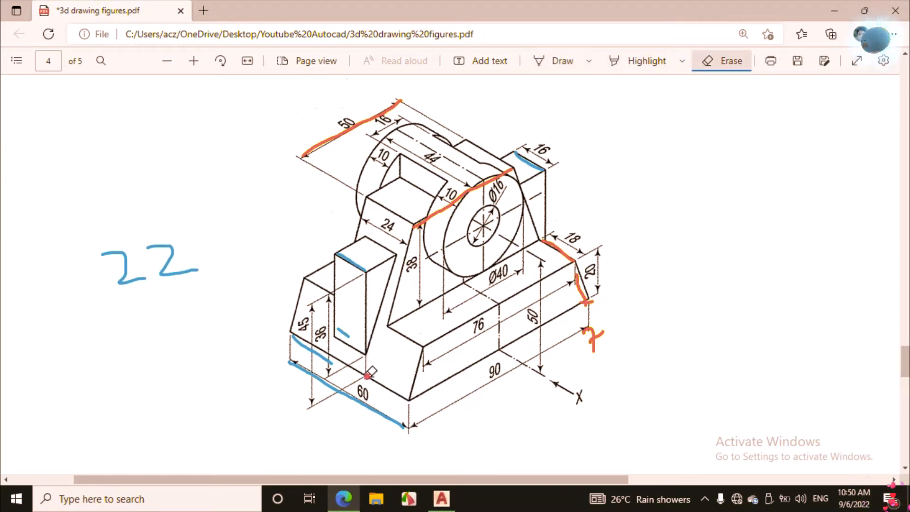
left_click(345, 330)
Step: Outline the near block and its offset along the base edge in blue, mark the 45 and 36 heights, underline 22, and return to AutoCAD
left_click(553, 61)
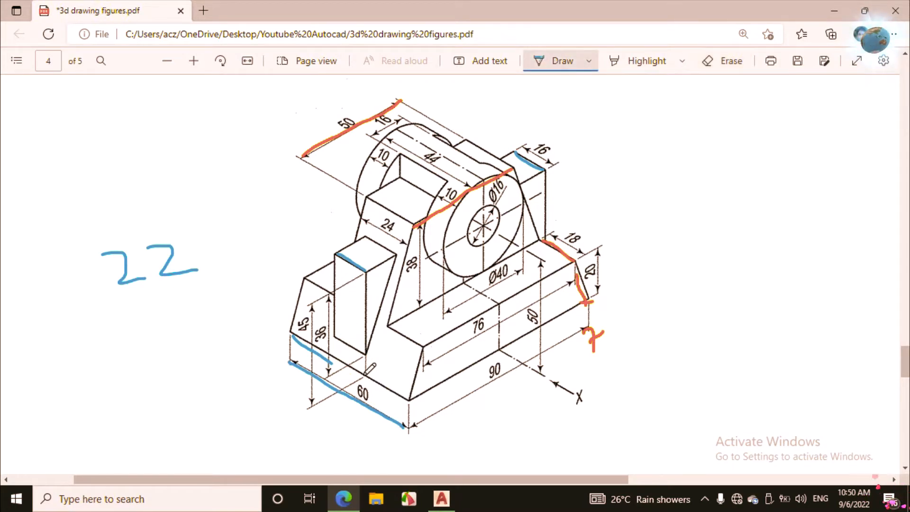
left_click_drag(367, 375, 399, 393)
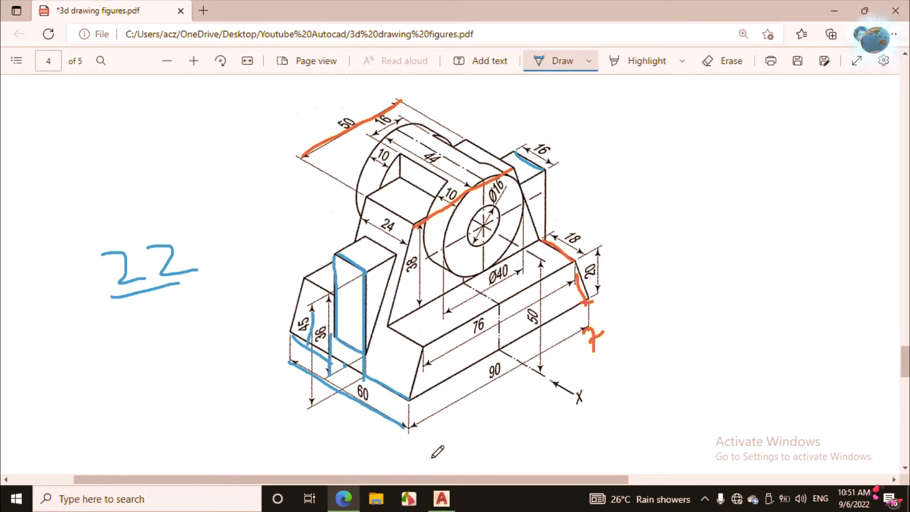
left_click(442, 498)
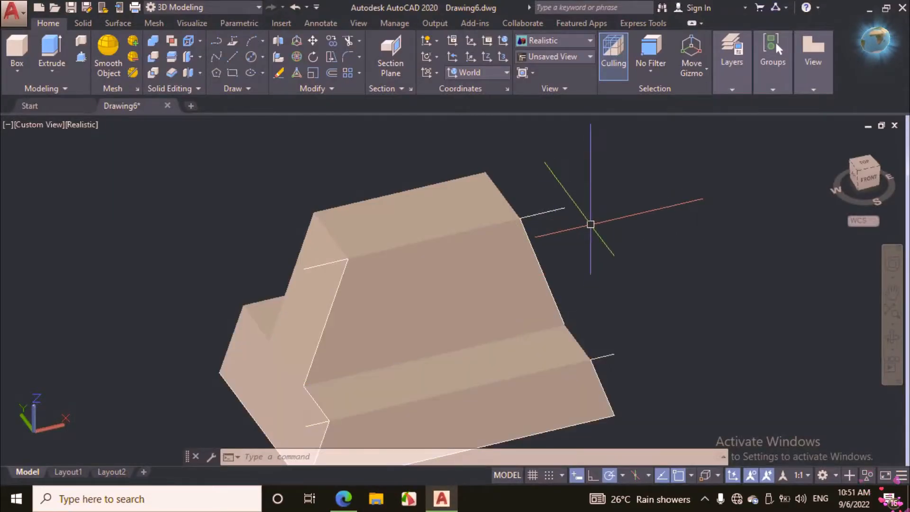
Step: Draw a line 22 long from the base's bottom corner along its 60-wide end edge
left_click(893, 339)
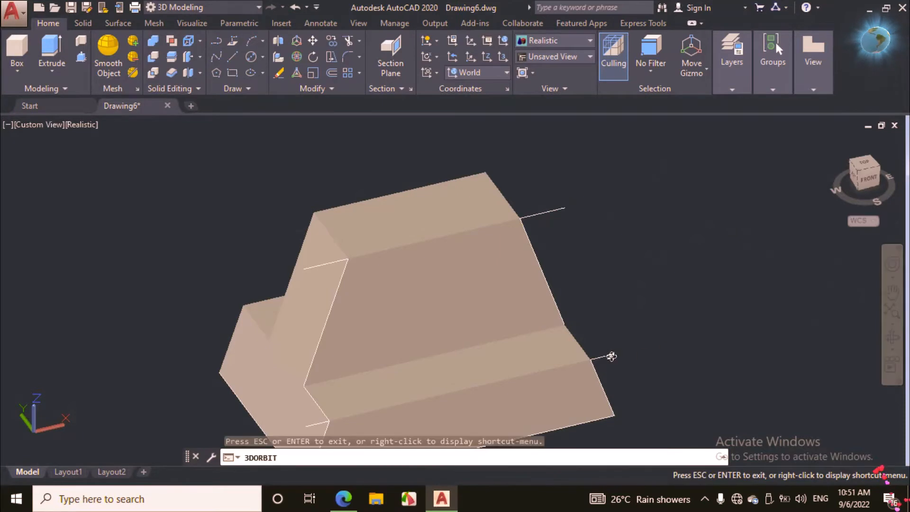
left_click_drag(610, 360, 641, 236)
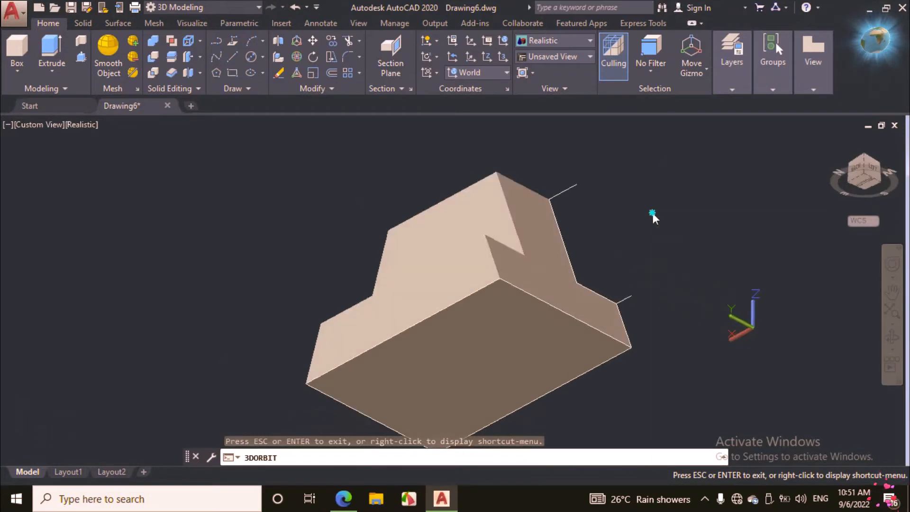
right_click(653, 216)
left_click(666, 220)
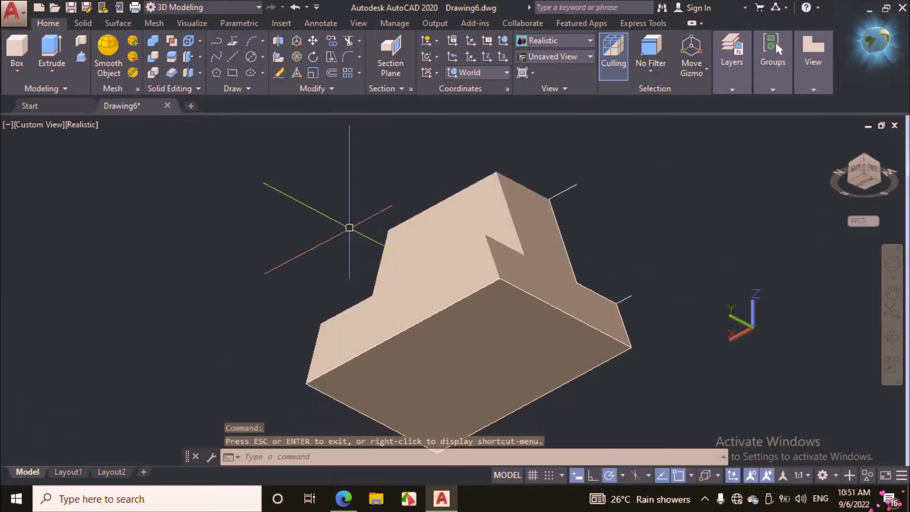
left_click(233, 61)
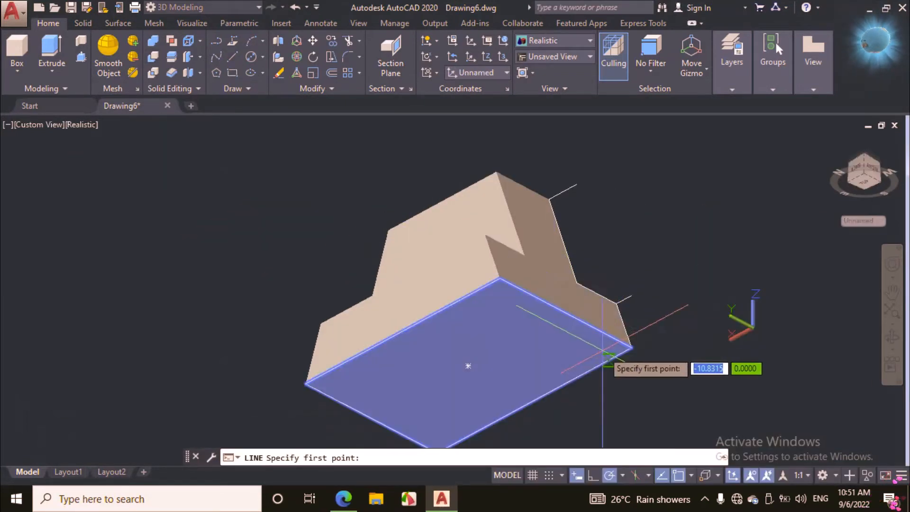
left_click(630, 347)
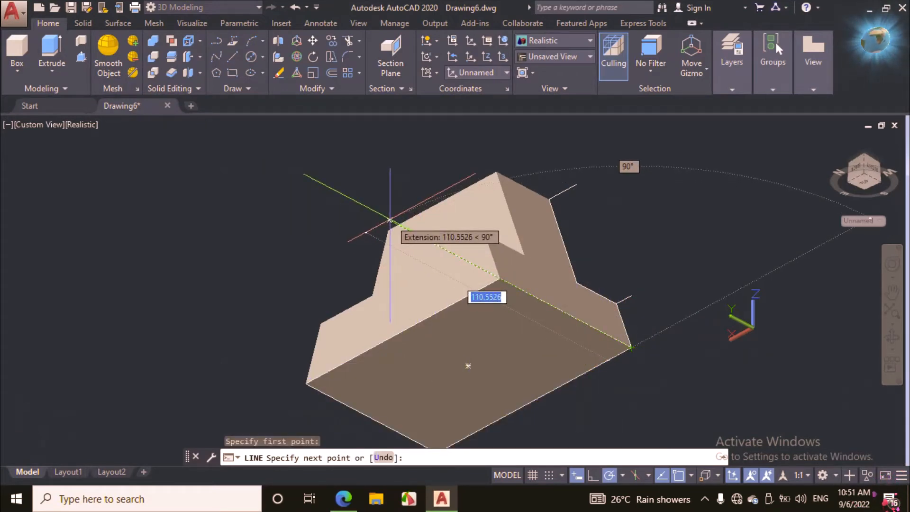
type("1")
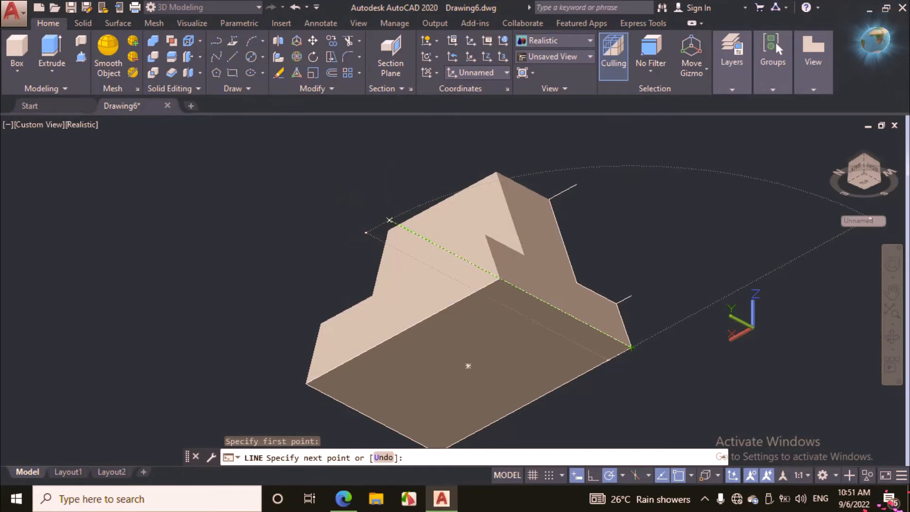
key("Return")
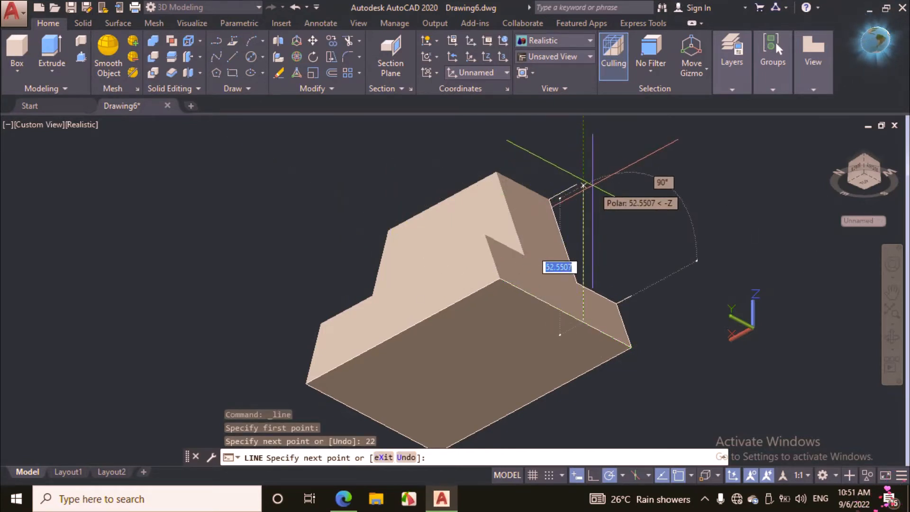
Step: Continue the line 45 vertically upward from the 22 offset point, and 16 across parallel to the base's end edge
type("4")
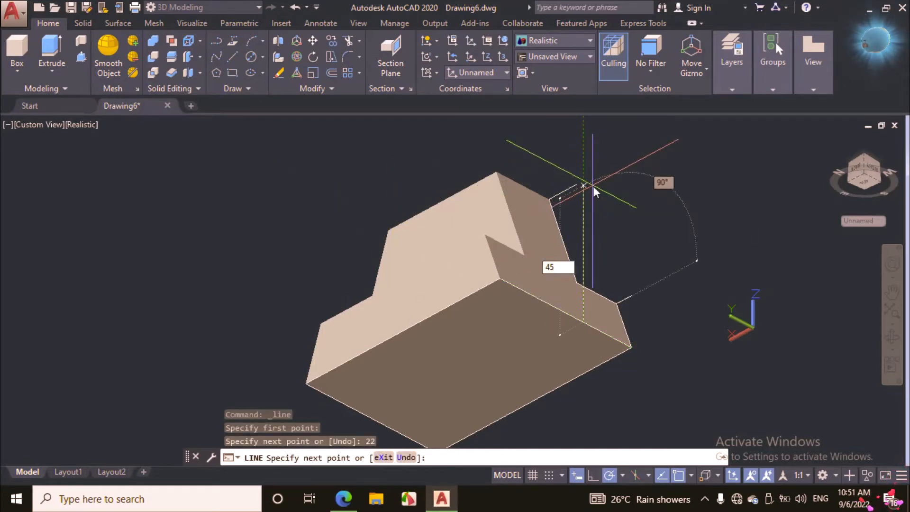
type("5")
key("Return")
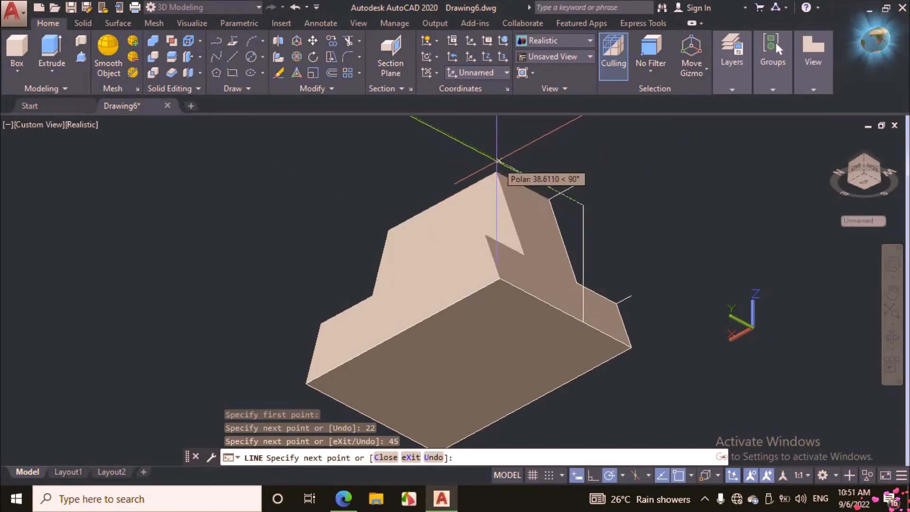
type("16")
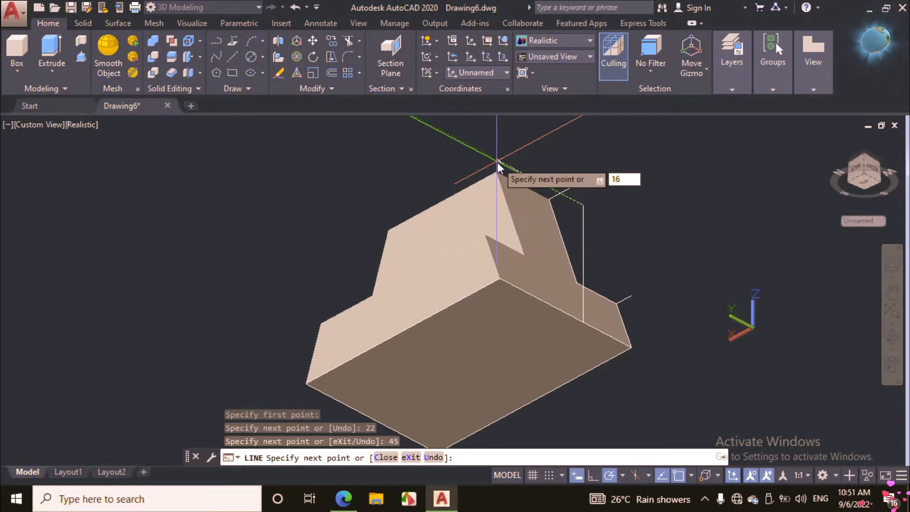
key("Return")
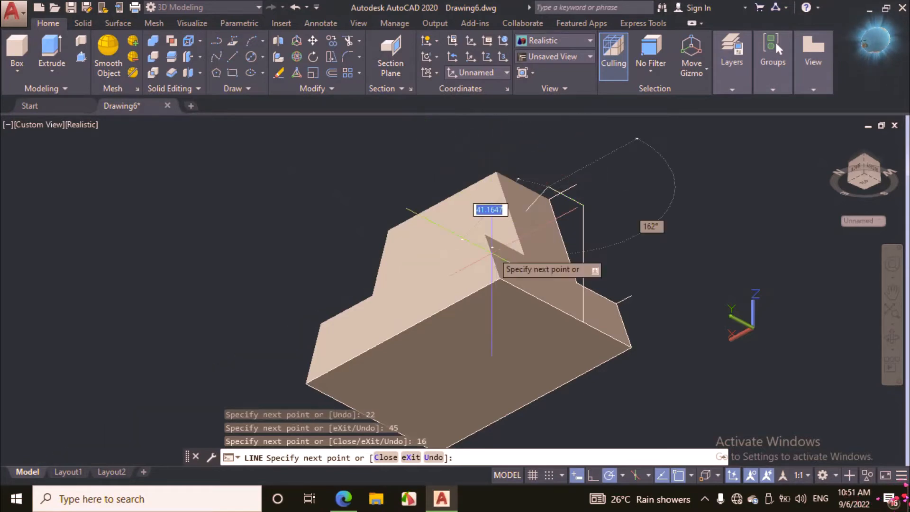
Step: Check the end block's height in the reference PDF, return to AutoCAD, and draw its 36 side downward from the 16 line
key("alt+Tab")
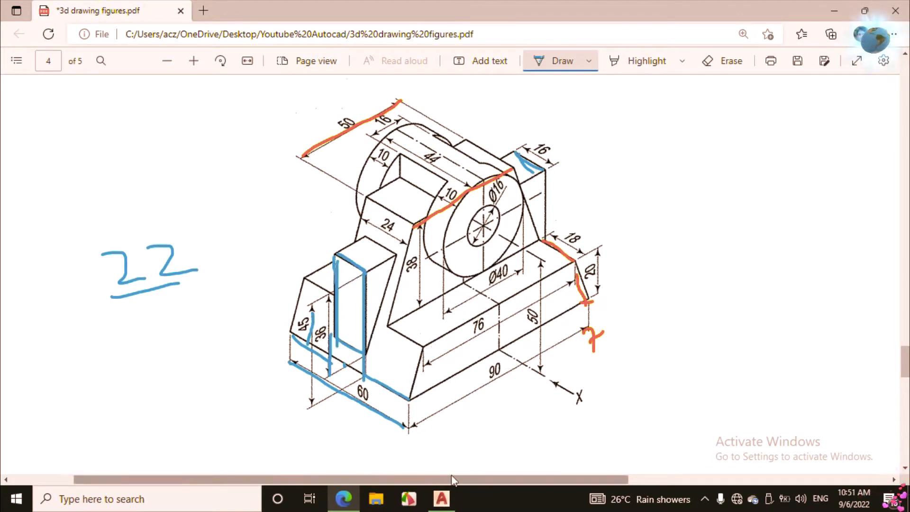
key("alt+Tab")
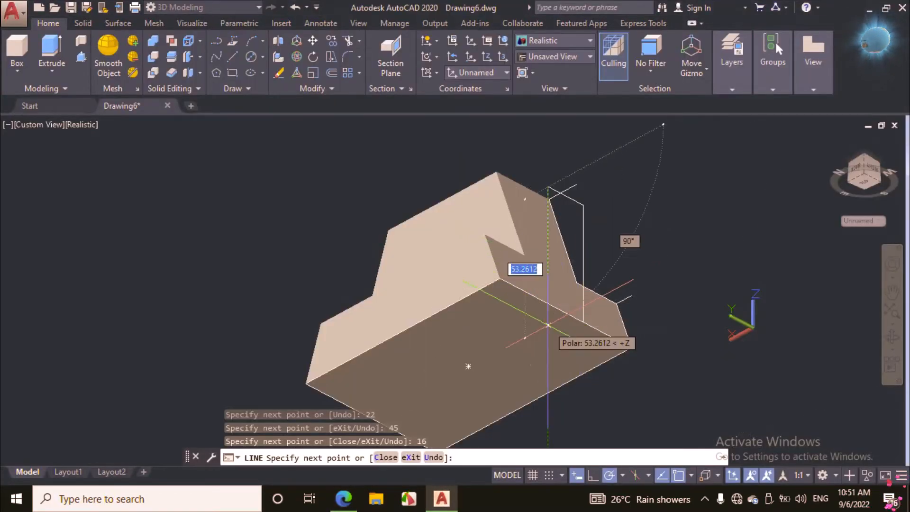
type("36")
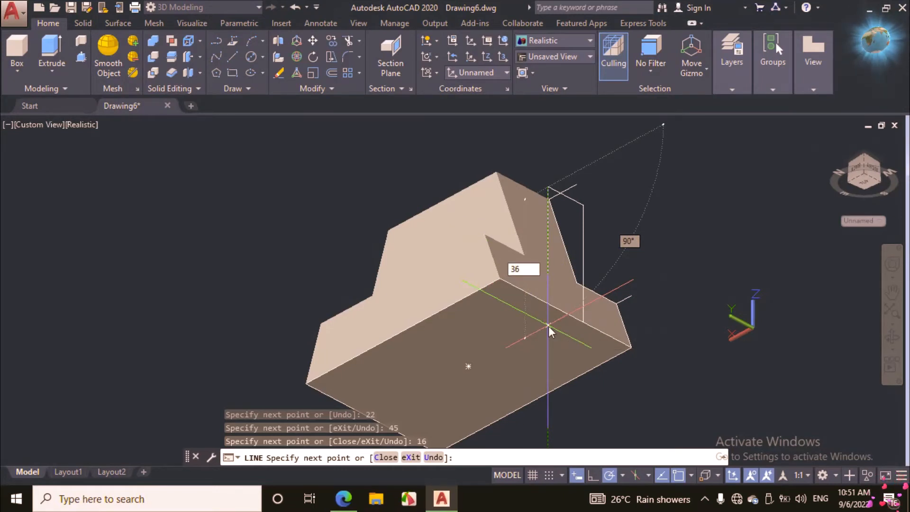
key("Return")
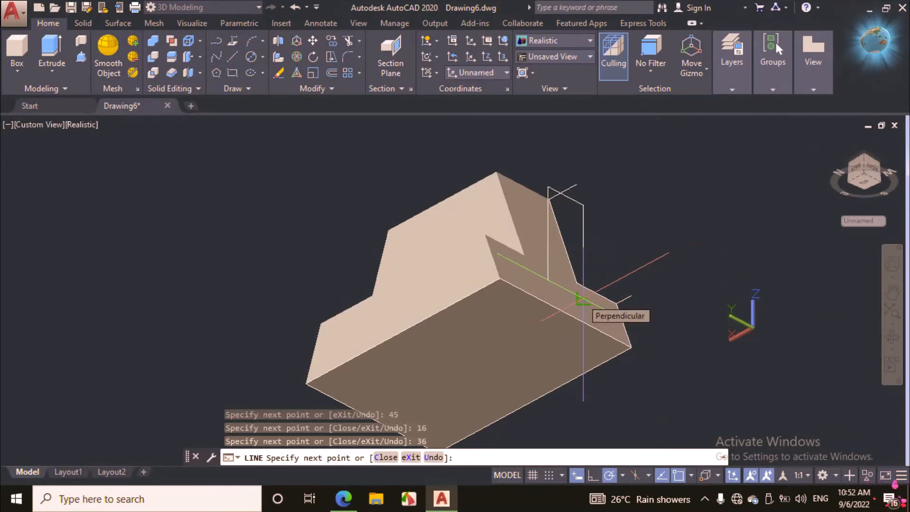
Step: Close the 16 by 36 end-block rectangle with a bottom line perpendicular to the 45 vertical line, and end the Line command
left_click(891, 336)
left_click_drag(687, 326, 592, 361)
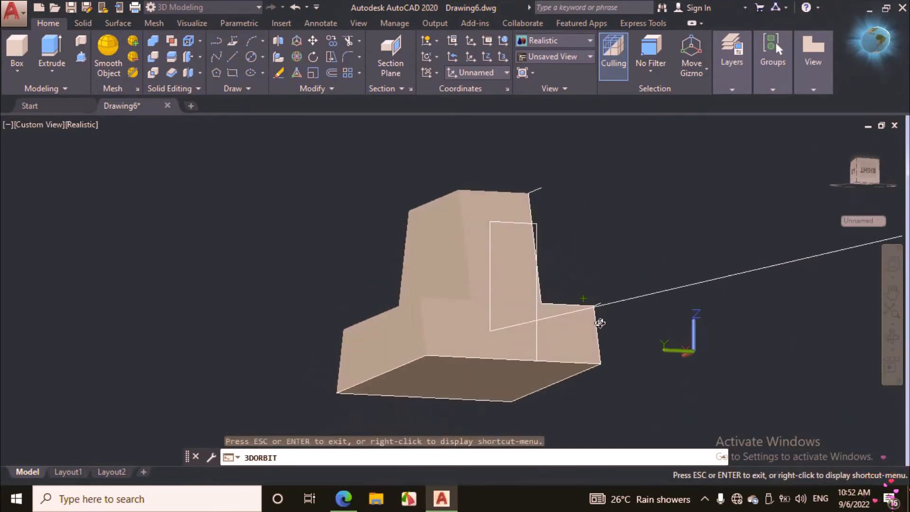
left_click_drag(600, 323, 502, 372)
right_click(530, 231)
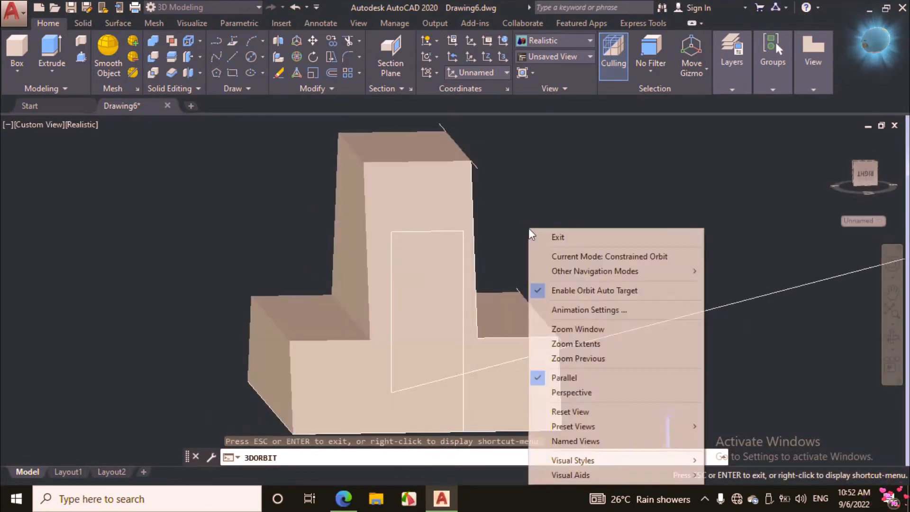
left_click(543, 237)
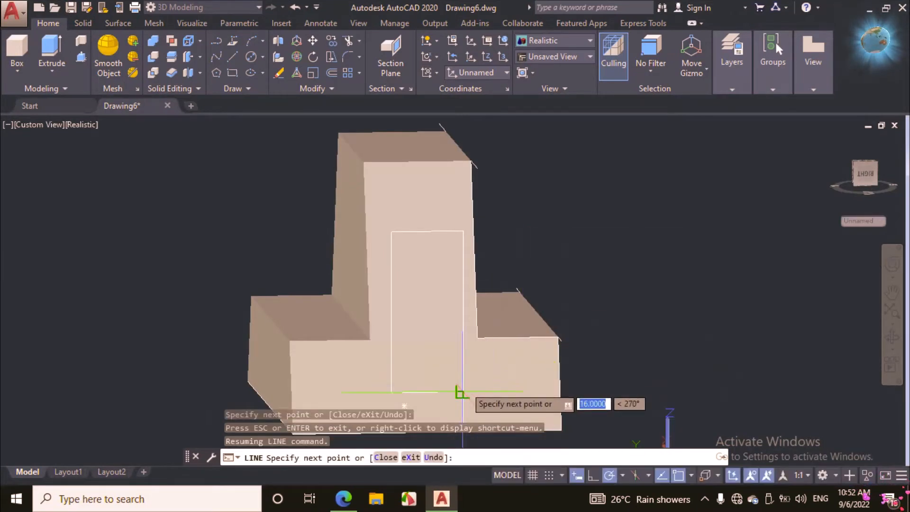
right_click(614, 211)
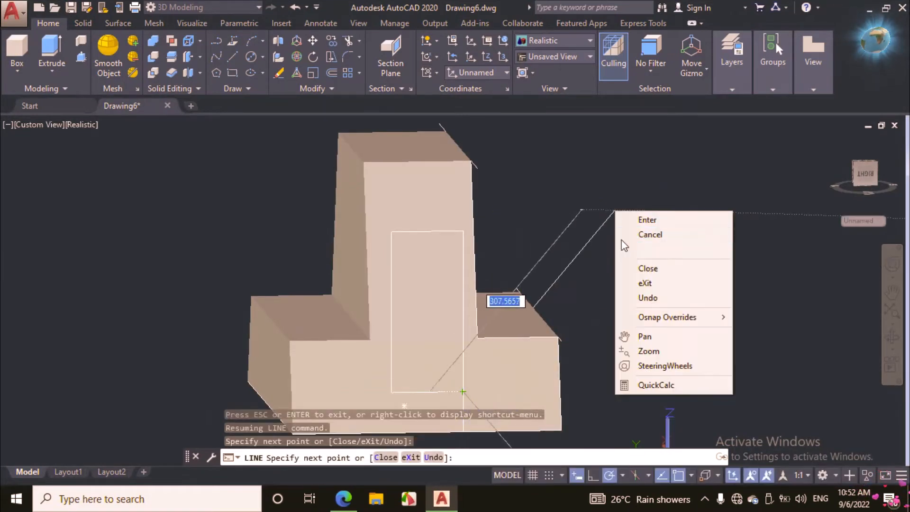
left_click(631, 234)
Step: Erase the 45 vertical construction line running from the base edge to the rectangle's top corner
left_click(893, 338)
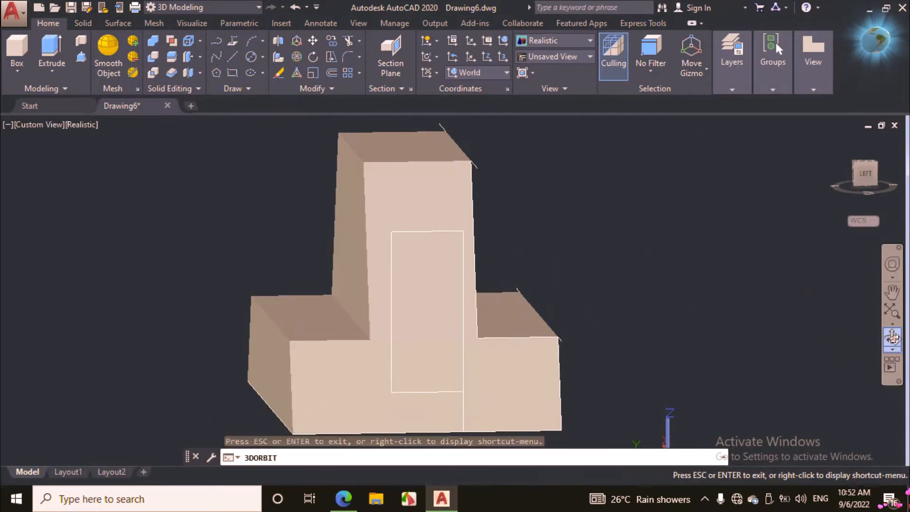
left_click_drag(555, 337, 639, 348)
right_click(638, 349)
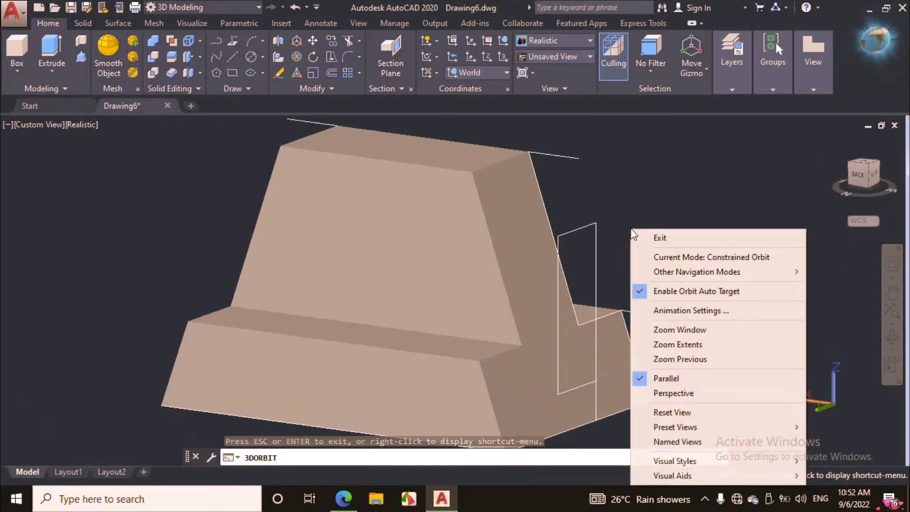
left_click(640, 237)
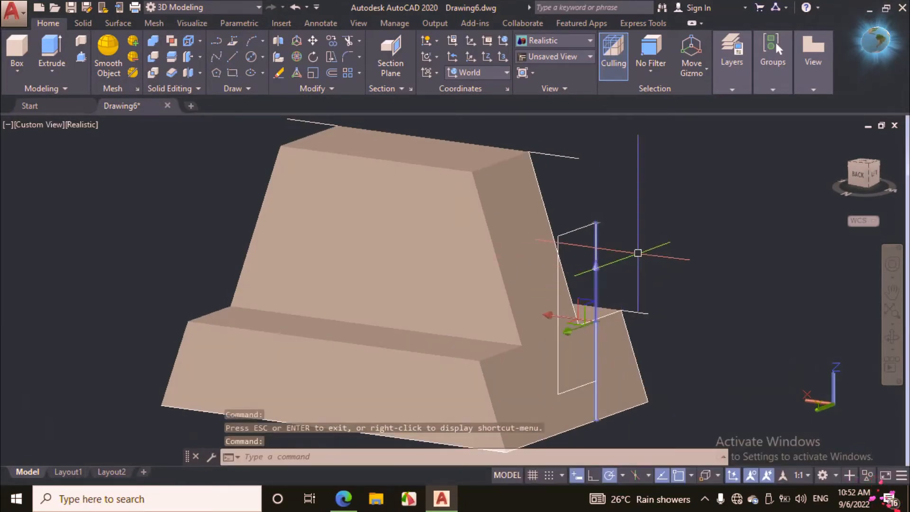
key("Return")
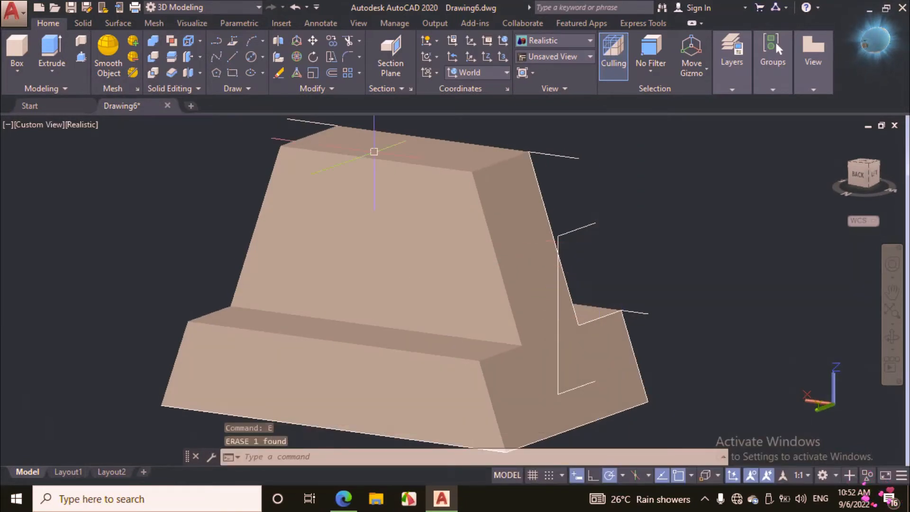
Step: Redraw the rectangle's missing vertical side with a line from its open top corner to its open bottom corner
left_click(233, 57)
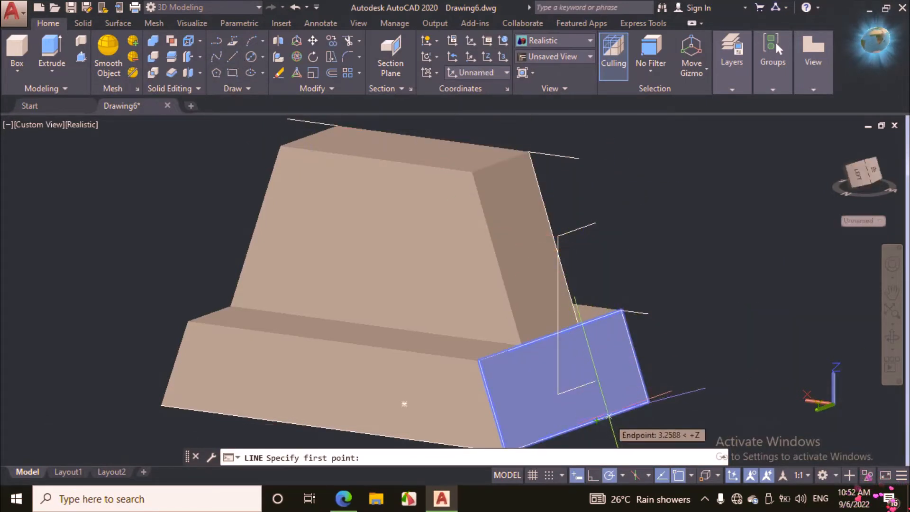
left_click(595, 223)
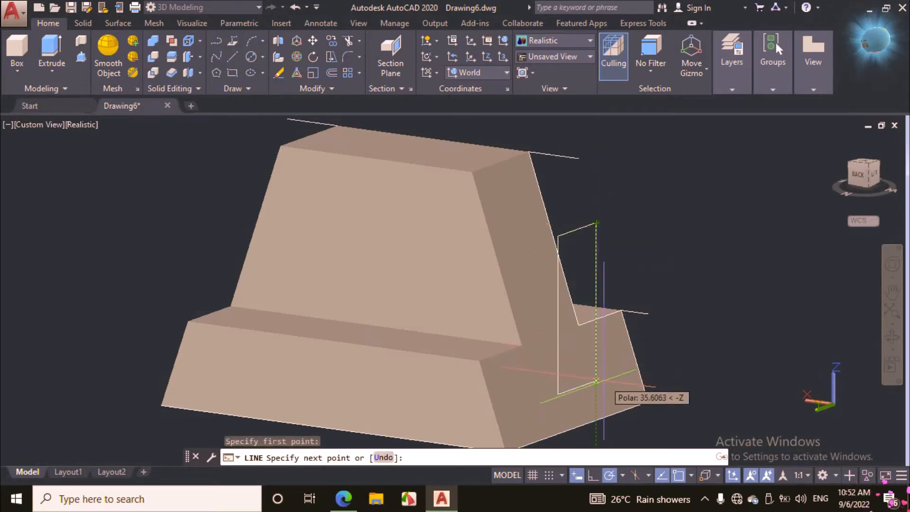
left_click(596, 381)
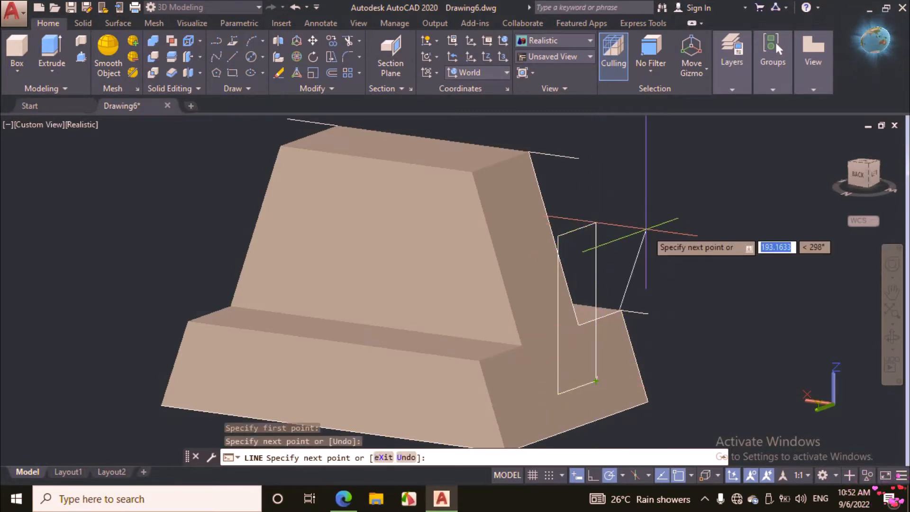
right_click(647, 232)
left_click(666, 256)
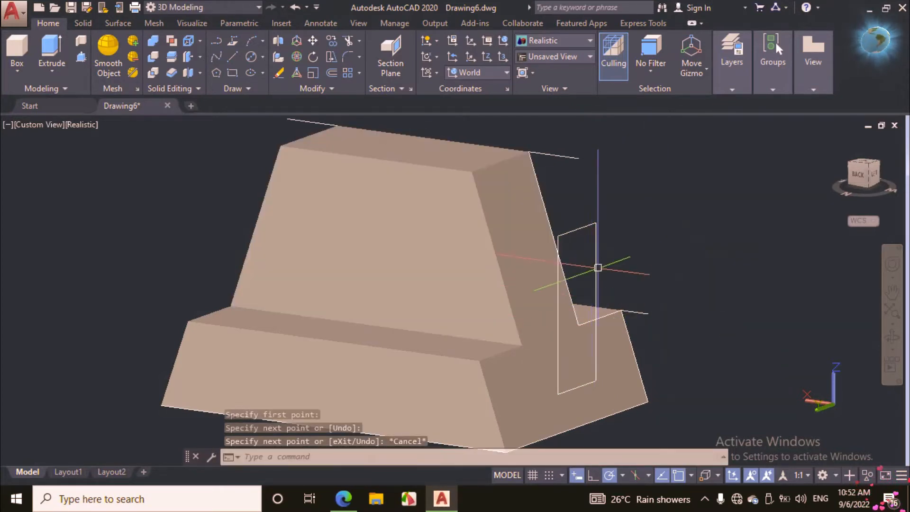
Step: Hide the stepped base solid that overlaps the end-block rectangle
left_click(596, 253)
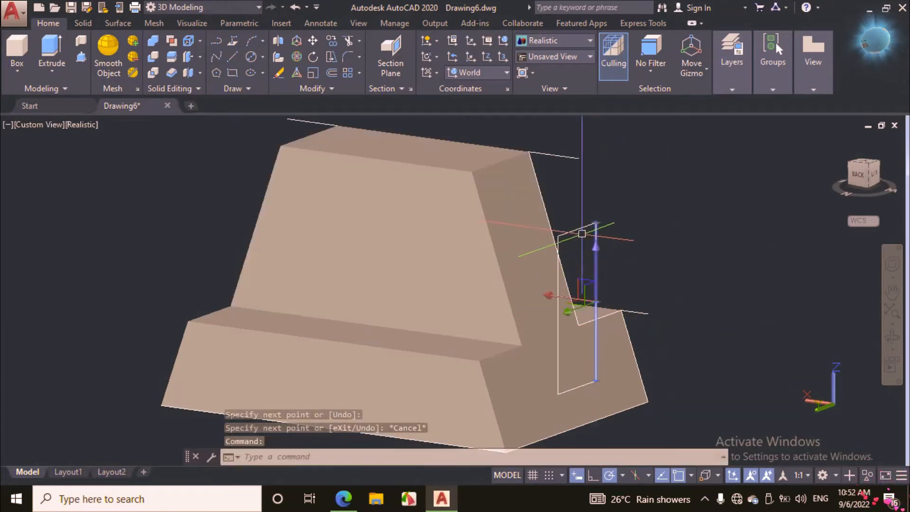
key("Escape")
left_click(508, 251)
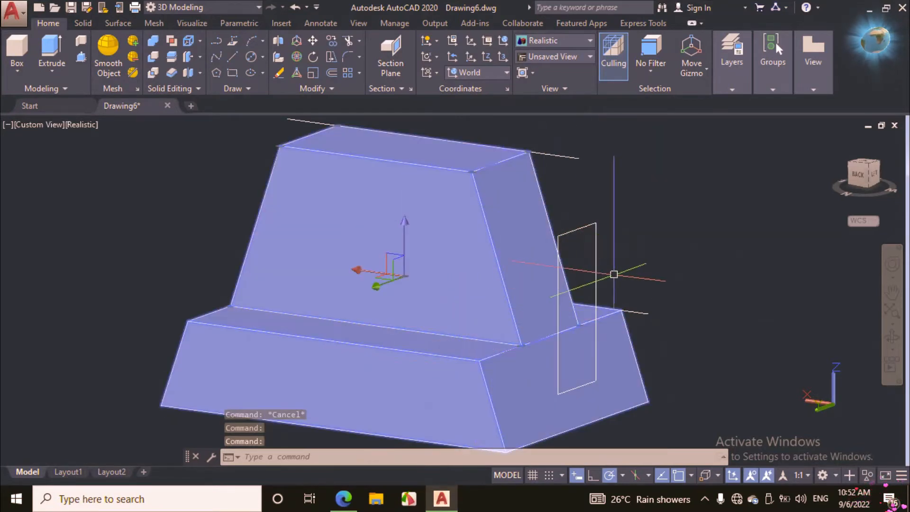
right_click(657, 201)
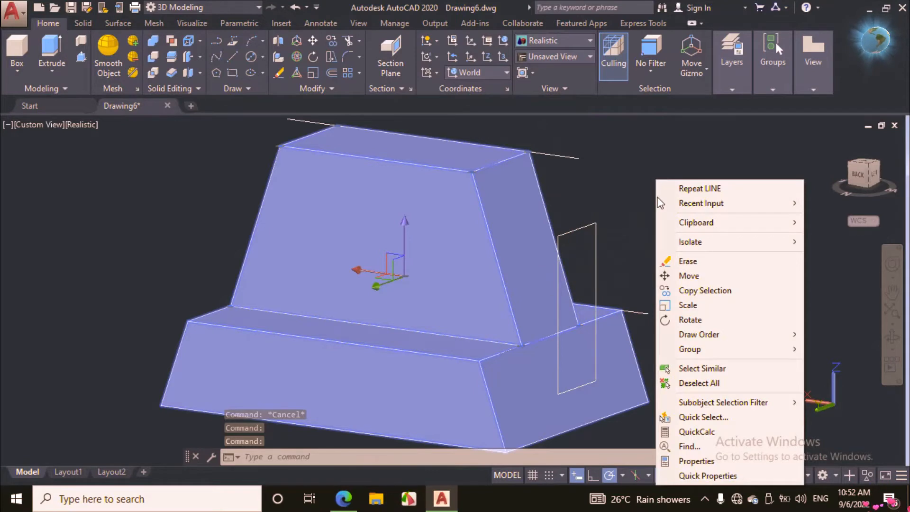
mouse_move(690, 242)
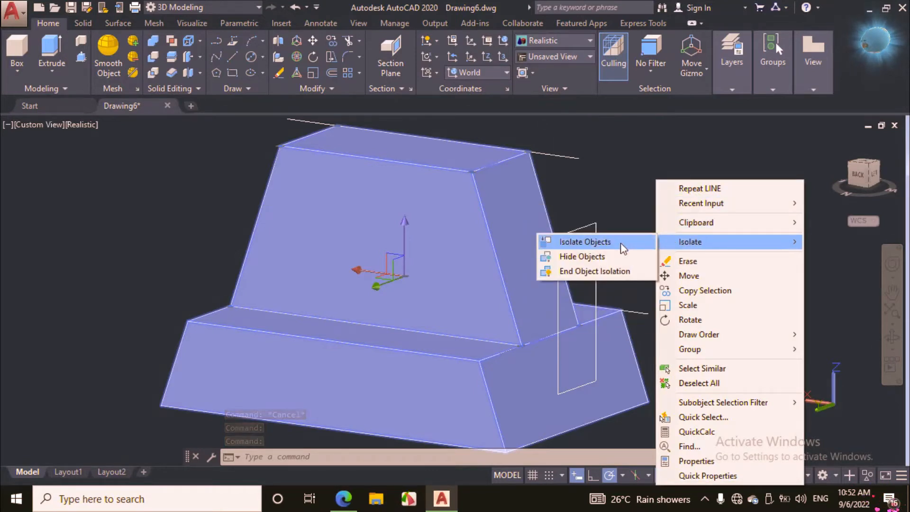
left_click(598, 256)
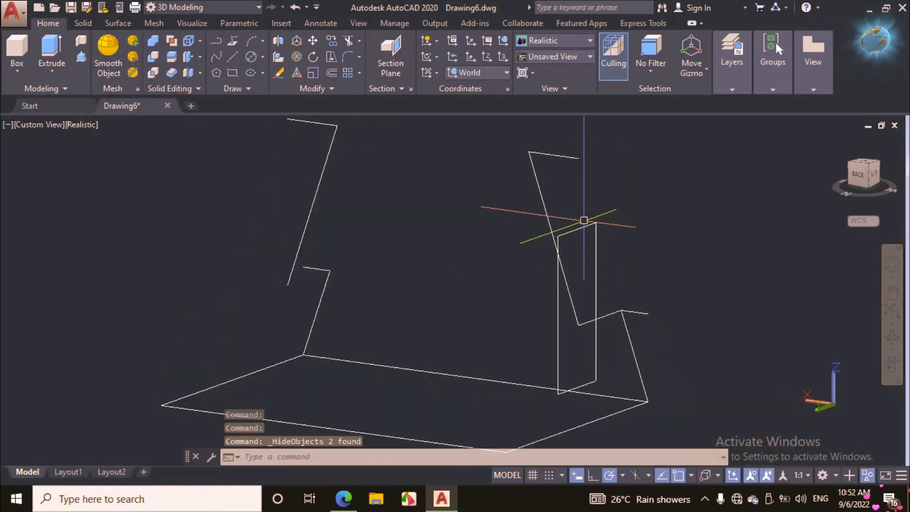
Step: Join the four sides of the 16 by 36 end-block rectangle into a single polyline
left_click(579, 228)
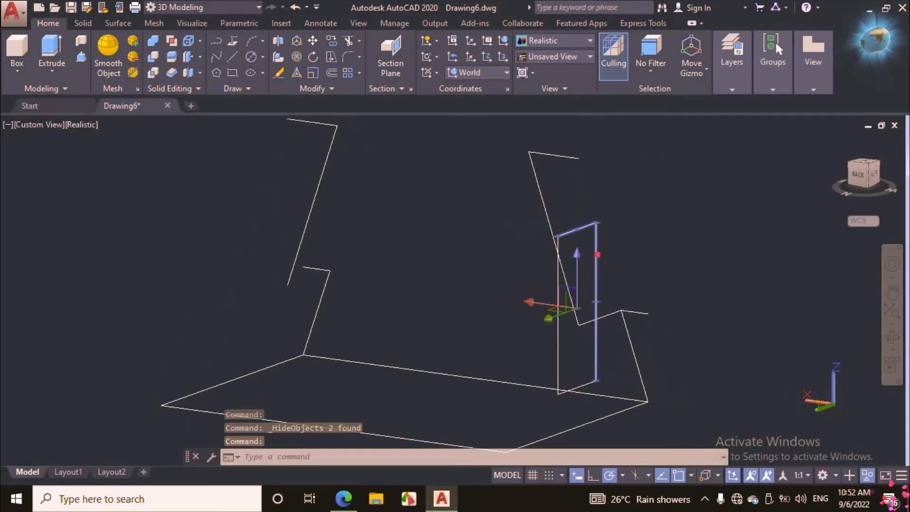
left_click(560, 322)
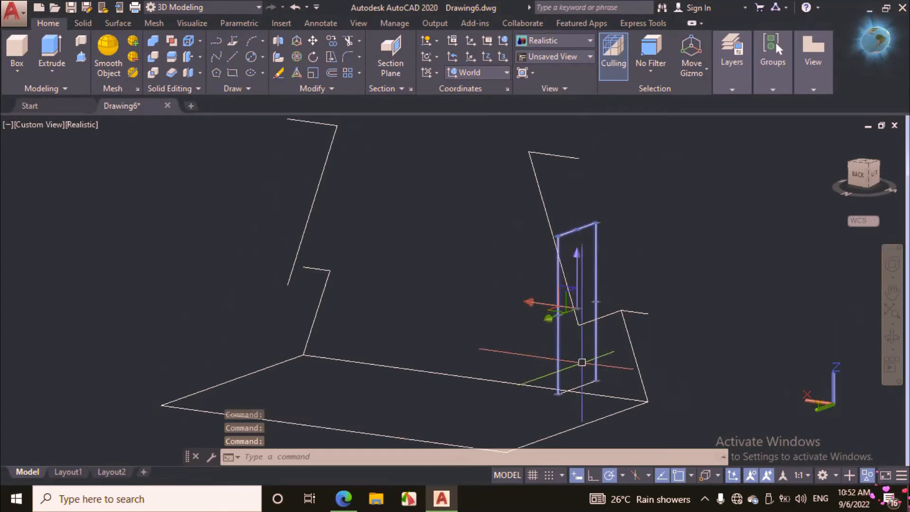
left_click(589, 383)
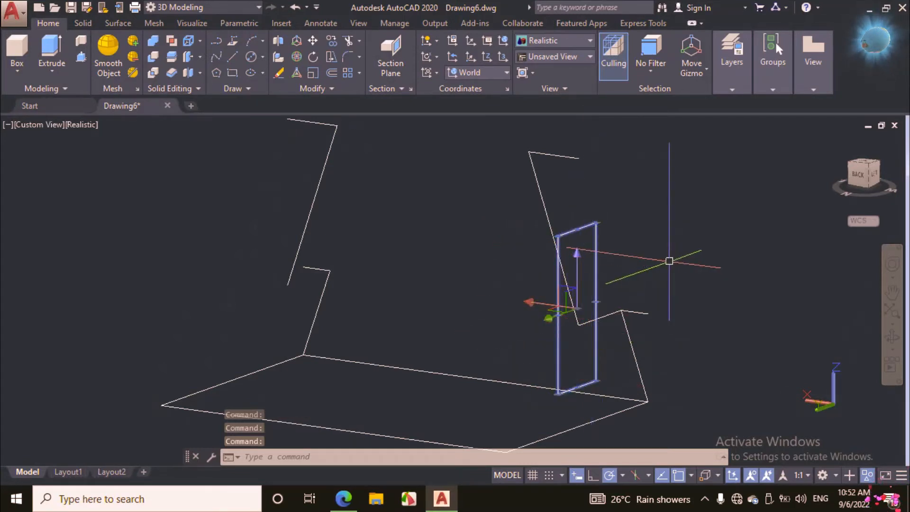
key("Return")
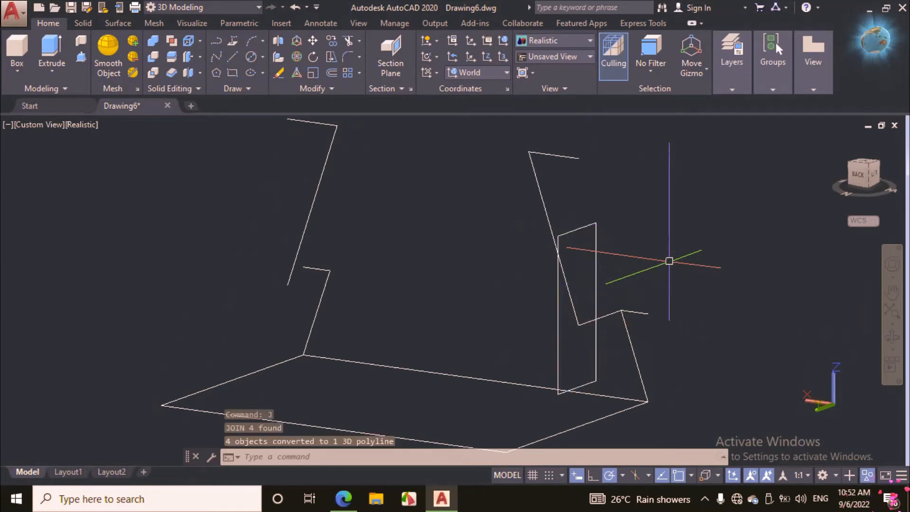
Step: End object isolation to bring back the hidden stepped base solids
right_click(646, 175)
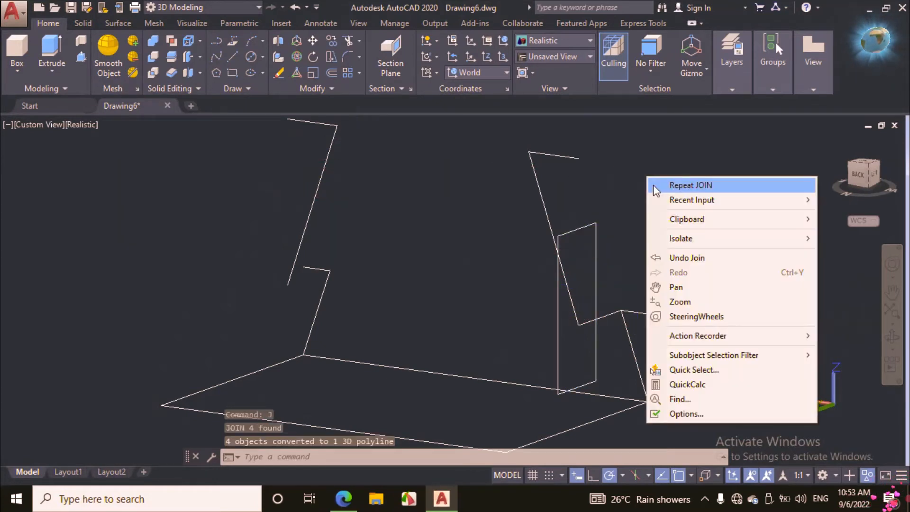
mouse_move(681, 238)
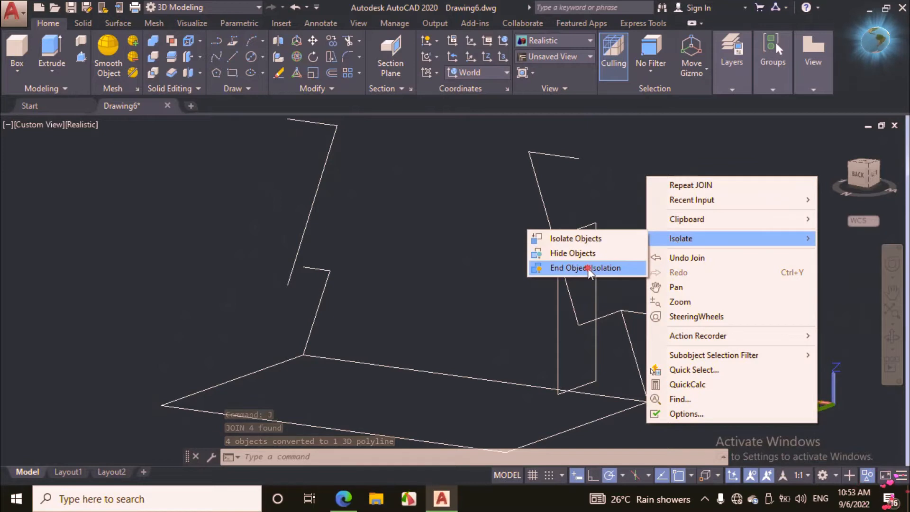
left_click(588, 267)
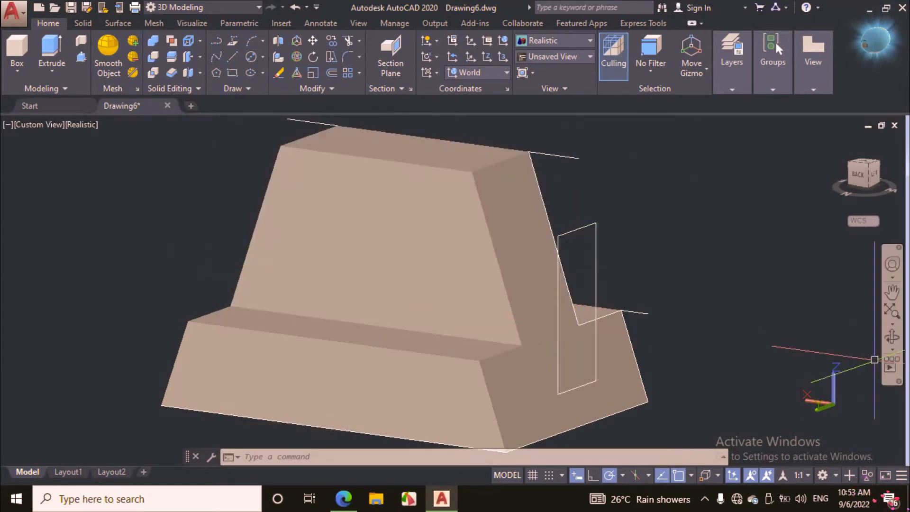
Step: Mirror the end-block rectangle to the opposite end about the midpoints of the lower ledge's two long edges, keeping the original
left_click(893, 337)
left_click_drag(528, 345, 596, 358)
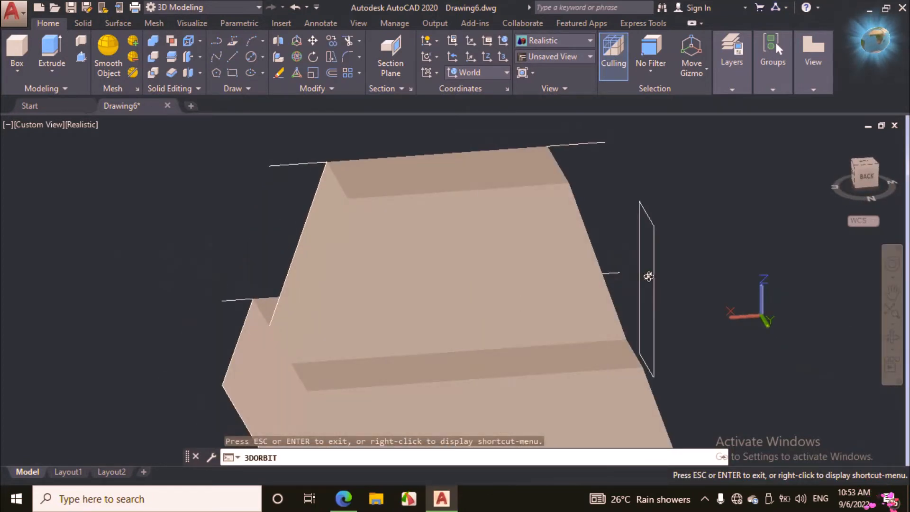
right_click(688, 182)
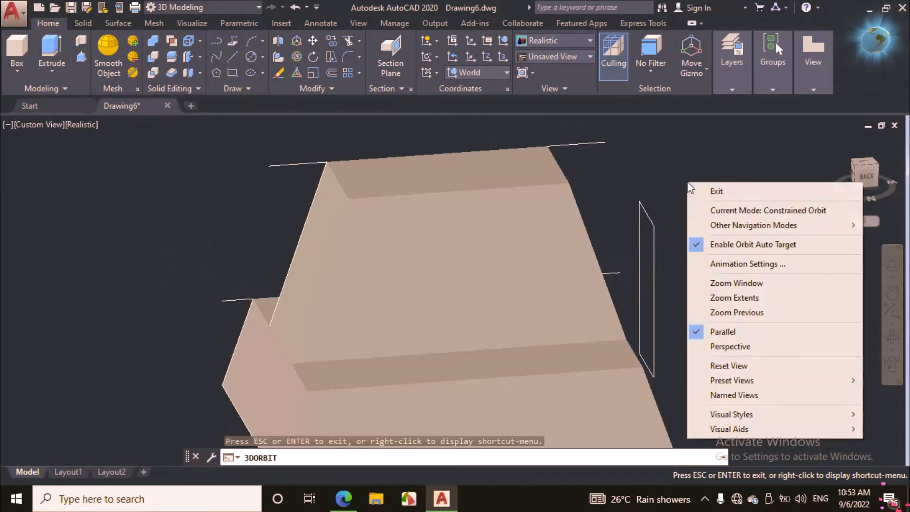
left_click(718, 192)
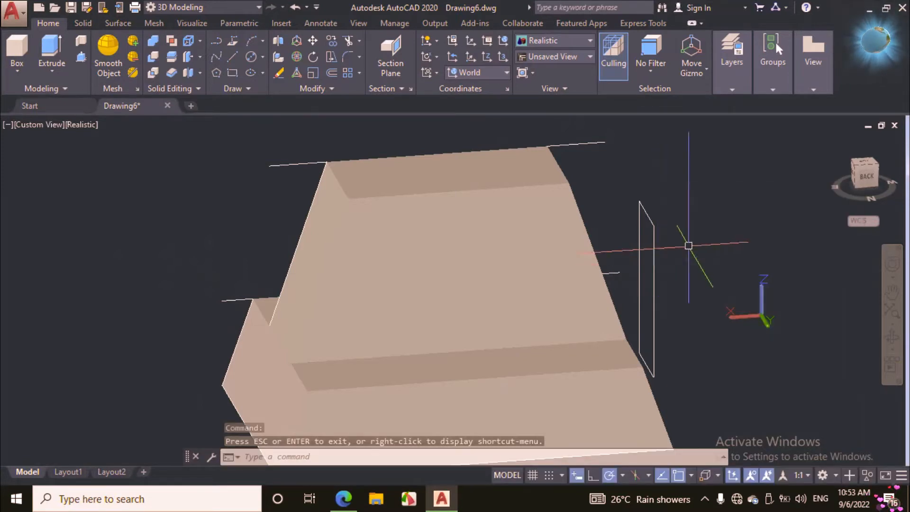
left_click(893, 338)
left_click_drag(758, 298, 703, 310)
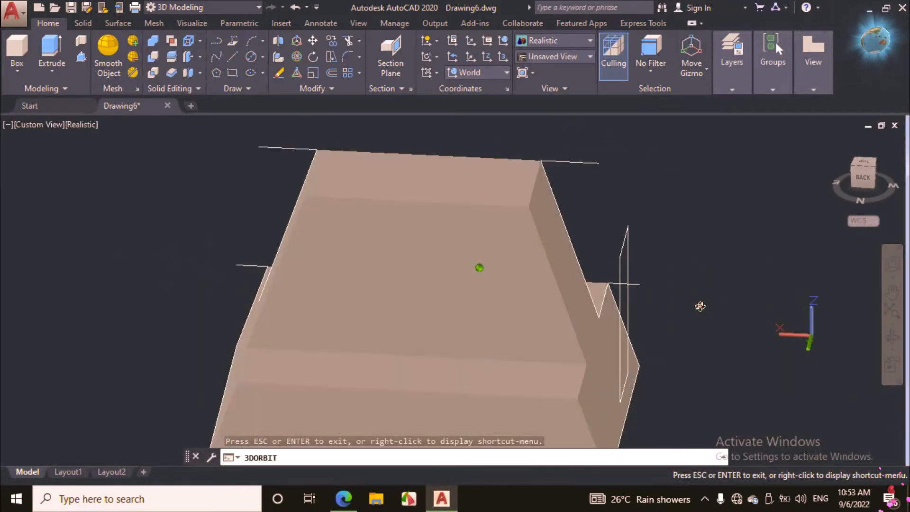
right_click(675, 212)
left_click(697, 219)
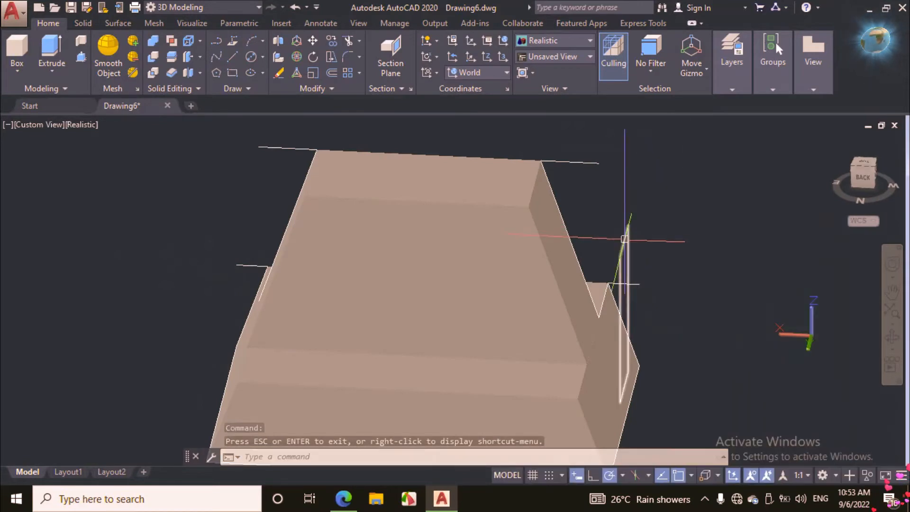
left_click(625, 240)
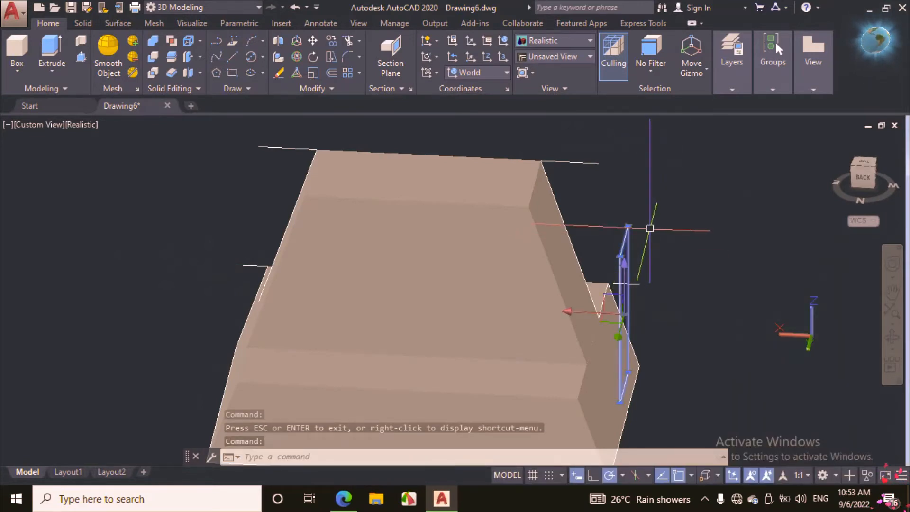
type("mi")
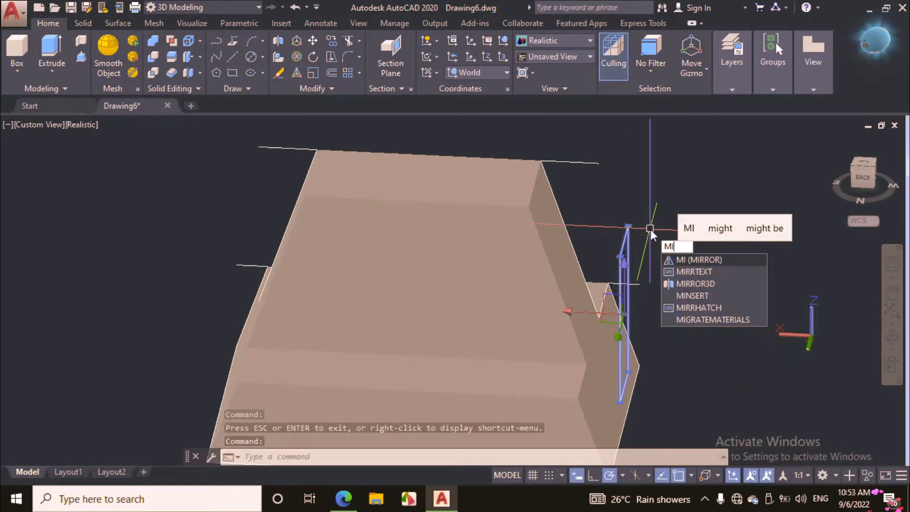
key("Return")
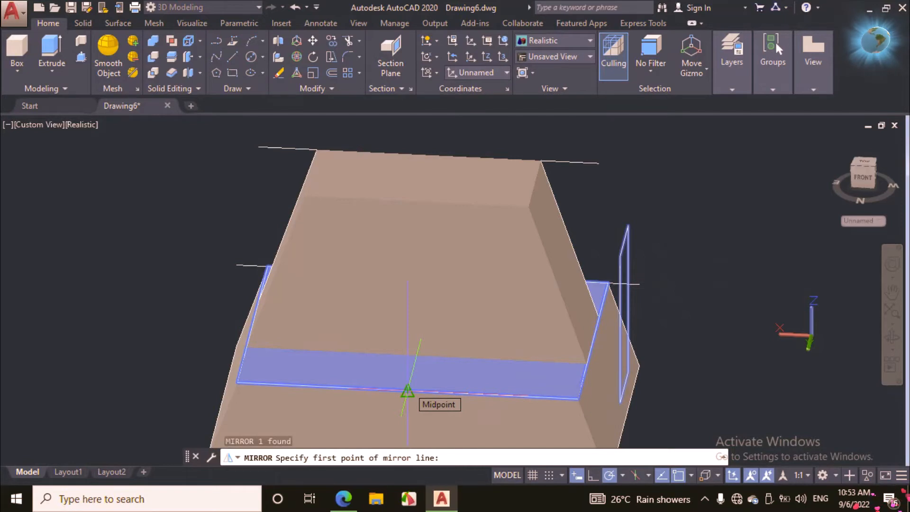
left_click(408, 391)
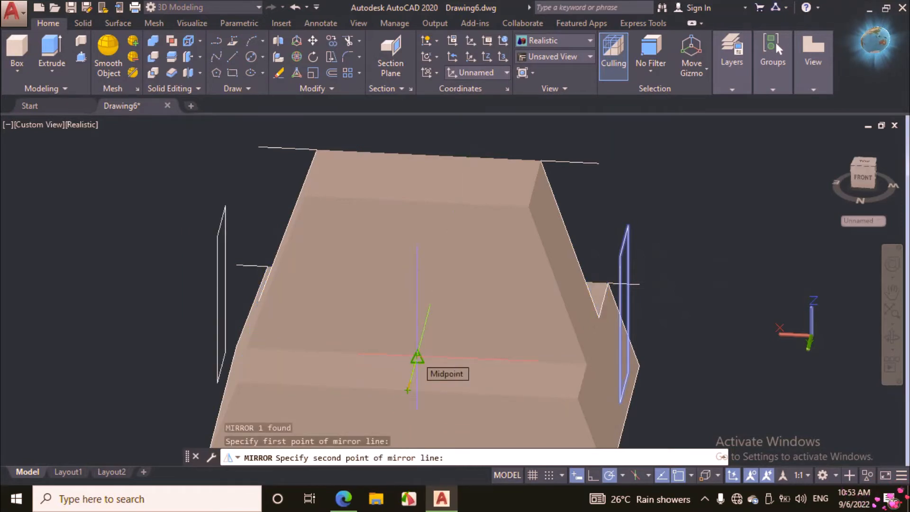
left_click(417, 356)
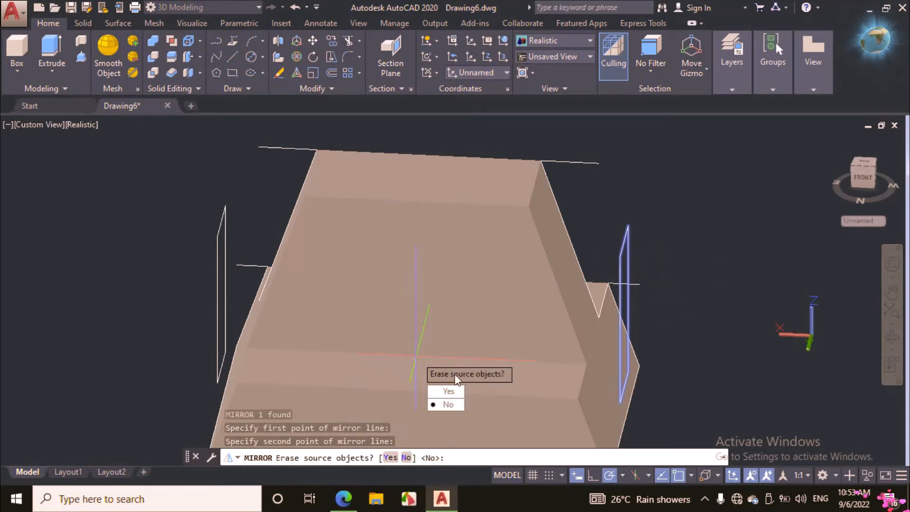
left_click(448, 404)
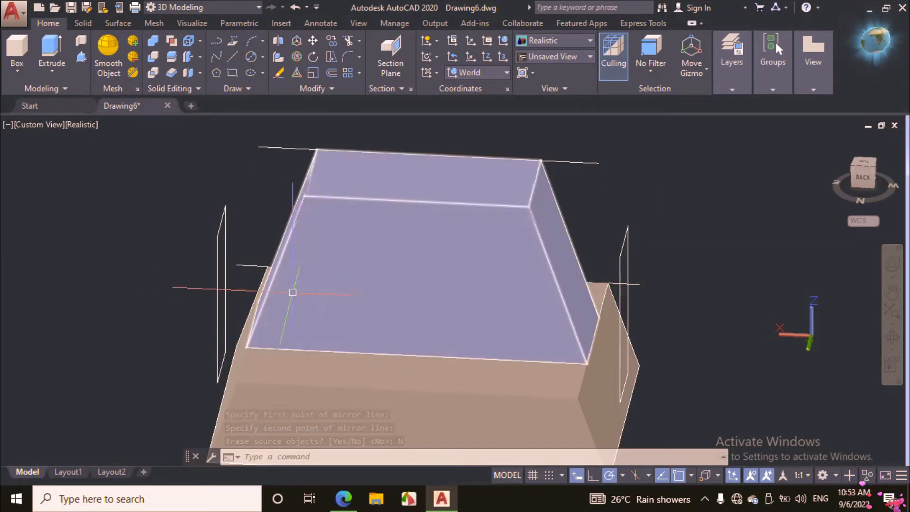
Step: Presspull both end-block rectangles inward into the stepped body, forming a block at each end
left_click(892, 336)
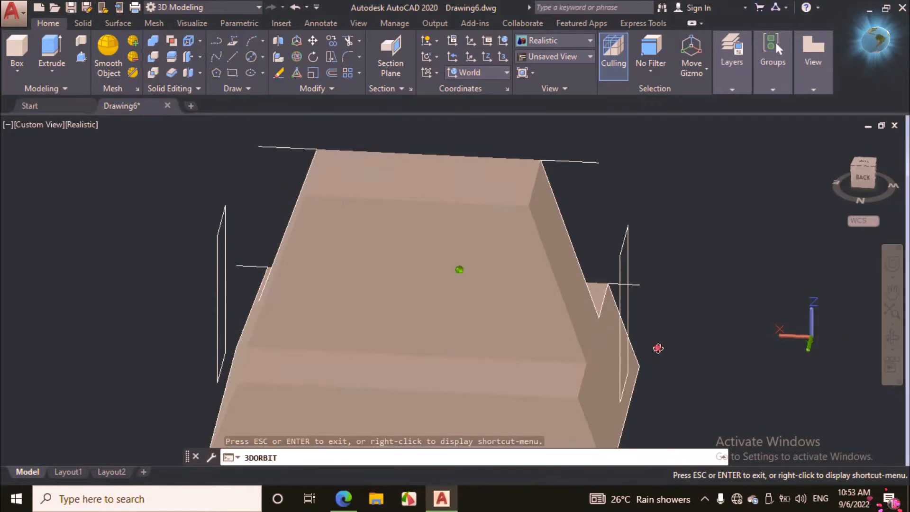
left_click_drag(658, 348, 640, 337)
right_click(640, 337)
left_click(687, 209)
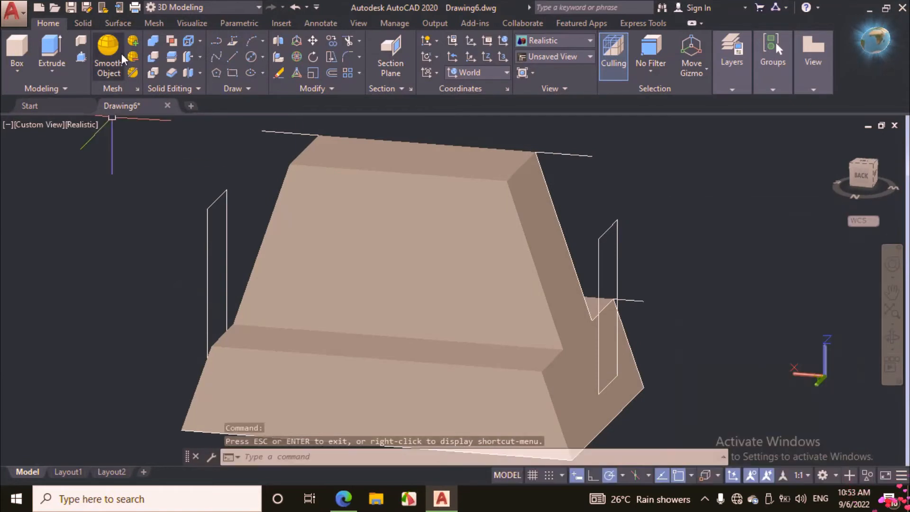
left_click(604, 238)
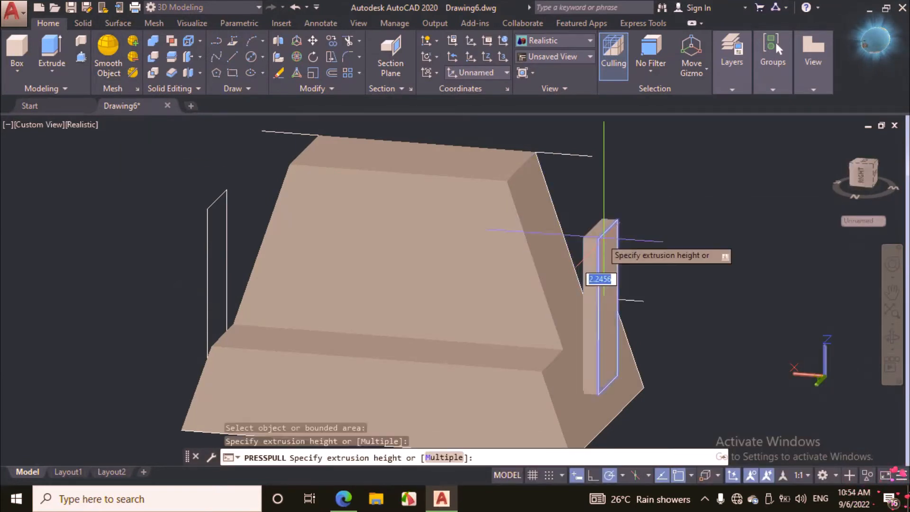
left_click(442, 259)
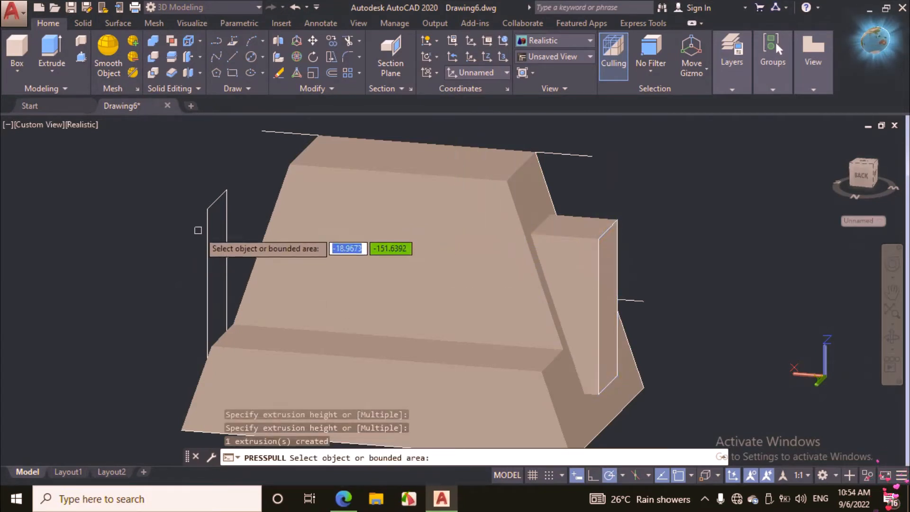
left_click(216, 219)
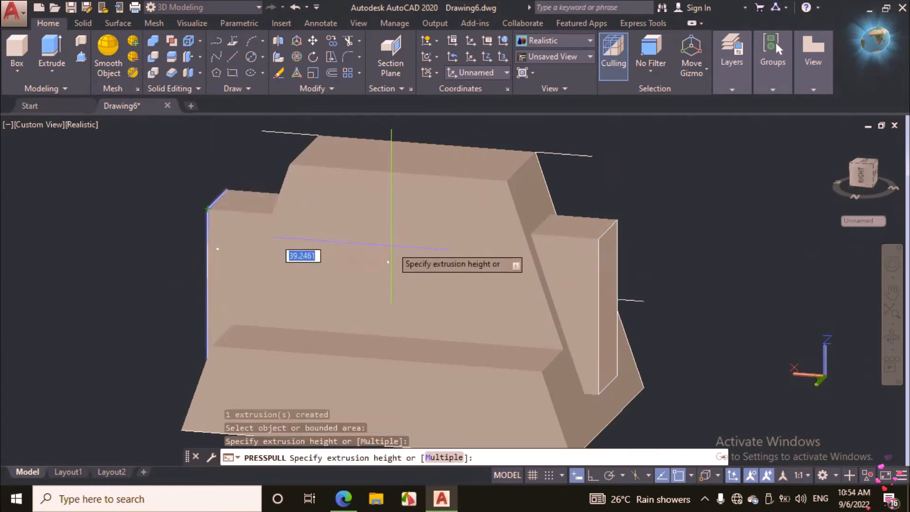
left_click(559, 262)
key("Escape")
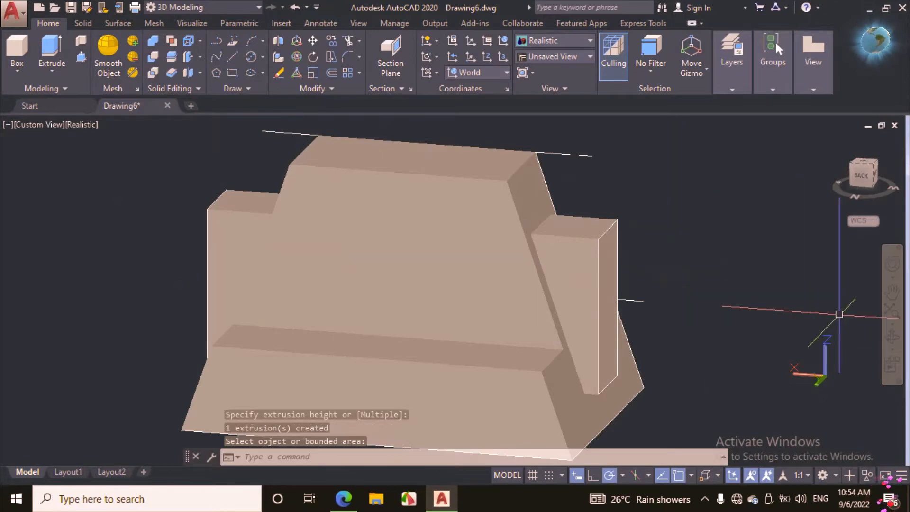
middle_click_drag(524, 298, 400, 340, "shift")
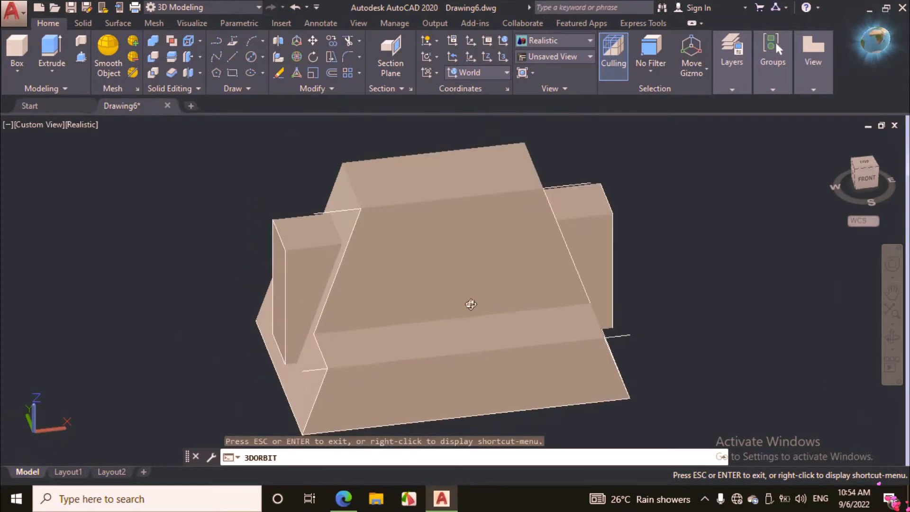
left_click_drag(471, 304, 620, 178)
right_click(633, 171)
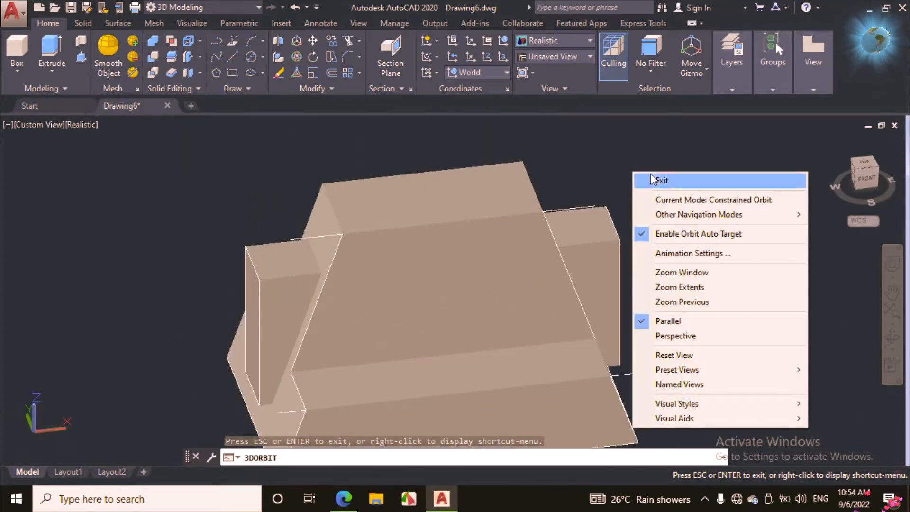
left_click(651, 175)
Step: Switch to the reference PDF in Edge and pen-mark the Ø16 hole, its 50 centre height and vertical lines from the base
left_click(344, 499)
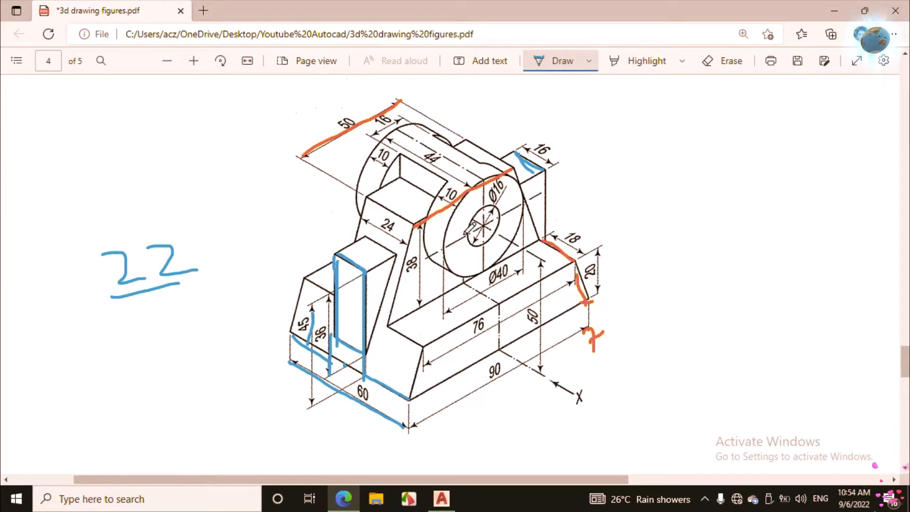
mouse_move(483, 181)
left_mouse_down()
mouse_move(450, 200)
mouse_move(470, 234)
mouse_move(489, 242)
mouse_move(493, 224)
left_mouse_up()
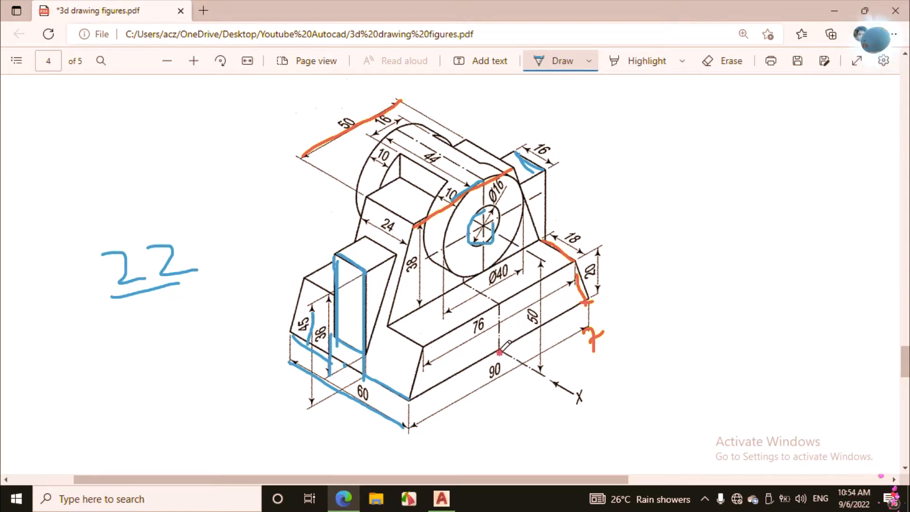
mouse_move(500, 352)
left_mouse_down()
mouse_move(506, 244)
mouse_move(542, 306)
mouse_move(541, 370)
left_mouse_up()
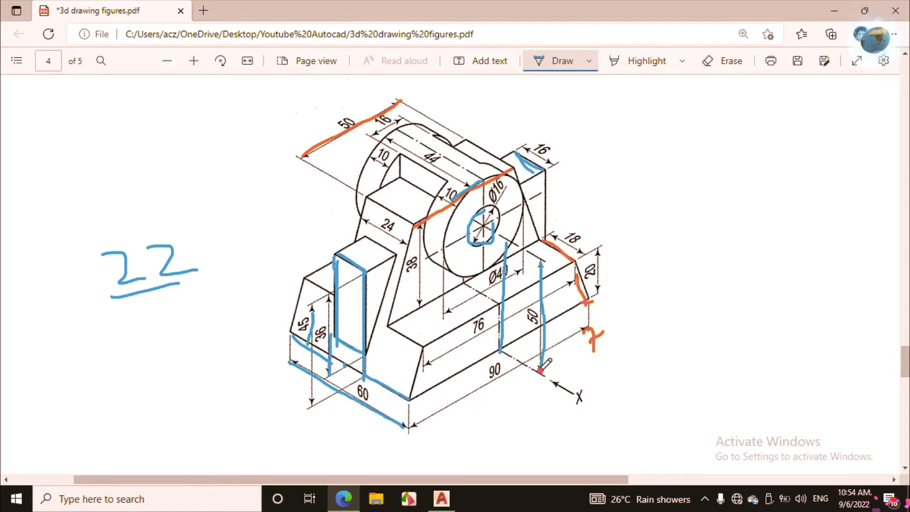
left_click_drag(454, 375, 445, 339)
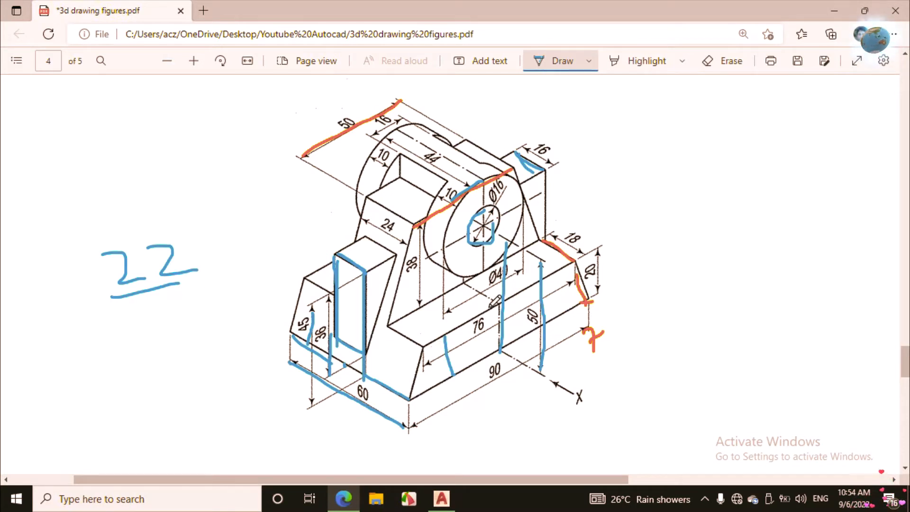
left_click_drag(495, 306, 492, 228)
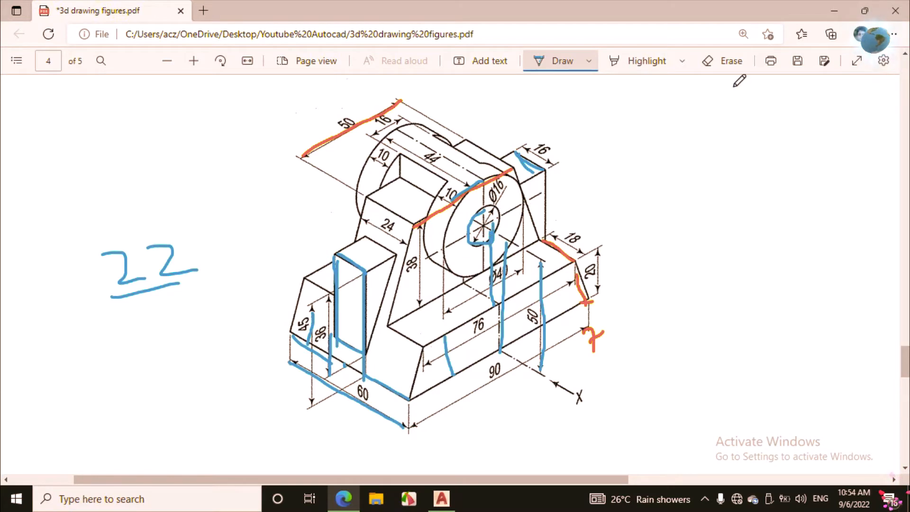
Step: Erase the pen marks around the Ø16 hole, the 50 height, the base front and the 18 and 20 dimensions
left_click(735, 66)
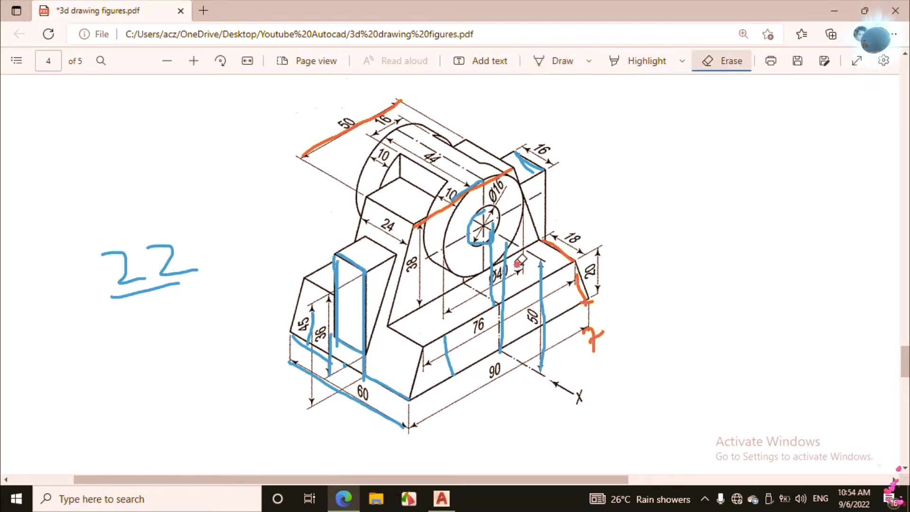
left_click_drag(522, 261, 460, 268)
left_click(487, 229)
left_click(449, 354)
mouse_move(528, 296)
left_mouse_down()
mouse_move(569, 260)
mouse_move(593, 342)
left_mouse_up()
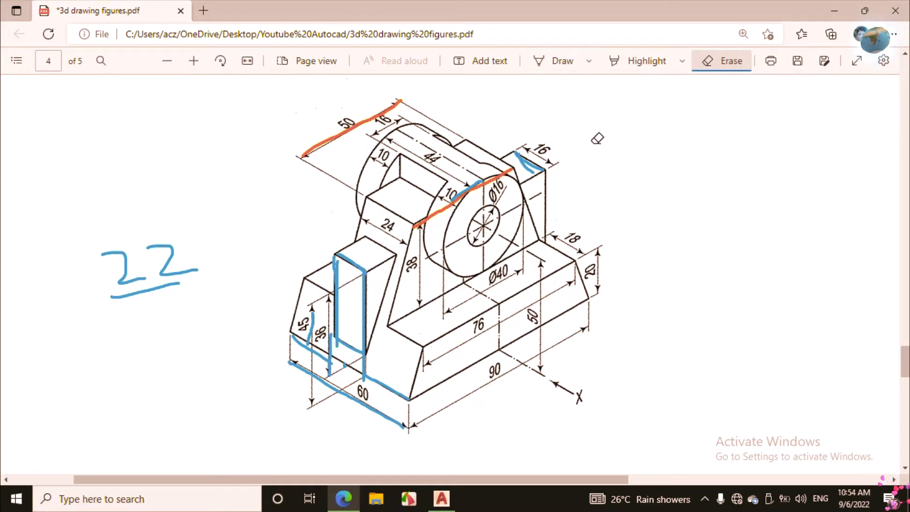
Step: Pen-mark the Ø16 and Ø40 dimensions and short vertical lines from the ledge up to the bore centre
left_click(546, 66)
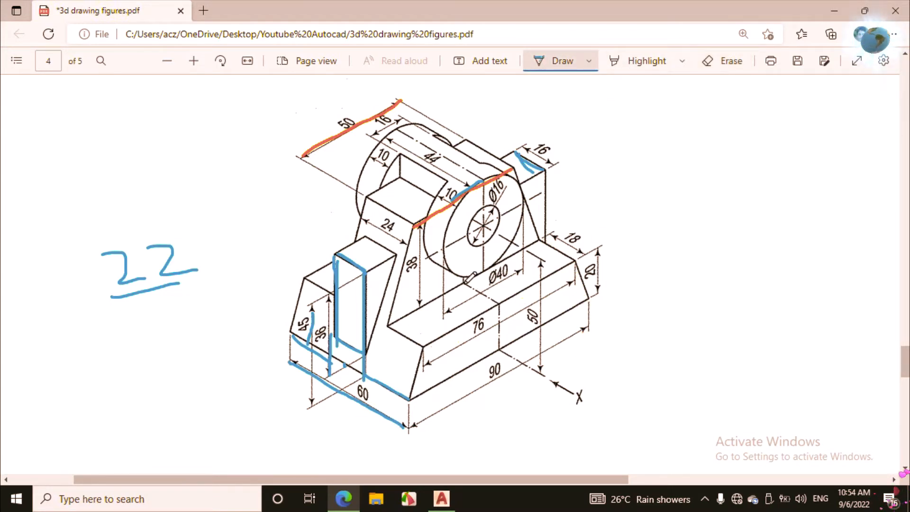
left_click_drag(466, 283, 465, 241)
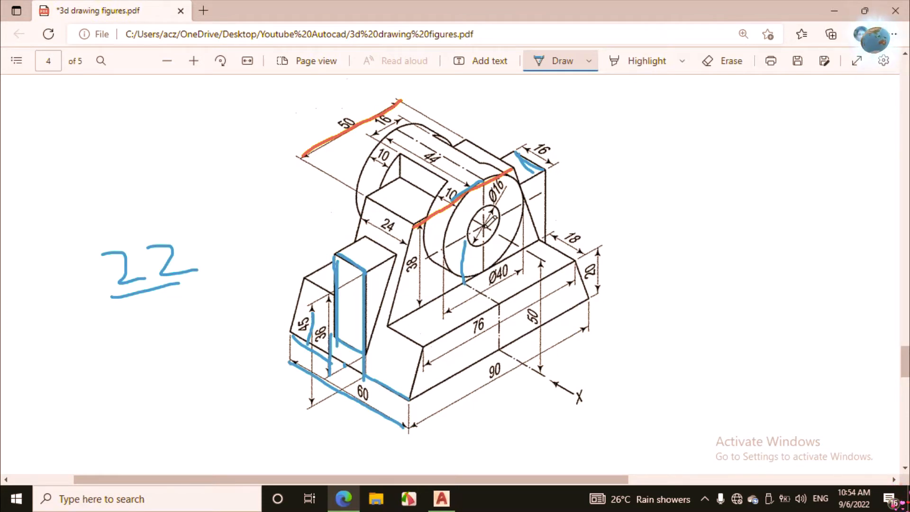
left_click_drag(485, 227, 484, 270)
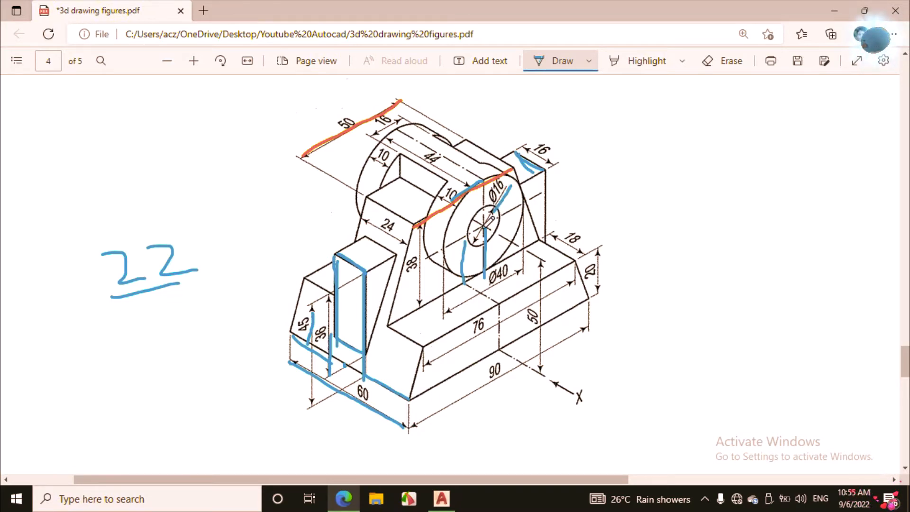
left_click_drag(445, 312, 515, 276)
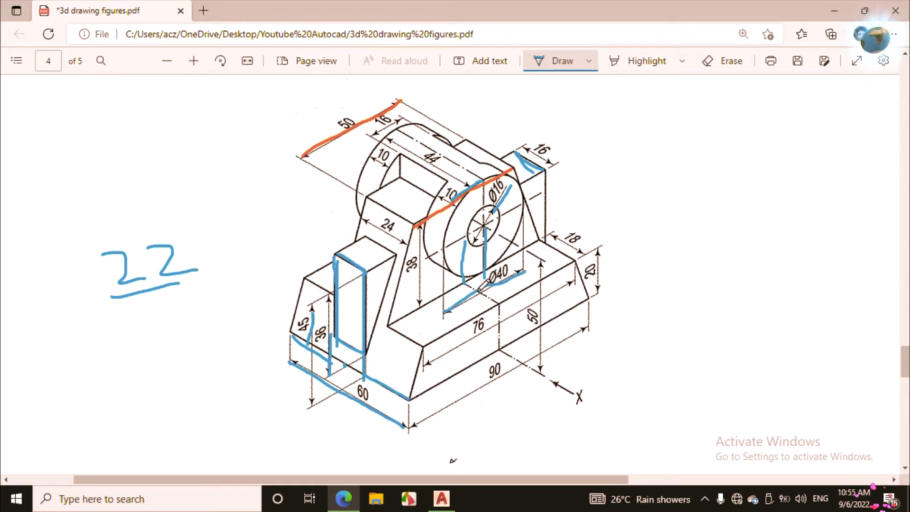
left_click_drag(467, 283, 471, 236)
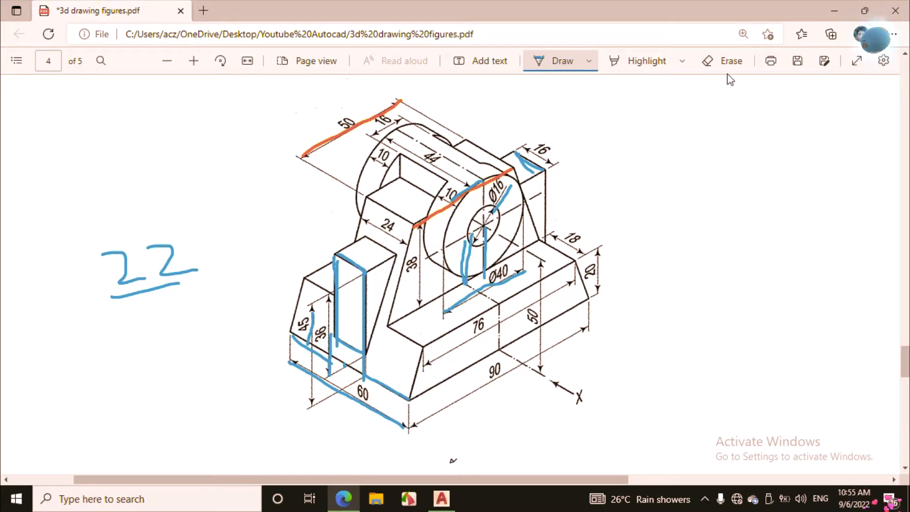
Step: Erase the pen marks at the Ø40 dimension, below the bore and beside the Ø16 label
left_click(723, 61)
mouse_move(497, 230)
left_mouse_down()
mouse_move(472, 238)
mouse_move(476, 302)
left_mouse_up()
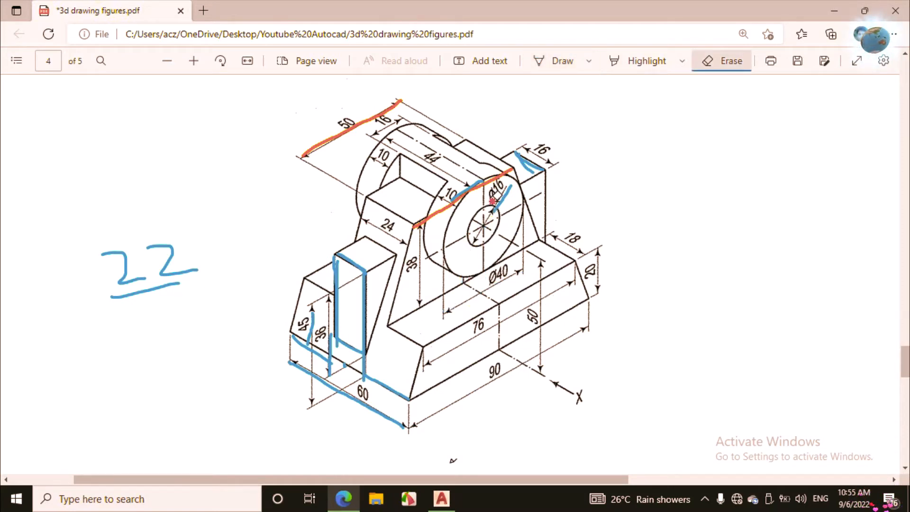
left_click_drag(493, 201, 509, 200)
Step: Pen-mark two vertical lines from the middle of the base's front lower edge up towards the bore, showing the 50 centre height
left_click(561, 66)
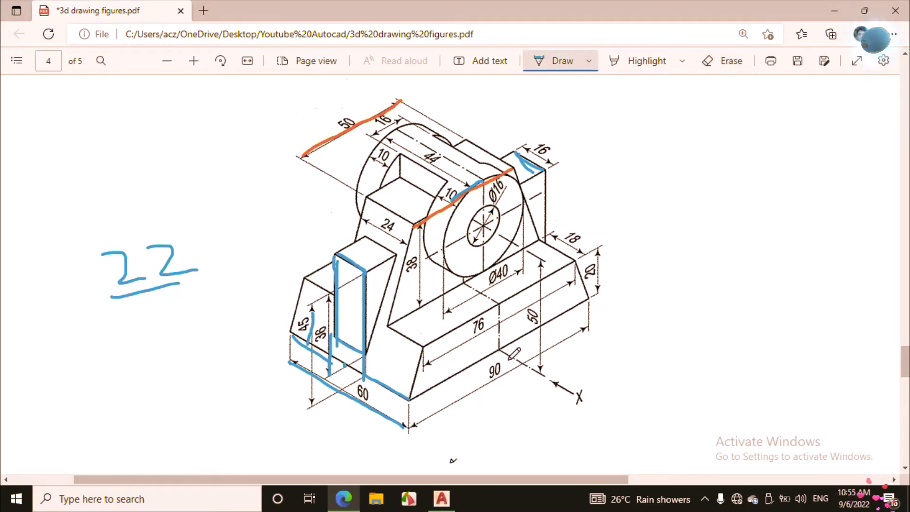
left_click_drag(502, 351, 504, 241)
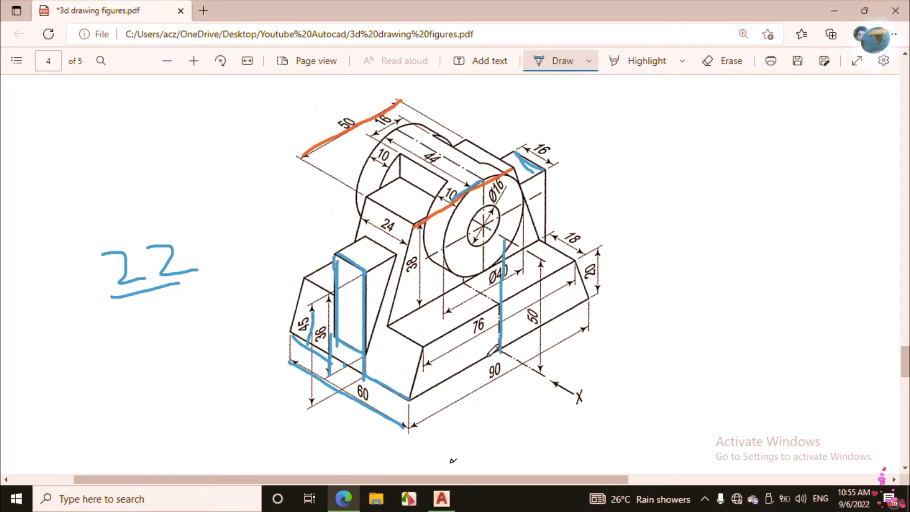
left_click_drag(488, 357, 488, 250)
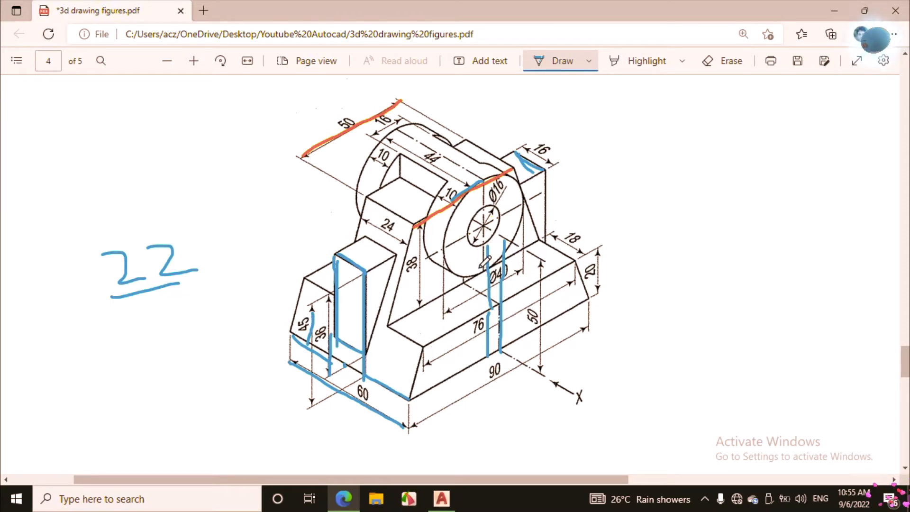
Step: Switch to AutoCAD and draw a 30-unit line straight up the upper front face from the midpoint of its lower edge
left_click(445, 500)
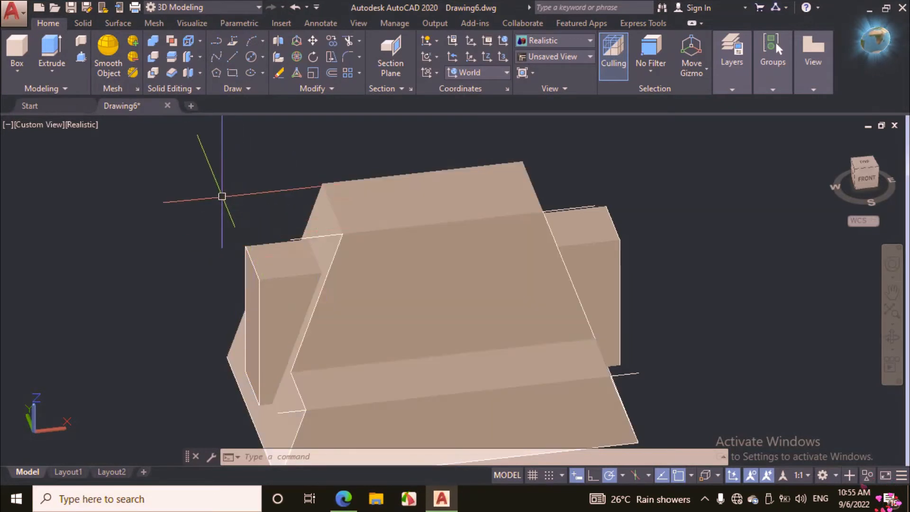
left_click(233, 57)
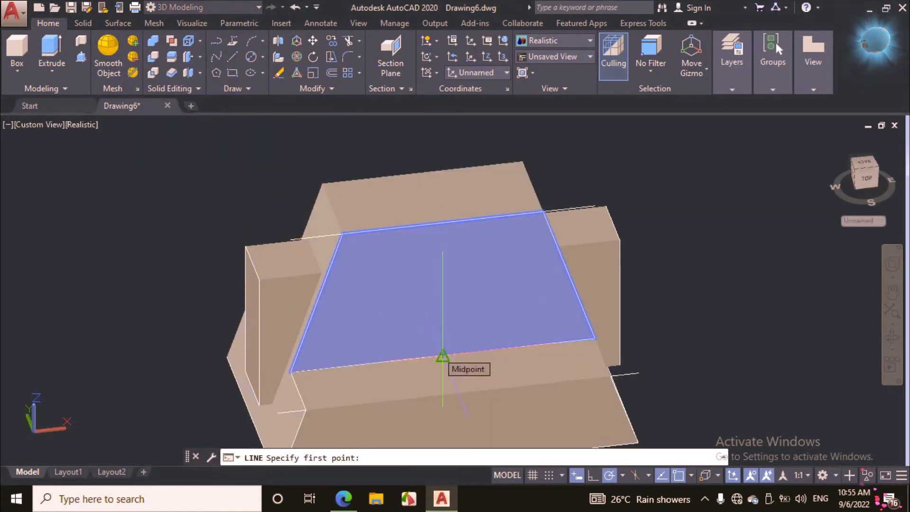
left_click(443, 355)
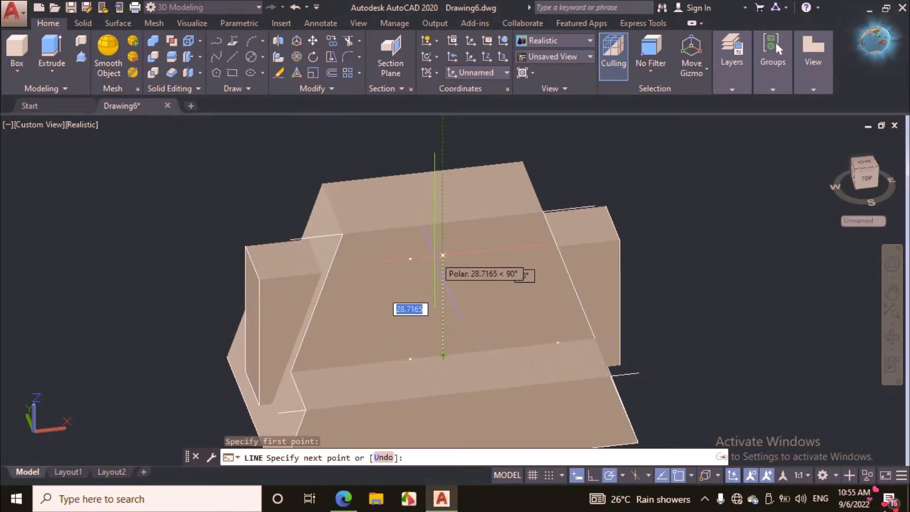
type("3")
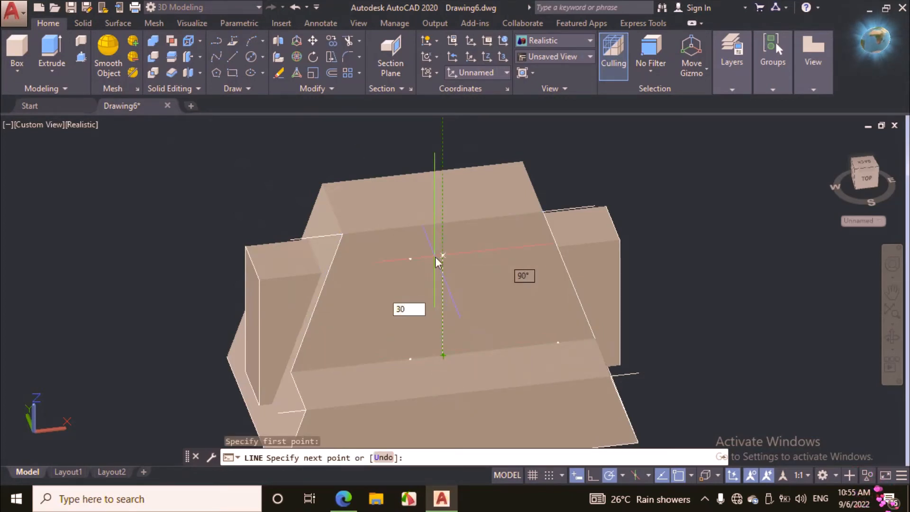
type("0")
key("Return")
key("Escape")
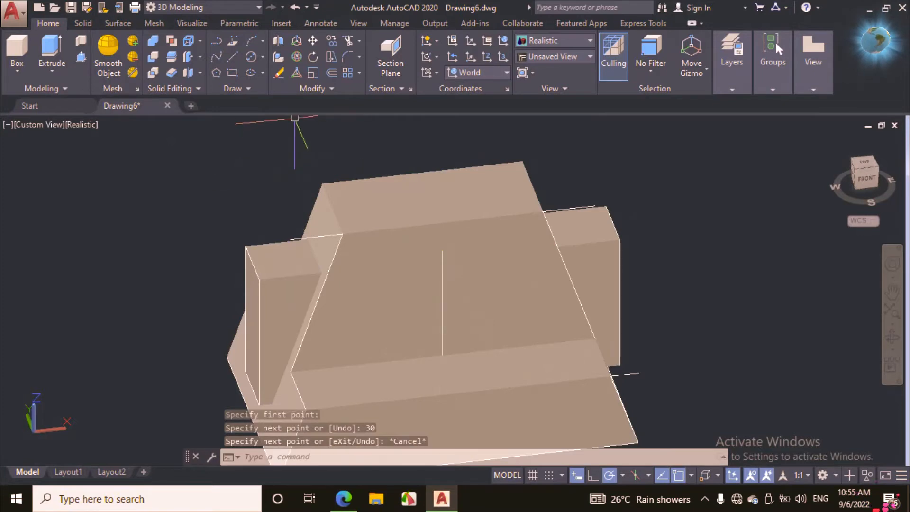
Step: Draw a 16-diameter circle centred on the upper end of the vertical line on the support's front face
left_click(263, 57)
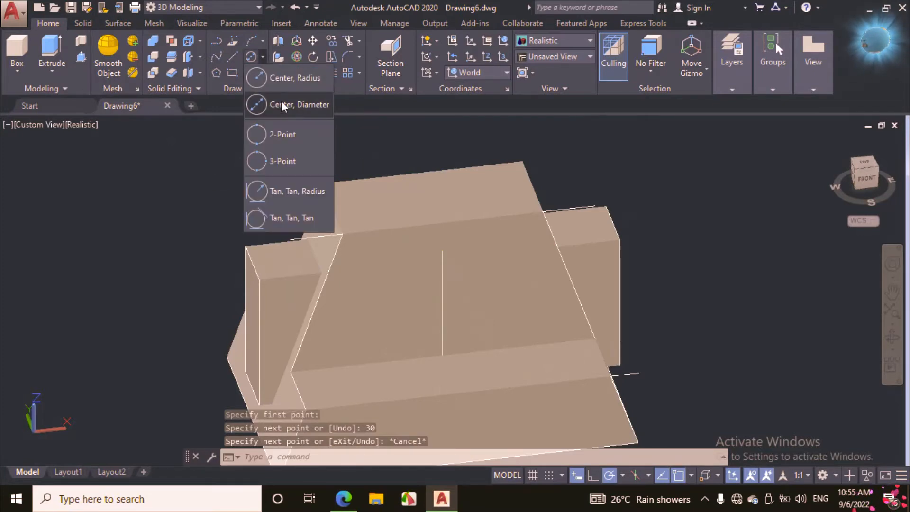
left_click(281, 104)
left_click(443, 250)
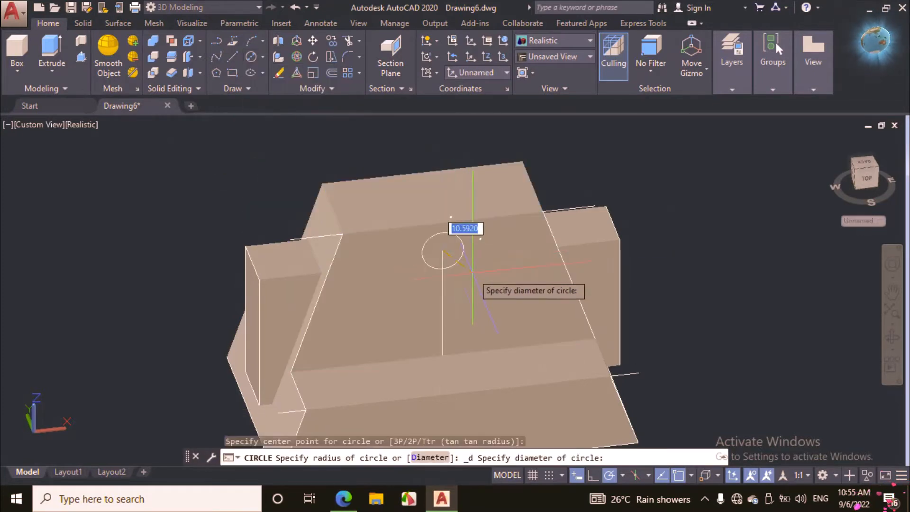
type("50")
key("Return")
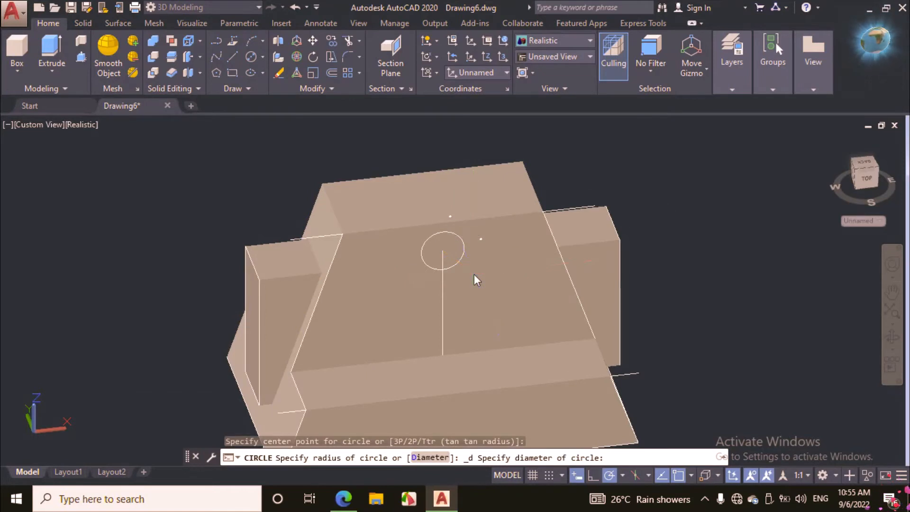
Step: Draw a 40-diameter circle concentric with the 16-diameter circle on the front face
left_click(252, 57)
left_click(442, 251)
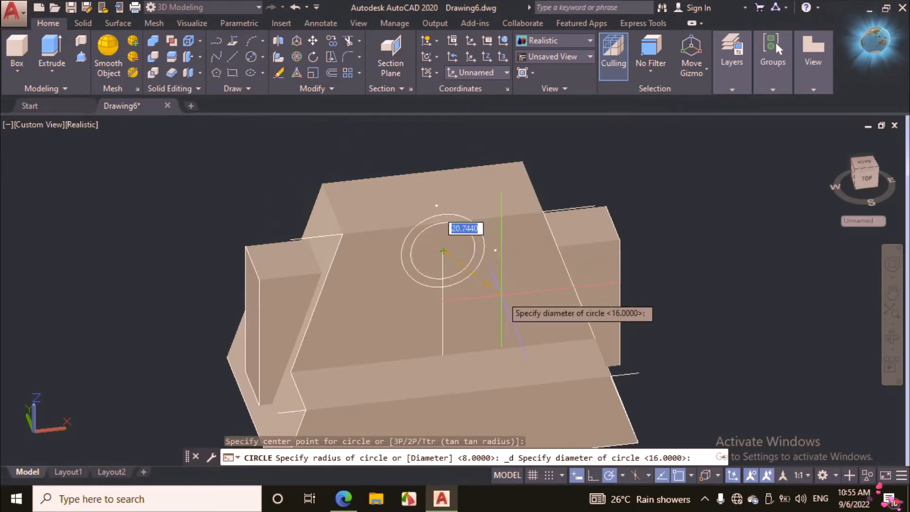
type("40")
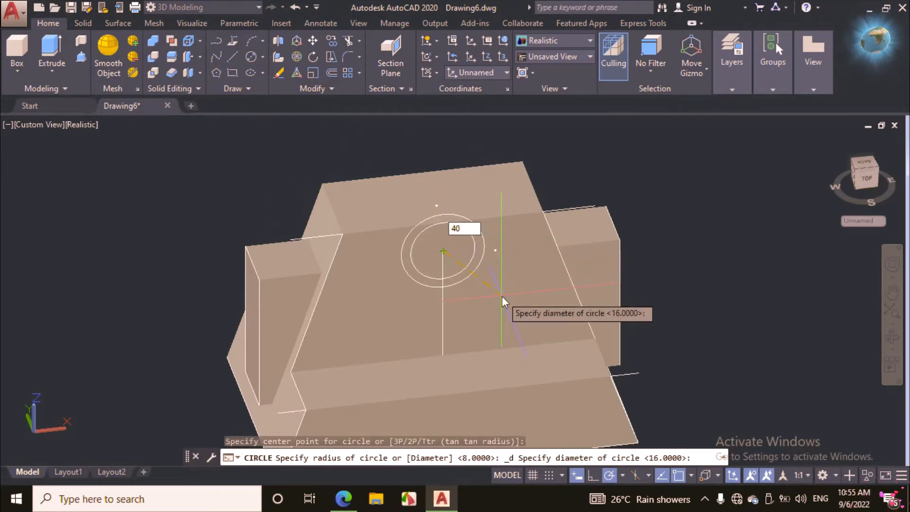
key("Return")
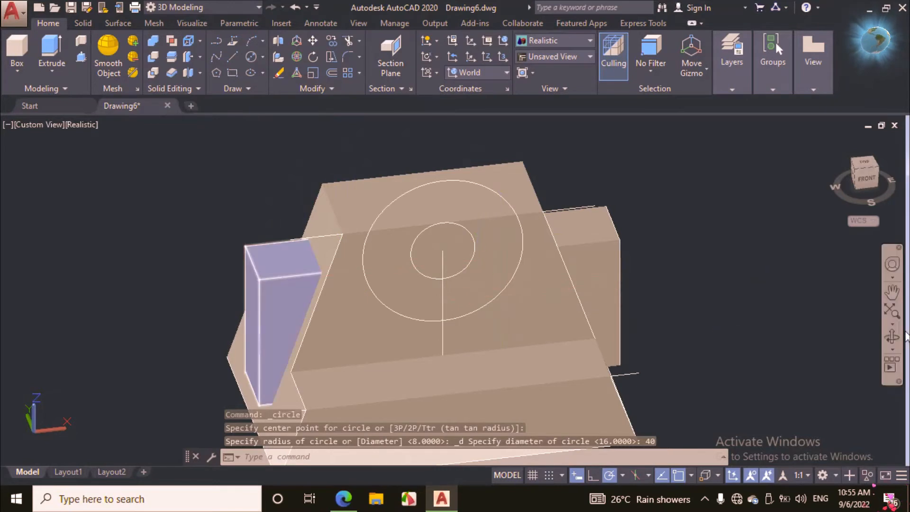
Step: Switch to the reference PDF, trace part of the support's 24-wide upper edge and erase the orange line across the front disc
left_click(892, 337)
left_click_drag(687, 340, 684, 215)
right_click(685, 215)
left_click(708, 221)
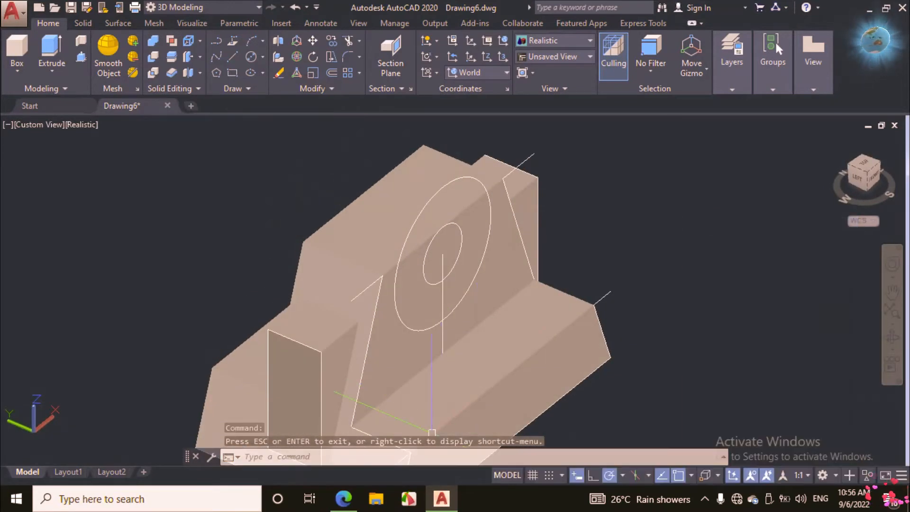
left_click(344, 499)
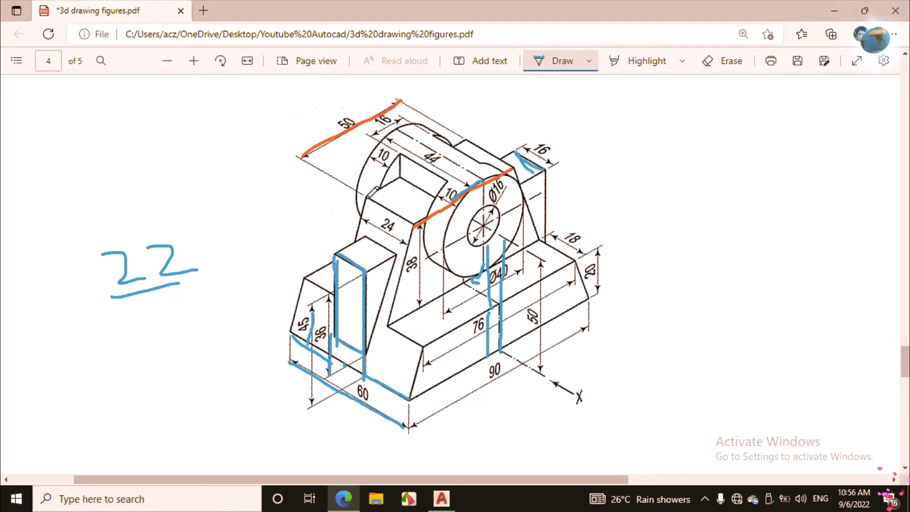
left_click_drag(367, 198, 395, 216)
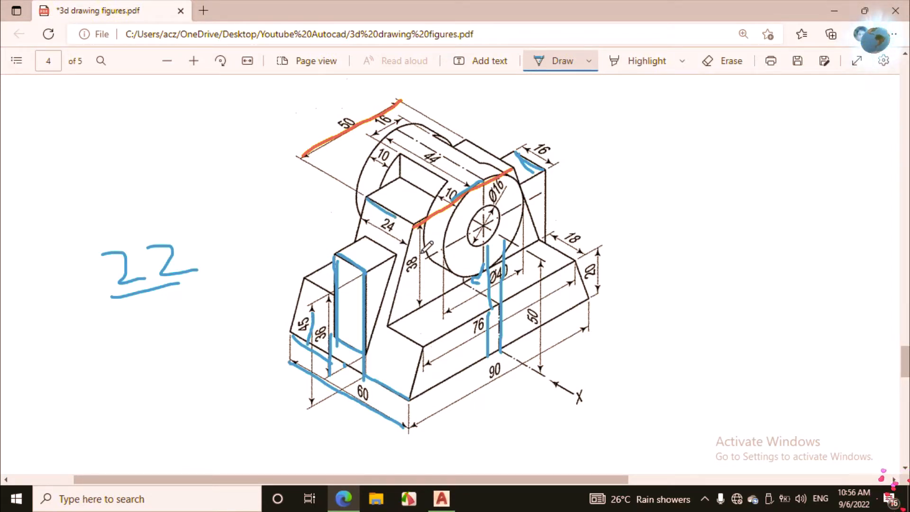
left_click(722, 60)
left_click_drag(454, 192, 444, 219)
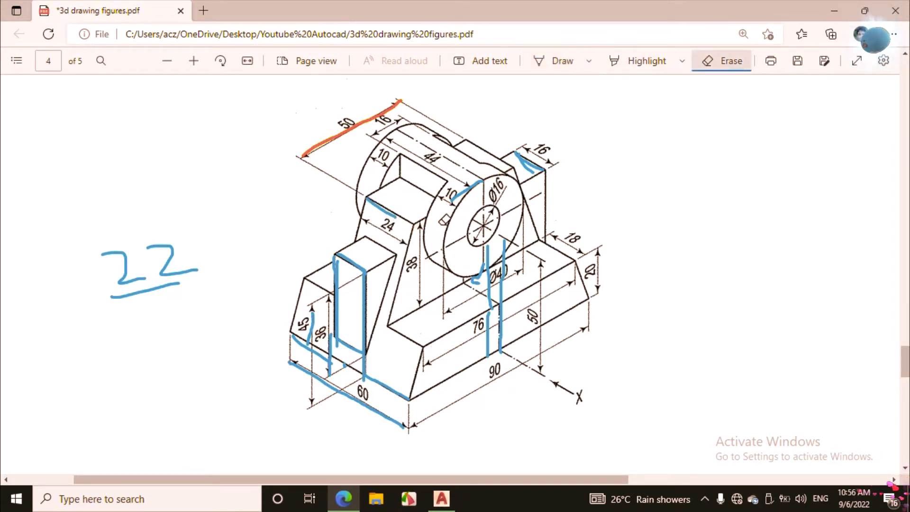
Step: Mark the support's 38 height, its 24-wide upper edge and the rear cylinder overhang on the figure, and write 34 beside them
left_click(560, 61)
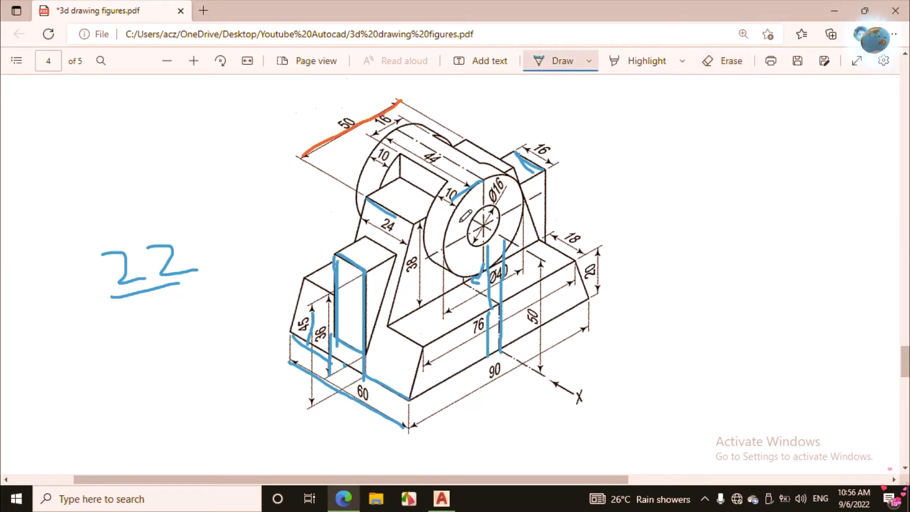
left_click_drag(418, 267, 417, 218)
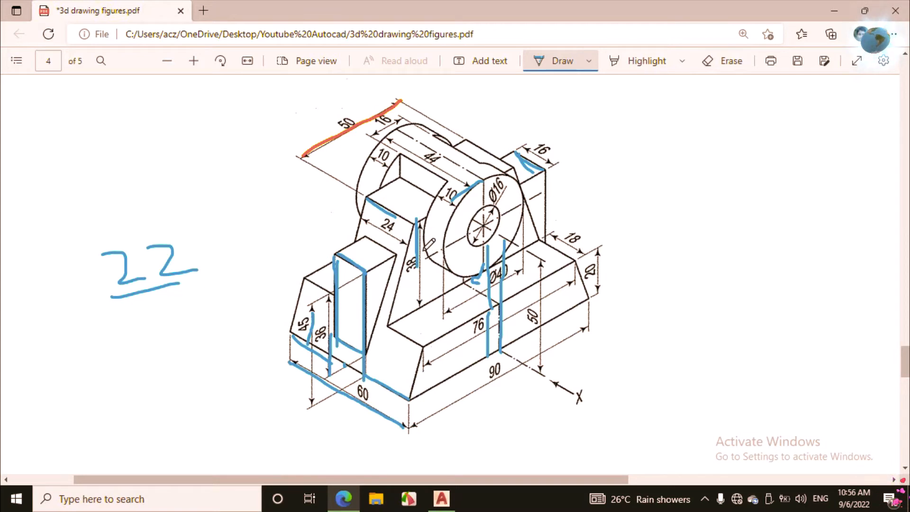
left_click_drag(369, 199, 411, 223)
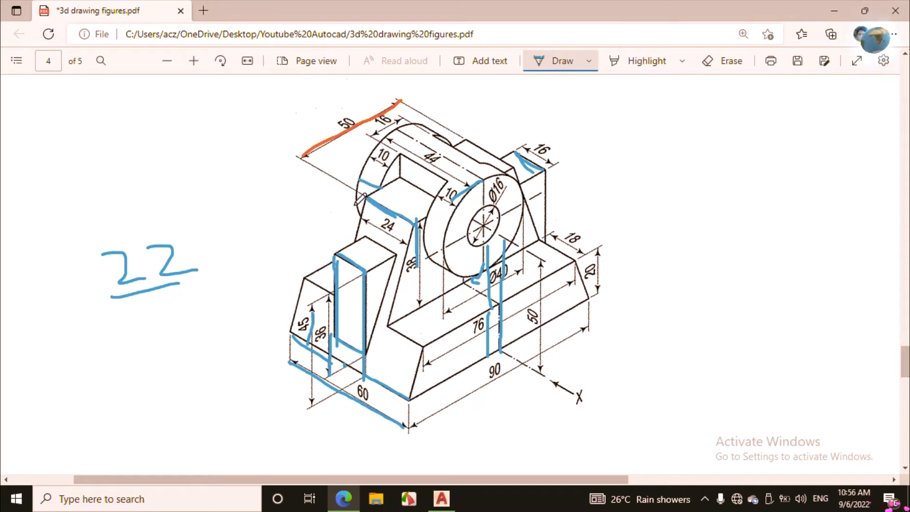
mouse_move(242, 193)
left_mouse_down()
mouse_move(273, 210)
mouse_move(301, 210)
left_mouse_up()
left_click_drag(301, 190, 299, 240)
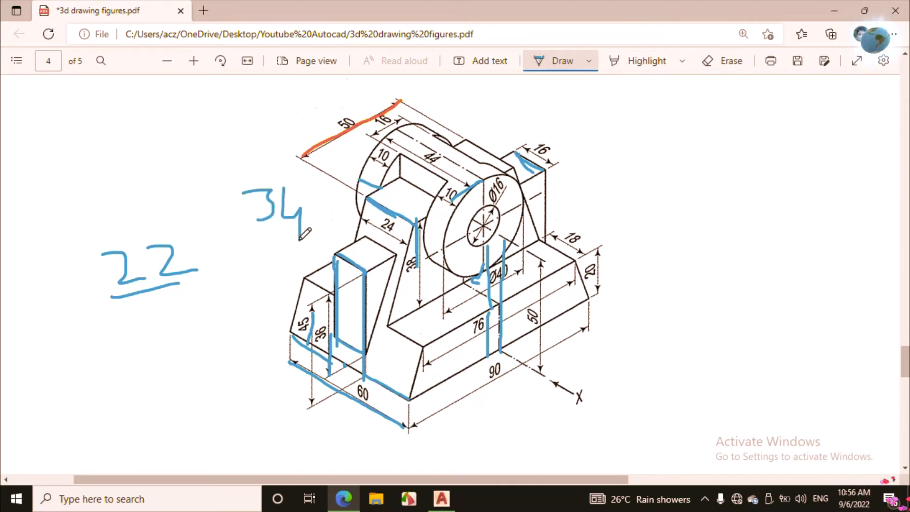
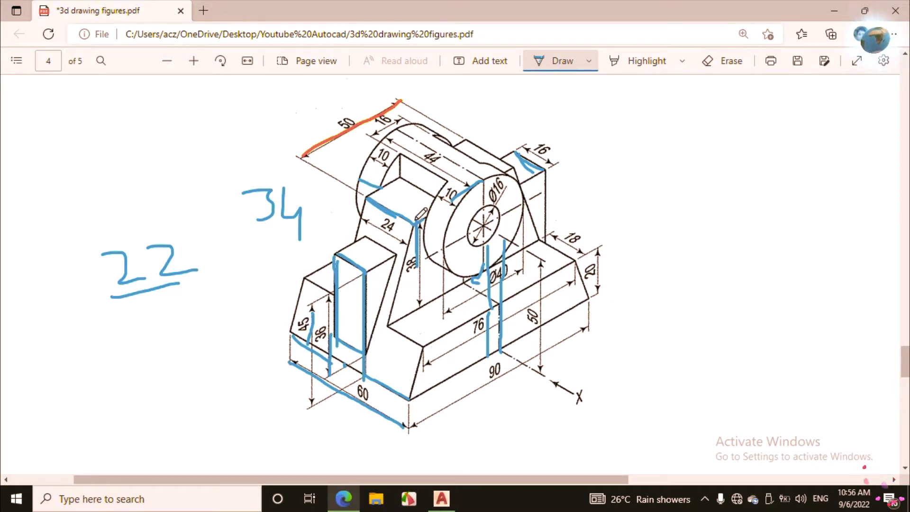
left_click_drag(422, 218, 358, 185)
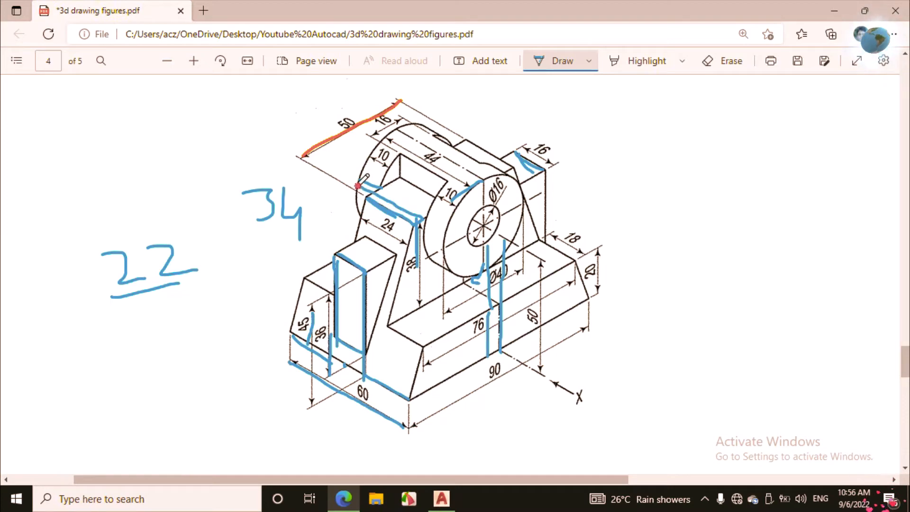
Step: Switch to AutoCAD and press-pull the 40-diameter circle 34 backward through the support
left_click(441, 498)
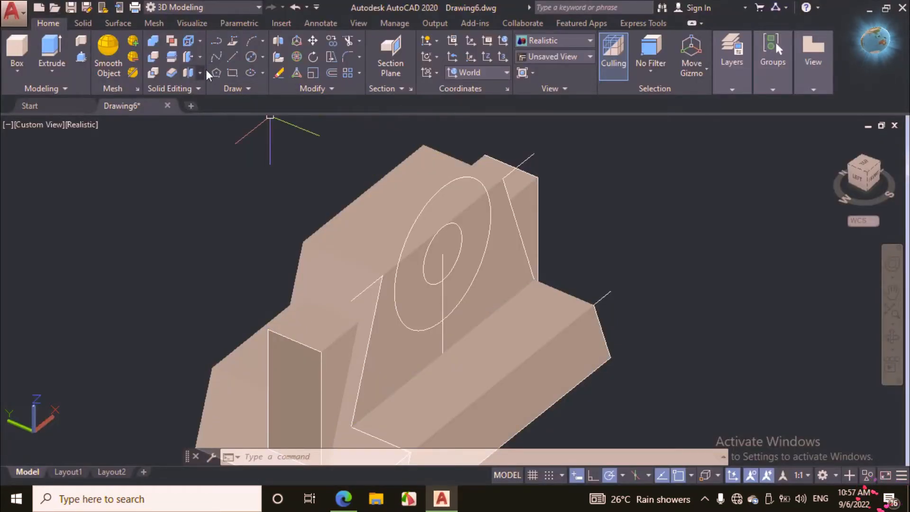
left_click(82, 57)
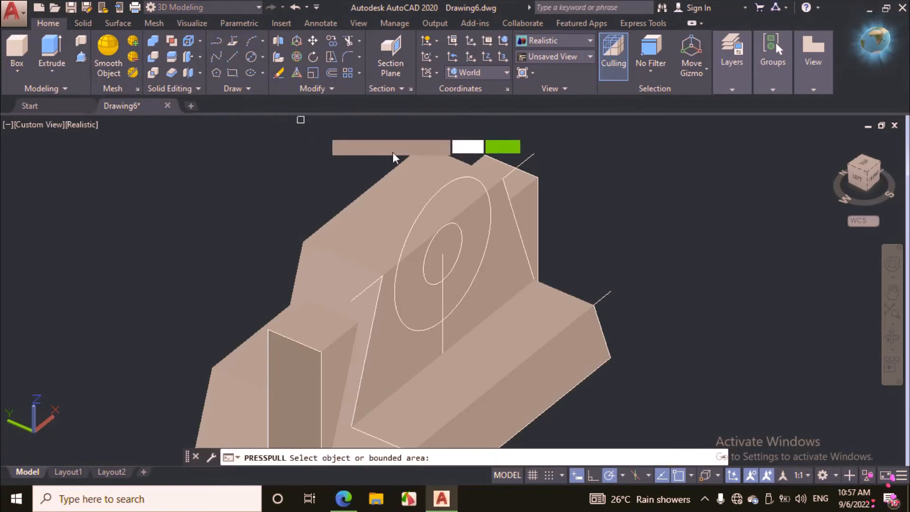
left_click(452, 184)
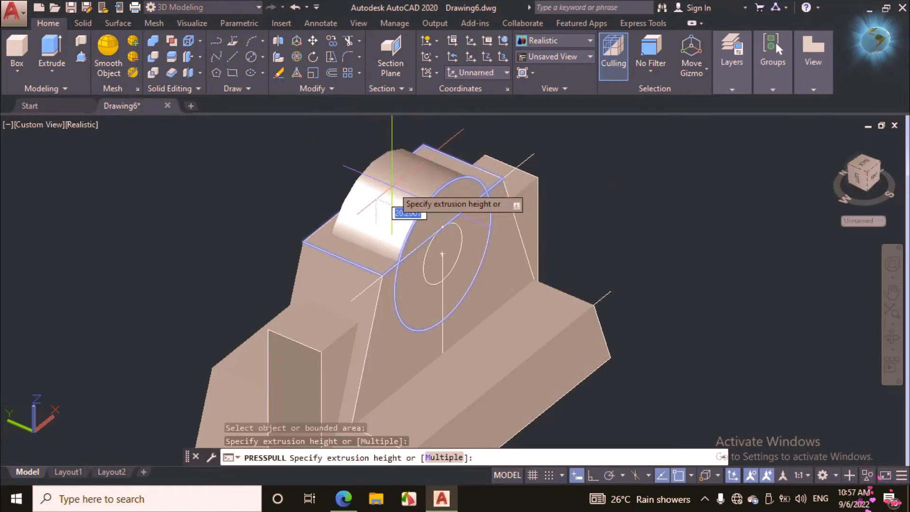
type("30")
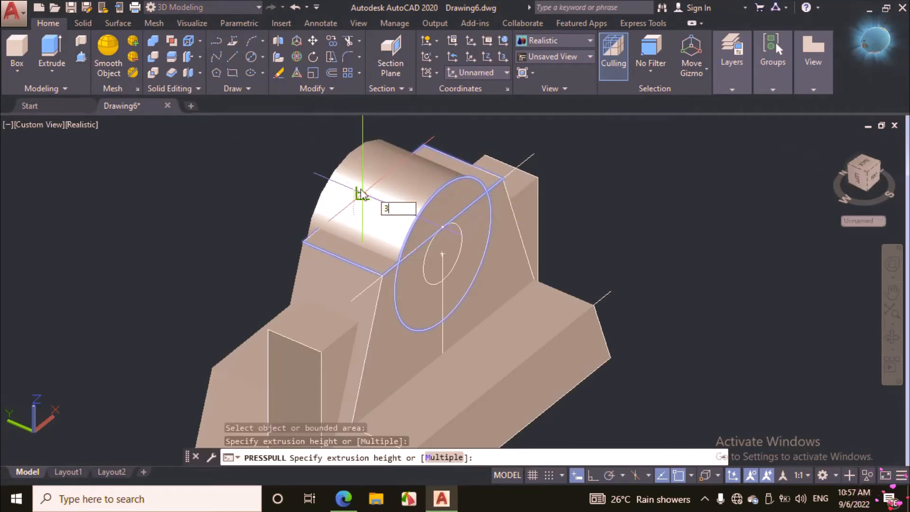
key("Return")
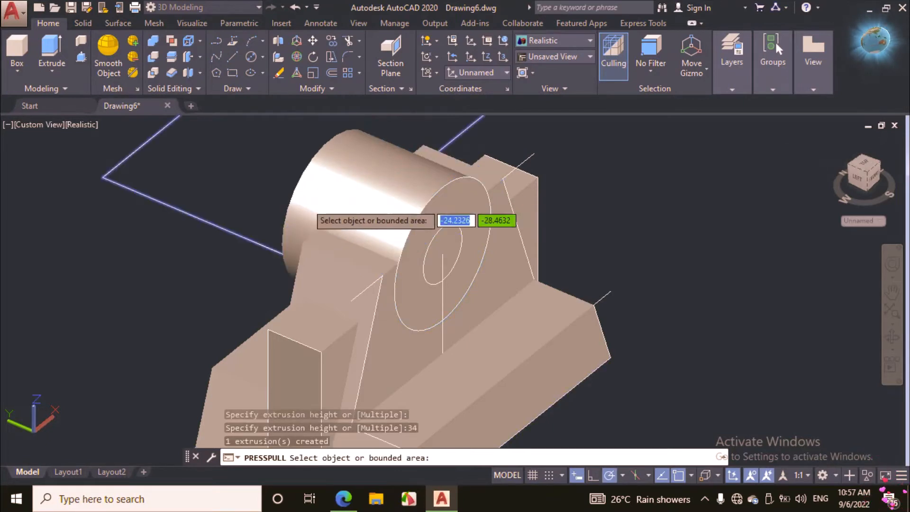
Step: Press-pull the 16-diameter circle backward through the full cylinder to cut the bore
left_click(449, 242)
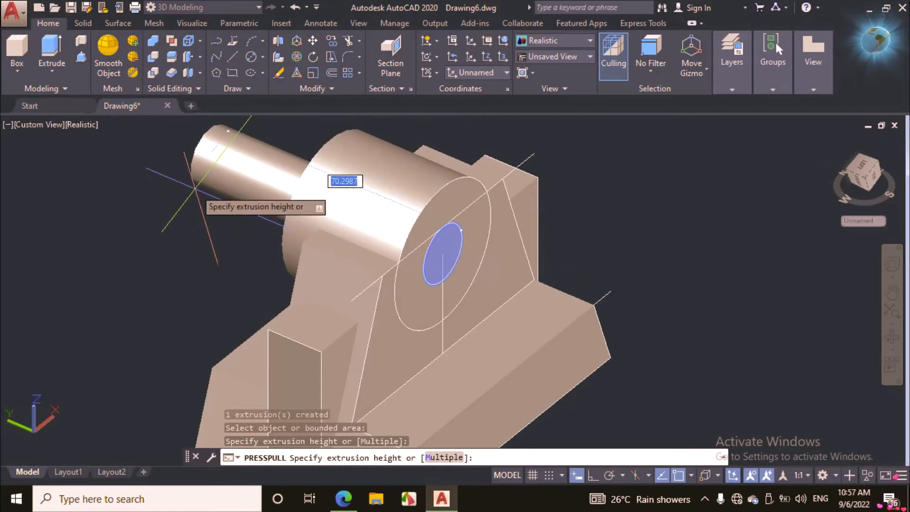
left_click(190, 187)
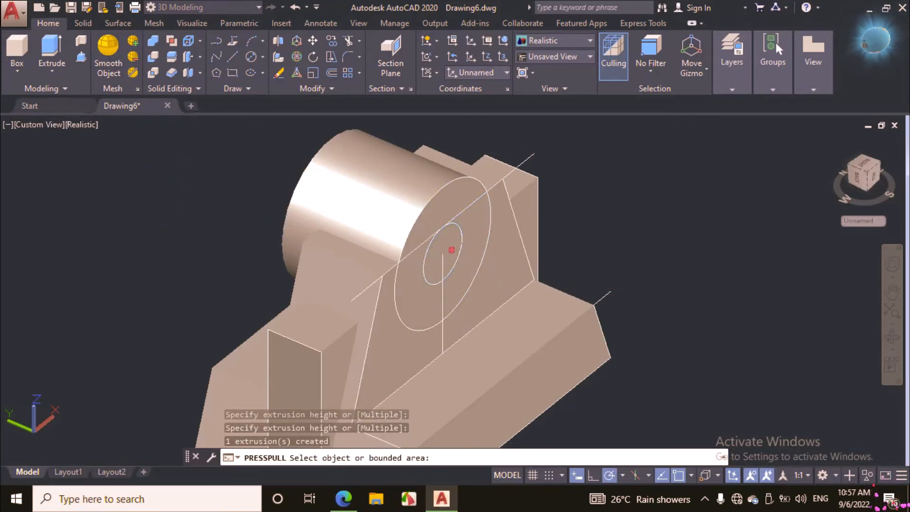
left_click(459, 267)
left_click(228, 180)
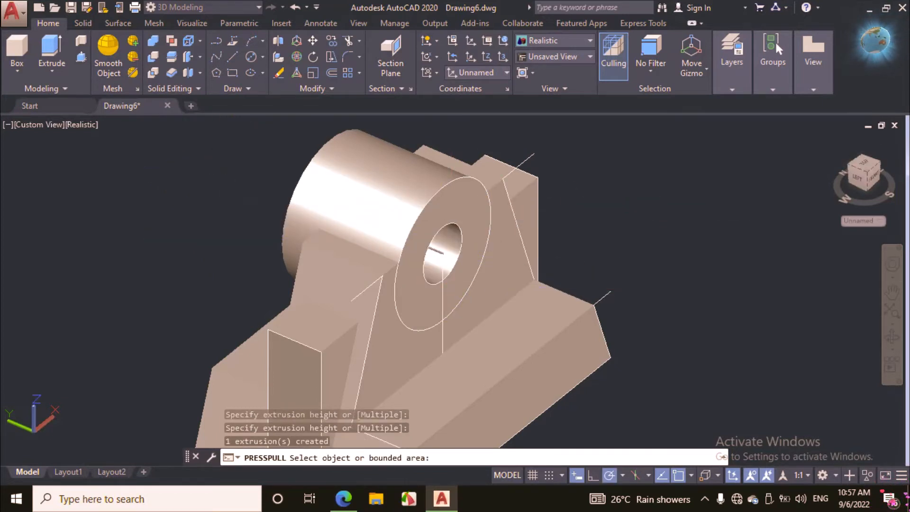
key("Return")
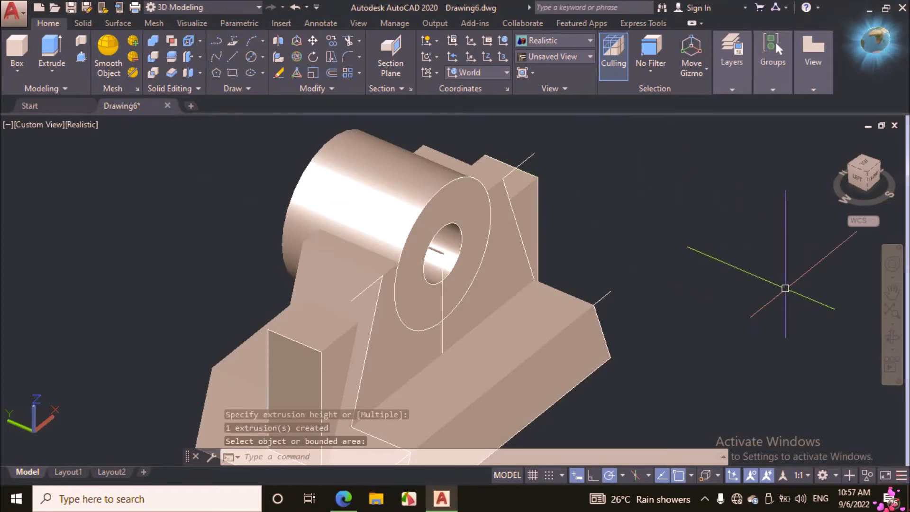
Step: Switch to the reference PDF, mark the front disc's 10 thickness and return to AutoCAD
left_click(343, 498)
left_click_drag(430, 207, 448, 222)
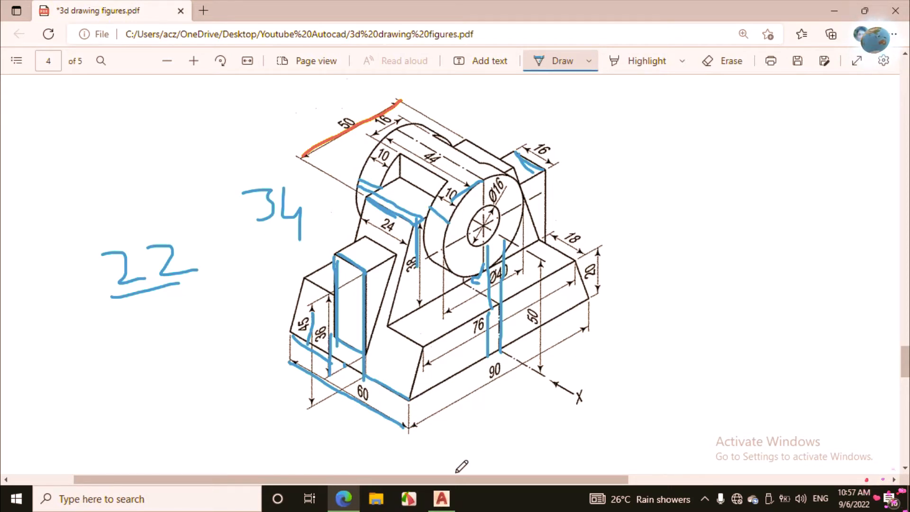
left_click(441, 499)
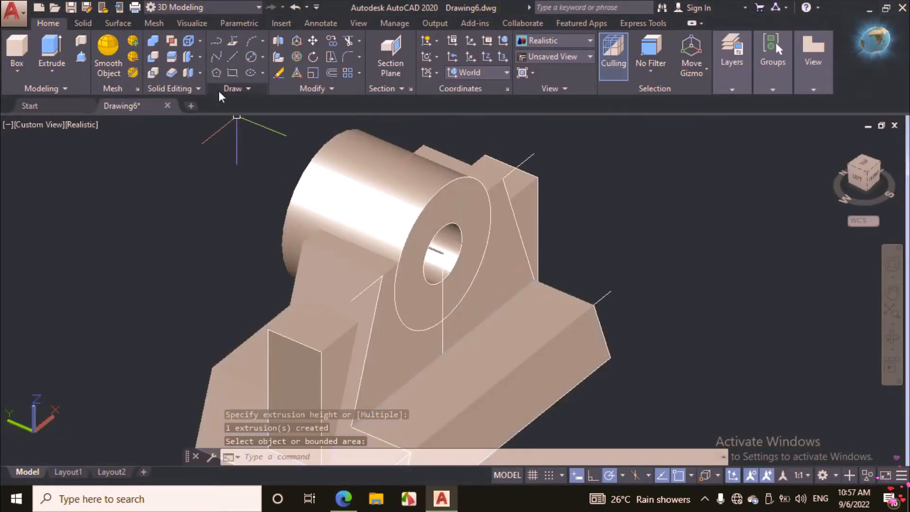
Step: Press-pull the 40-diameter circle 10 forward from the support's front face
left_click(81, 59)
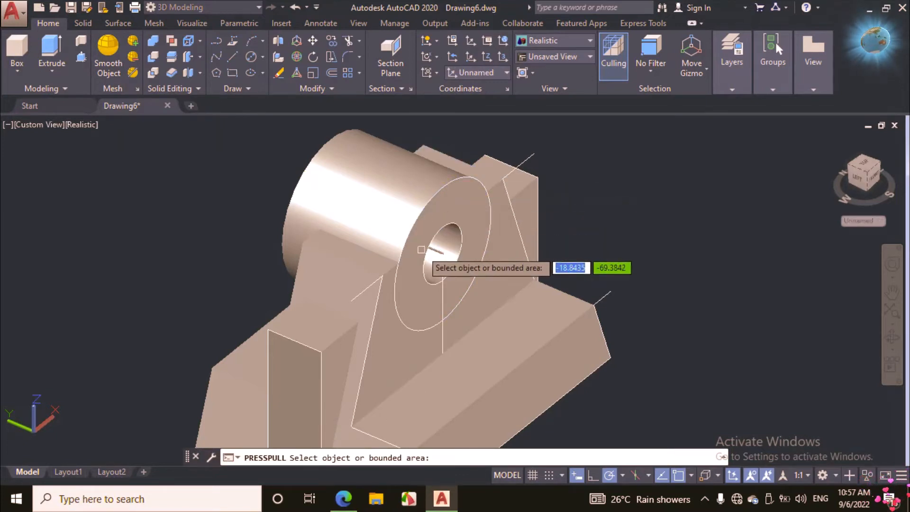
left_click(426, 197)
left_click(485, 234)
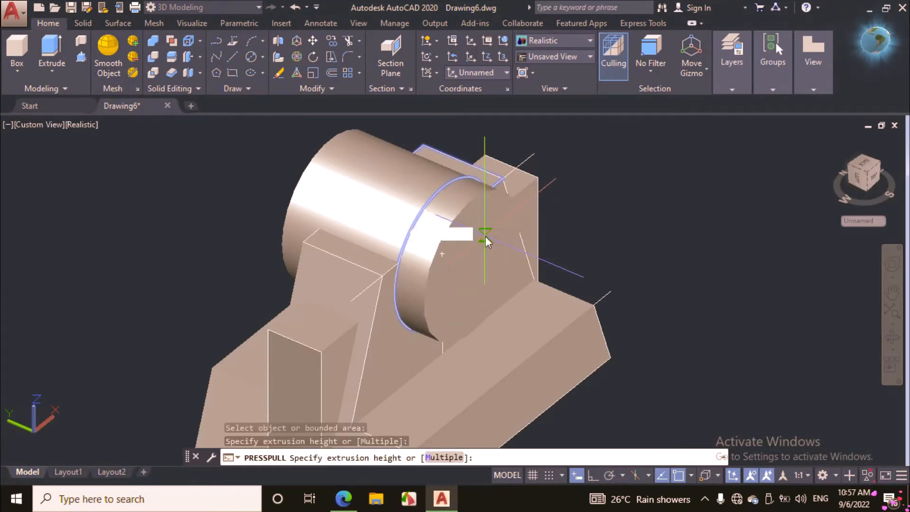
type("10")
key("Return")
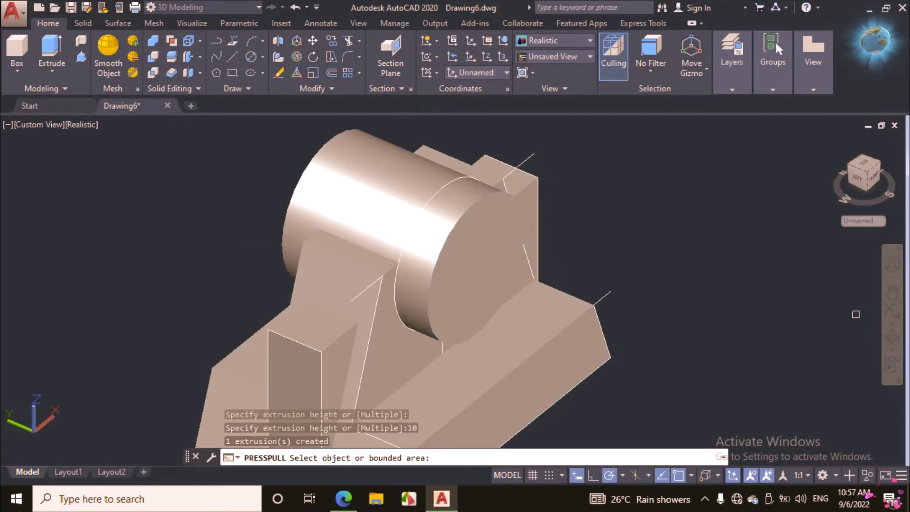
Step: Press-pull the circular area closing the bore through the front disc, working from the back of the model
left_click(893, 338)
left_click_drag(806, 327, 746, 316)
scroll(567, 187, "up", 3)
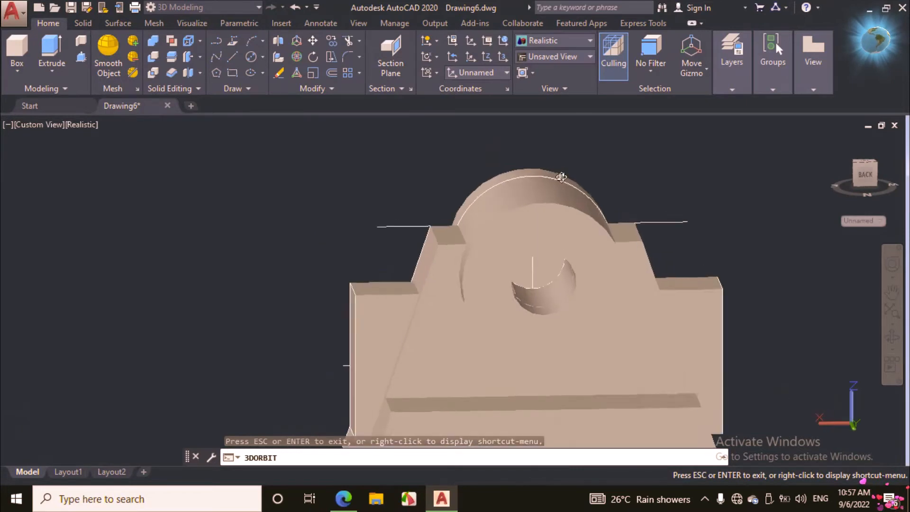
right_click(626, 159)
left_click(663, 161)
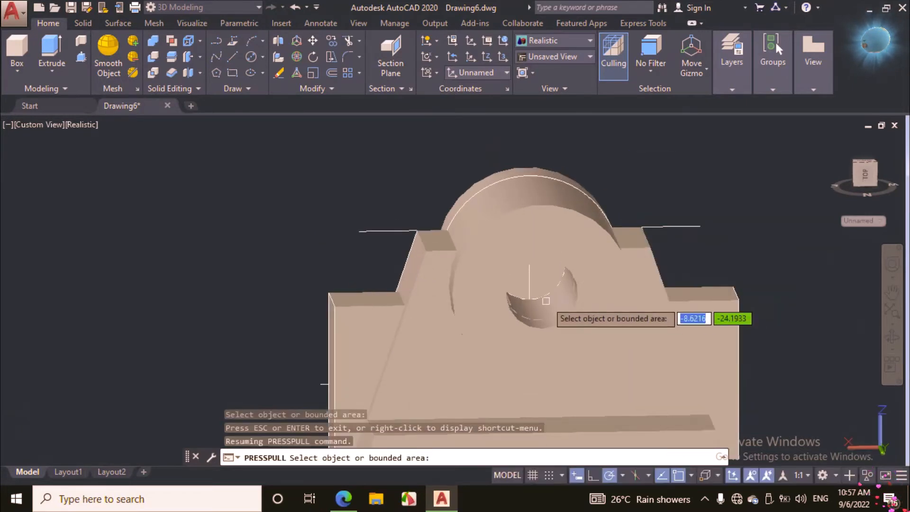
left_click(540, 272)
left_click(572, 282)
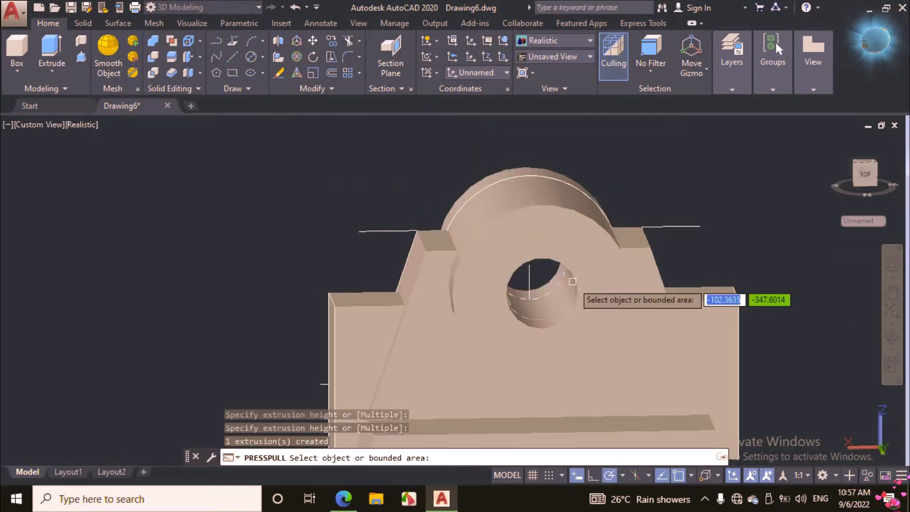
key("Return")
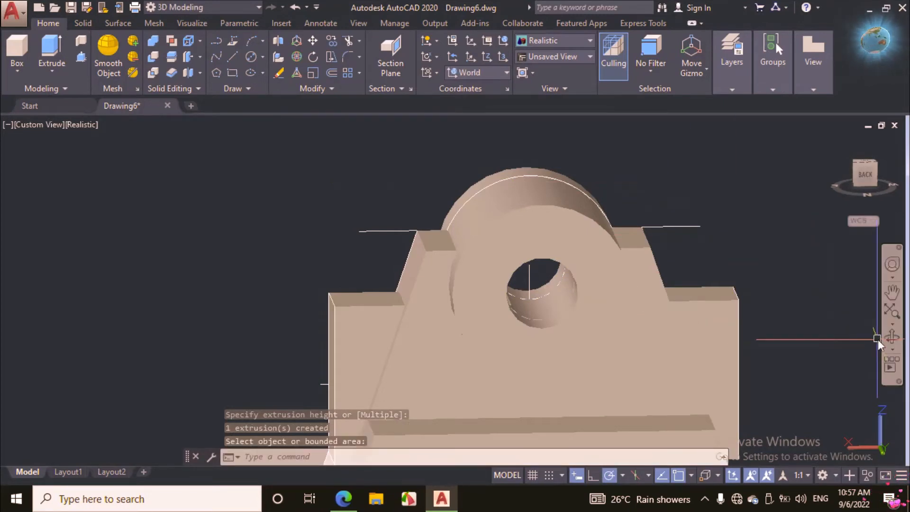
Step: Switch to the reference PDF and erase the pen markings on the 50 dimension, the handwritten 34 and the marks around the cylinder
left_click(891, 337)
left_click_drag(714, 298, 444, 354)
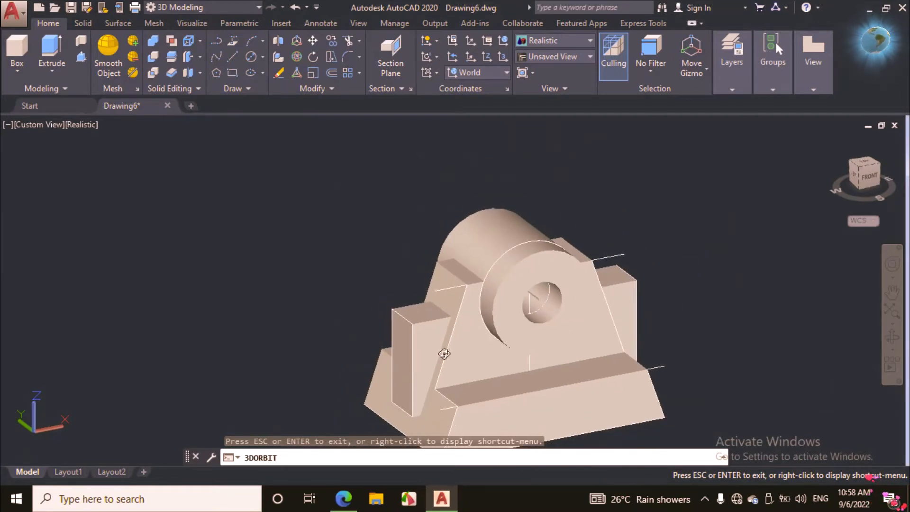
scroll(549, 261, "up", 2)
right_click(622, 211)
left_click(648, 194)
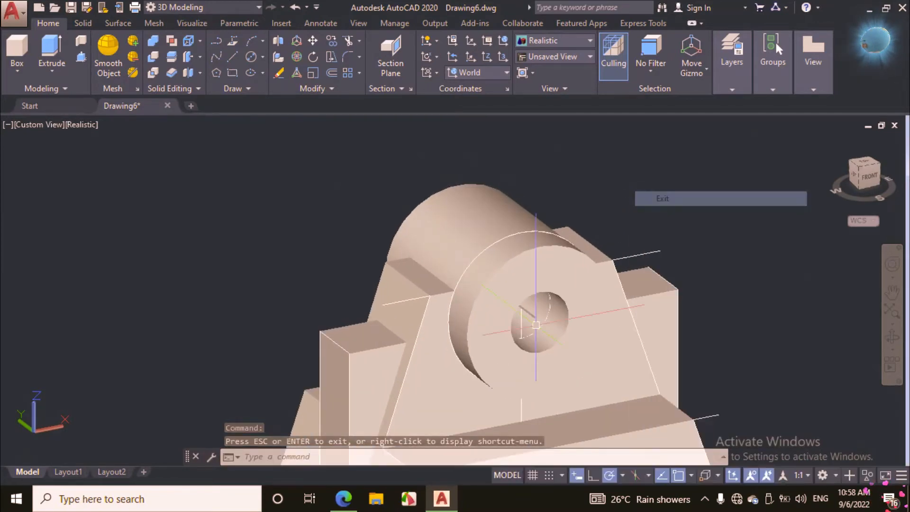
left_click(345, 499)
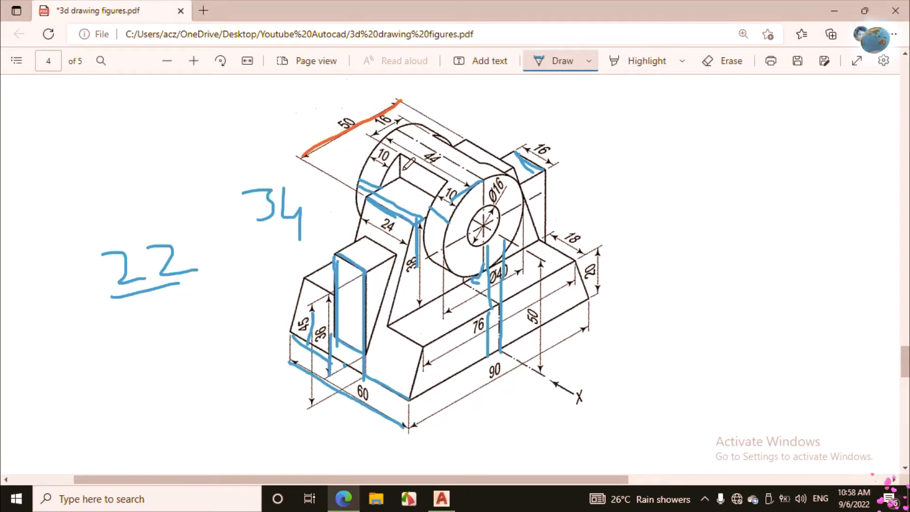
left_click(725, 60)
mouse_move(398, 190)
left_mouse_down()
mouse_move(369, 198)
mouse_move(386, 175)
mouse_move(441, 212)
mouse_move(462, 204)
mouse_move(351, 173)
left_mouse_up()
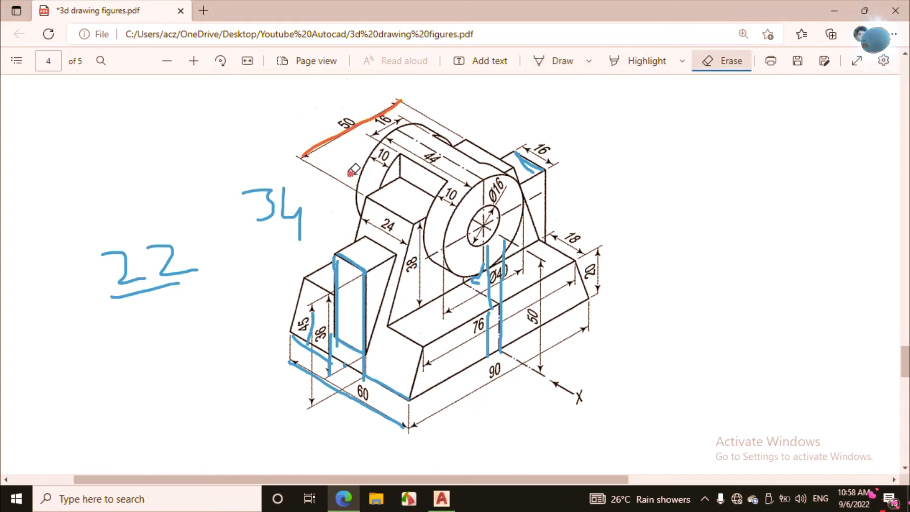
mouse_move(335, 138)
left_mouse_down()
mouse_move(301, 150)
mouse_move(284, 197)
mouse_move(371, 193)
left_mouse_up()
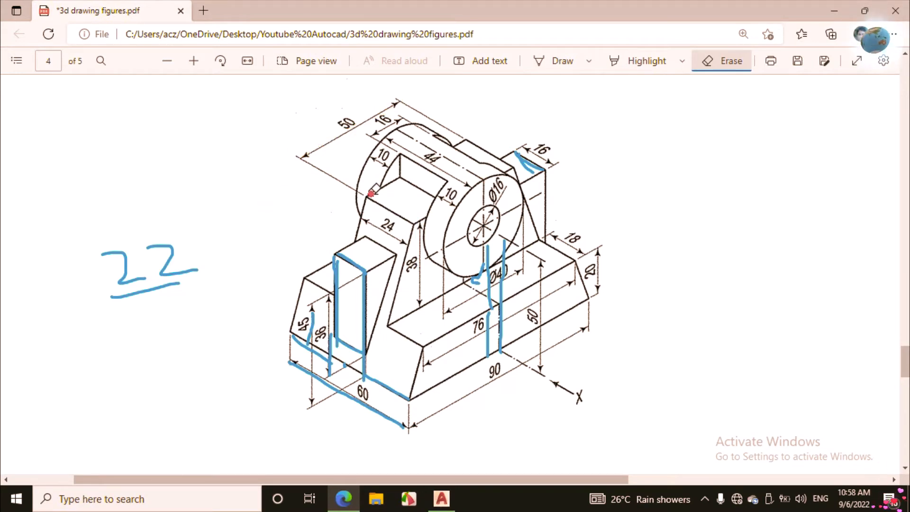
mouse_move(528, 154)
left_mouse_down()
mouse_move(491, 266)
mouse_move(472, 278)
left_mouse_up()
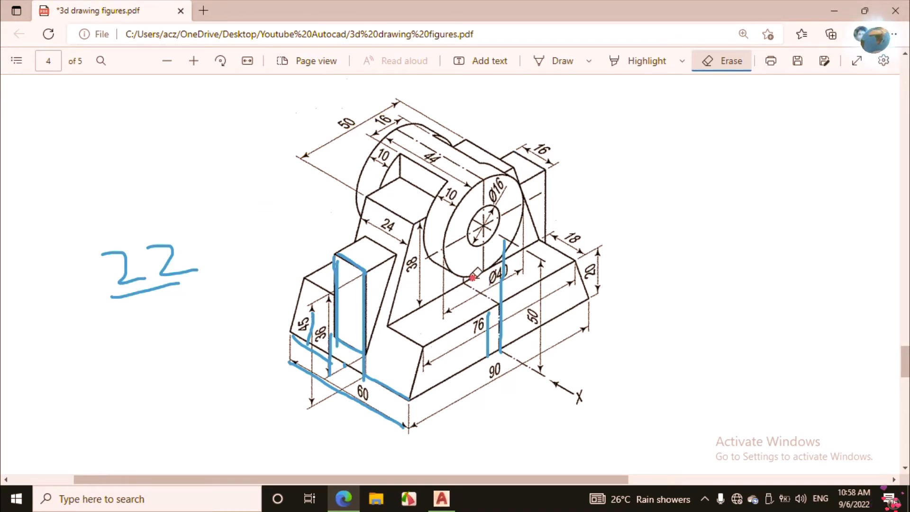
Step: Mark the 16 width at the back of the cylinder's top in the PDF and return to AutoCAD
left_click(566, 63)
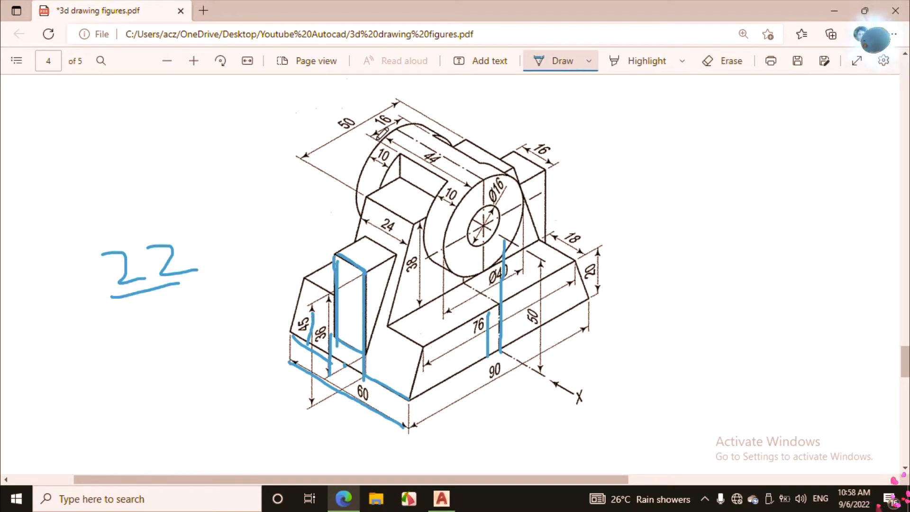
left_click_drag(377, 139, 402, 127)
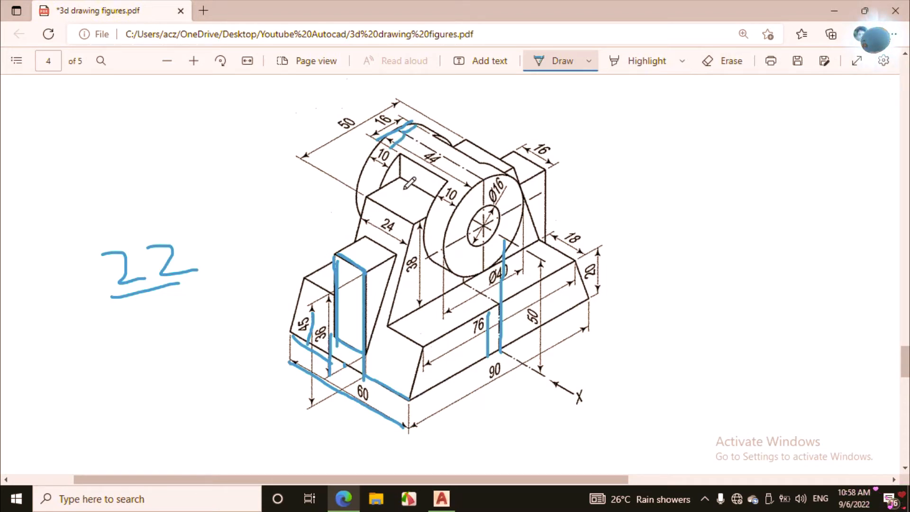
left_click(442, 498)
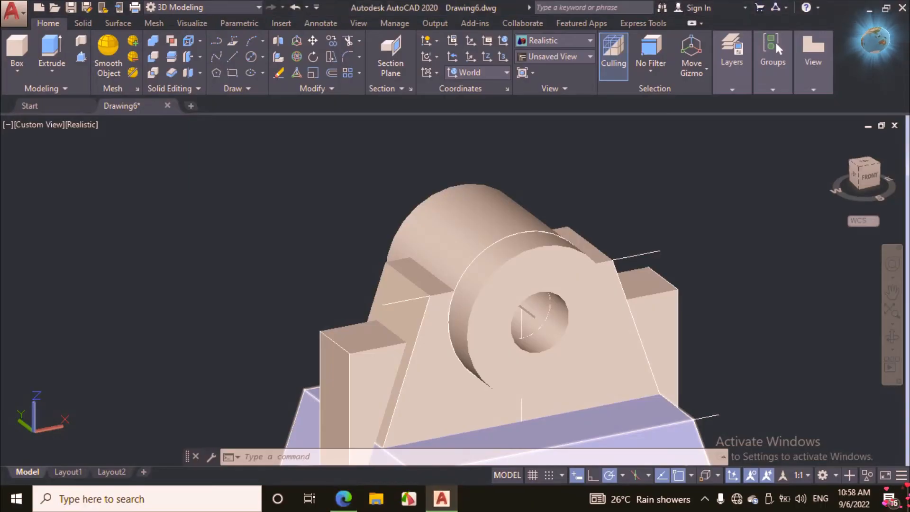
Step: Draw a 44-long line along the cylinder's crown from the back top quadrant to the front top quadrant
left_click(891, 342)
left_click_drag(548, 328, 688, 286)
right_click(668, 156)
left_click(700, 168)
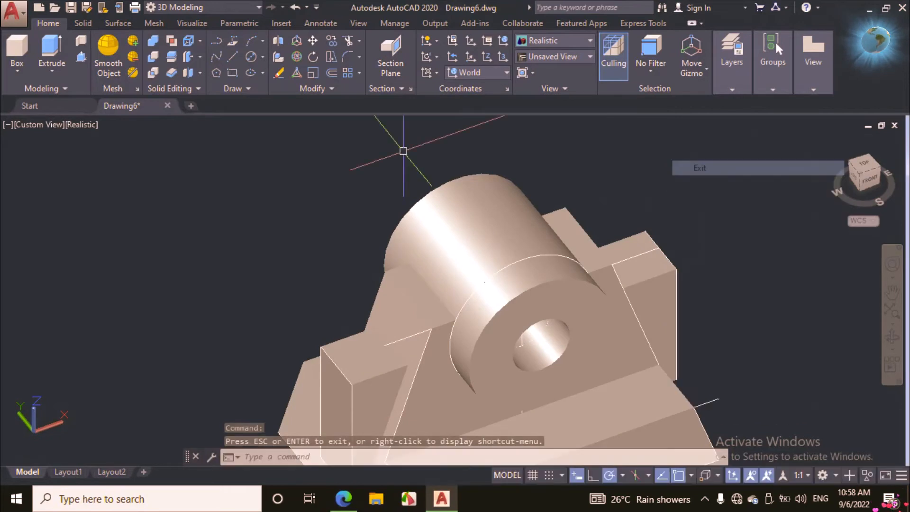
left_click(232, 56)
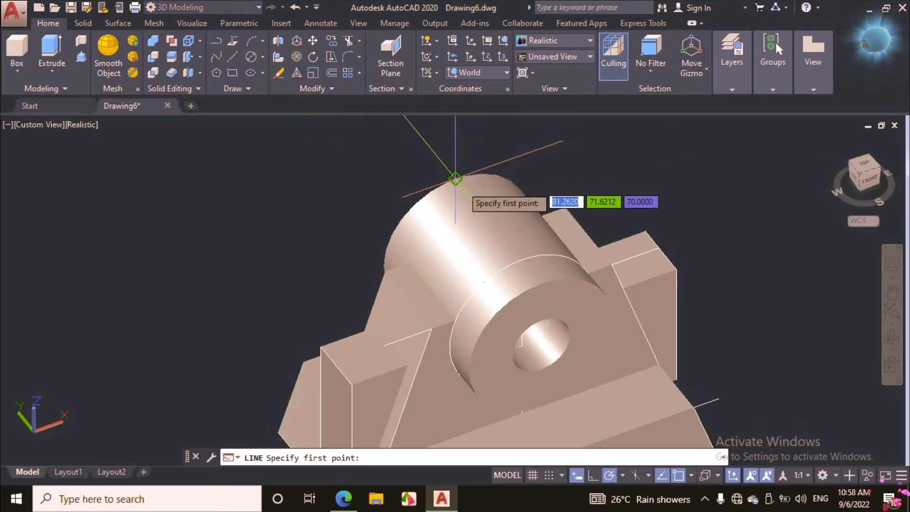
left_click(456, 179)
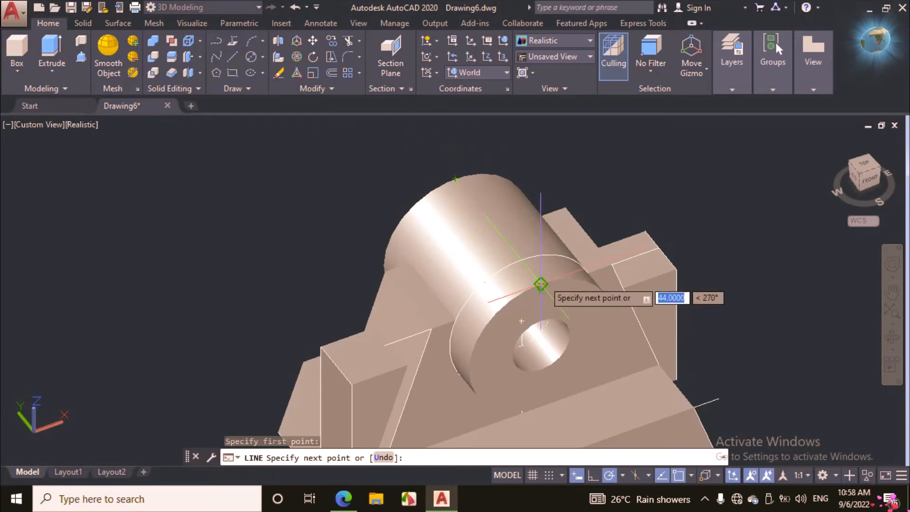
left_click(541, 284)
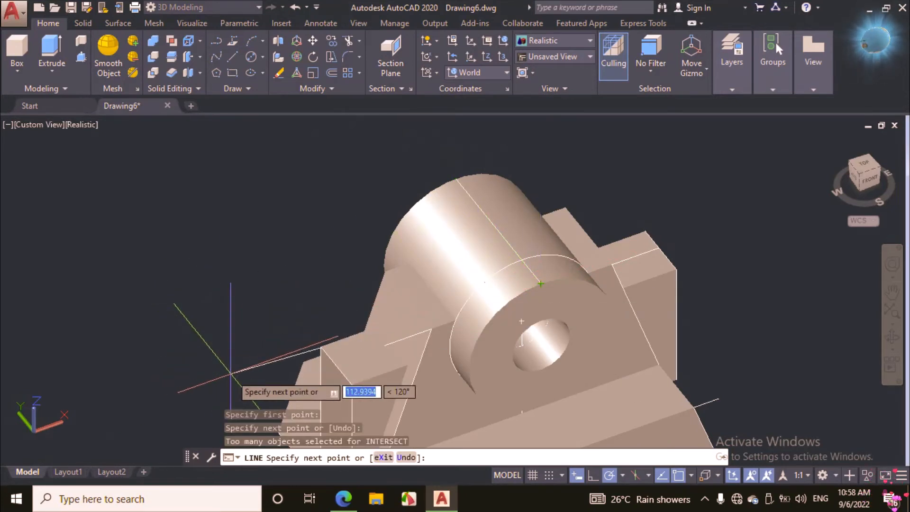
Step: Mark half of the 16 width in the reference PDF, return to AutoCAD and continue the line 8 toward negative X
left_click(343, 499)
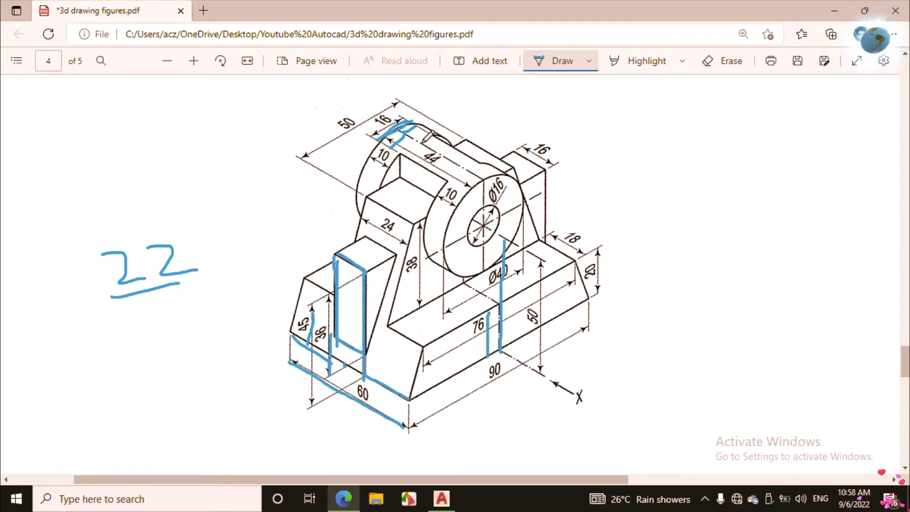
mouse_move(419, 144)
left_mouse_down()
mouse_move(412, 157)
mouse_move(445, 142)
left_mouse_up()
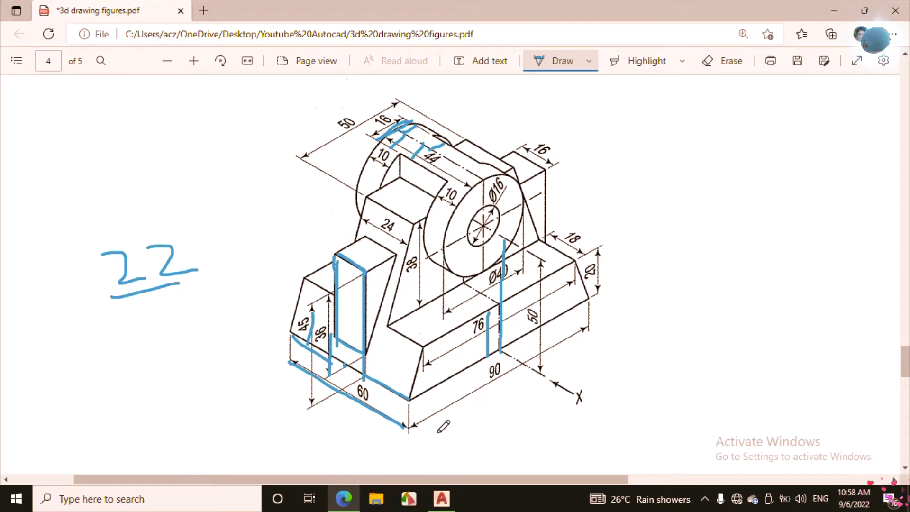
left_click(441, 499)
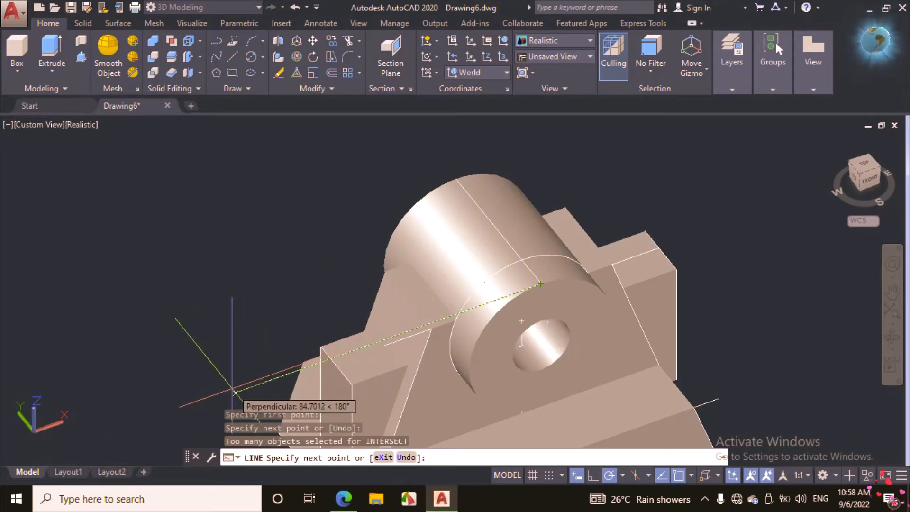
type("8")
key("Return")
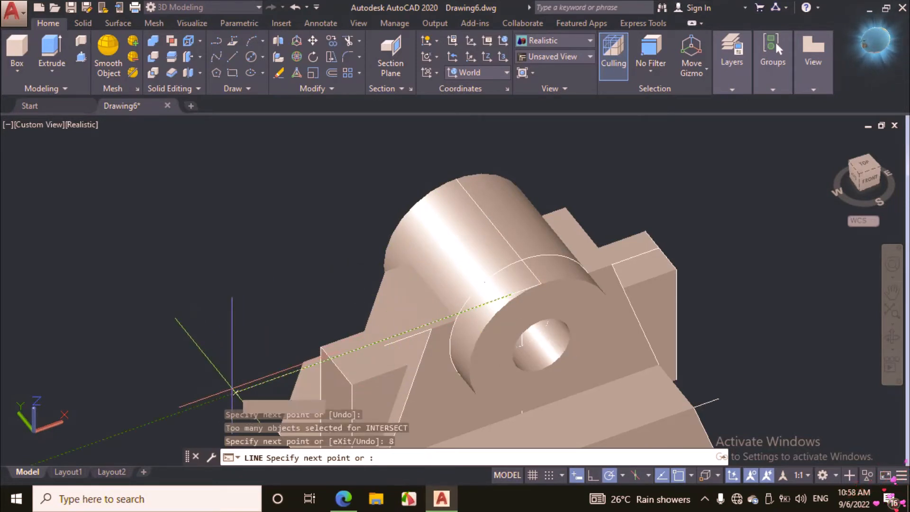
Step: Switch to the reference PDF, replace the width markings with a mark along the 44 dimension and return to AutoCAD
left_click(344, 498)
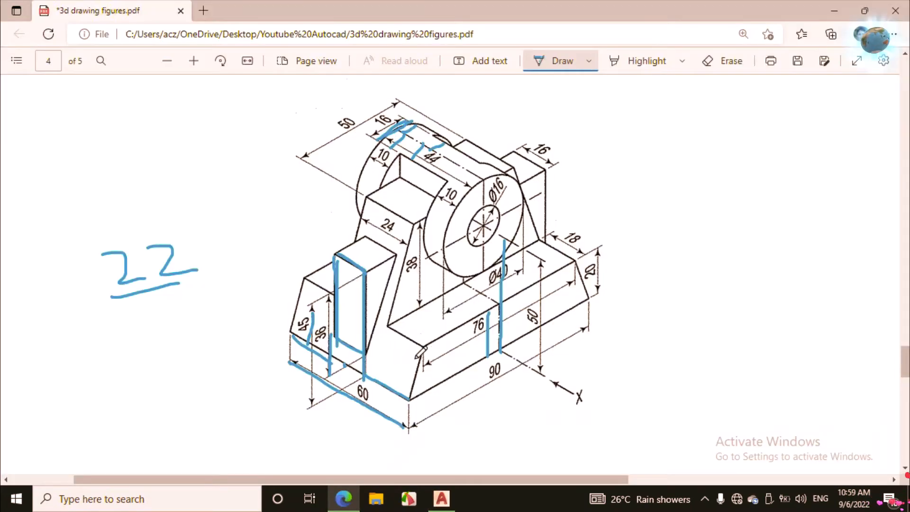
left_click(724, 60)
mouse_move(386, 131)
left_mouse_down()
mouse_move(429, 143)
mouse_move(443, 166)
left_mouse_up()
left_click(562, 62)
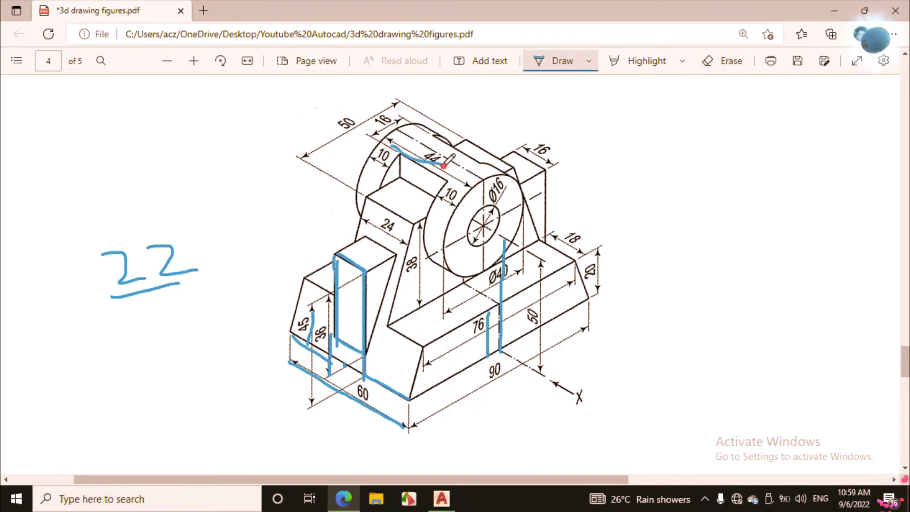
left_click(442, 498)
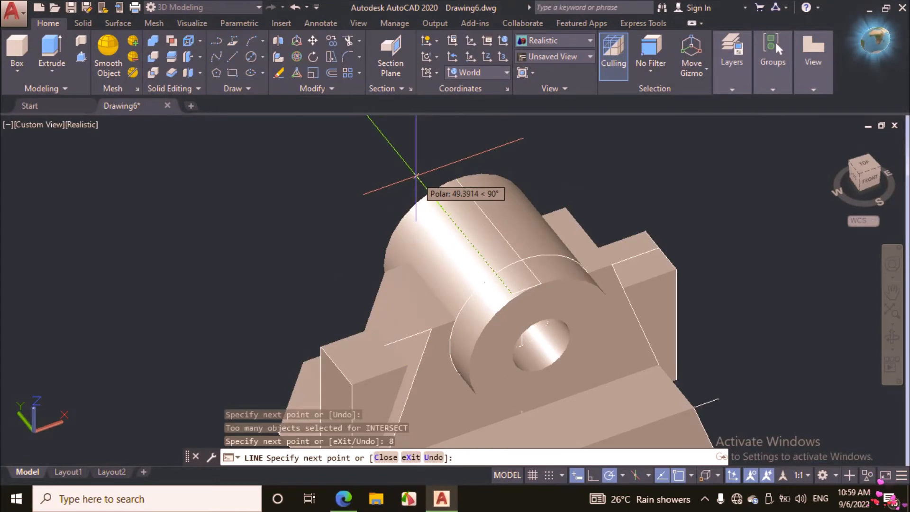
Step: Complete the rectangular outline with segments 44 backward, 16 across and 44 forward, closing at the centre line's front end
type("44")
key("Return")
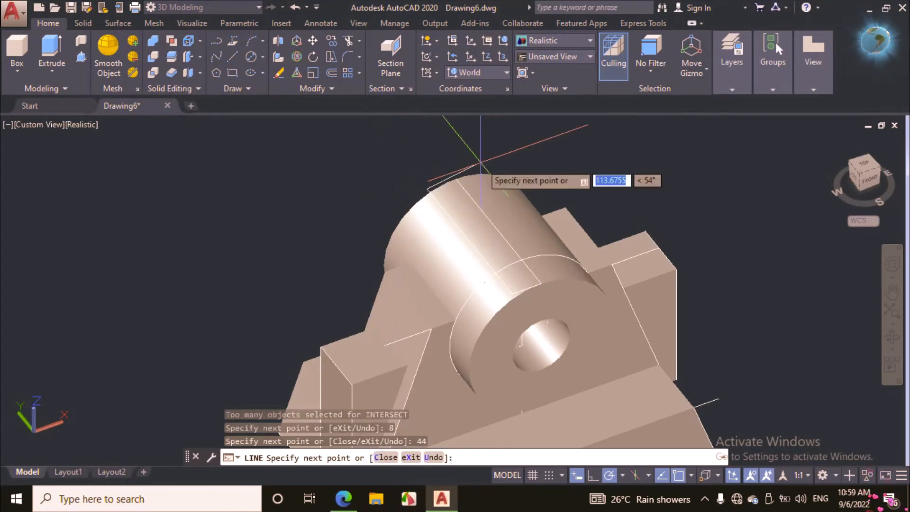
type("16")
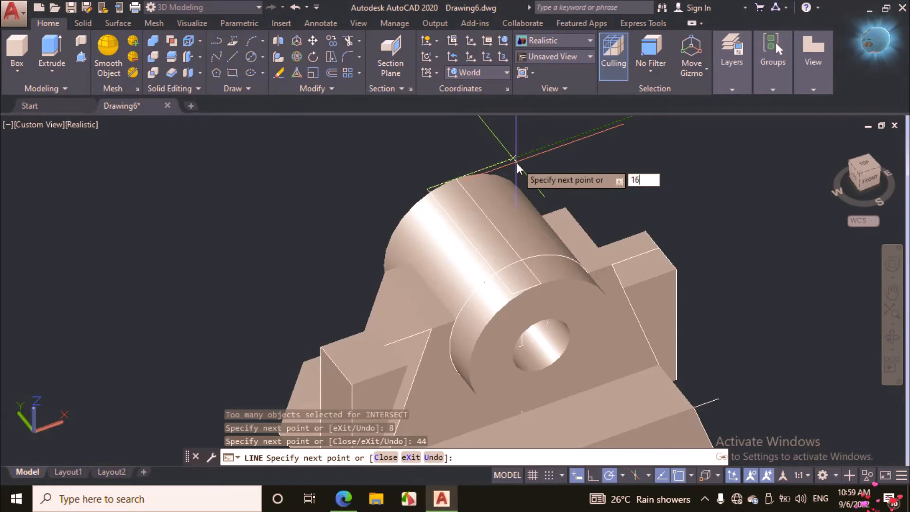
key("Return")
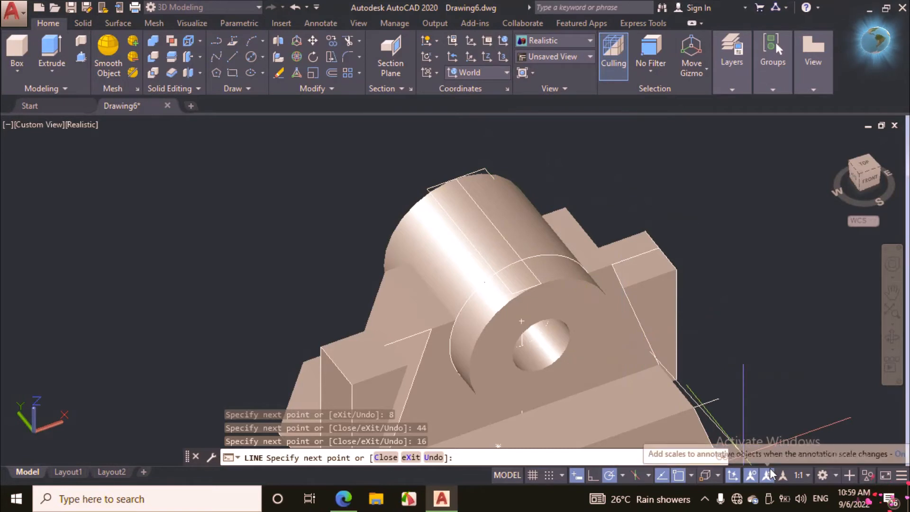
scroll(740, 393, "down", 3)
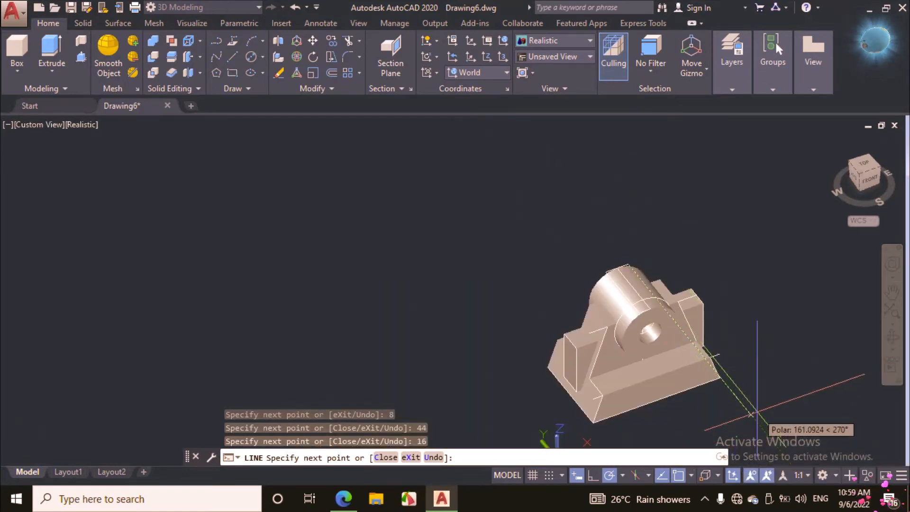
type("44")
key("Return")
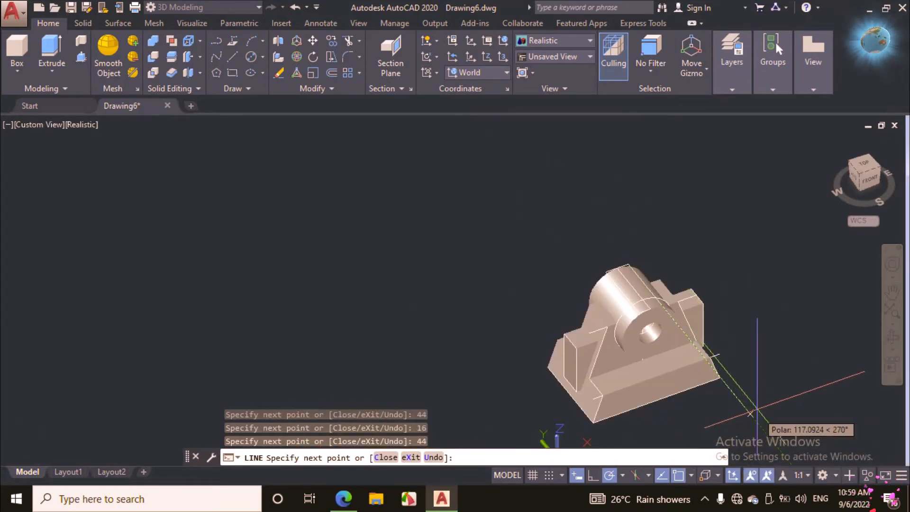
scroll(703, 346, "up", 5)
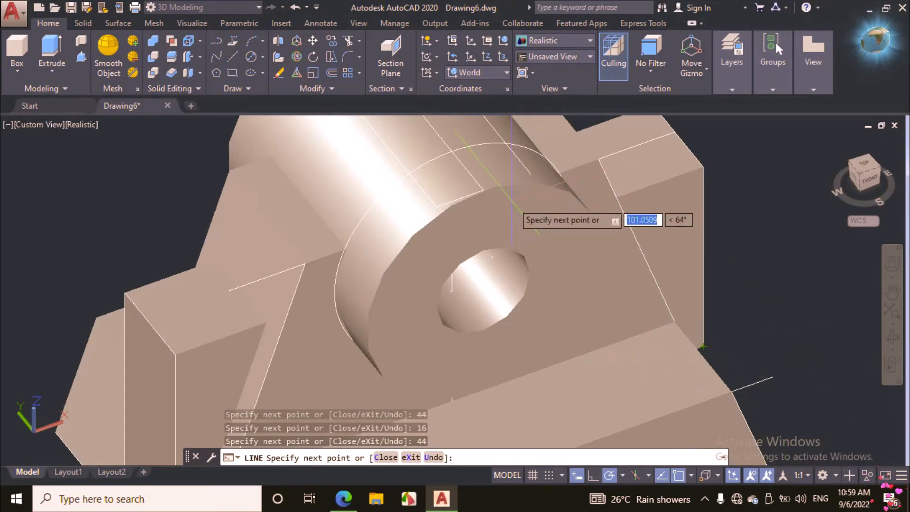
scroll(482, 190, "down", 4)
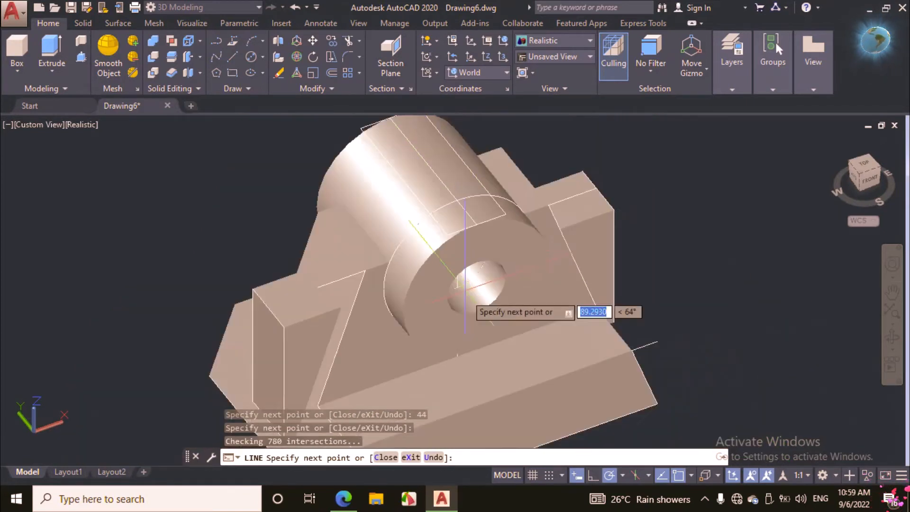
right_click(529, 158)
left_click(560, 181)
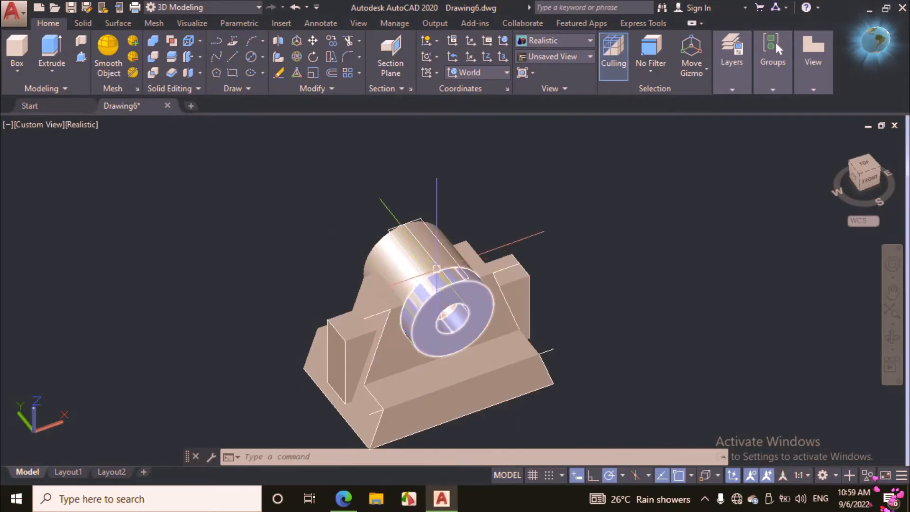
Step: Switch to the reference PDF and mark the support's 38 height and the vertical distance below the bore's centre
scroll(418, 342, "up", 1)
left_click(343, 499)
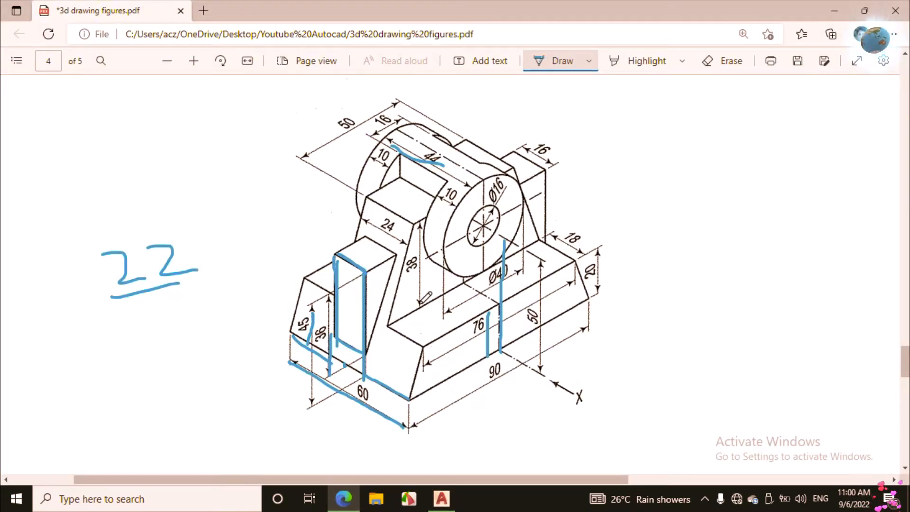
left_click_drag(422, 305, 419, 238)
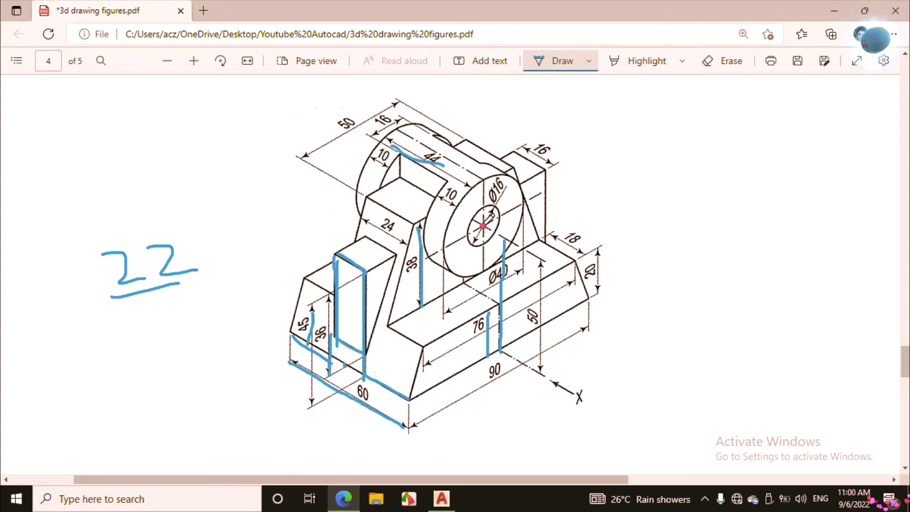
left_click_drag(483, 227, 480, 250)
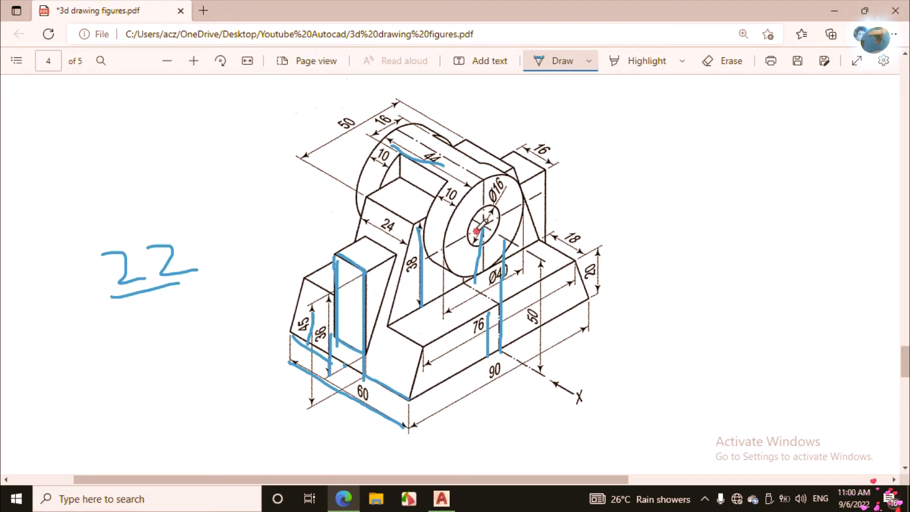
mouse_move(477, 230)
left_mouse_down()
mouse_move(481, 276)
mouse_move(471, 235)
left_mouse_up()
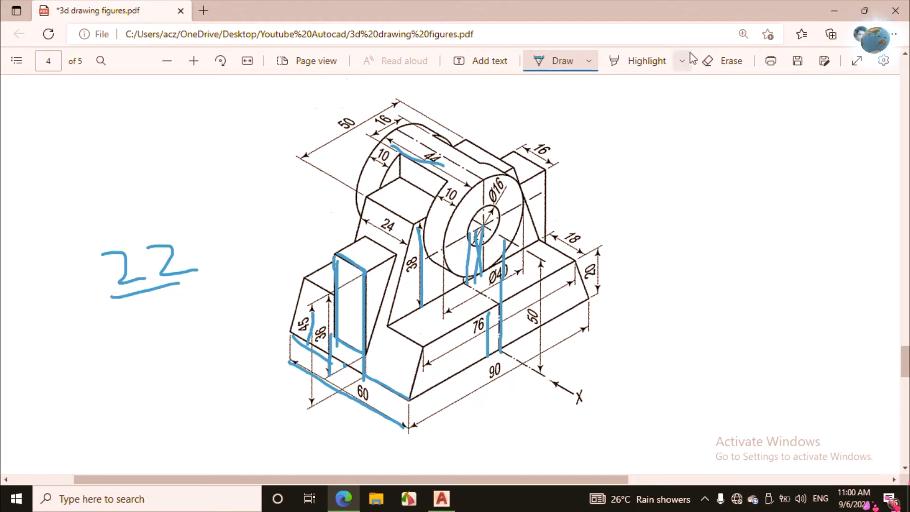
Step: Erase the blue vertical mark below the bore's centre in the PDF and set the drawing pen to dark brown
left_click(710, 61)
left_click(502, 269)
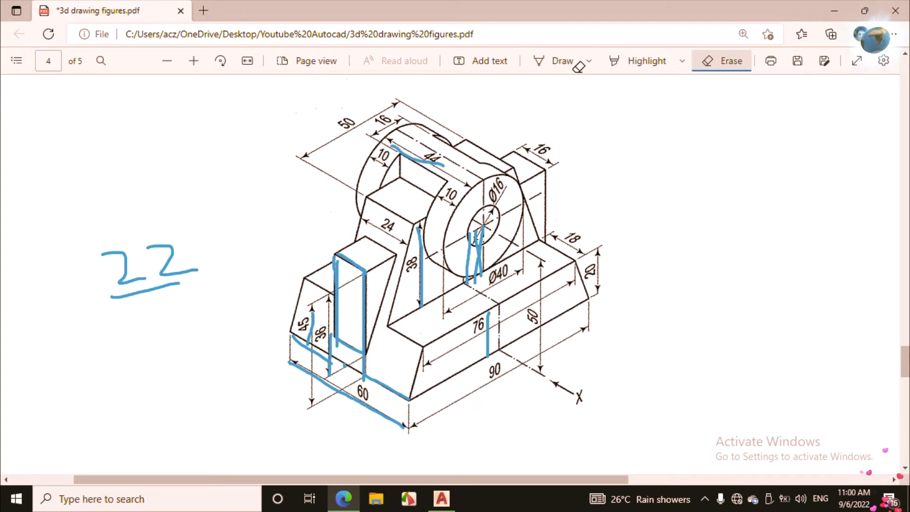
left_click(557, 64)
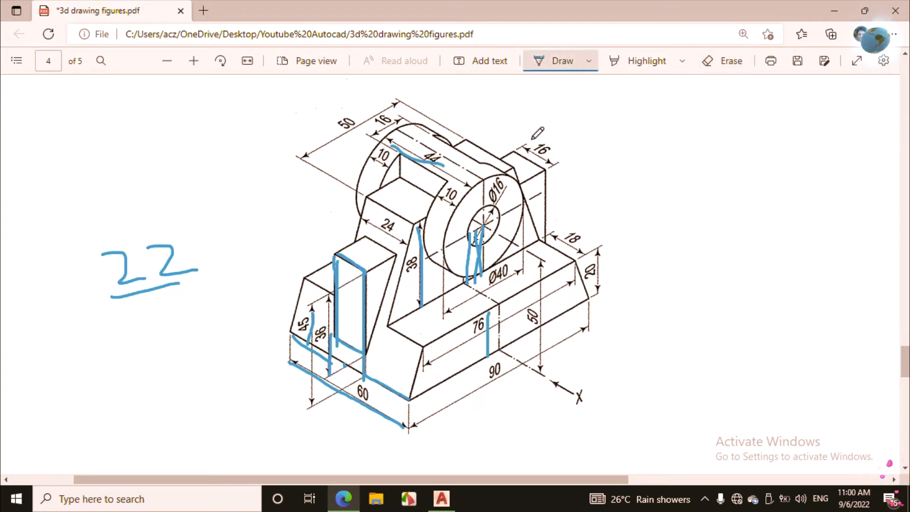
left_click(588, 61)
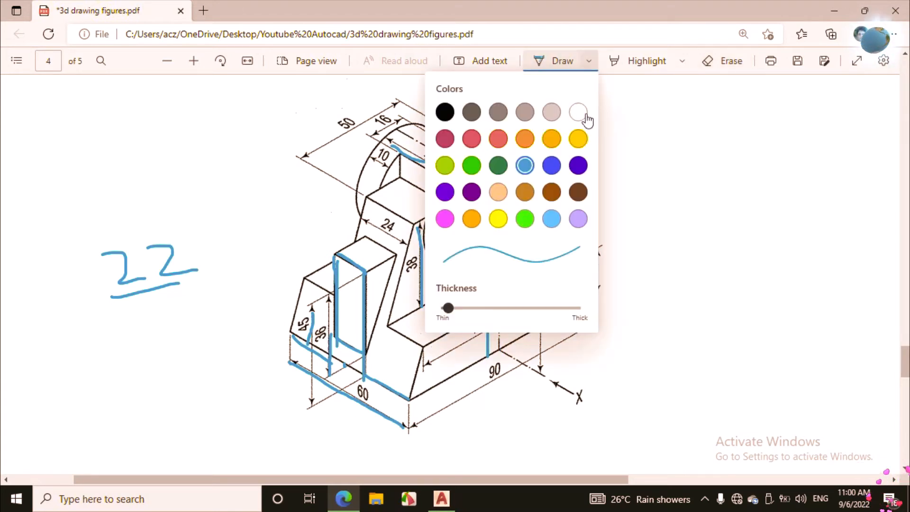
left_click(578, 192)
left_click(426, 333)
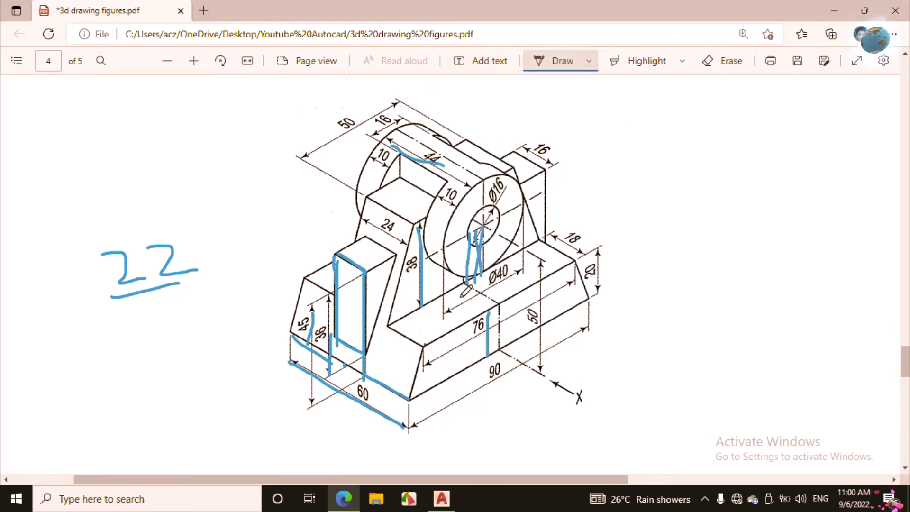
Step: Mark the Ø40 dimension, the cylinder face's centre lines, and the 38 height with the remaining gap to the cylinder's top
left_click_drag(448, 313, 520, 277)
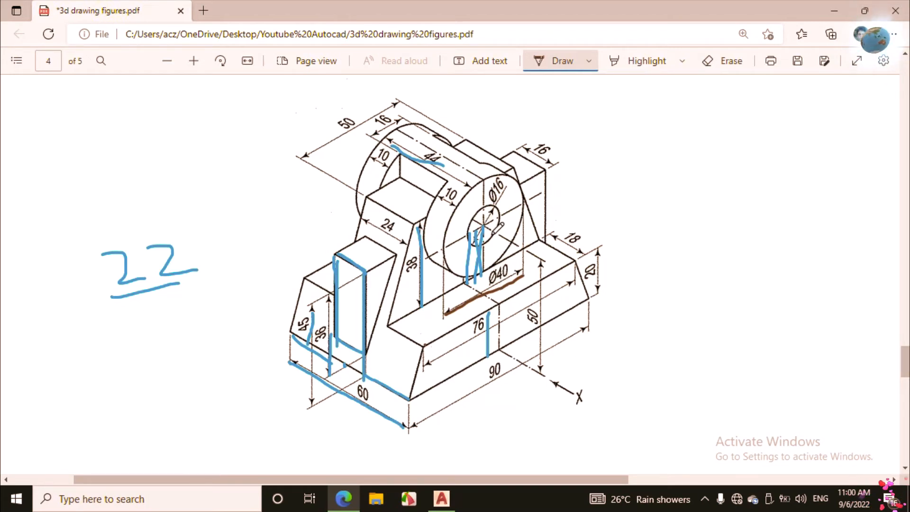
mouse_move(484, 225)
left_mouse_down()
mouse_move(520, 202)
mouse_move(448, 236)
left_mouse_up()
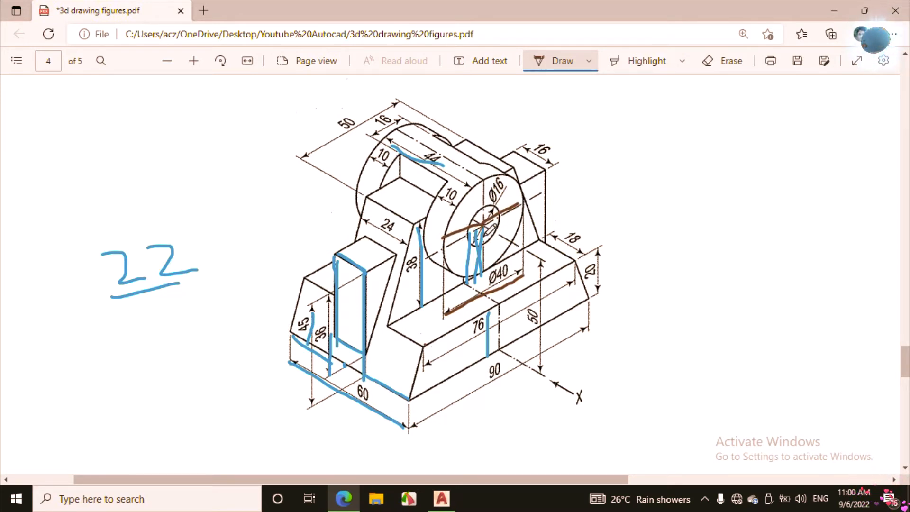
left_click_drag(483, 272, 484, 189)
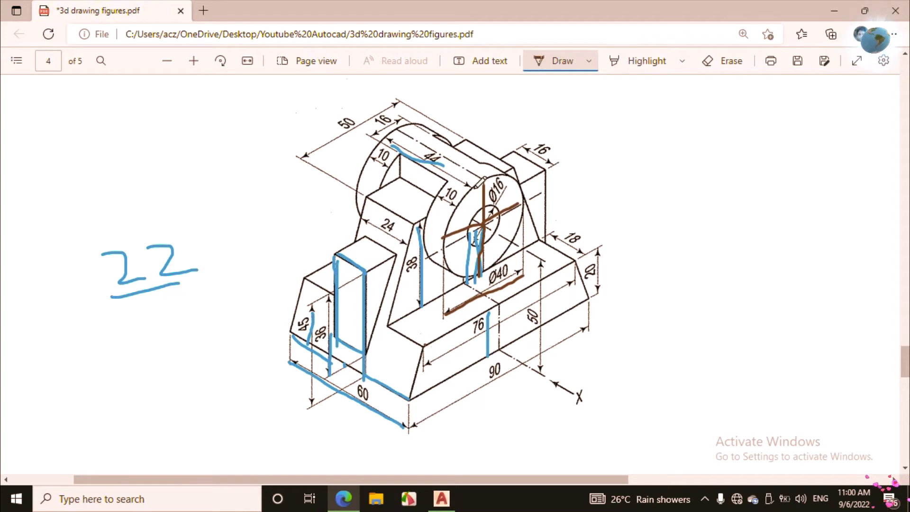
left_click_drag(423, 307, 420, 225)
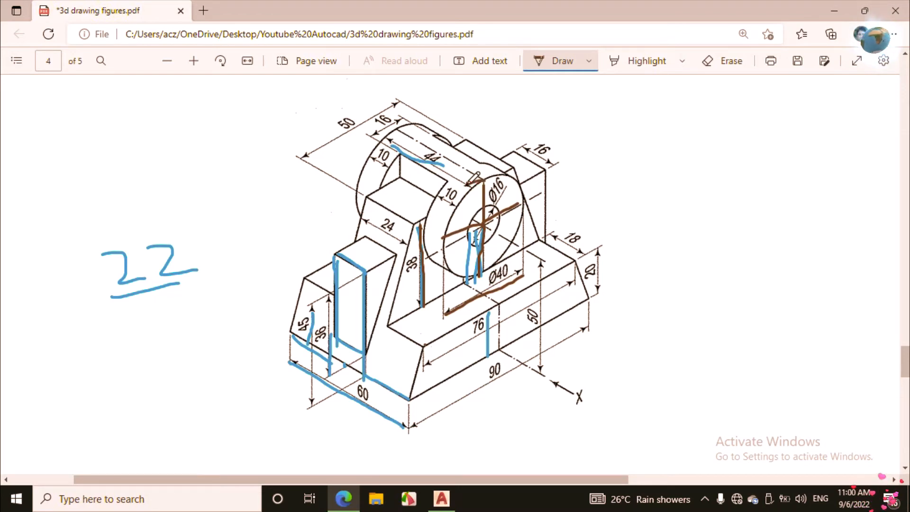
left_click_drag(478, 181, 421, 195)
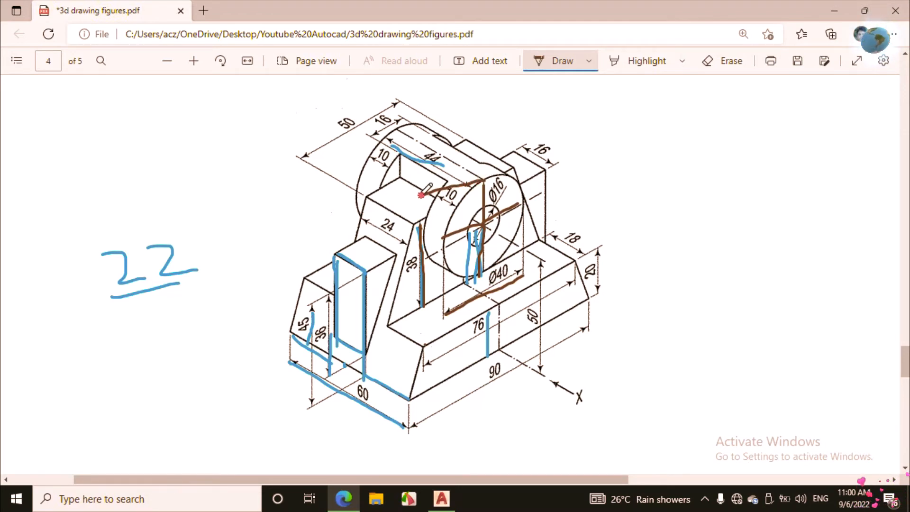
left_click_drag(418, 227, 417, 205)
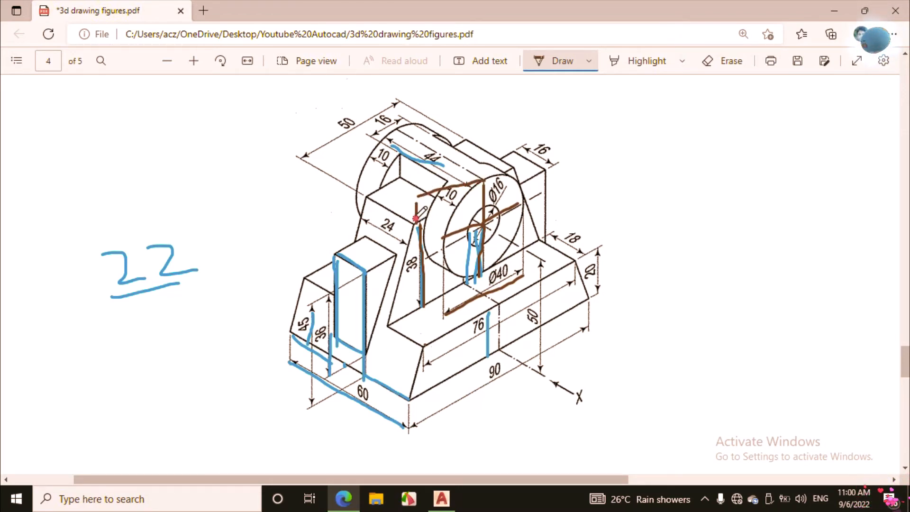
Step: Write the height calculation 50 minus 38 equals 12 beside the figure
mouse_move(177, 165)
left_mouse_down()
mouse_move(165, 195)
mouse_move(209, 165)
mouse_move(218, 172)
left_mouse_up()
left_click_drag(178, 209, 188, 239)
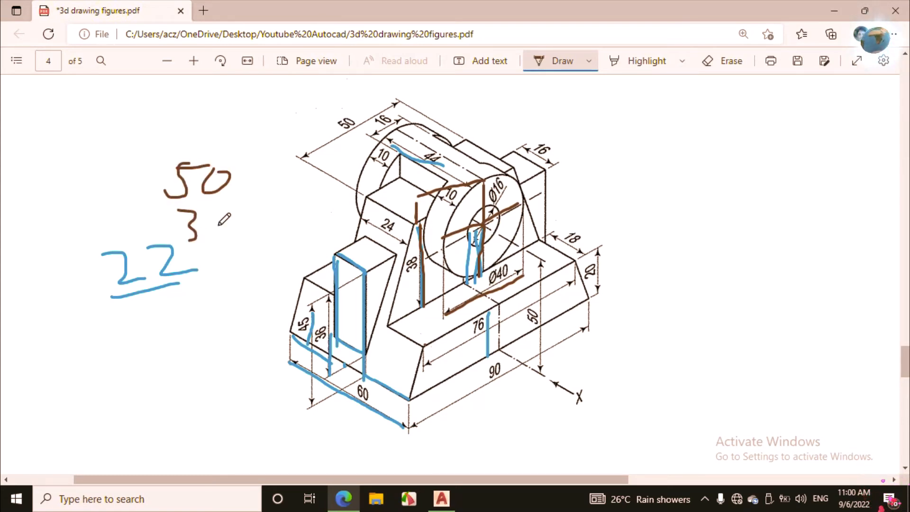
mouse_move(239, 215)
left_mouse_down()
mouse_move(208, 232)
mouse_move(240, 219)
left_mouse_up()
left_click_drag(159, 270, 219, 259)
mouse_move(187, 290)
left_mouse_down()
mouse_move(191, 315)
mouse_move(270, 300)
left_mouse_up()
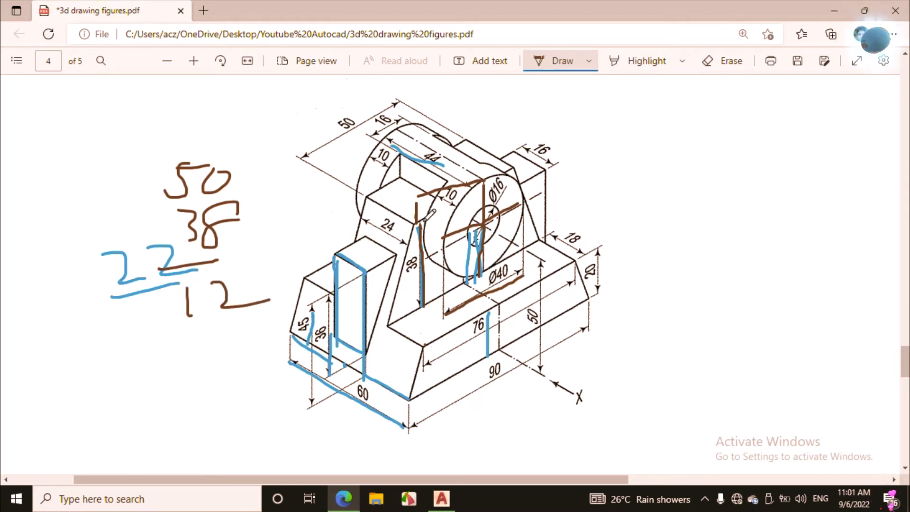
Step: Mark the 12 height at the support's front and rear shoulder corners, label it 12, and return to AutoCAD
left_click_drag(427, 217, 424, 195)
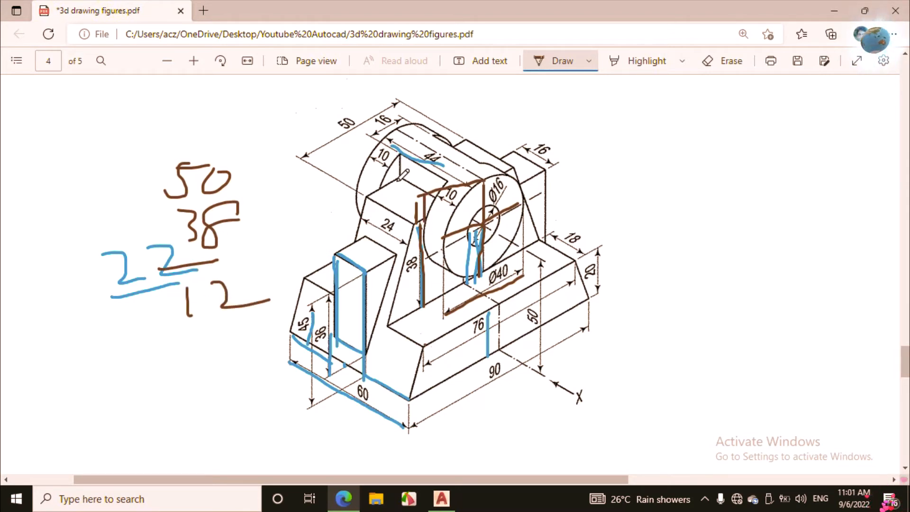
mouse_move(364, 200)
left_mouse_down()
mouse_move(365, 165)
mouse_move(401, 154)
left_mouse_up()
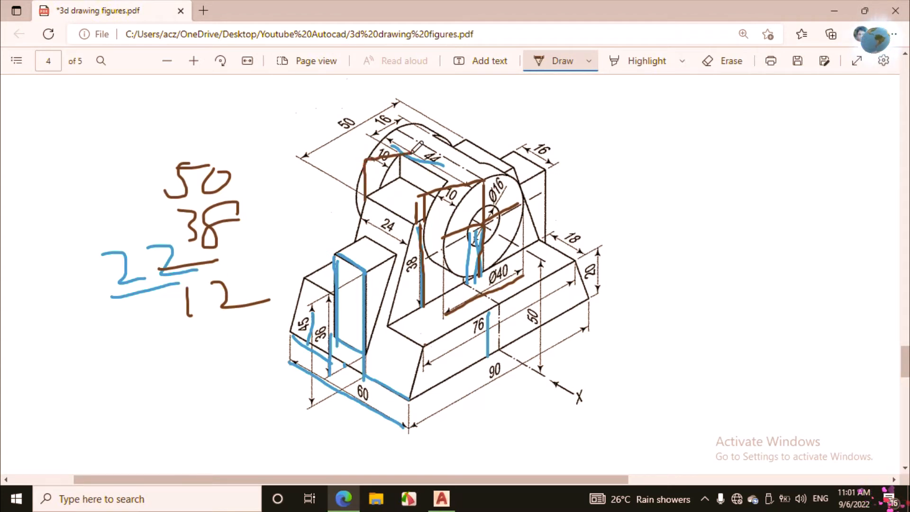
left_click_drag(366, 199, 368, 157)
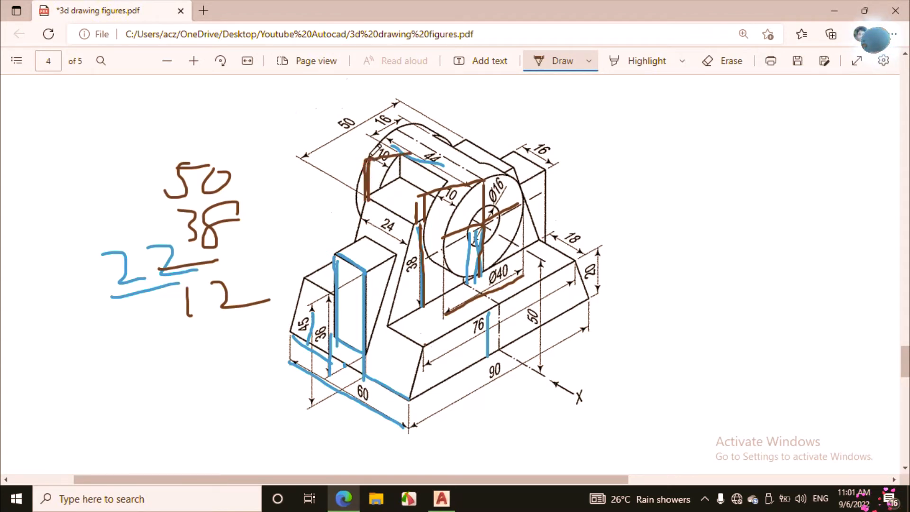
mouse_move(429, 148)
left_mouse_down()
mouse_move(372, 157)
mouse_move(367, 196)
mouse_move(328, 198)
mouse_move(354, 203)
left_mouse_up()
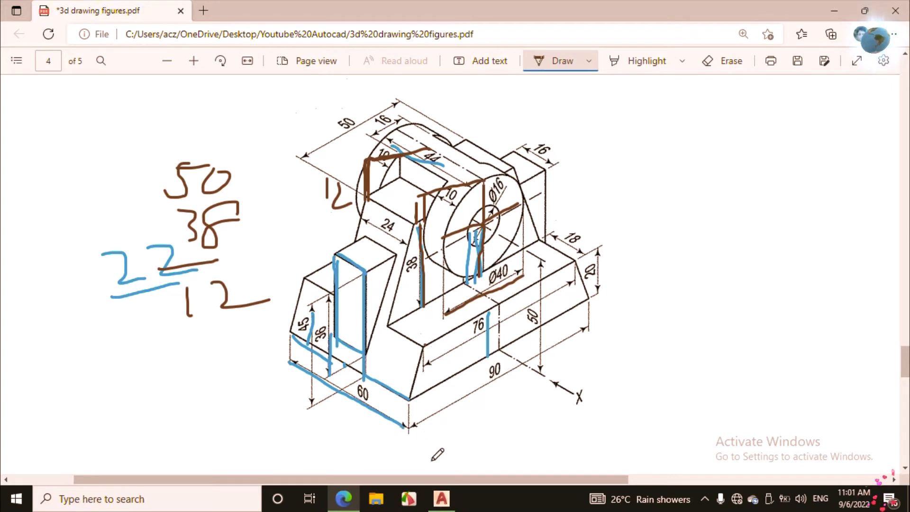
left_click(442, 498)
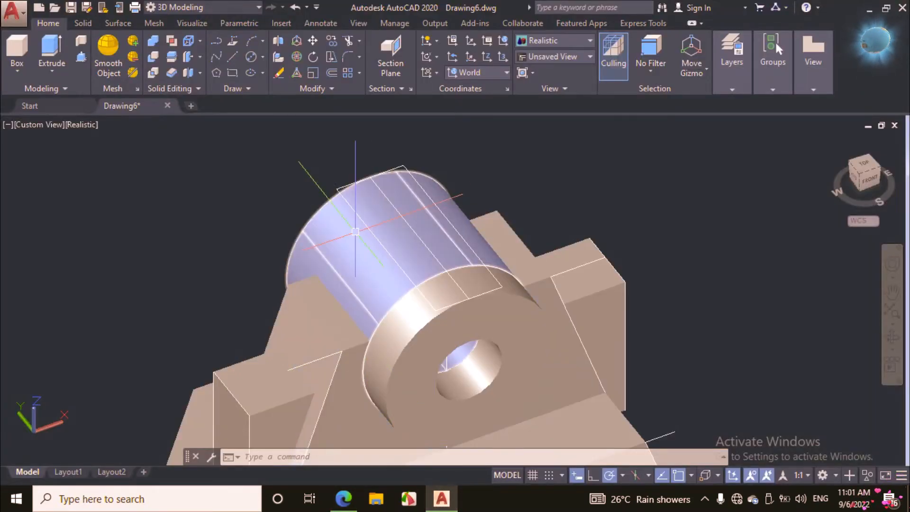
Step: Press-pull the support's two shoulder faces on either side of the cylinder upward by 12
middle_click_drag(701, 286, 605, 189, "shift")
right_click(603, 158)
left_click(616, 166)
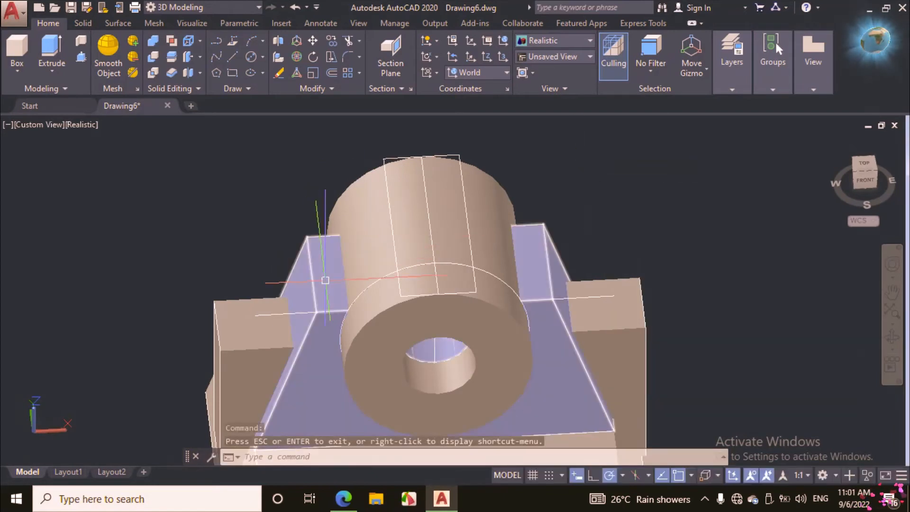
left_click(84, 55)
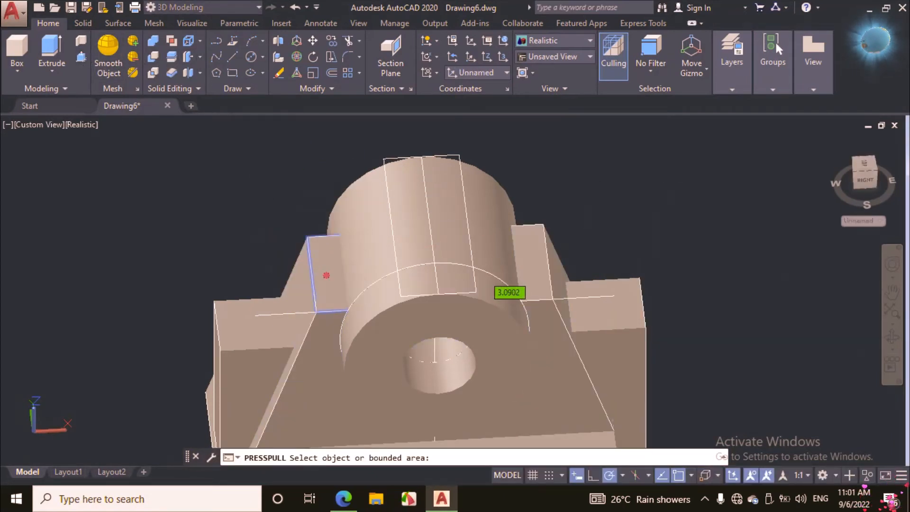
left_click(326, 275)
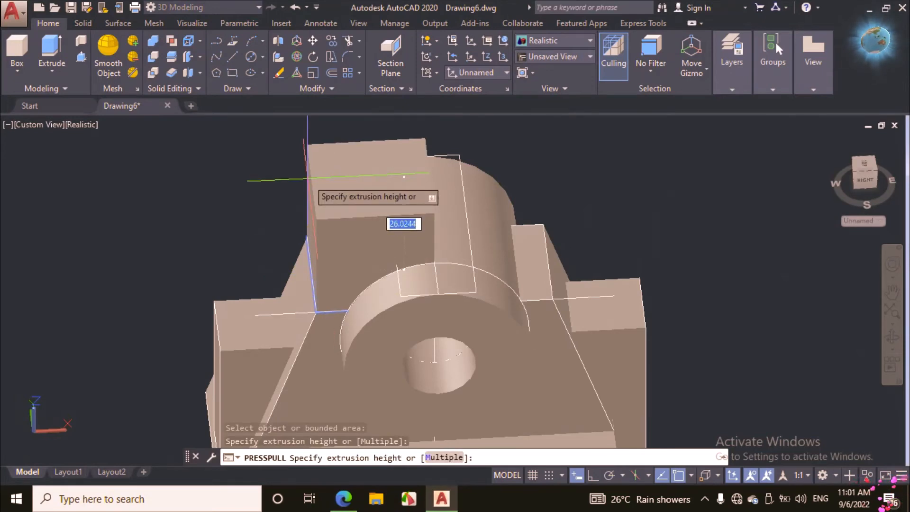
type("12")
key("Return")
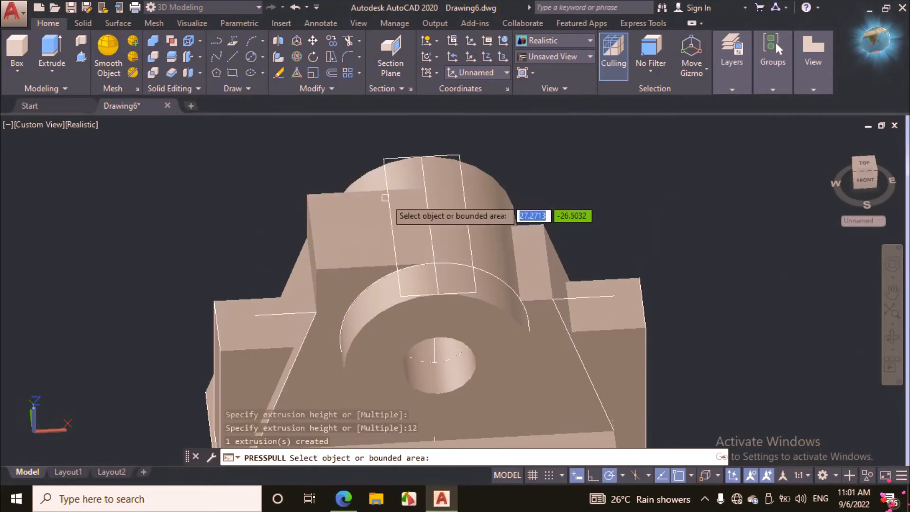
left_click(536, 272)
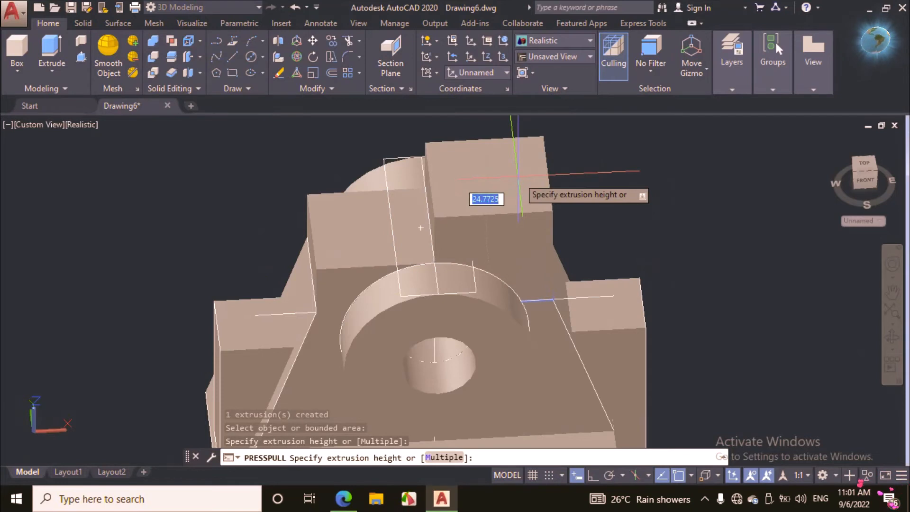
type("12")
key("Return")
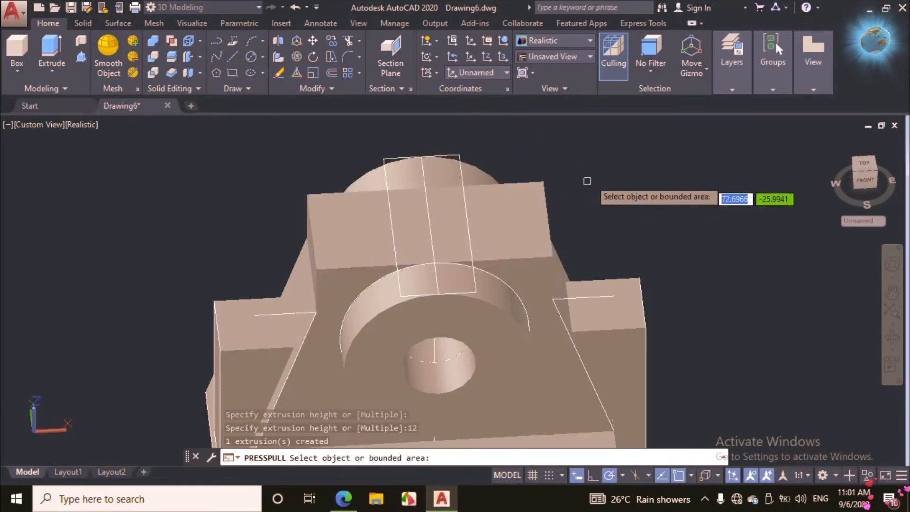
key("Return")
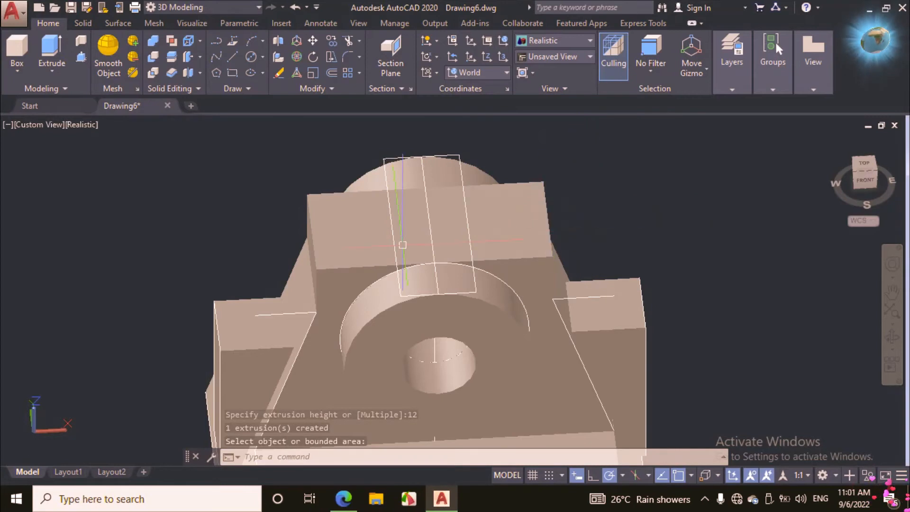
Step: Press-pull both halves of the 16-wide strip on the support's raised top face downward to cut the slot over the cylinder
scroll(346, 275, "up", 2)
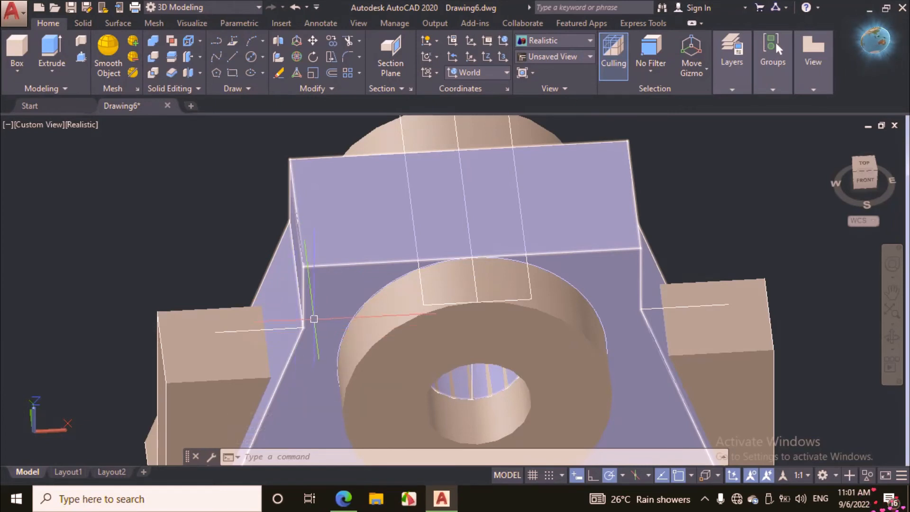
scroll(364, 244, "down", 2)
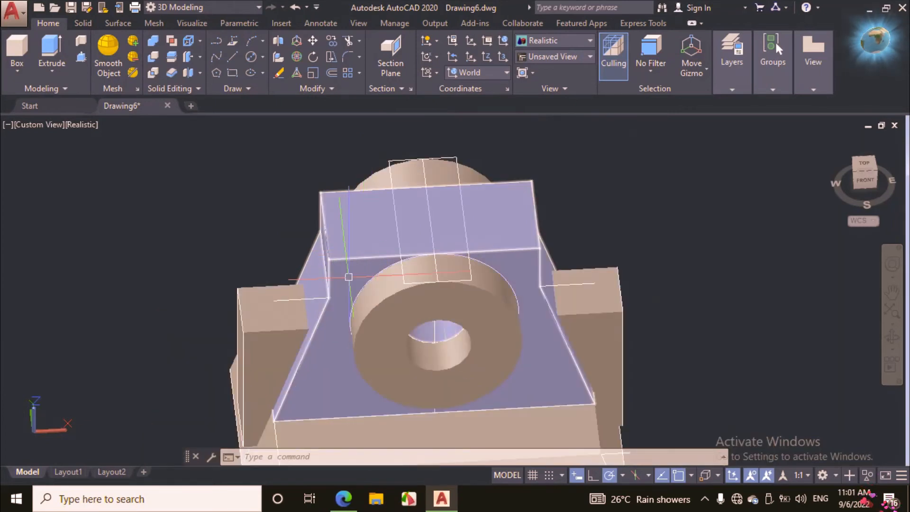
scroll(348, 277, "up", 2)
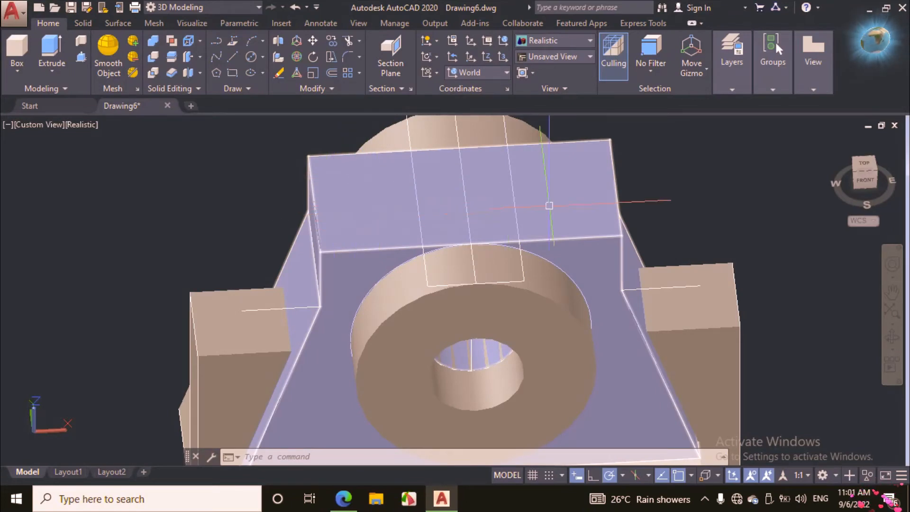
left_click(892, 338)
left_click_drag(763, 340, 726, 321)
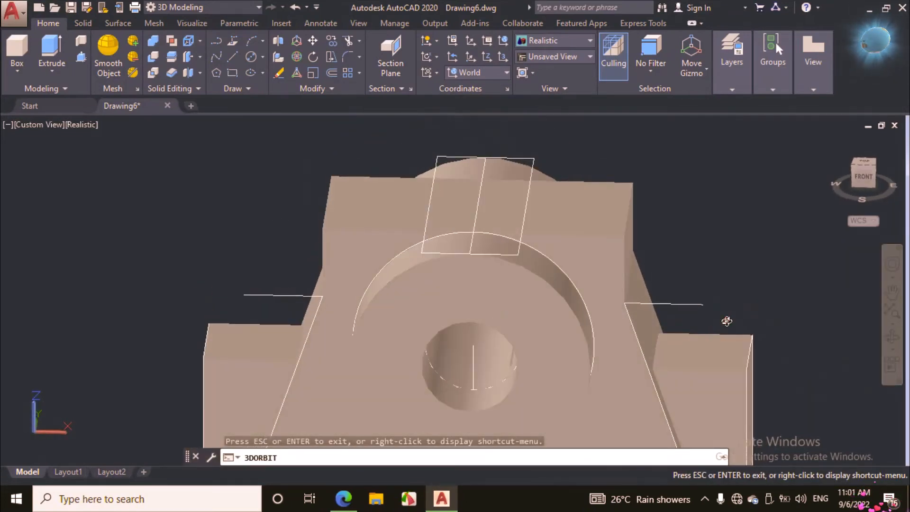
right_click(716, 170)
left_click(730, 177)
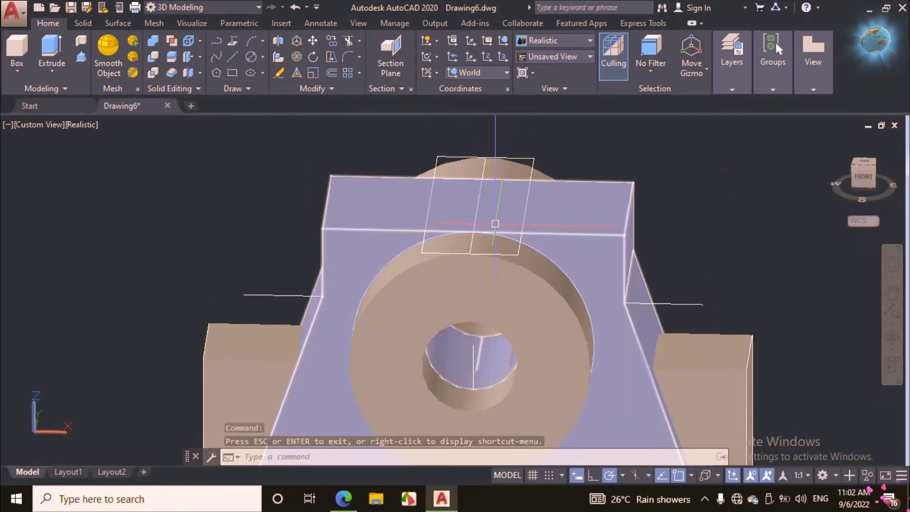
left_click(892, 337)
left_click_drag(757, 329, 754, 308)
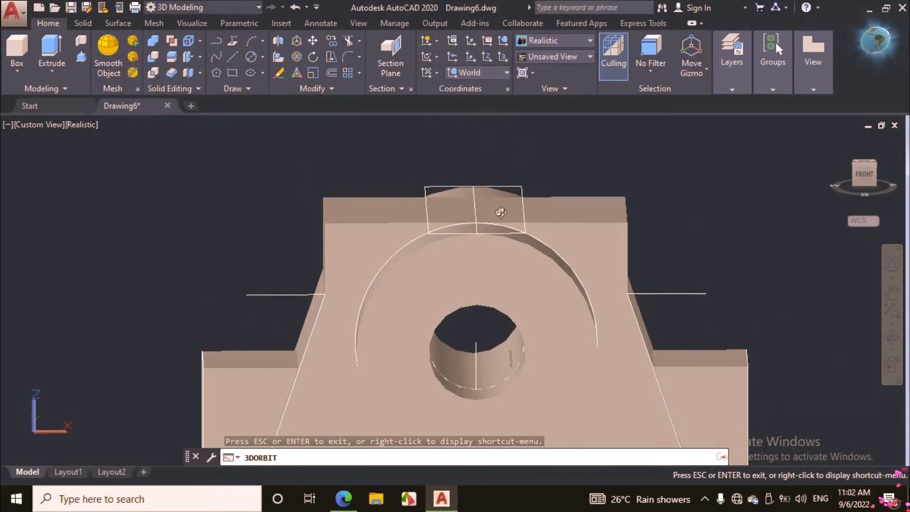
right_click(583, 163)
left_click(606, 167)
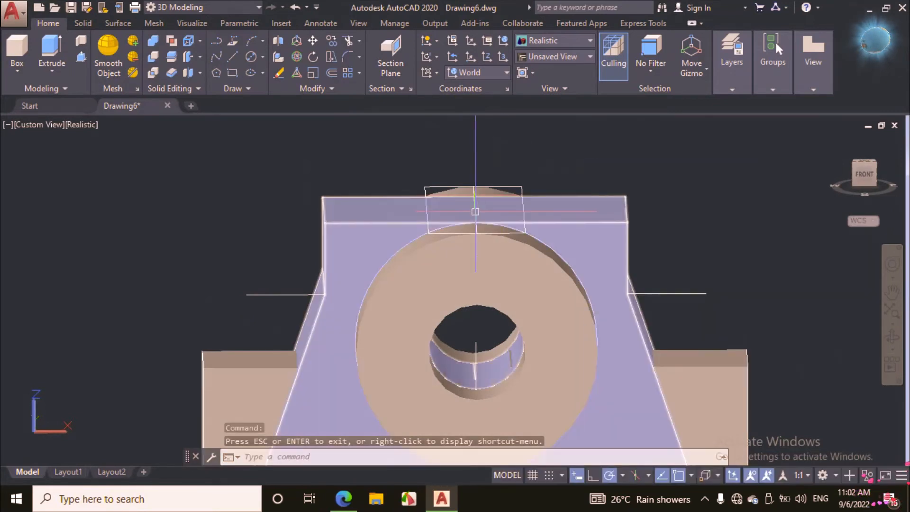
left_click(82, 58)
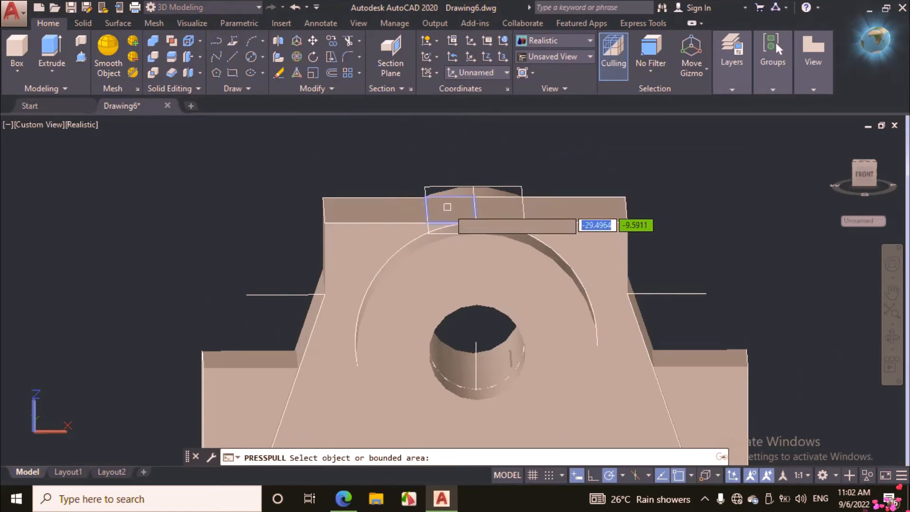
left_click(447, 207)
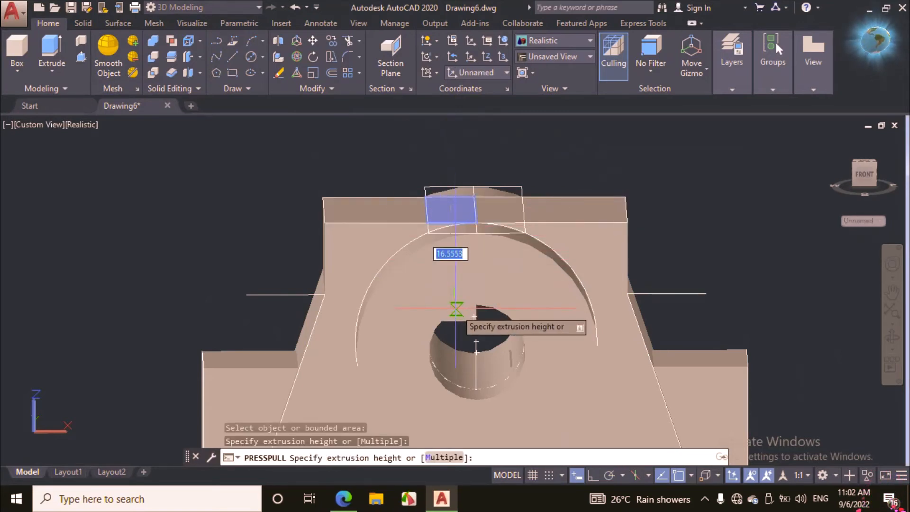
left_click(457, 275)
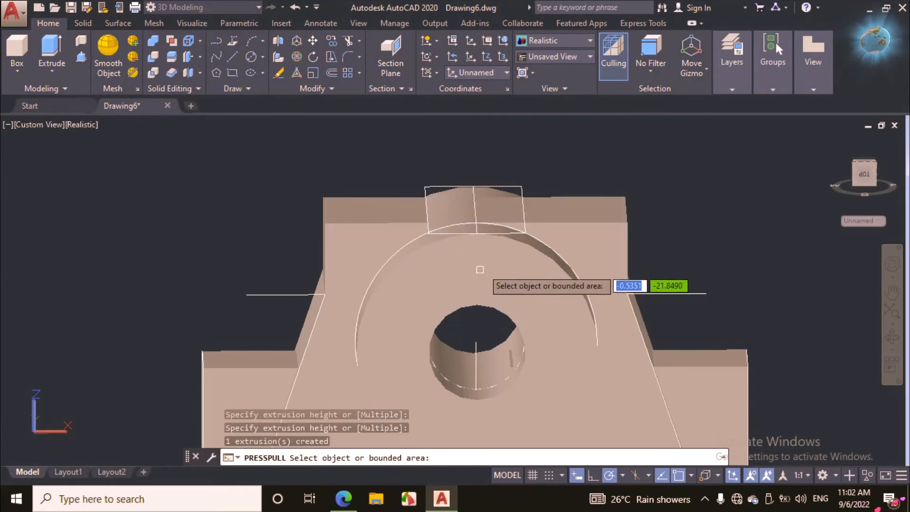
left_click(501, 208)
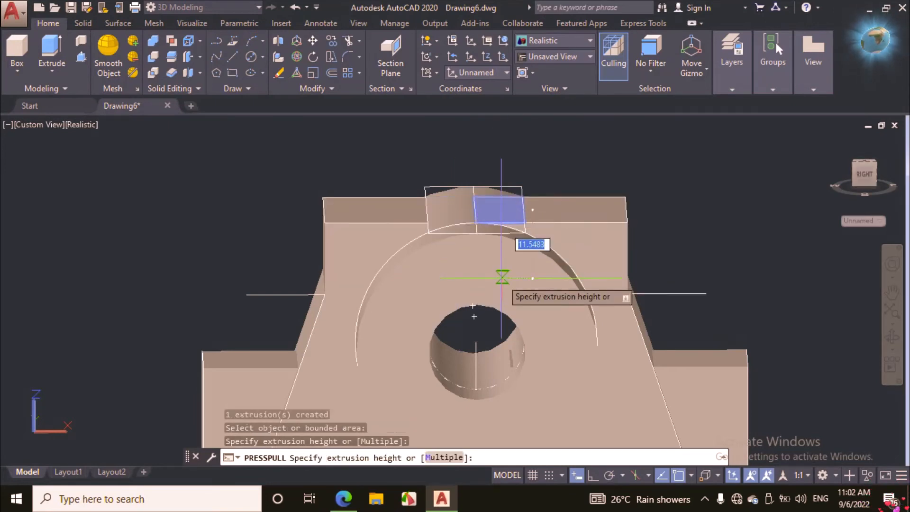
left_click(501, 278)
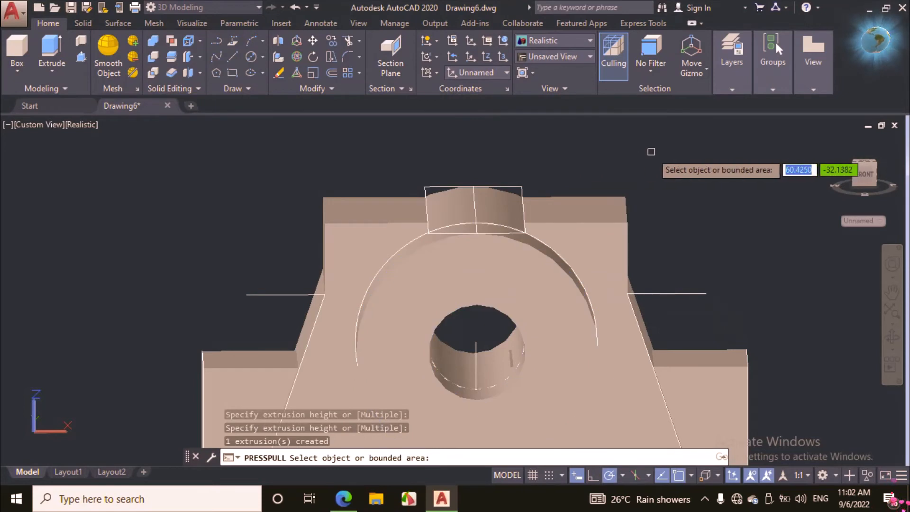
key("Return")
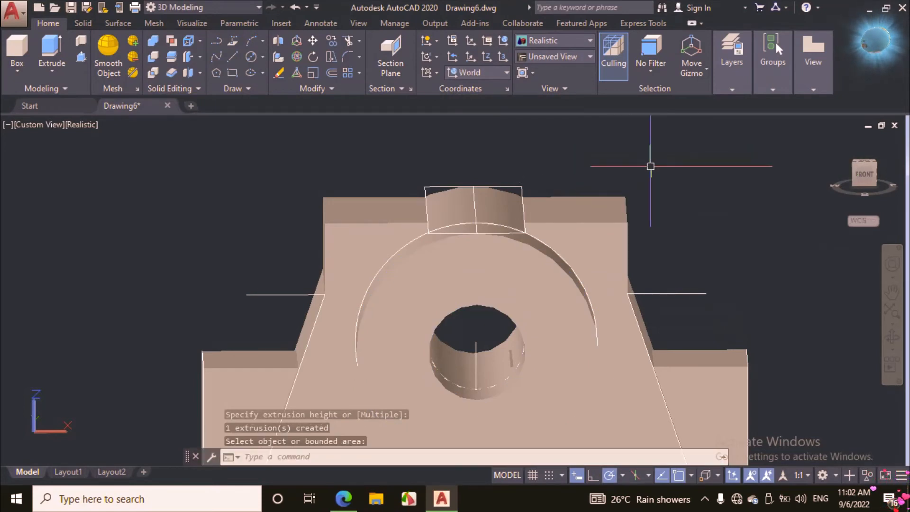
Step: Draw a closed rectangular line outline, 17 wide, around the top face of the shoulder left of the slot
left_click(890, 336)
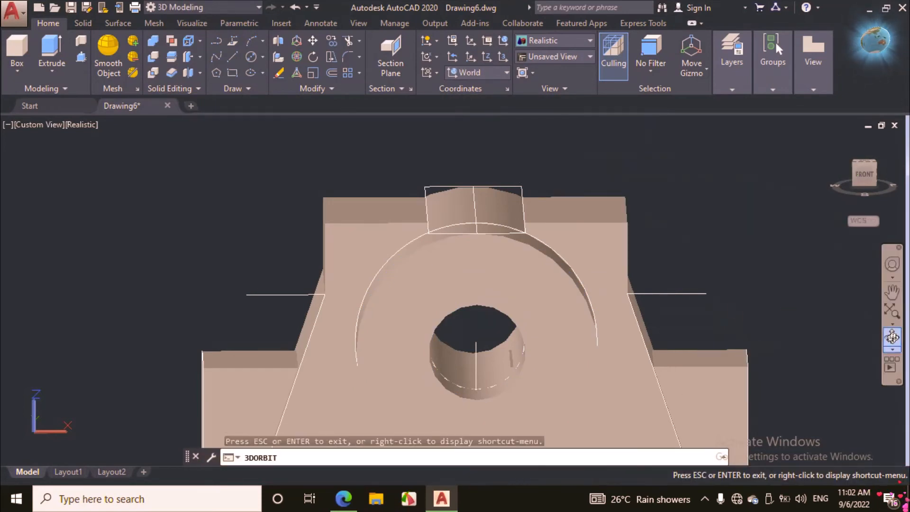
left_click_drag(590, 269, 579, 315)
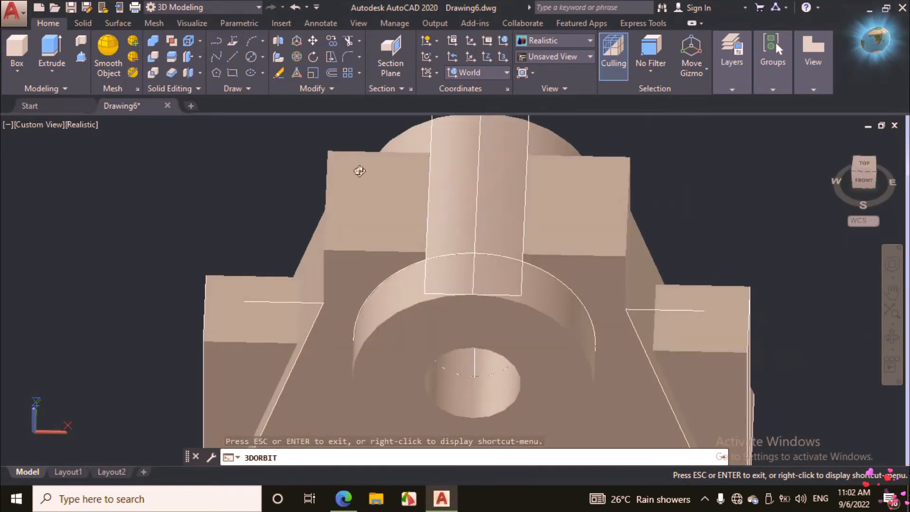
left_click_drag(567, 205, 522, 216)
right_click(667, 140)
left_click(693, 150)
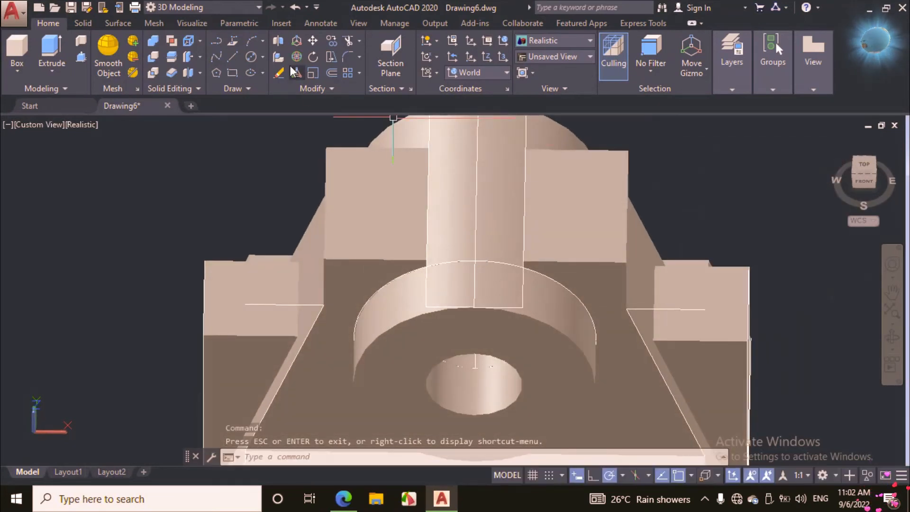
left_click(226, 54)
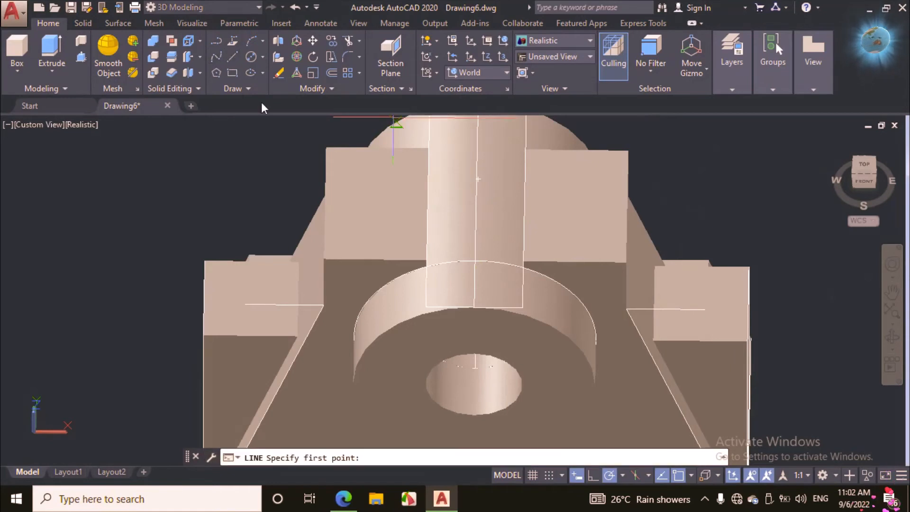
left_click(326, 147)
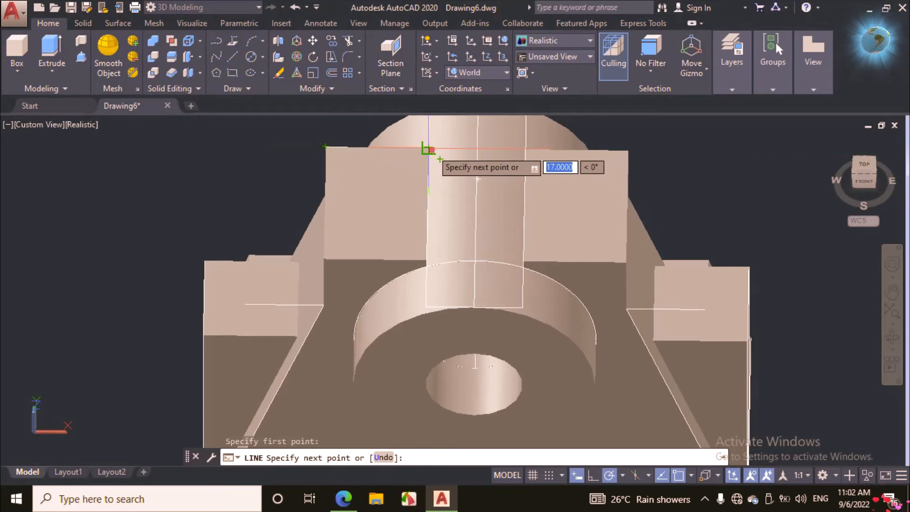
left_click(429, 149)
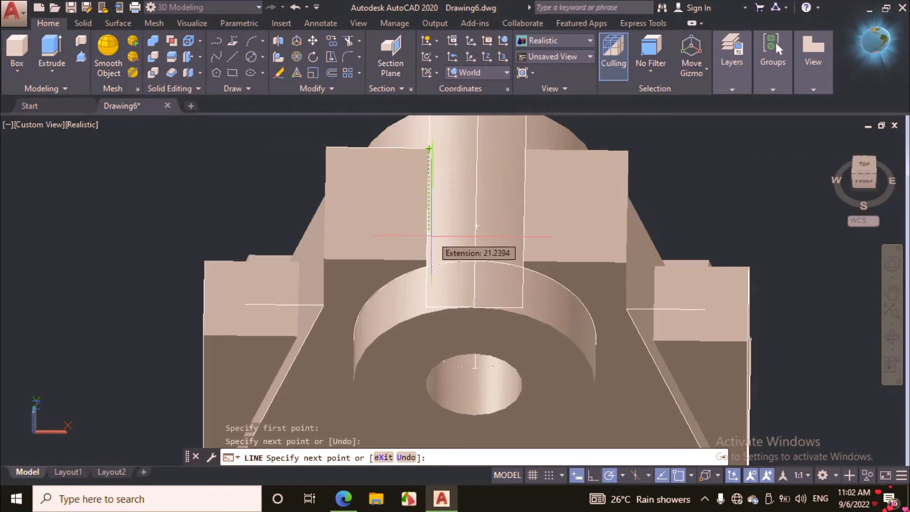
scroll(426, 260, "up", 3)
left_click(427, 260)
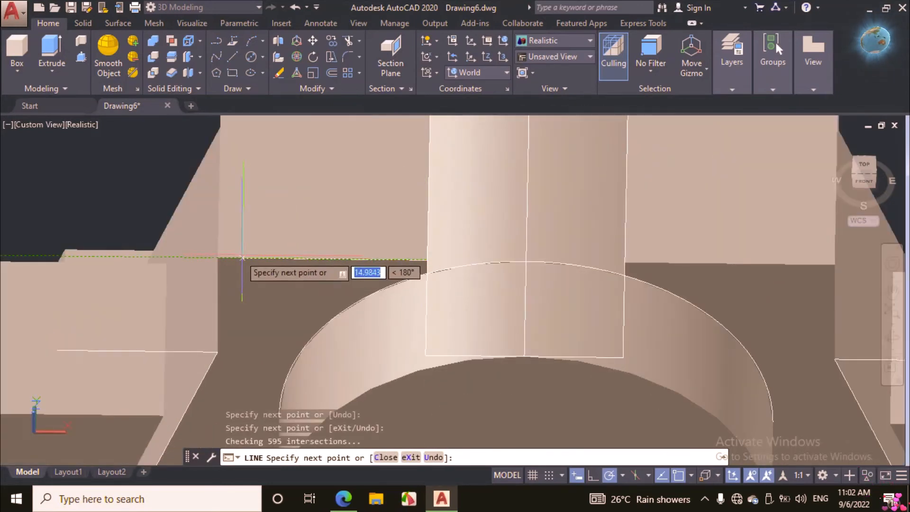
scroll(220, 263, "down", 3)
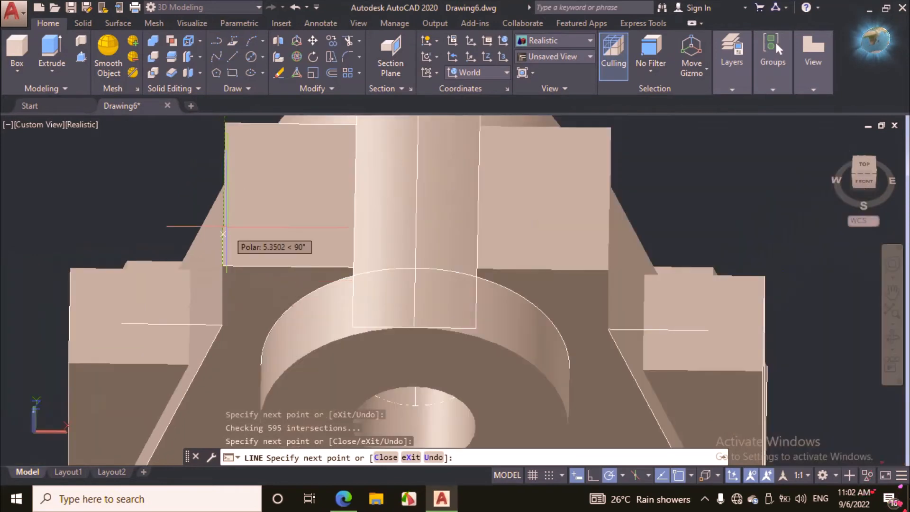
left_click(224, 124)
scroll(231, 190, "down", 4)
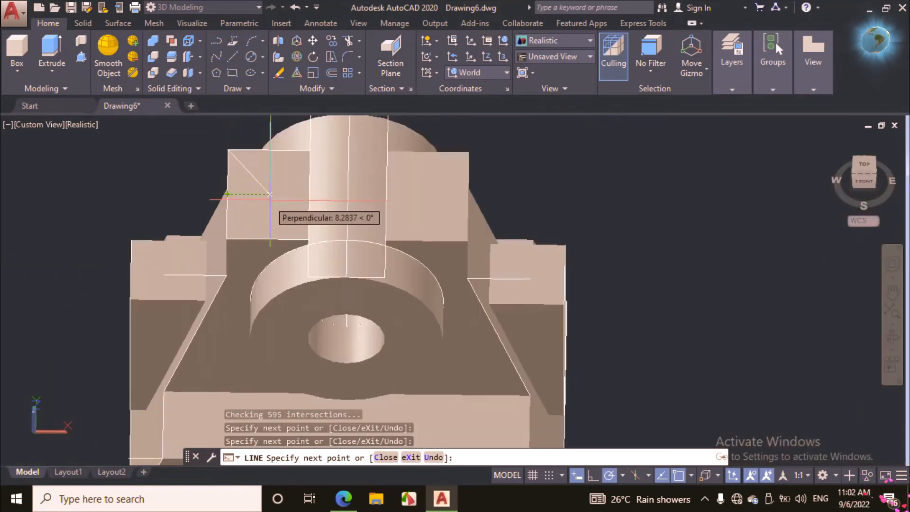
scroll(271, 195, "up", 3)
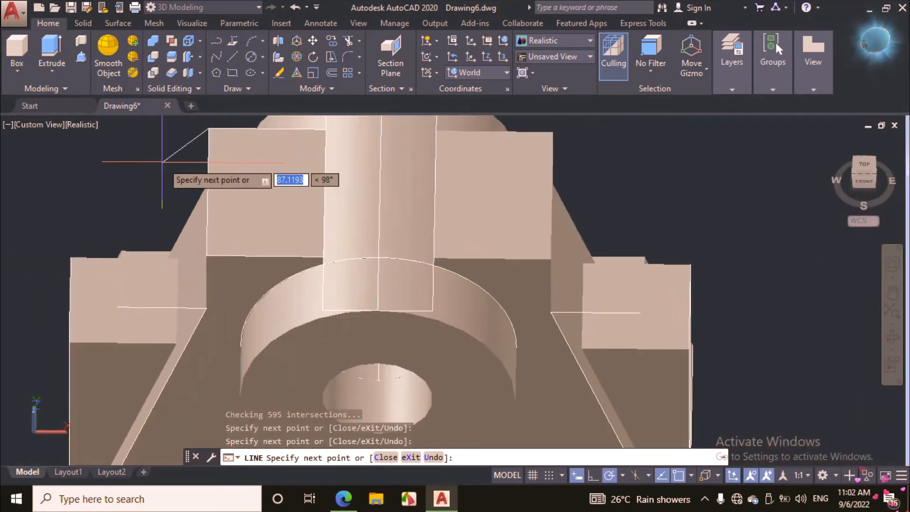
key("Return")
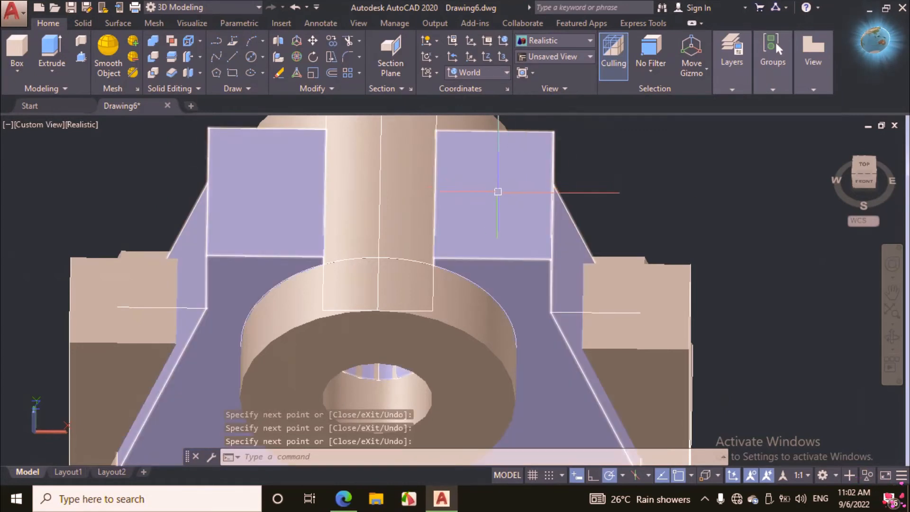
Step: Draw a 24-long line along the outer top edge of the shoulder right of the slot, from its rear corner to its front corner
type("l")
key("Return")
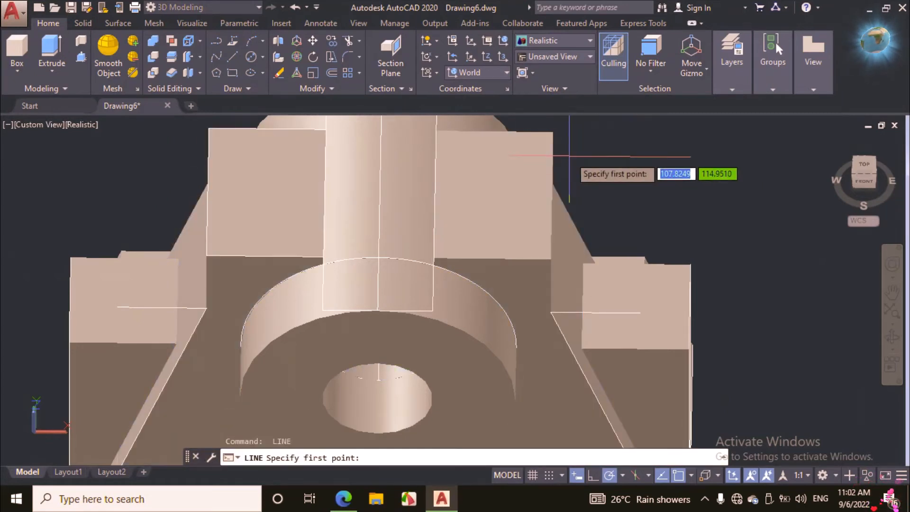
left_click(552, 132)
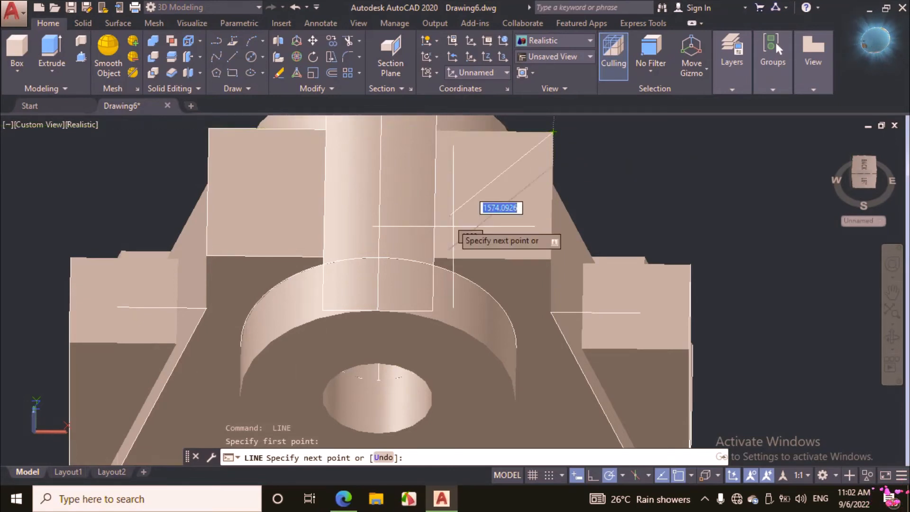
scroll(474, 199, "down", 3)
scroll(462, 208, "up", 6)
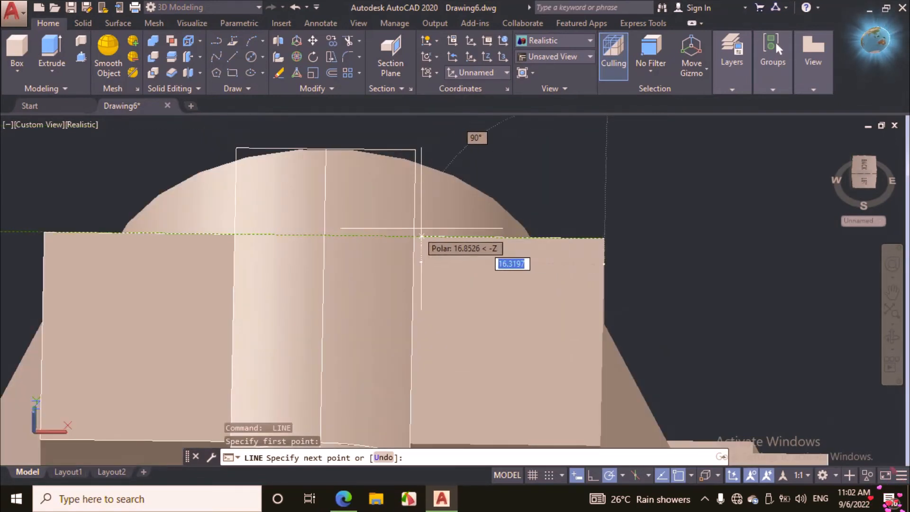
scroll(612, 327, "down", 2)
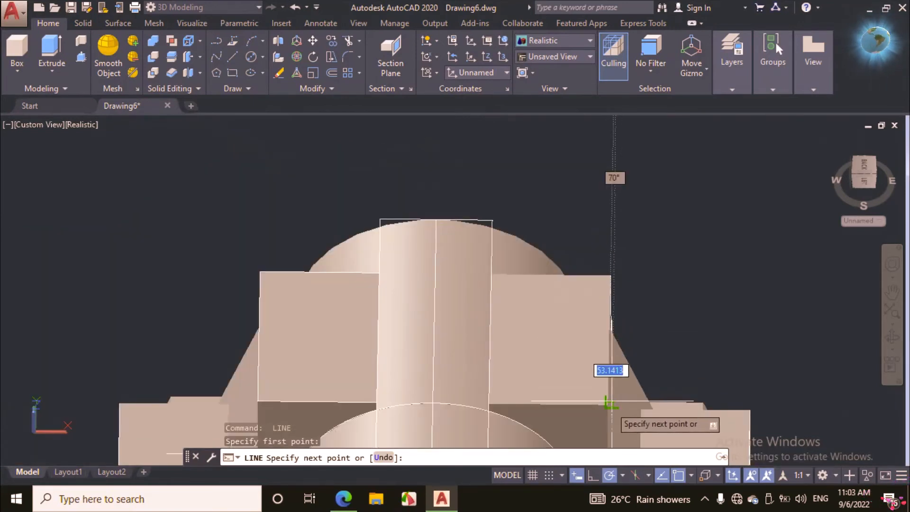
scroll(608, 402, "up", 3)
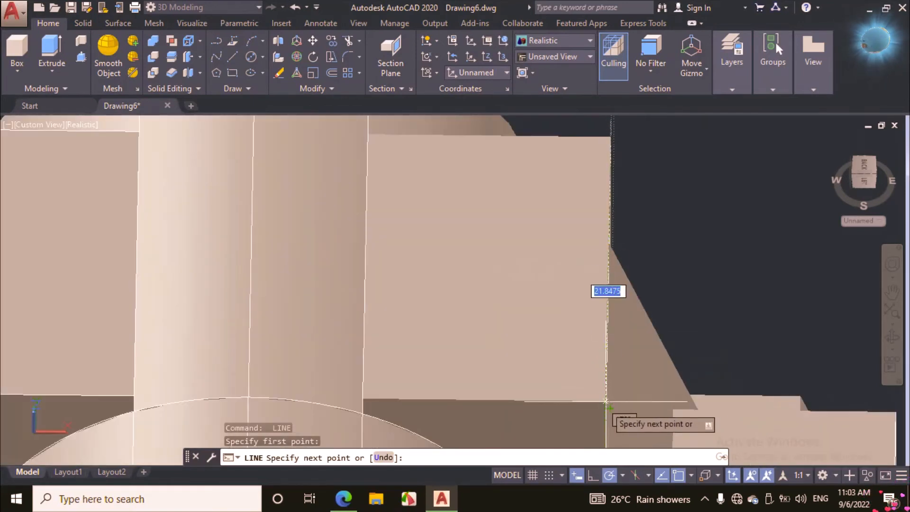
scroll(605, 402, "up", 2)
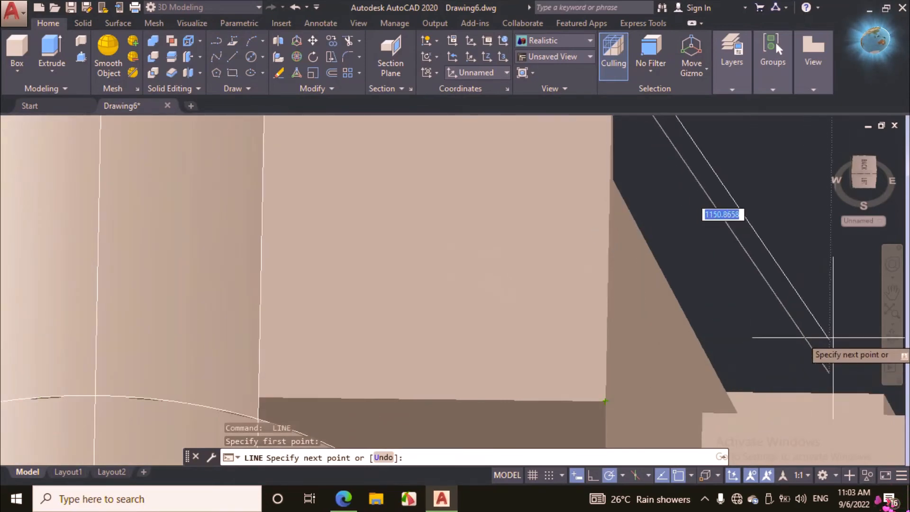
left_click(890, 338)
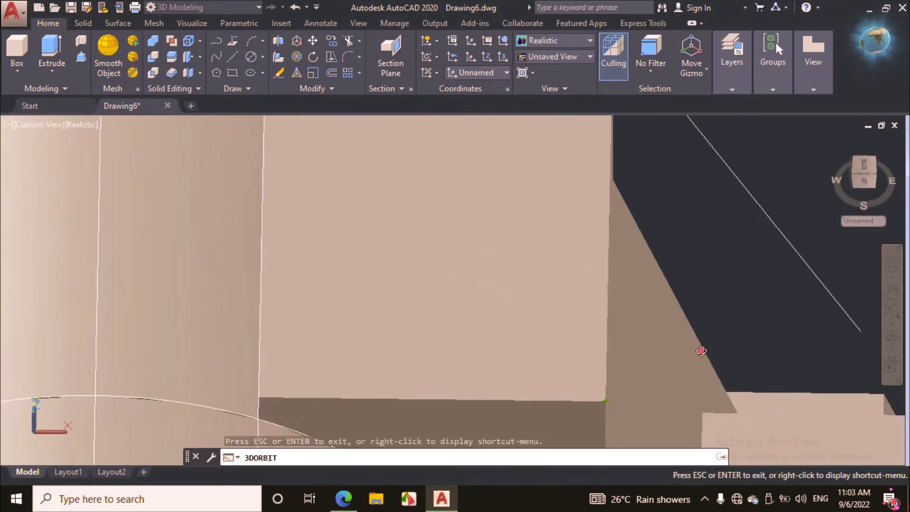
left_click_drag(701, 351, 573, 377)
right_click(761, 163)
left_click(765, 171)
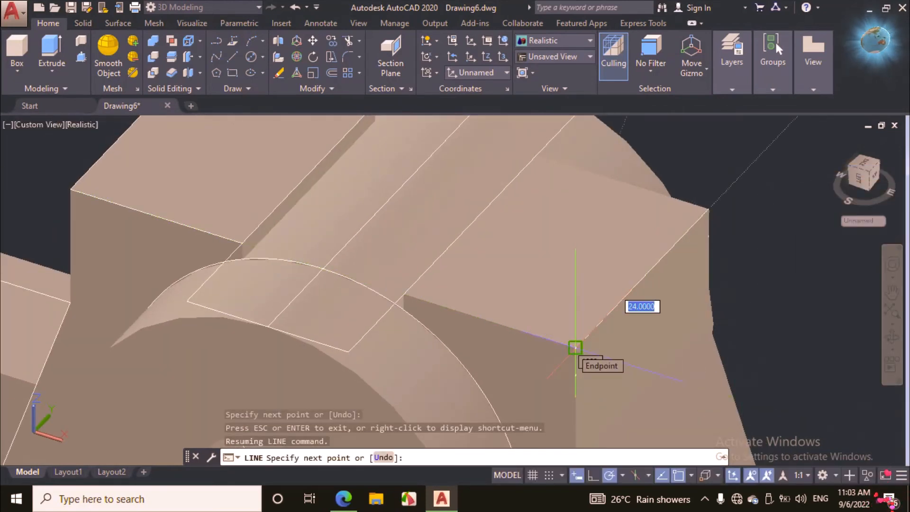
left_click(576, 347)
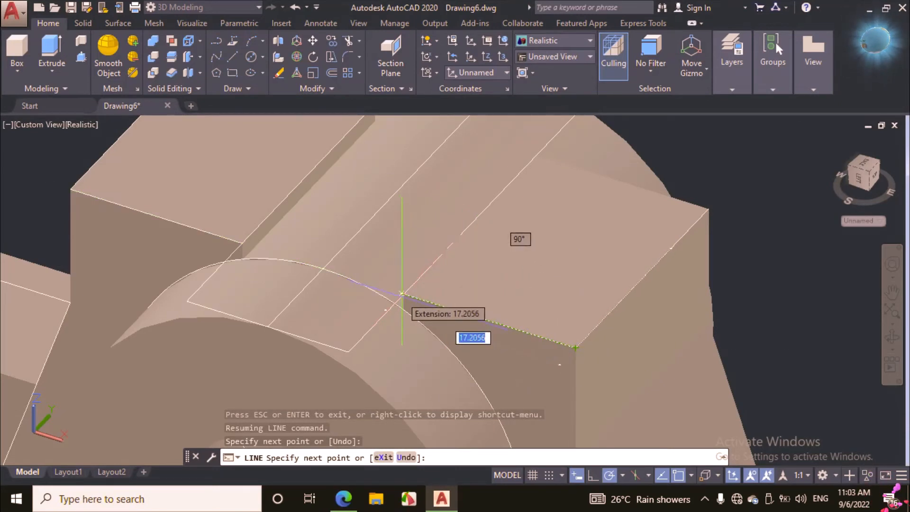
scroll(402, 294, "up", 3)
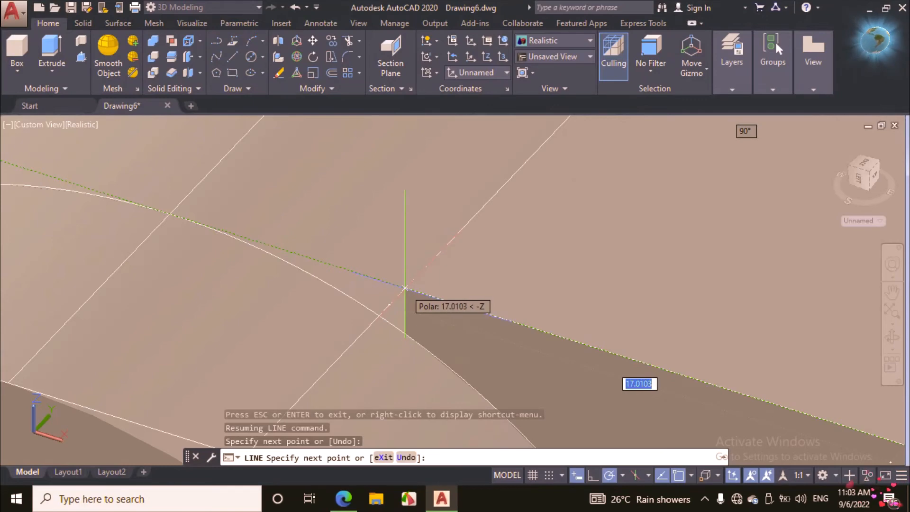
scroll(405, 288, "down", 1)
key("Escape")
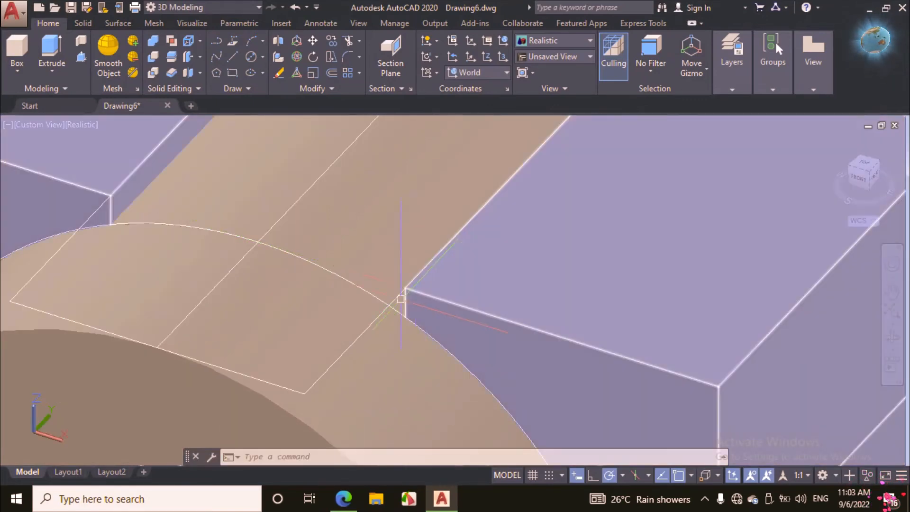
Step: Try to press-pull the top face of the shoulder left of the slot downward
scroll(405, 294, "down", 3)
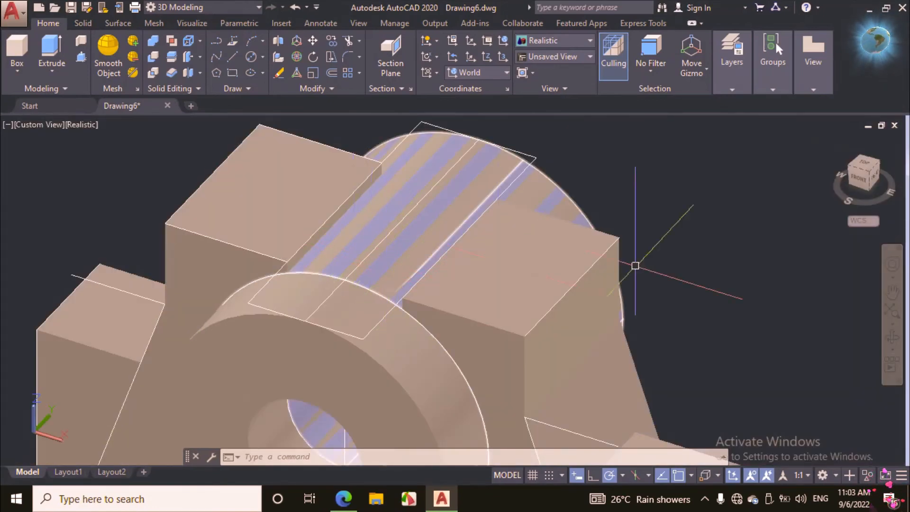
left_click(891, 338)
left_click_drag(668, 337, 702, 338)
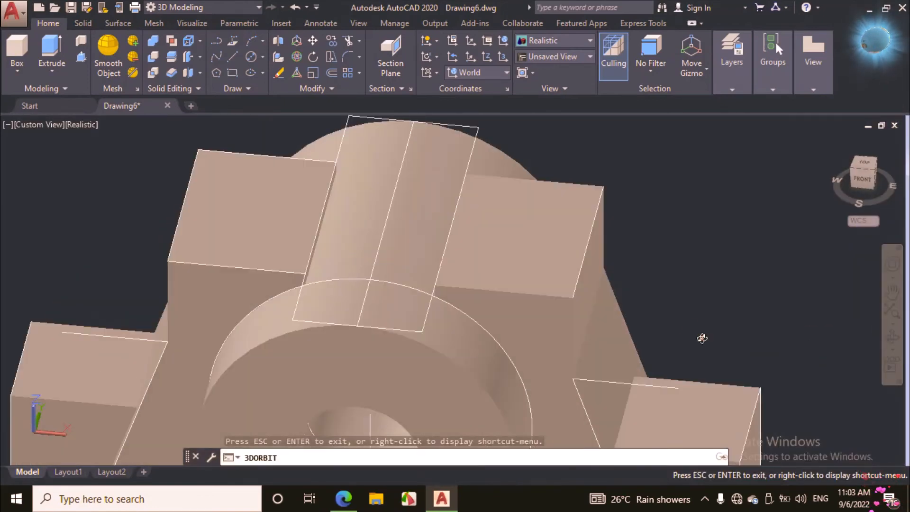
right_click(648, 195)
left_click(664, 199)
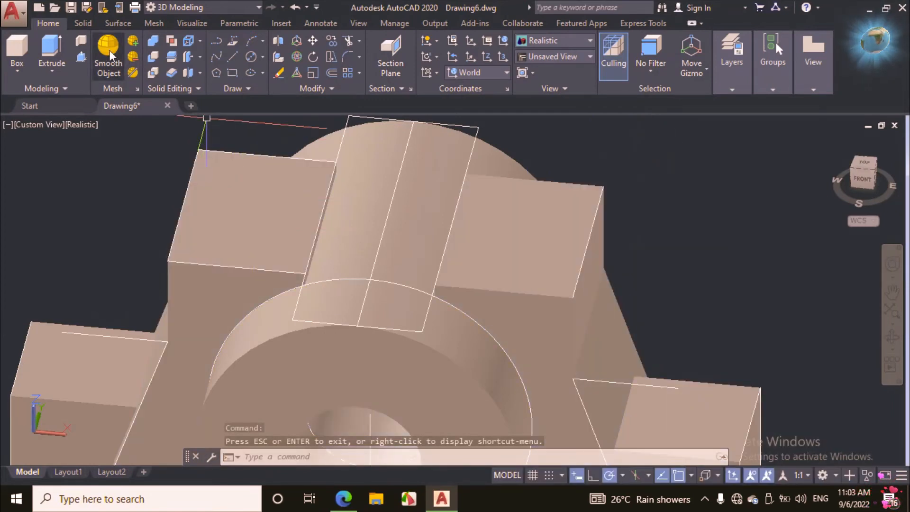
left_click(82, 57)
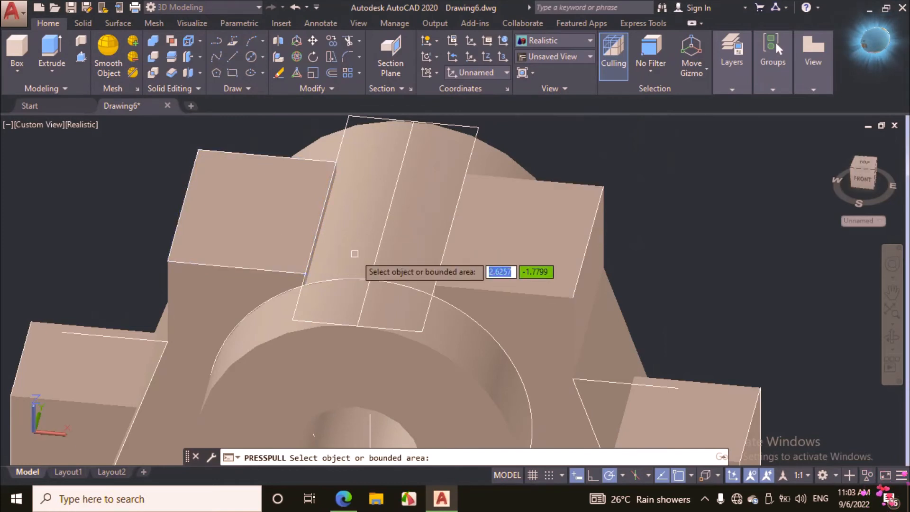
left_click(256, 228)
left_click(244, 274)
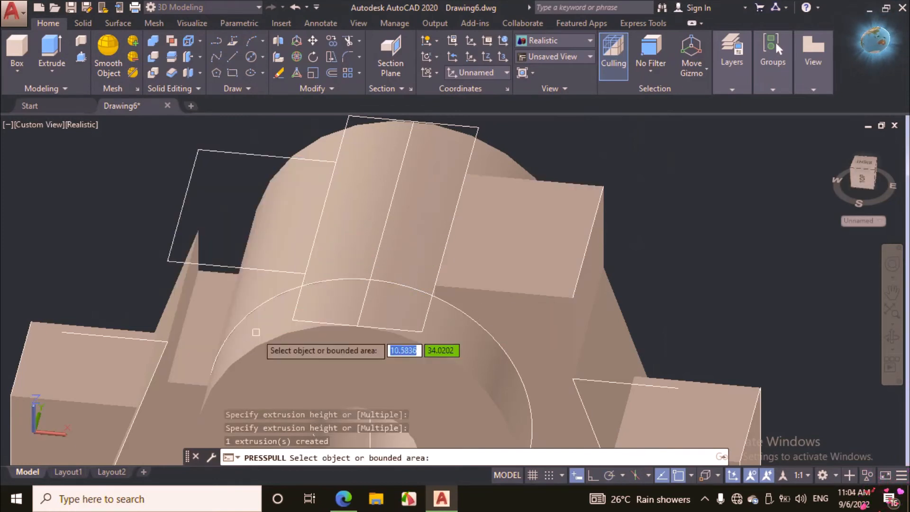
left_click(201, 327)
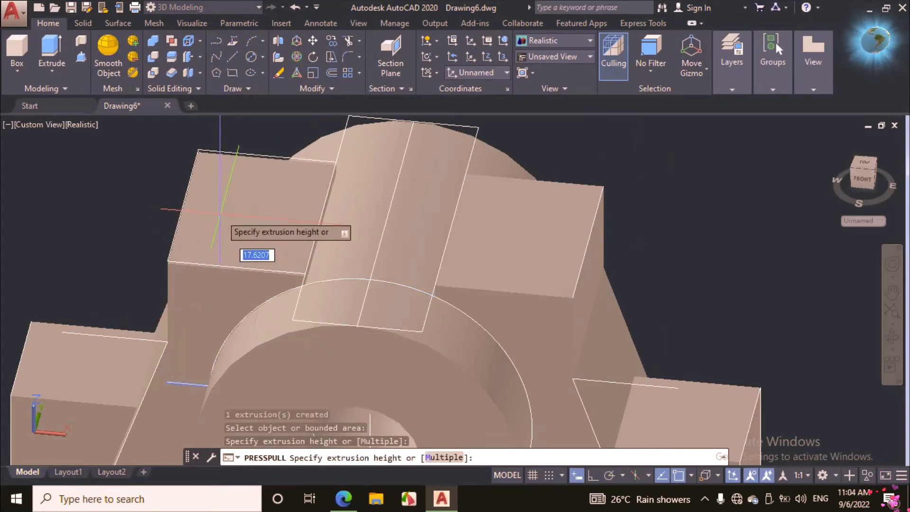
key("Escape")
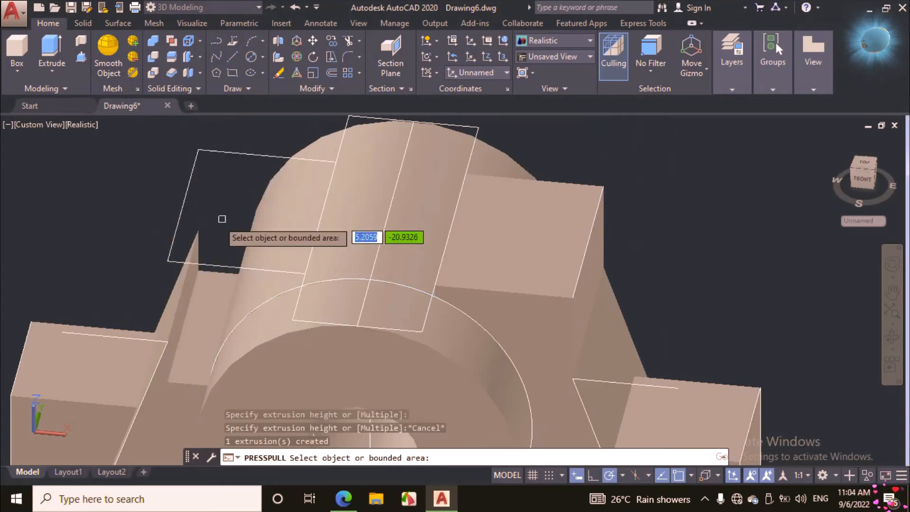
key("Escape")
key("ctrl+z")
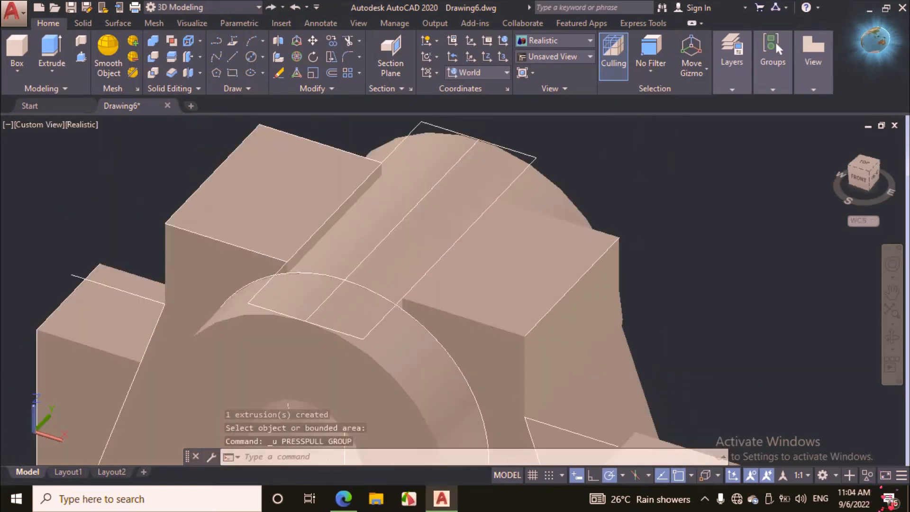
Step: Undo the shoulder outline lines and the press-pulled slot cut over the cylinder
key("ctrl+z")
key("ctrl+z")
key("ctrl+z")
key("ctrl+z")
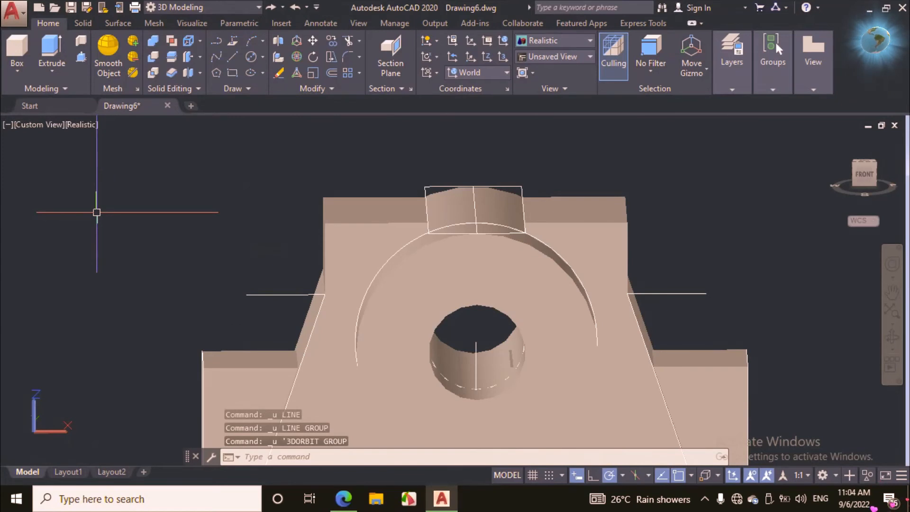
key("ctrl+z")
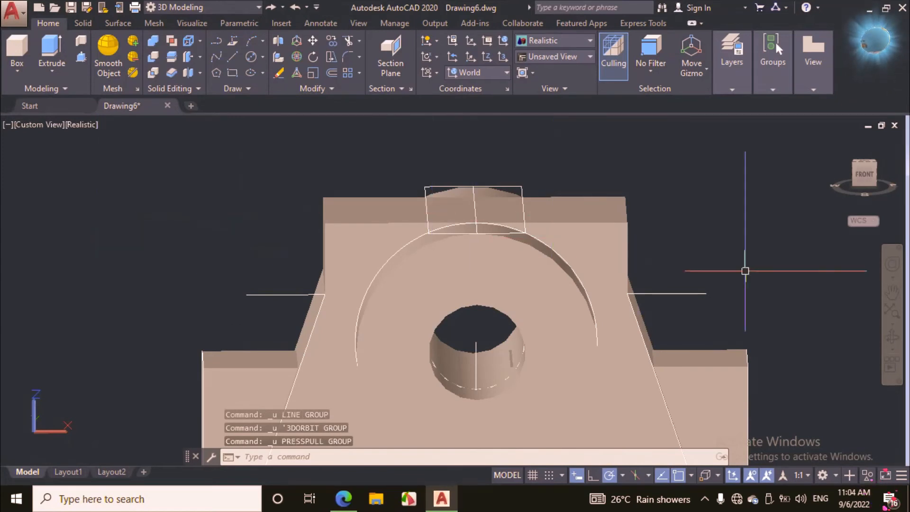
Step: Draw a closed rectangular line outline, 17 wide, on the support's top face left of the central strip, spanning its full depth
left_click(891, 337)
left_click_drag(672, 271, 636, 308)
mouse_move(482, 247)
left_mouse_down()
mouse_move(531, 294)
mouse_move(528, 238)
mouse_move(549, 270)
mouse_move(546, 302)
mouse_move(559, 299)
mouse_move(552, 351)
mouse_move(582, 252)
left_mouse_up()
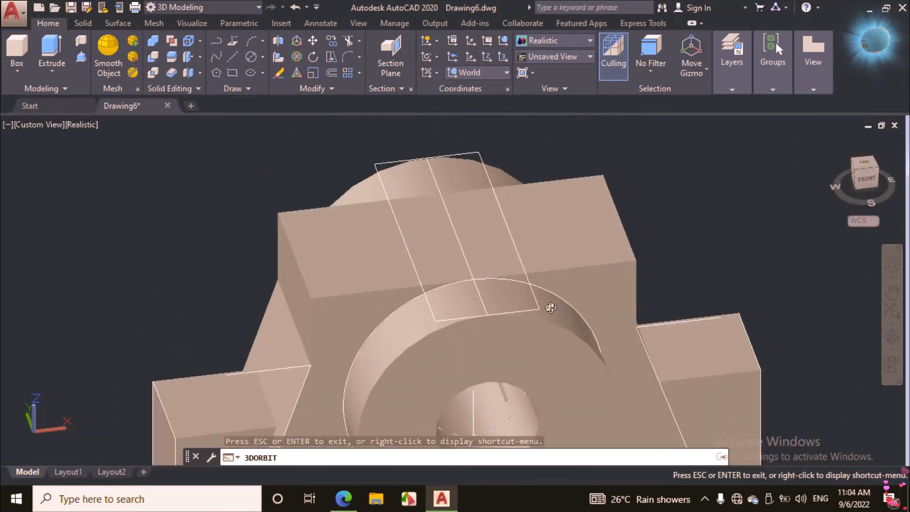
left_click_drag(551, 308, 599, 197)
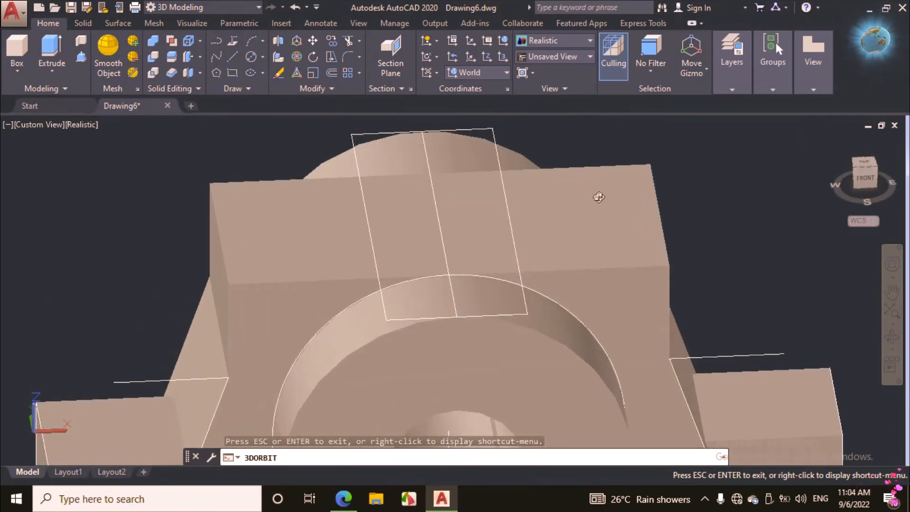
right_click(684, 150)
left_click(699, 156)
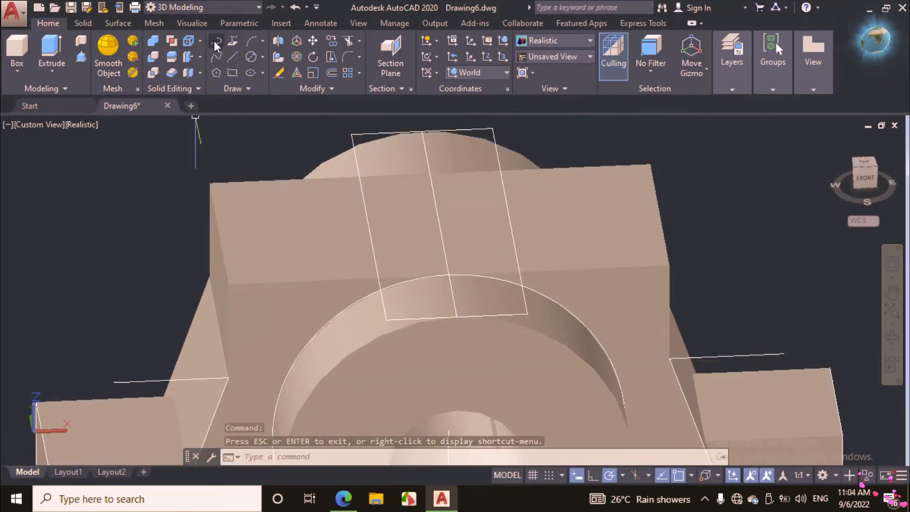
left_click(232, 58)
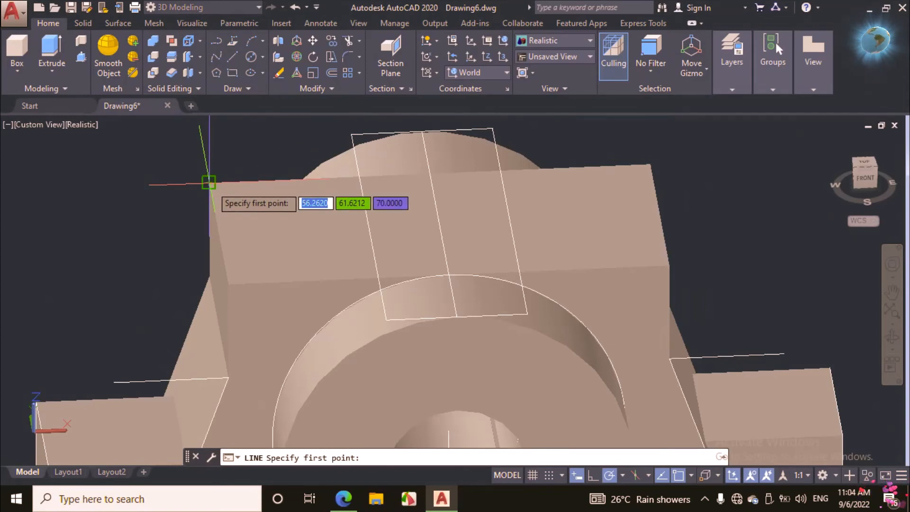
left_click(209, 183)
left_click(228, 284)
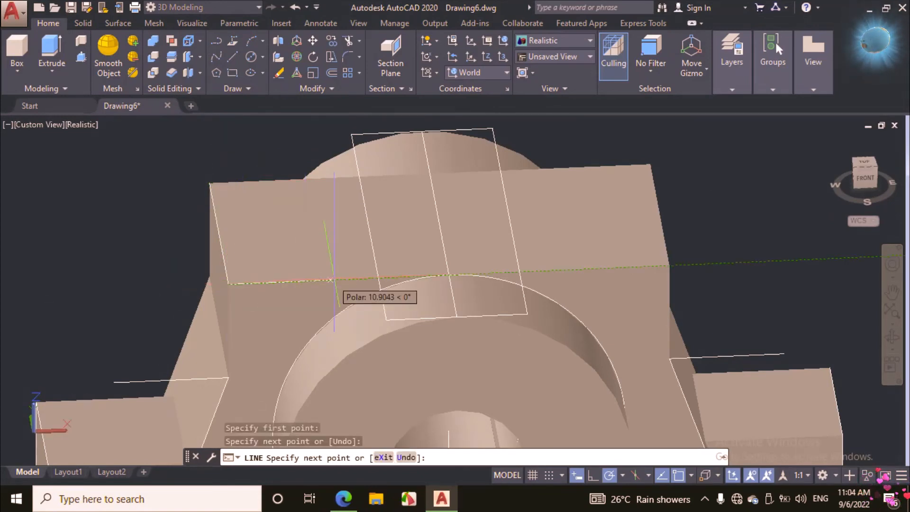
left_click(376, 279)
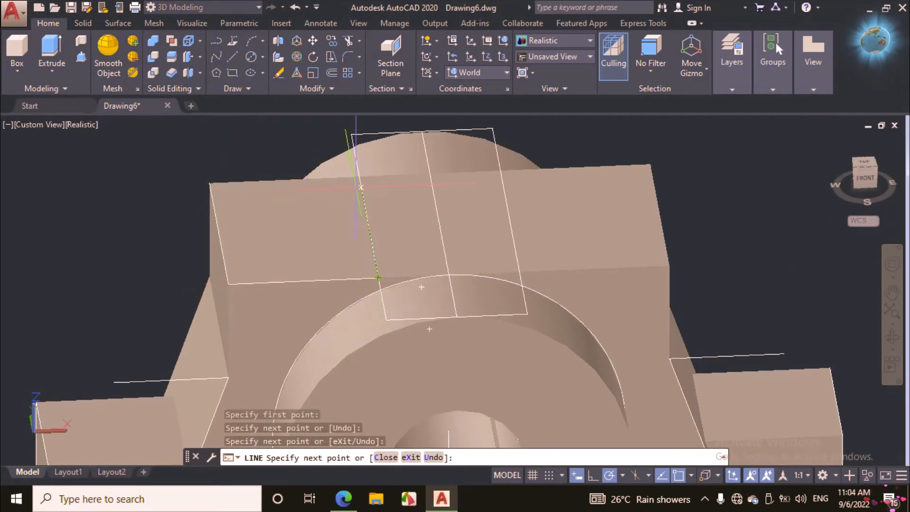
left_click(358, 179)
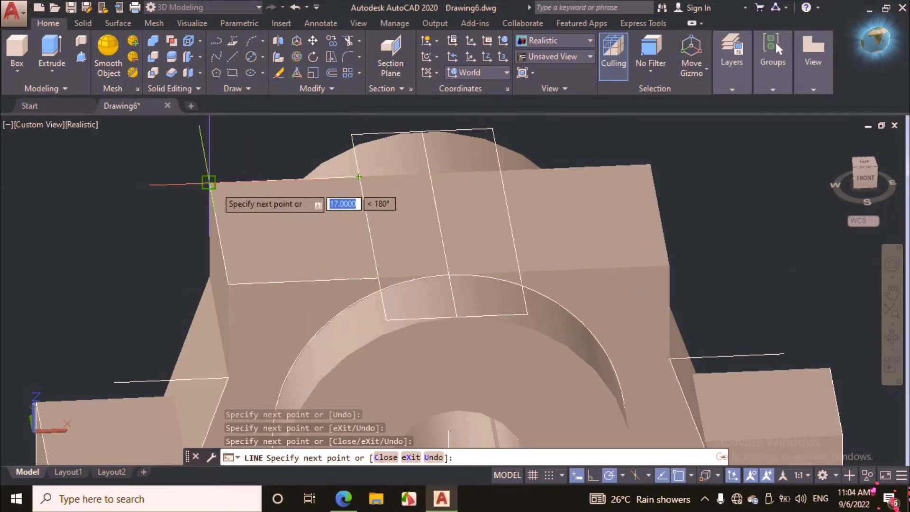
left_click(210, 183)
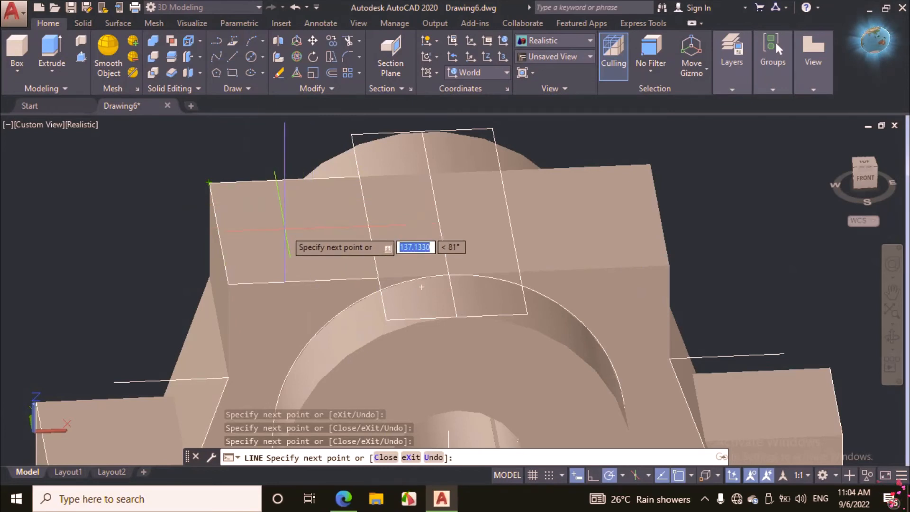
key("Return")
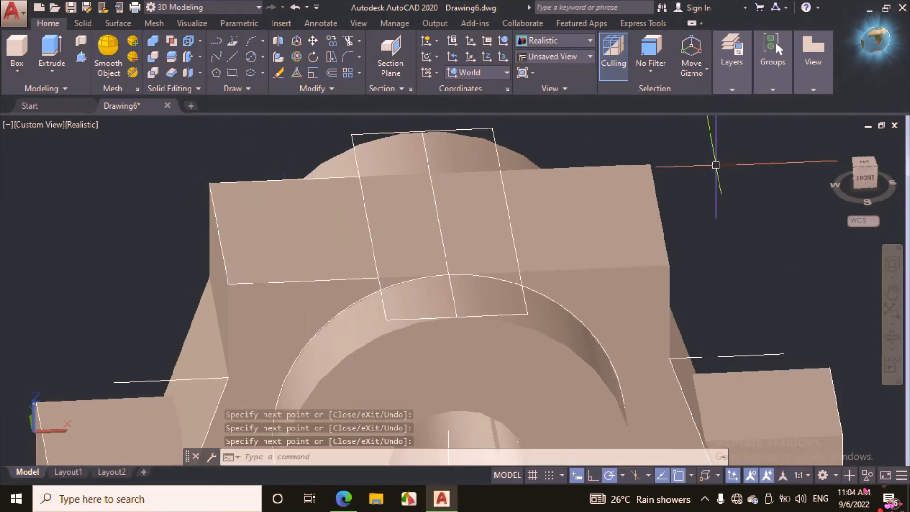
Step: Draw a closed 17 by 24 rectangular line outline on the support's top face right of the central strip
type("l")
key("Return")
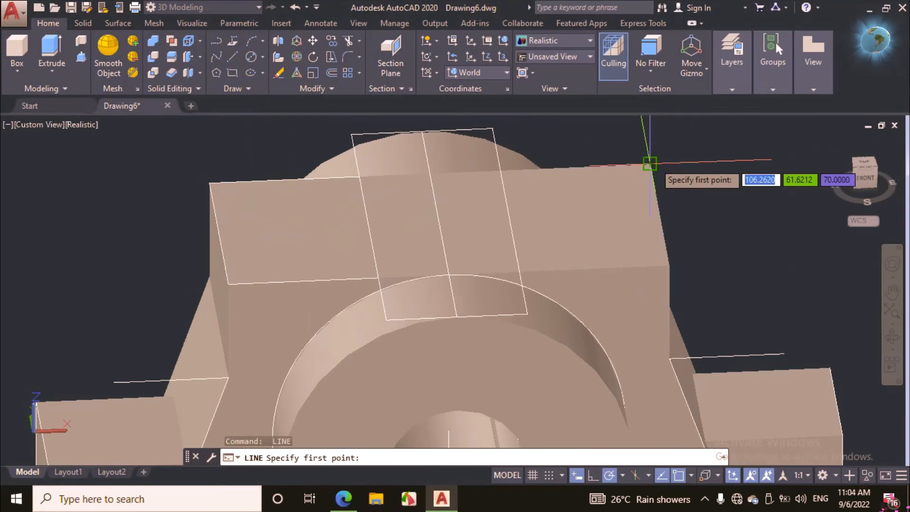
left_click(650, 164)
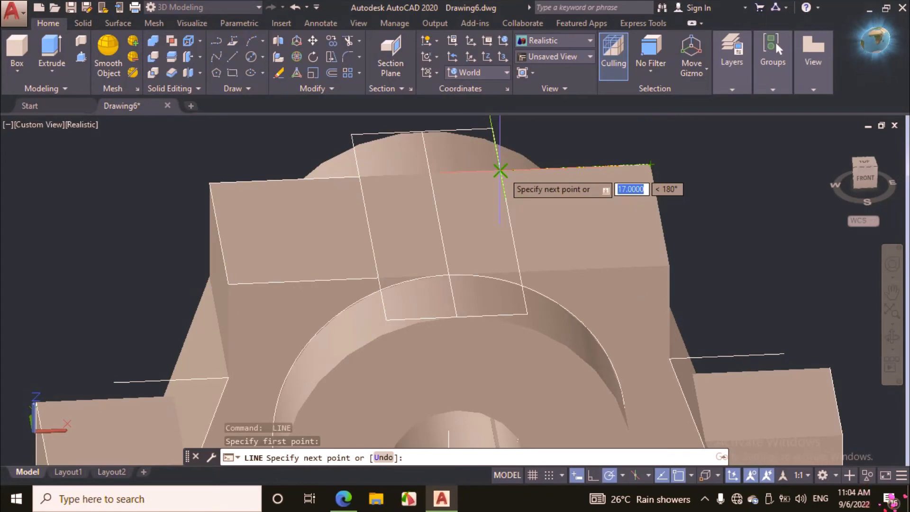
left_click(500, 170)
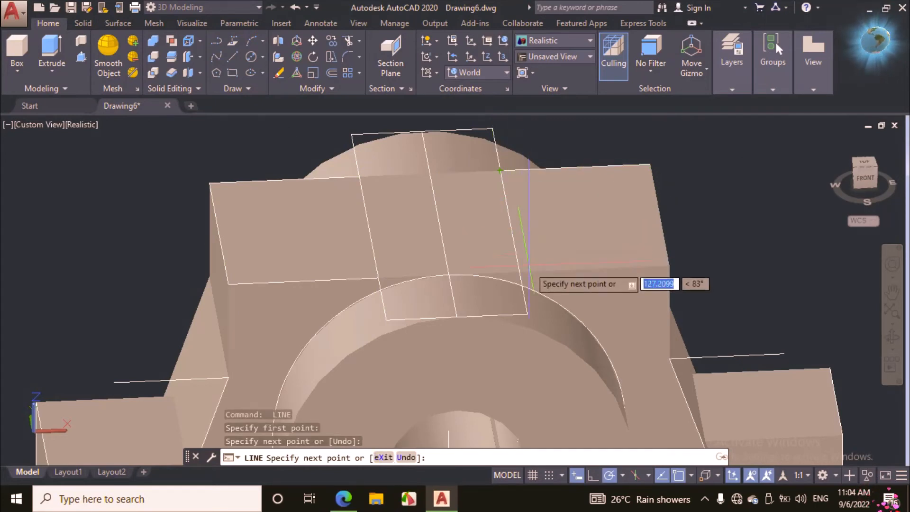
left_click(519, 273)
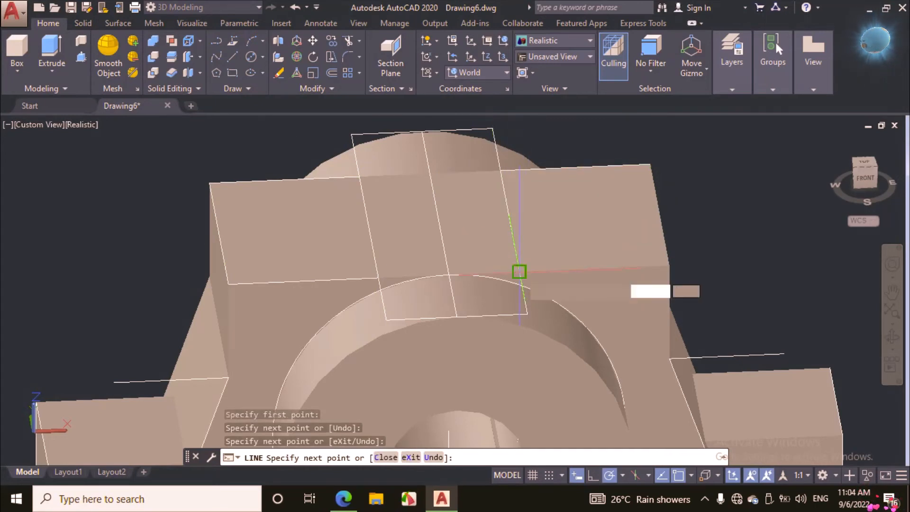
left_click(669, 265)
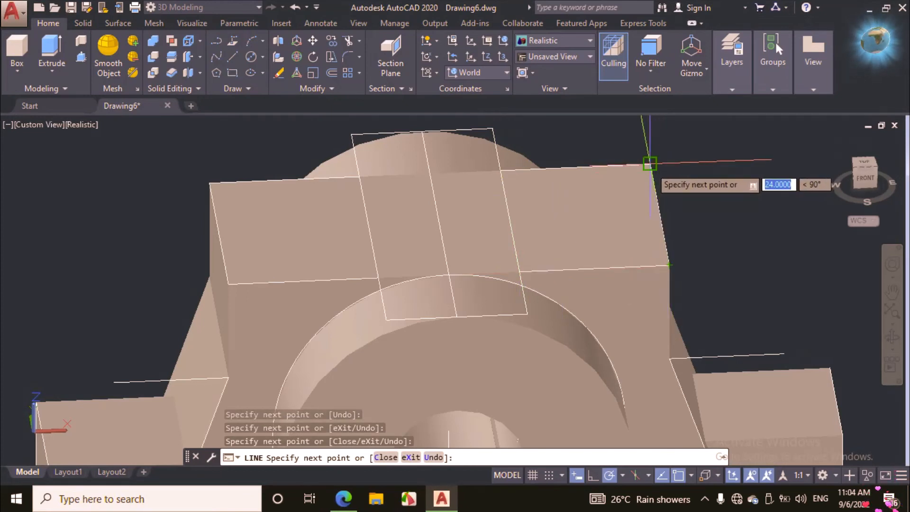
left_click(650, 164)
left_click(742, 184)
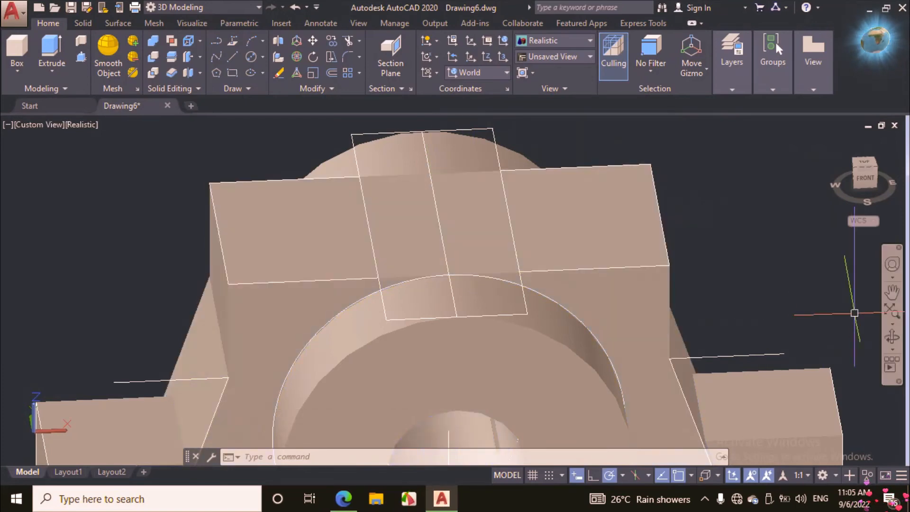
Step: Press-pull both halves of the central strip between the two shoulder outlines downward to cut the slot over the cylinder
left_click(895, 340)
left_click_drag(711, 313, 669, 300)
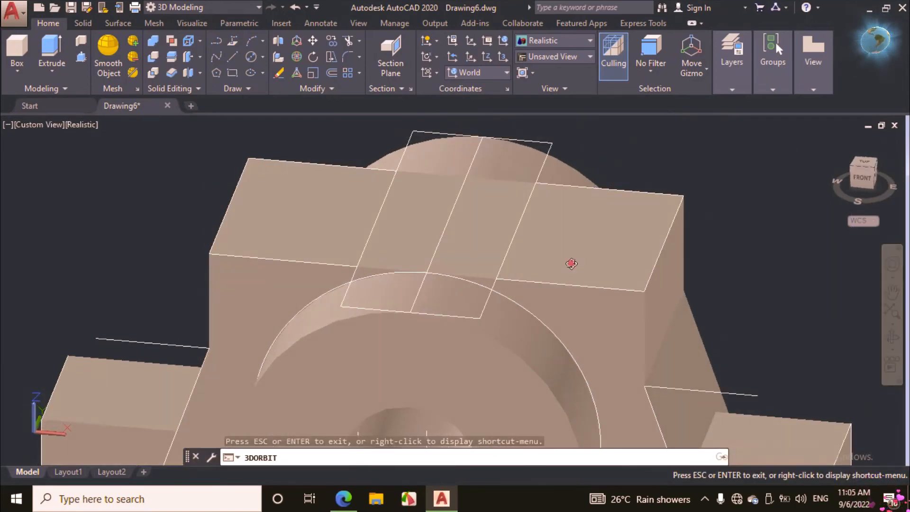
mouse_move(571, 264)
left_mouse_down()
mouse_move(570, 278)
mouse_move(571, 256)
left_mouse_up()
right_click(635, 169)
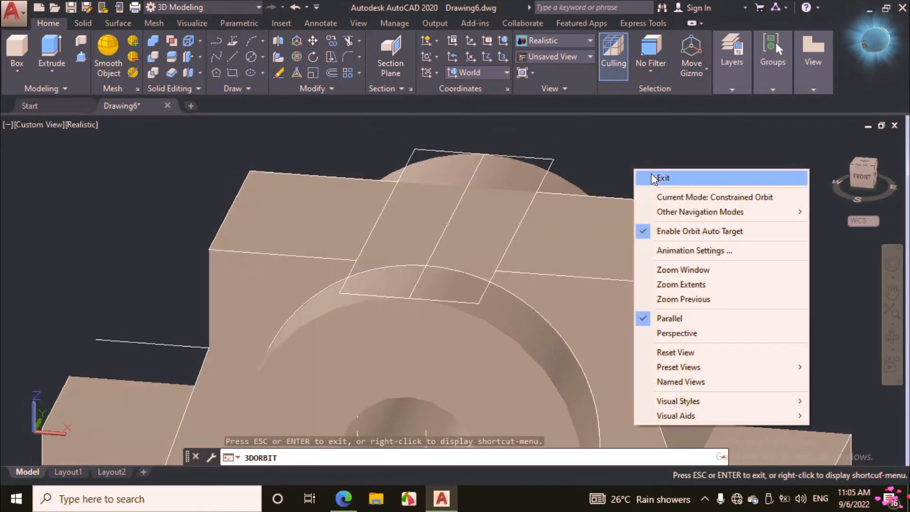
left_click(651, 178)
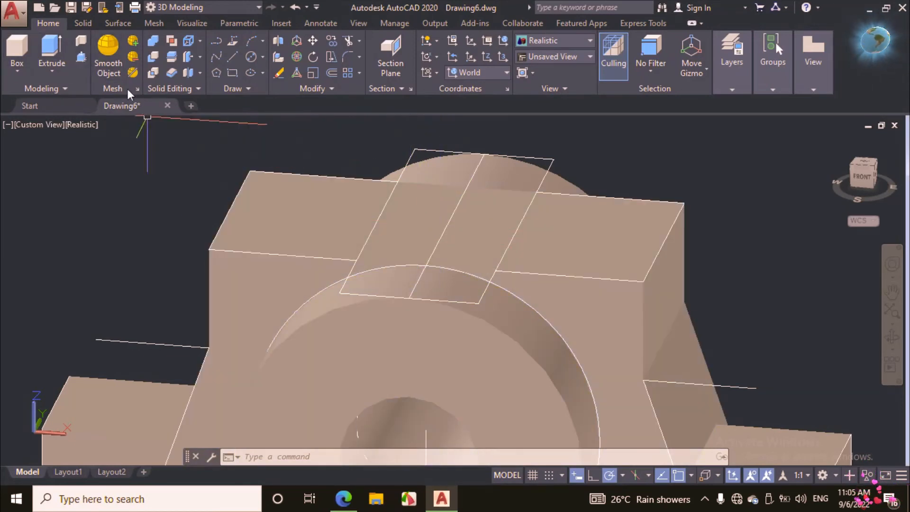
left_click(81, 57)
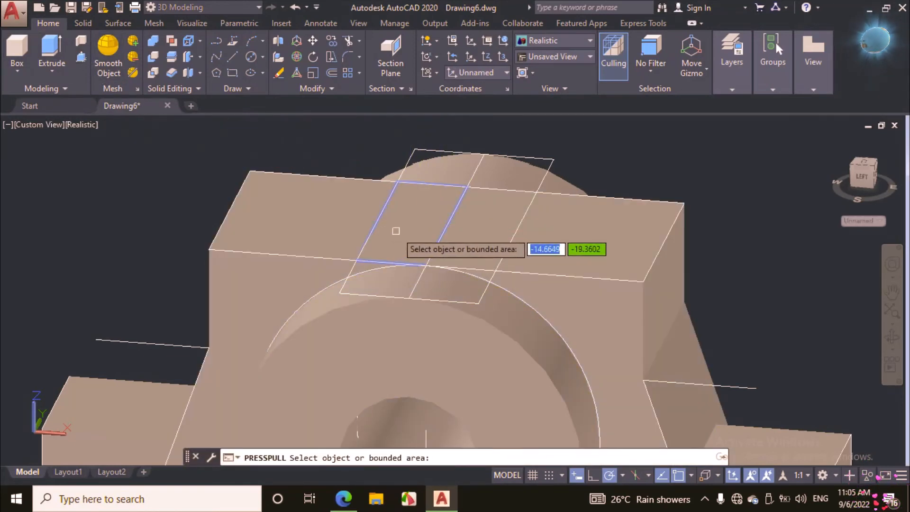
left_click(394, 209)
left_click(388, 328)
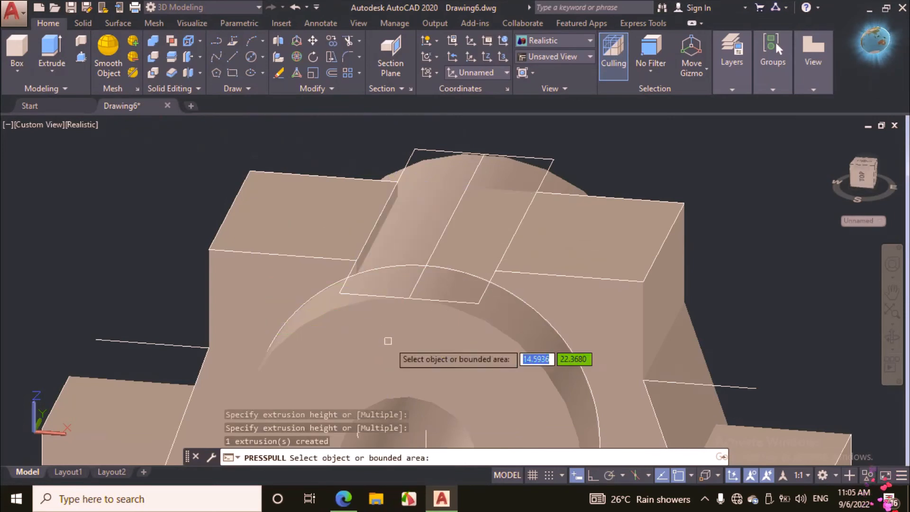
left_click(488, 216)
left_click(464, 346)
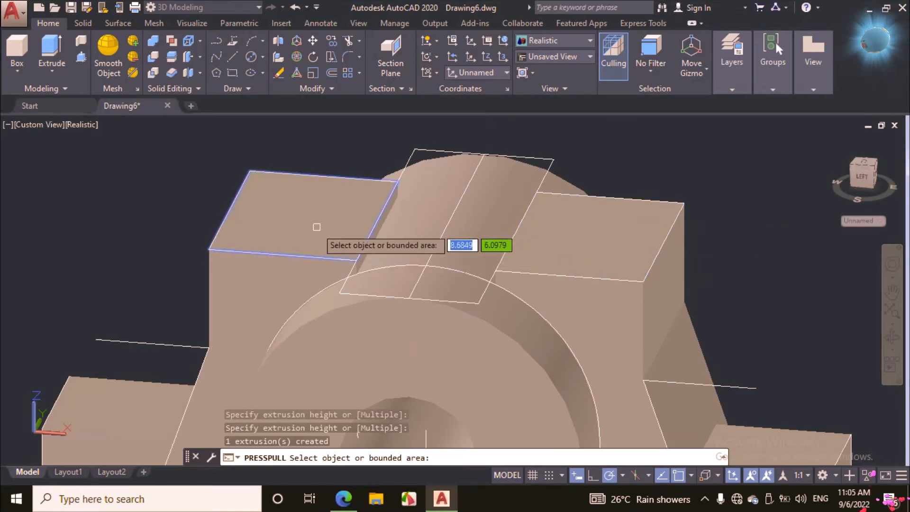
key("Return")
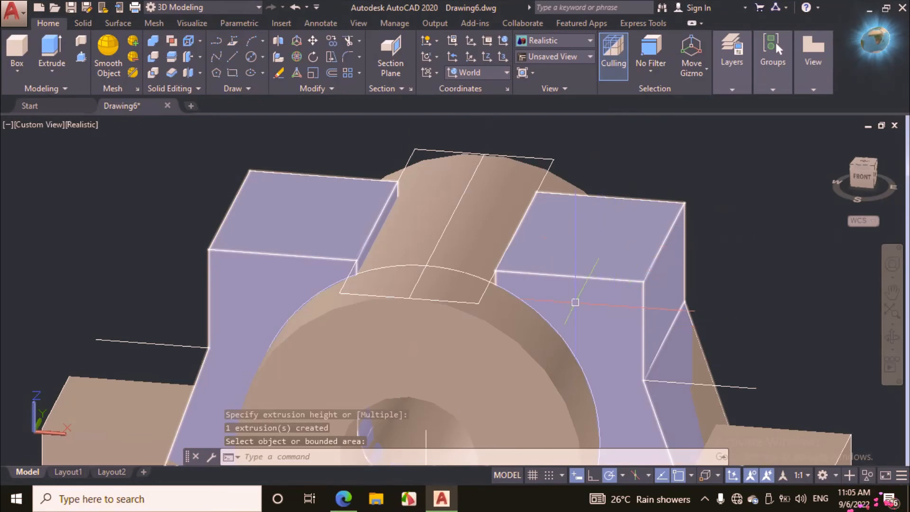
Step: Press-pull the top faces of both outlined shoulders beside the slot downward by 12
left_click(80, 56)
left_click(270, 214)
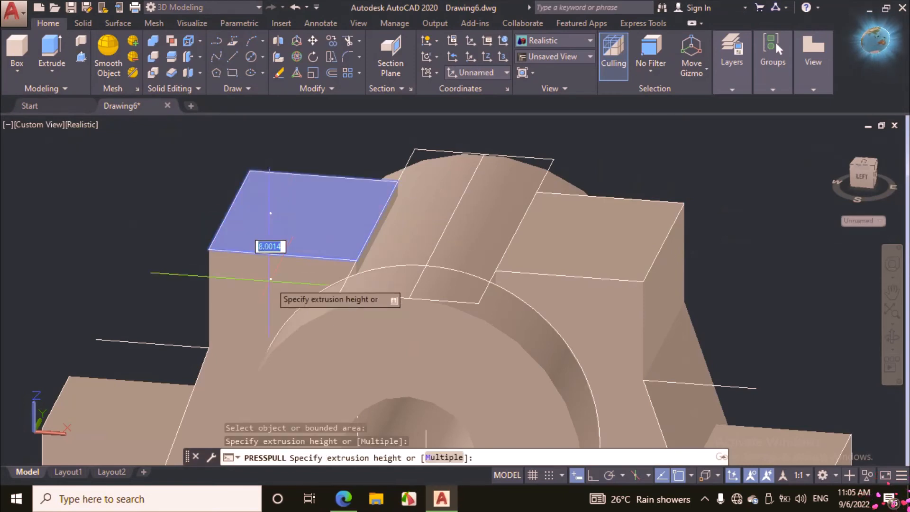
type("12")
key("Return")
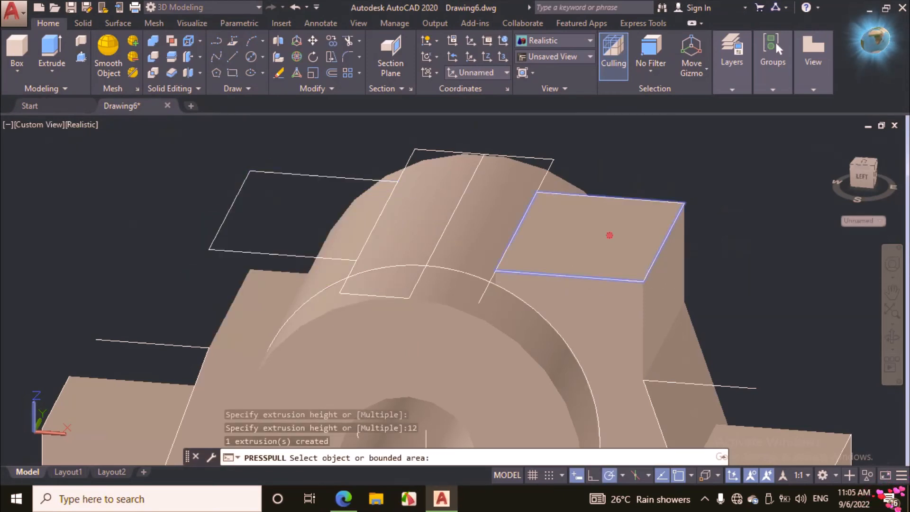
left_click(609, 234)
key("Return")
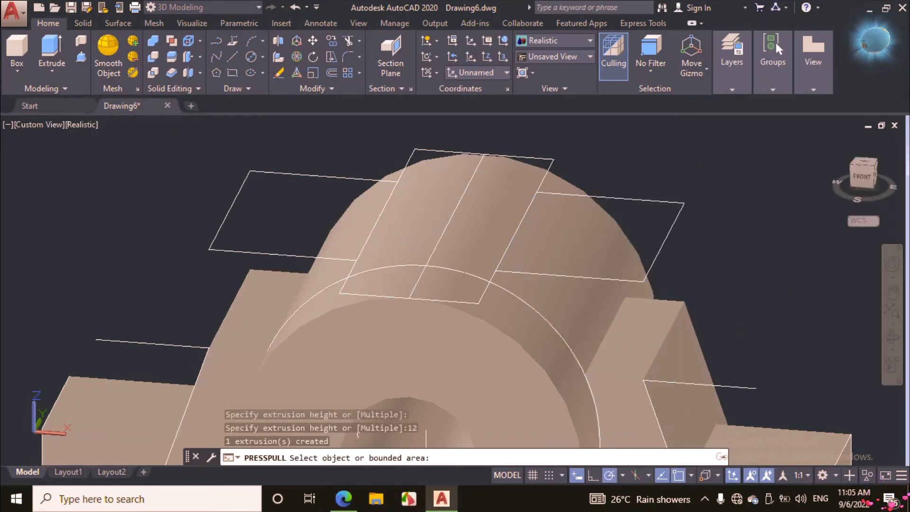
Step: Finish the press-pull and hide the cylinder and its front collar solid
key("Return")
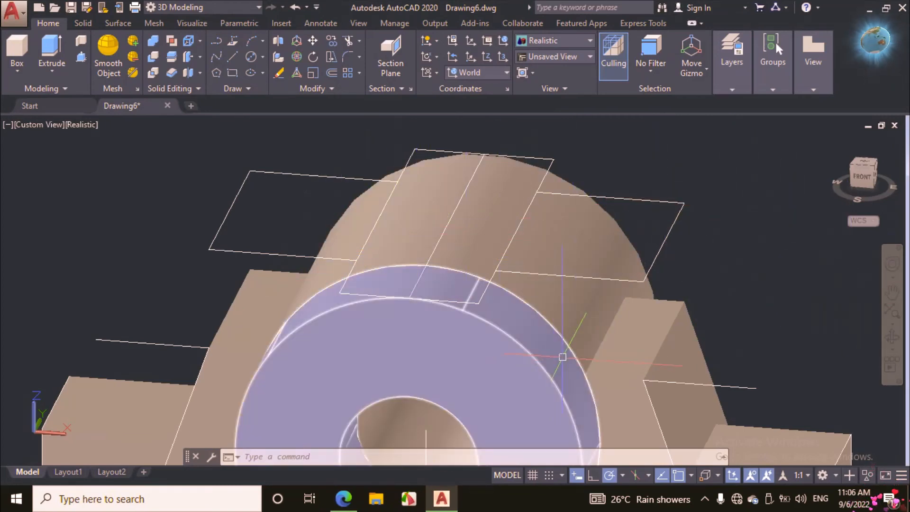
left_click(563, 346)
left_click(574, 311)
right_click(766, 217)
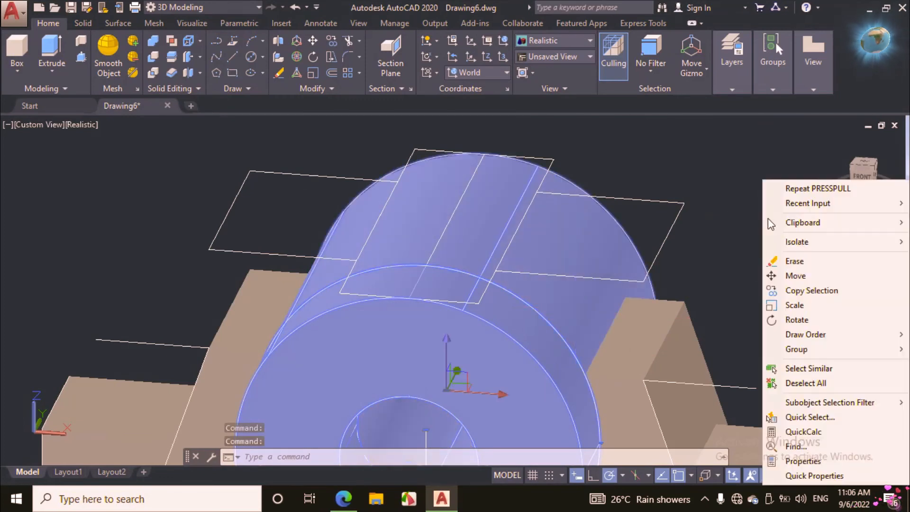
mouse_move(786, 240)
left_click(707, 256)
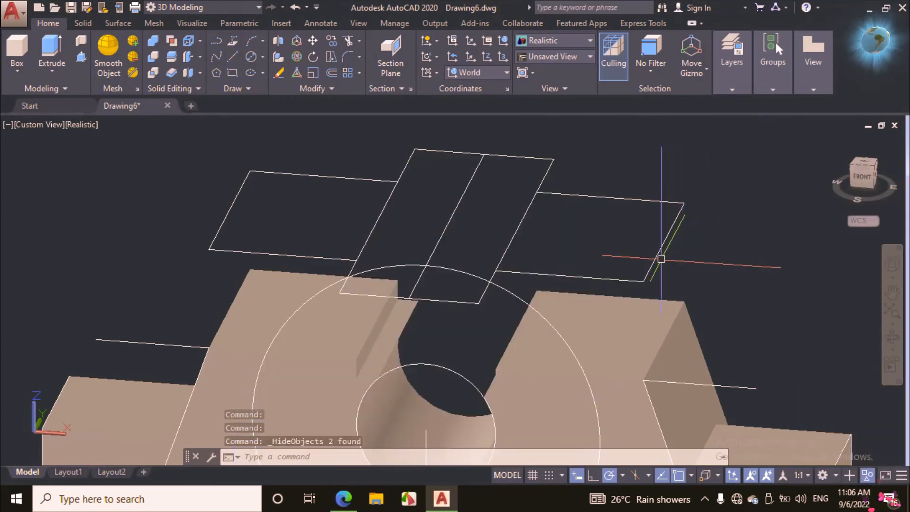
Step: Erase the four selected lines of the central strip outline between the two shoulder rectangles
left_click(558, 126)
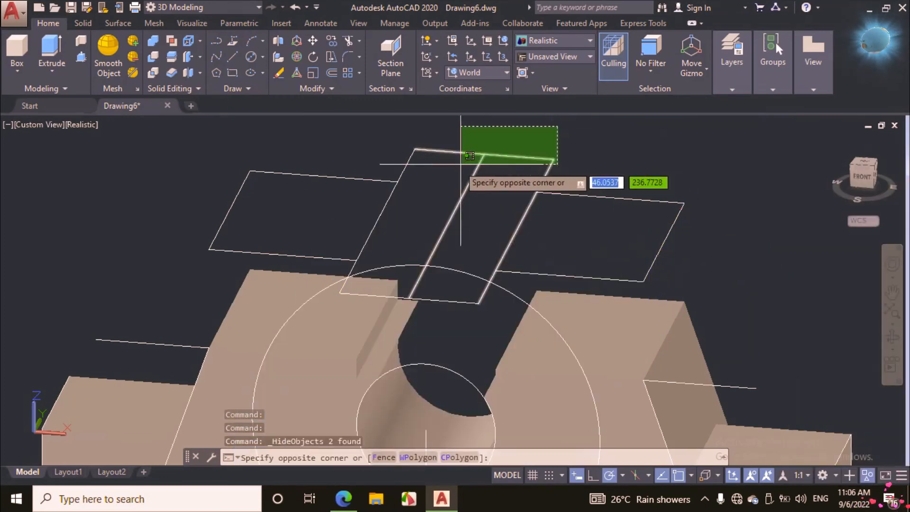
left_click(420, 158)
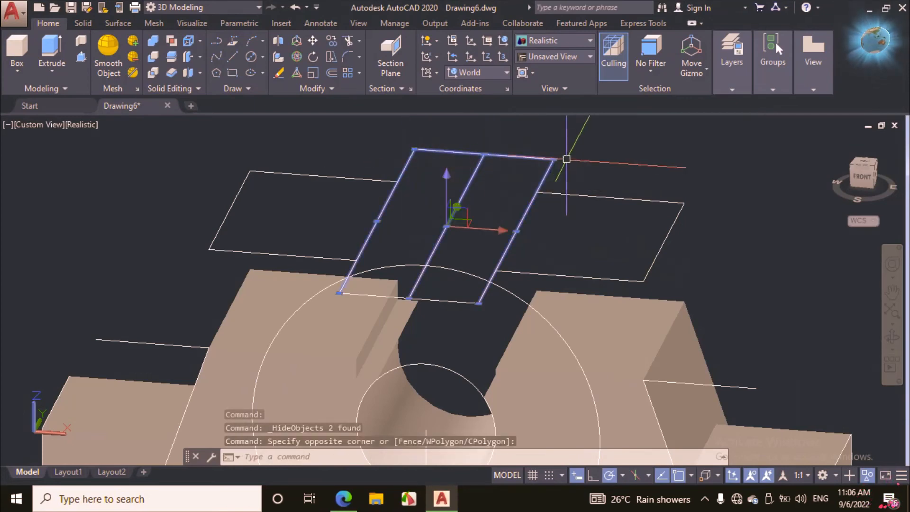
type("r")
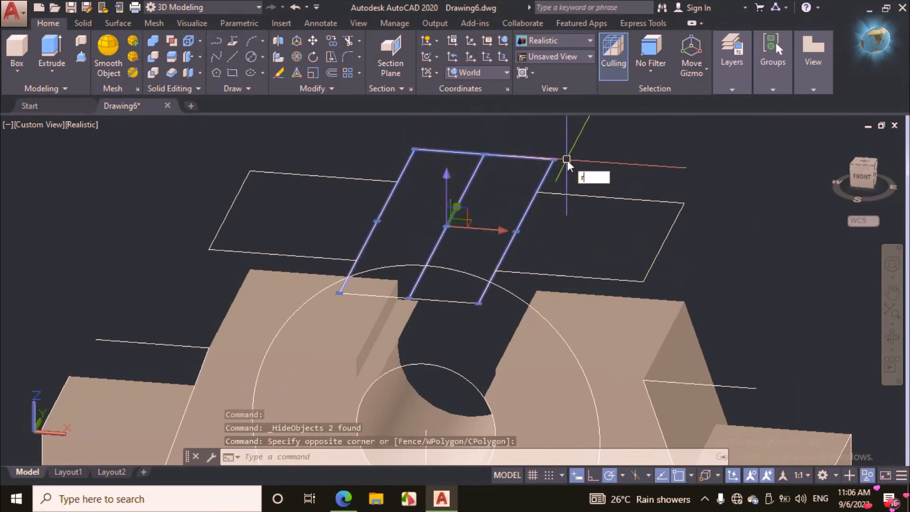
key("BackSpace")
type("e")
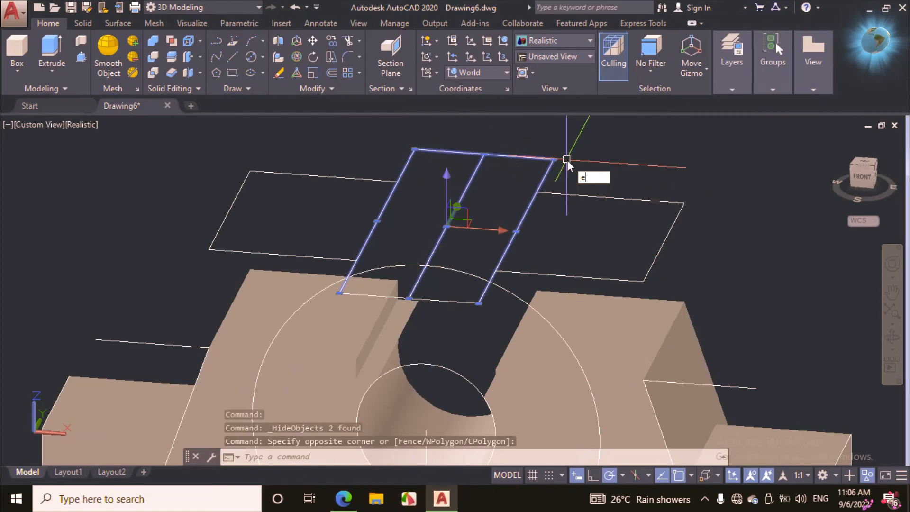
key("Return")
Step: Join the lines of the two shoulder rectangles into closed polylines
left_click(433, 159)
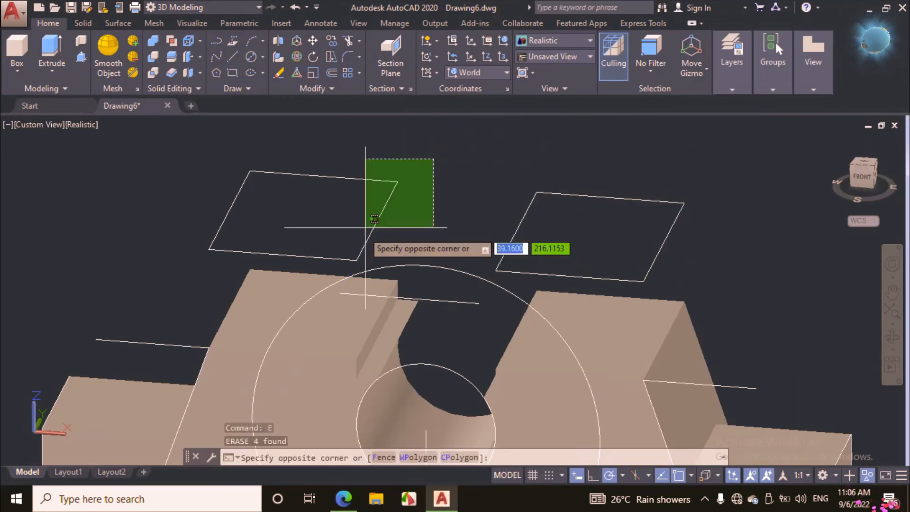
left_click(224, 247)
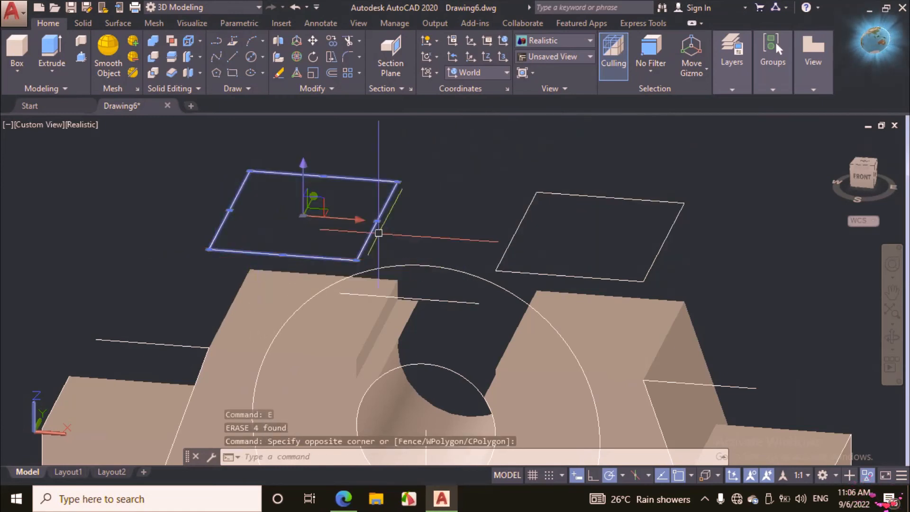
left_click(706, 175)
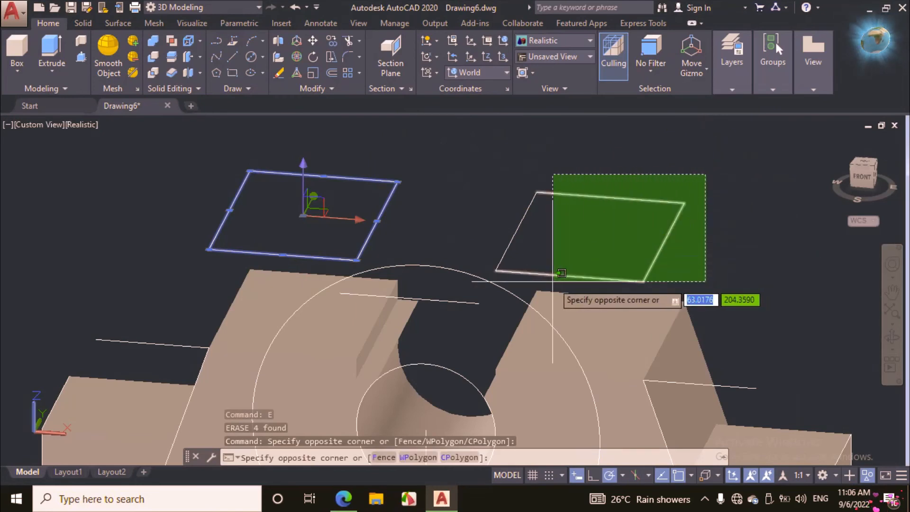
left_click(511, 274)
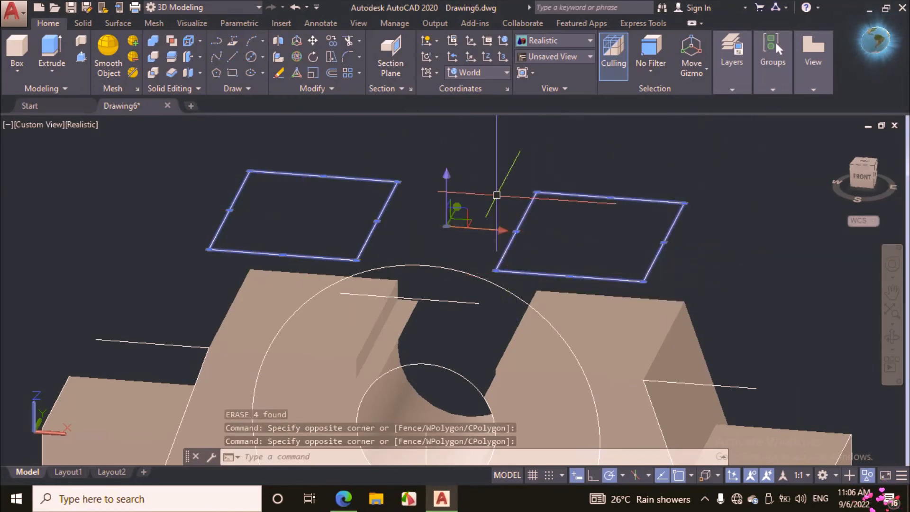
type("j")
key("Return")
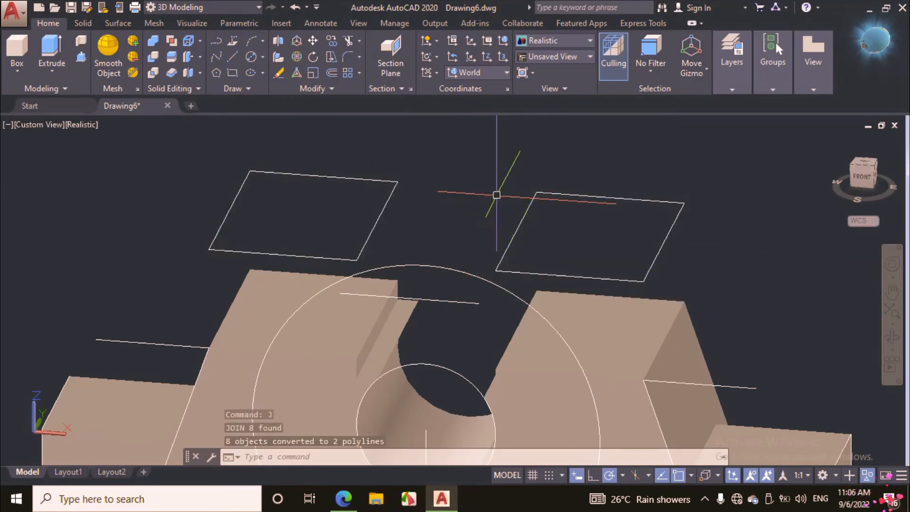
Step: End the object isolation to bring back the hidden cylinder and collar
right_click(491, 180)
mouse_move(533, 243)
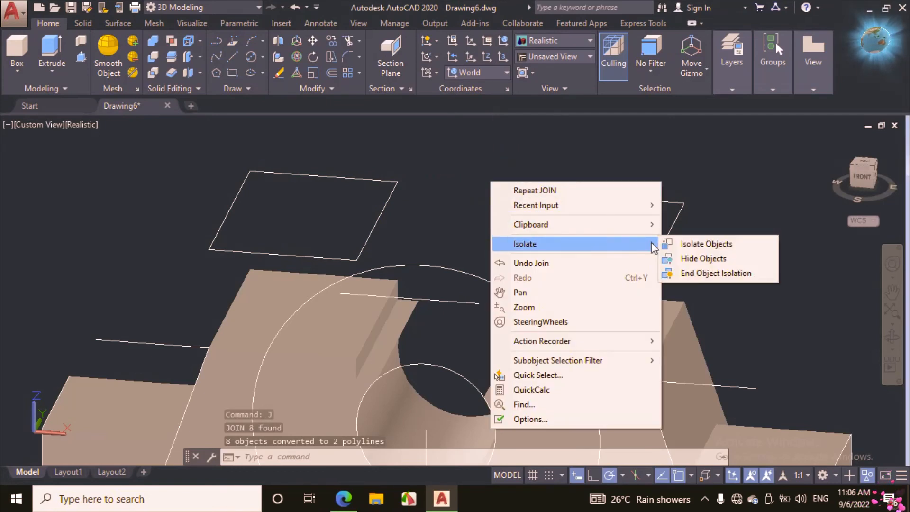
left_click(696, 273)
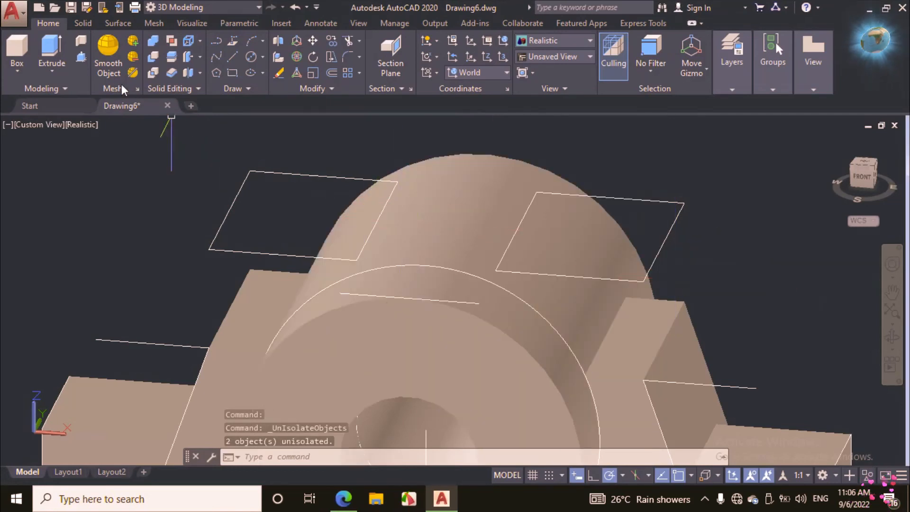
Step: Press-pull both rectangles above the shoulders downward by 12 to form two blocks crossing the cylinder
left_click(81, 58)
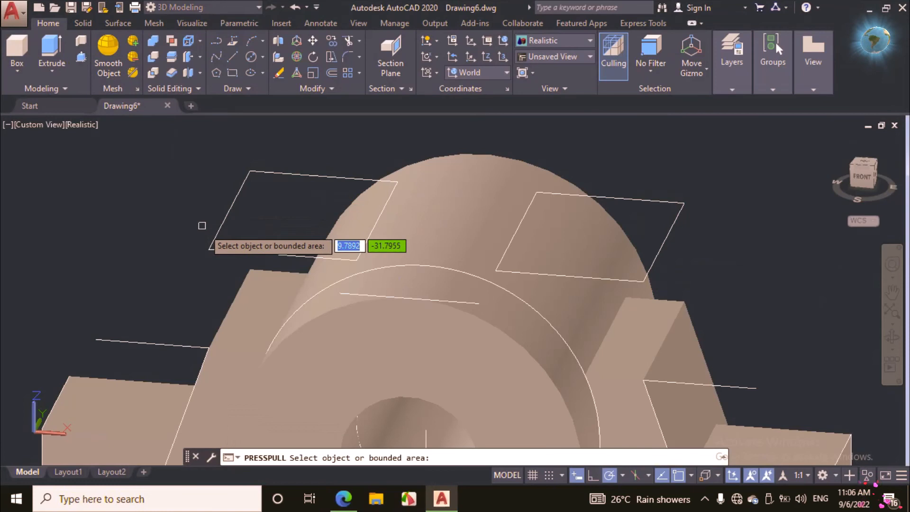
left_click(228, 243)
type("12")
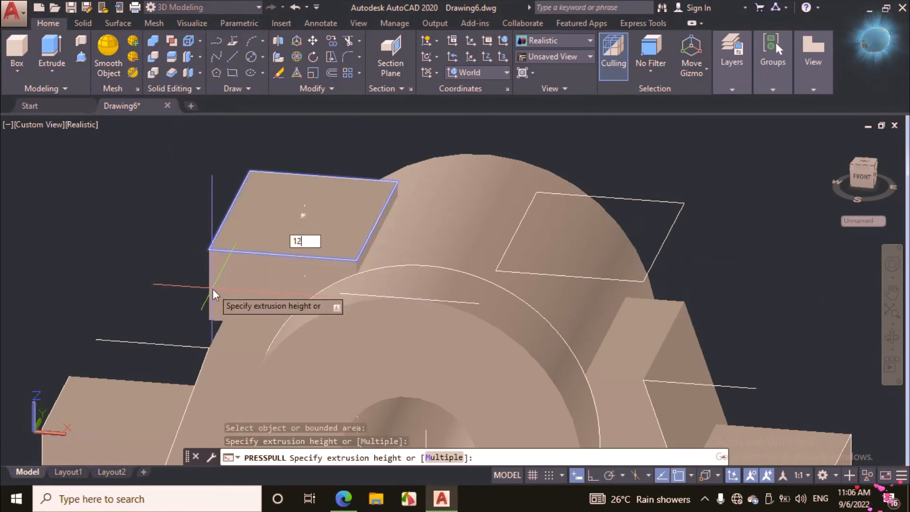
key("Return")
left_click(666, 236)
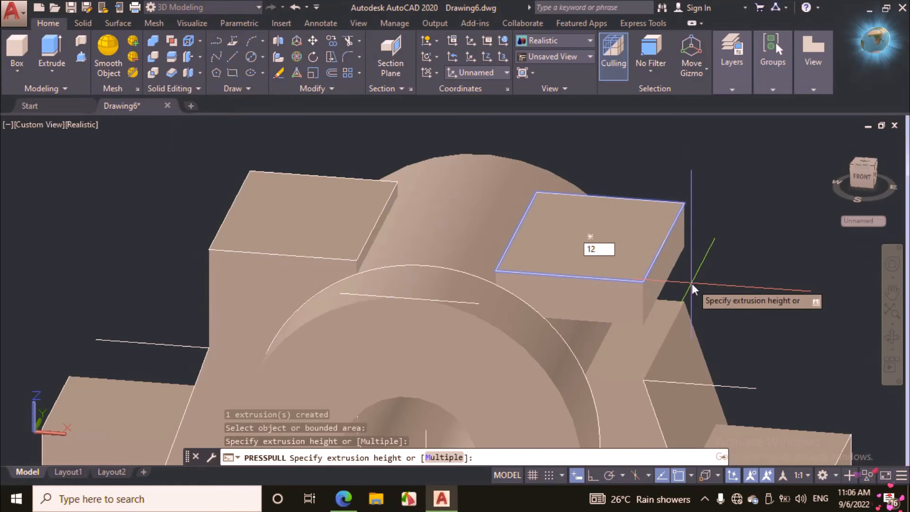
type("12")
key("Return")
key("Return")
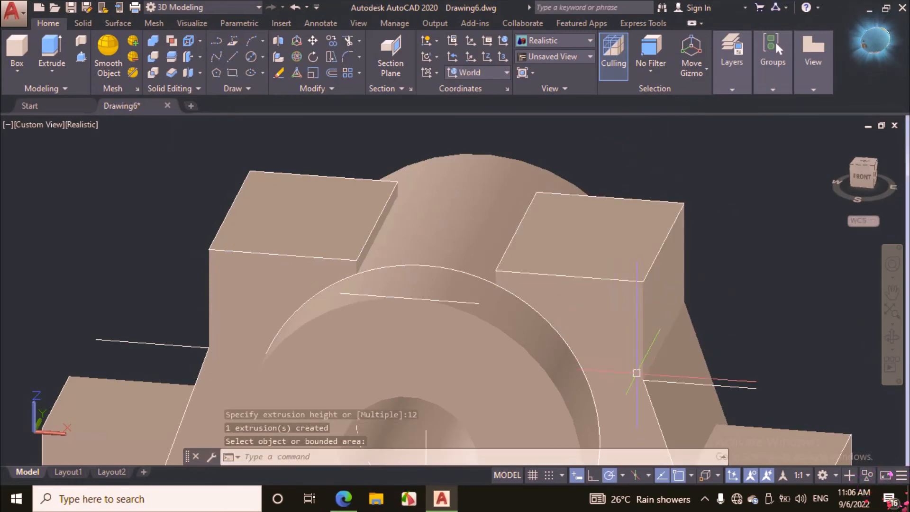
Step: Subtract the two shoulder blocks from the cylinder and its front collar
scroll(396, 267, "down", 4)
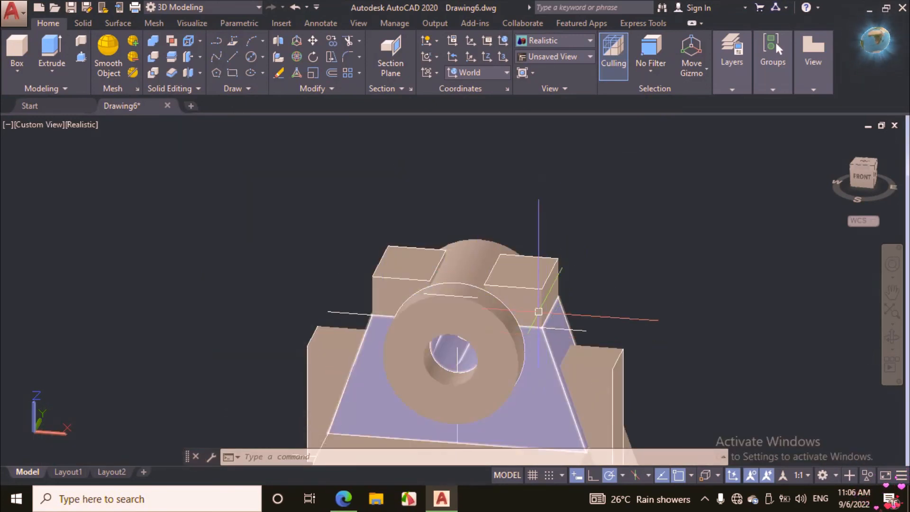
scroll(558, 289, "up", 2)
left_click(80, 23)
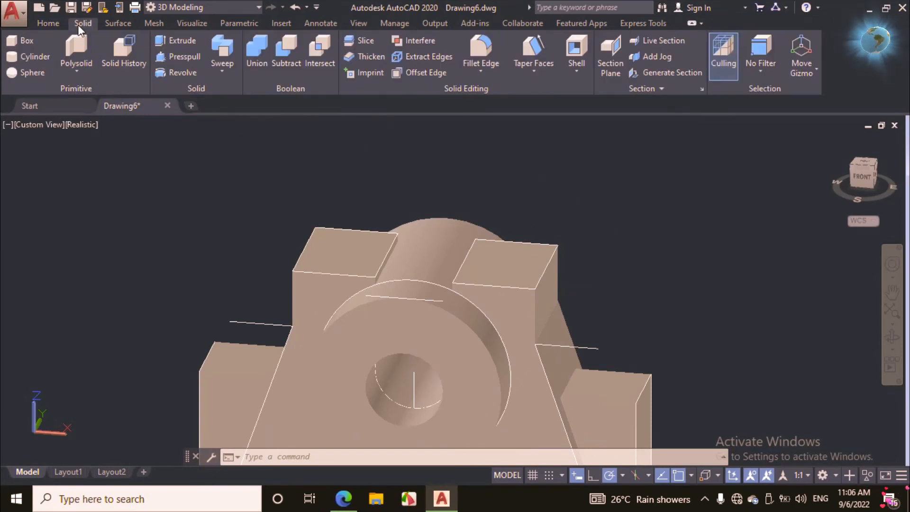
left_click(283, 51)
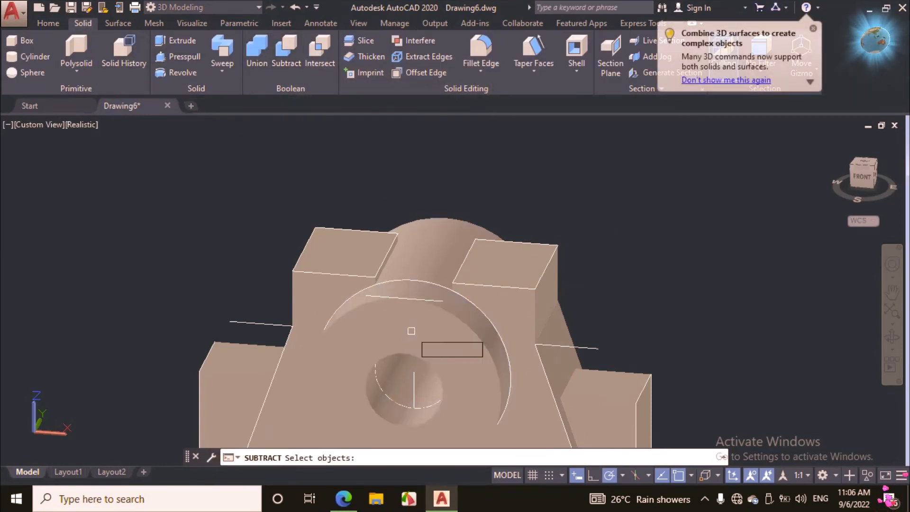
left_click(423, 256)
left_click(424, 316)
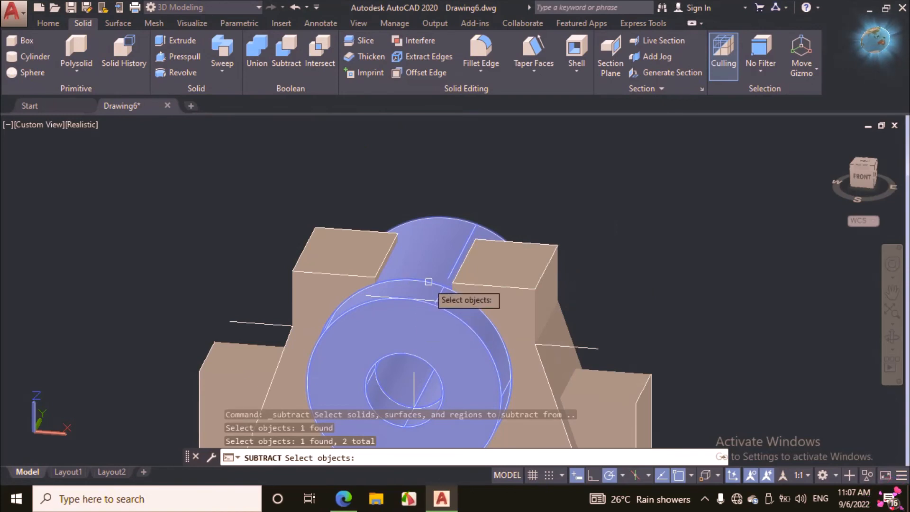
key("Return")
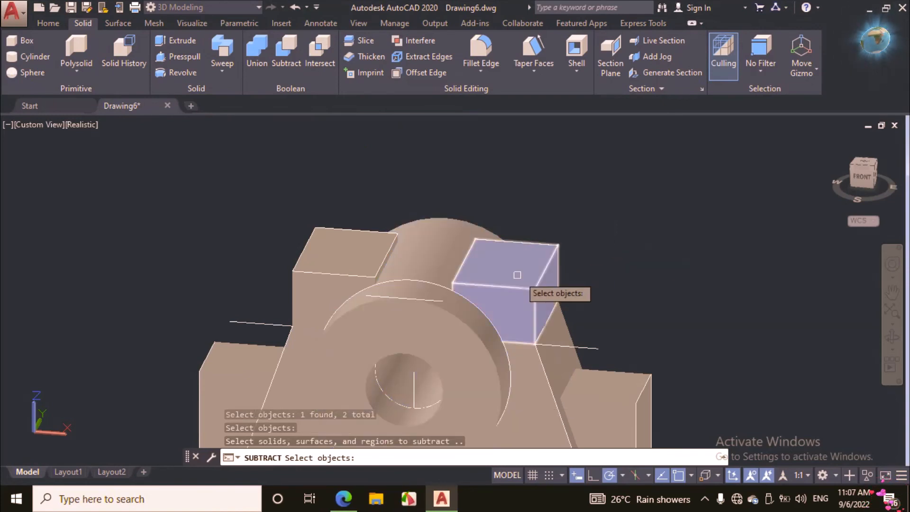
left_click(503, 274)
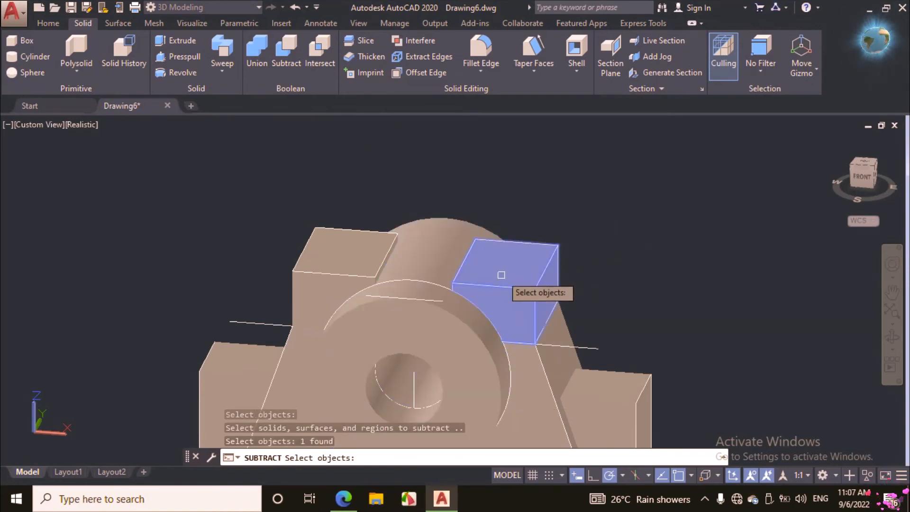
left_click(350, 262)
key("Return")
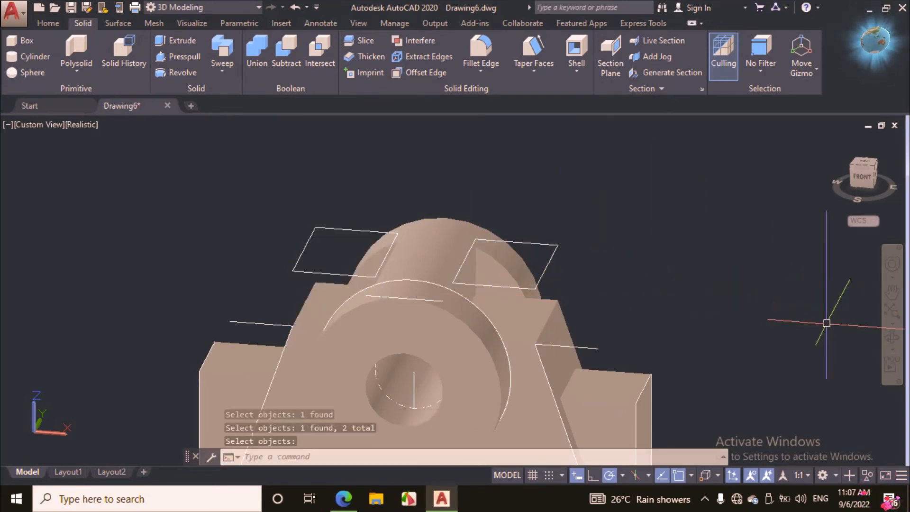
Step: Examine the whole bearing block and the cuts in the cylinder above both shoulders
left_click(892, 338)
left_click_drag(701, 321, 632, 239)
scroll(633, 240, "down", 3)
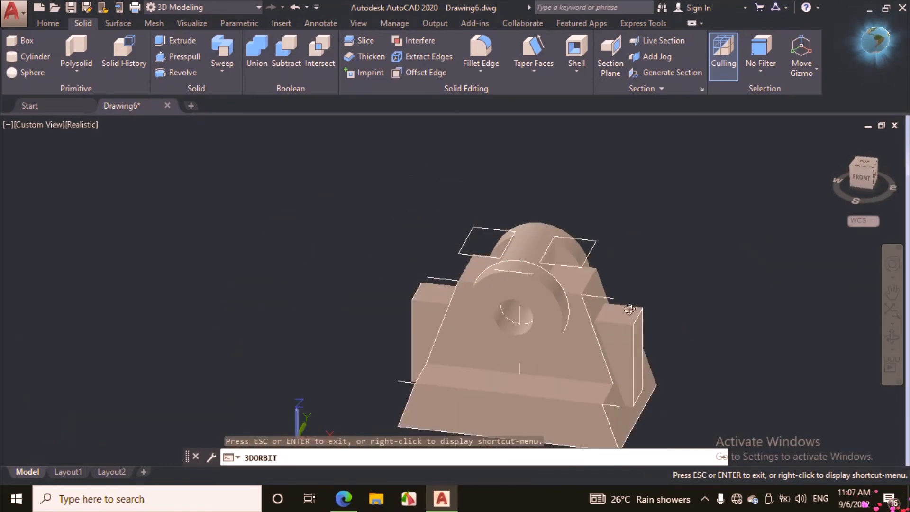
left_click_drag(629, 309, 610, 308)
scroll(615, 297, "down", 4)
scroll(663, 234, "up", 1)
scroll(662, 233, "up", 1)
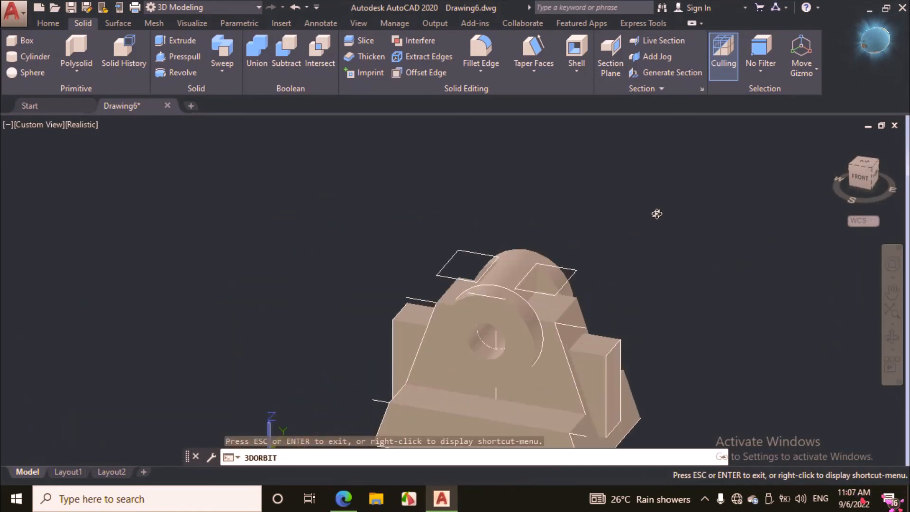
right_click(657, 213)
left_click(666, 219)
scroll(680, 219, "down", 4)
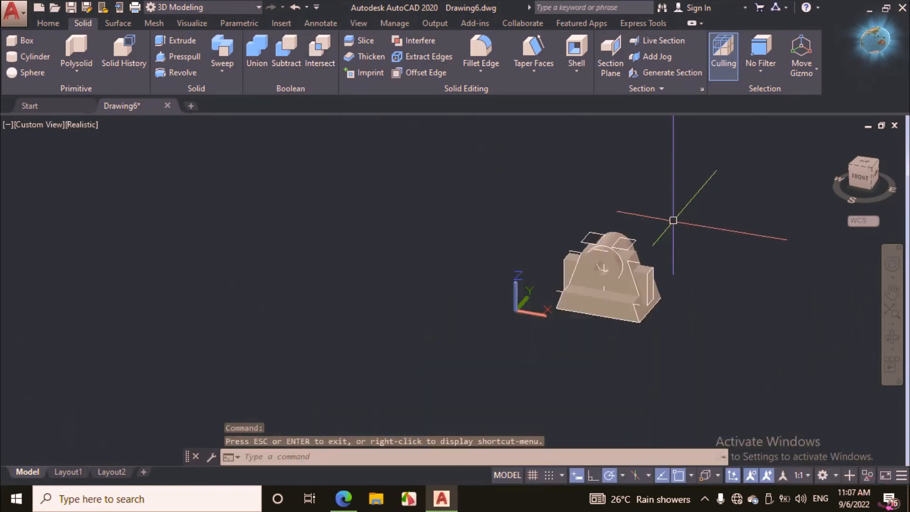
scroll(694, 299, "up", 5)
scroll(608, 318, "down", 4)
scroll(634, 264, "up", 3)
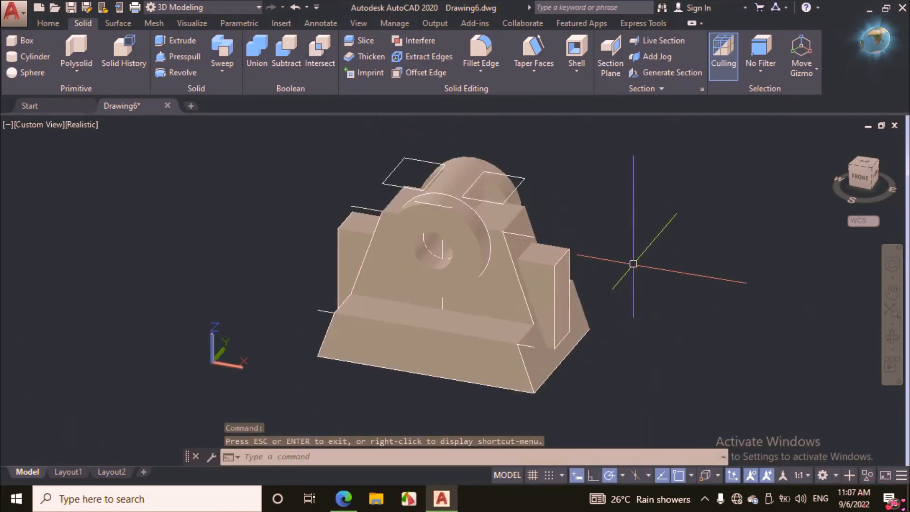
Step: Union all solids of the bearing block into a single solid
left_click(249, 56)
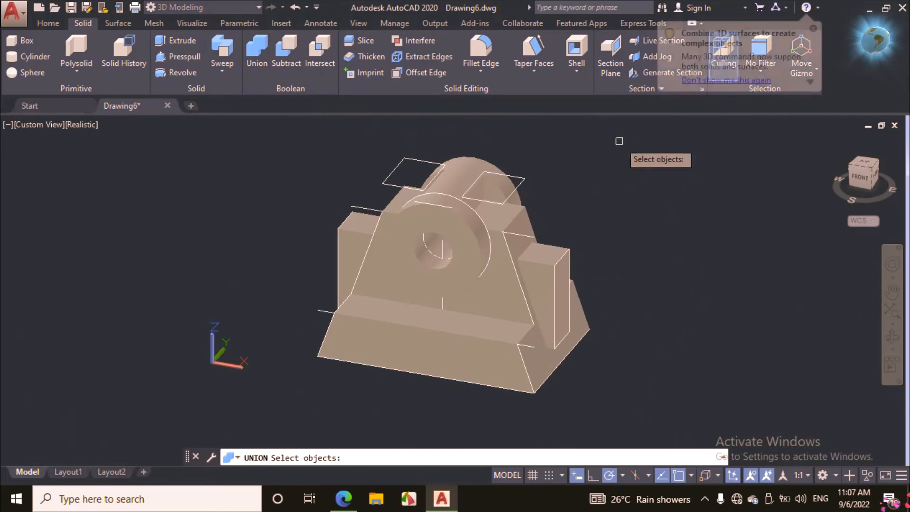
left_click(650, 143)
left_click(323, 405)
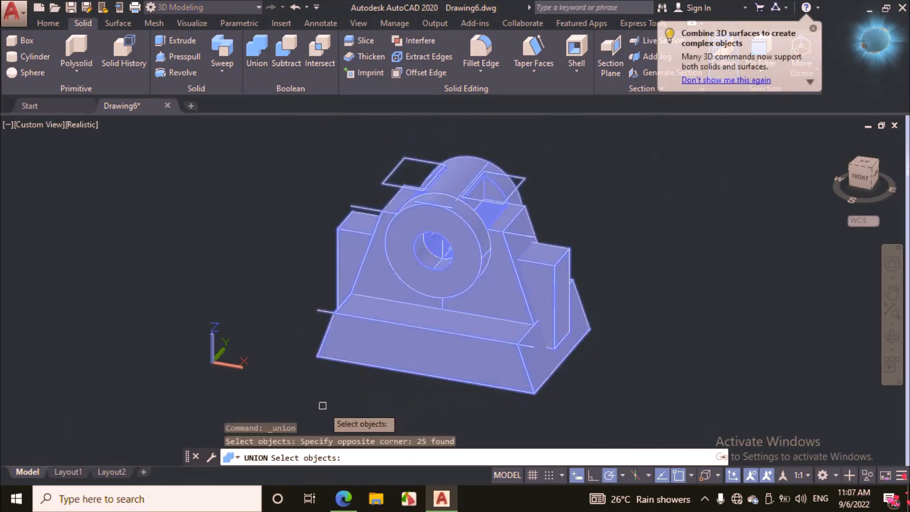
key("Return")
Step: Move the united solid along the X axis, clear of the leftover construction lines, and deselect it
left_click(492, 267)
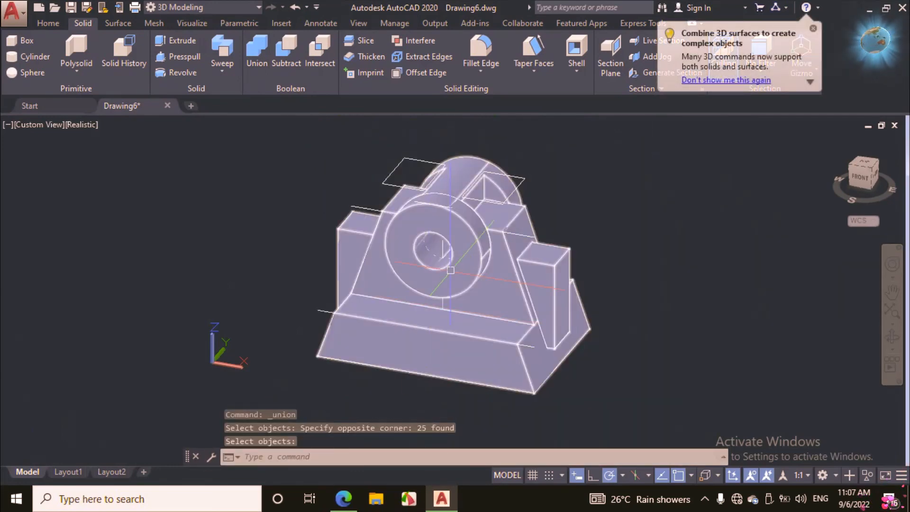
left_click(502, 270)
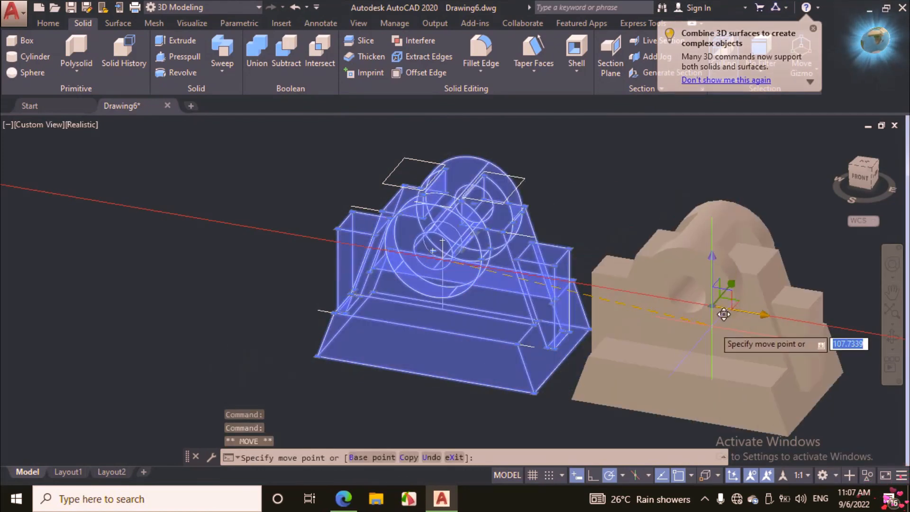
left_click(753, 314)
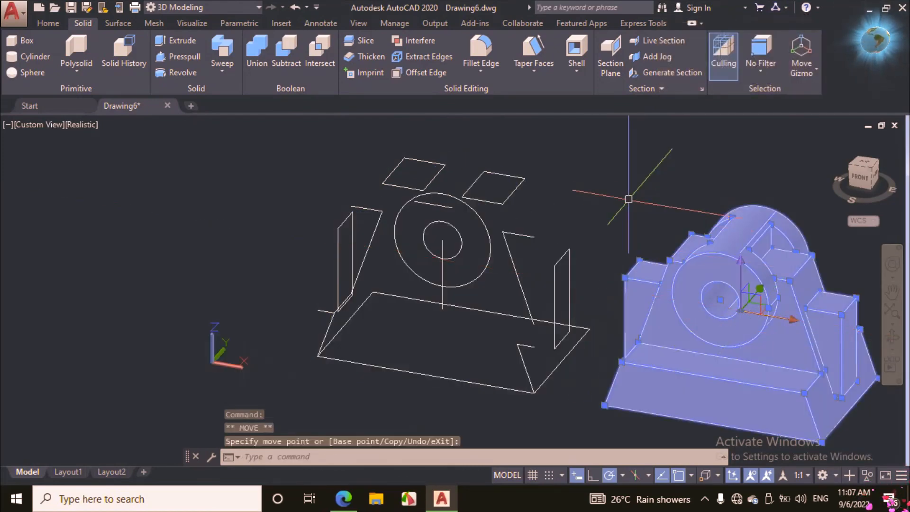
key("Escape")
Step: Erase all the leftover construction lines and circles beside the bearing-block solid
left_click(603, 169)
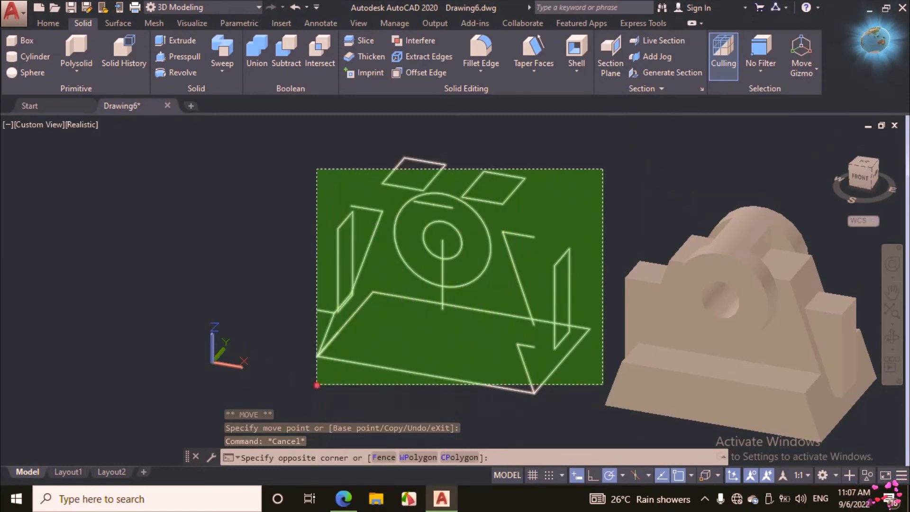
left_click(314, 382)
type("e")
key("Return")
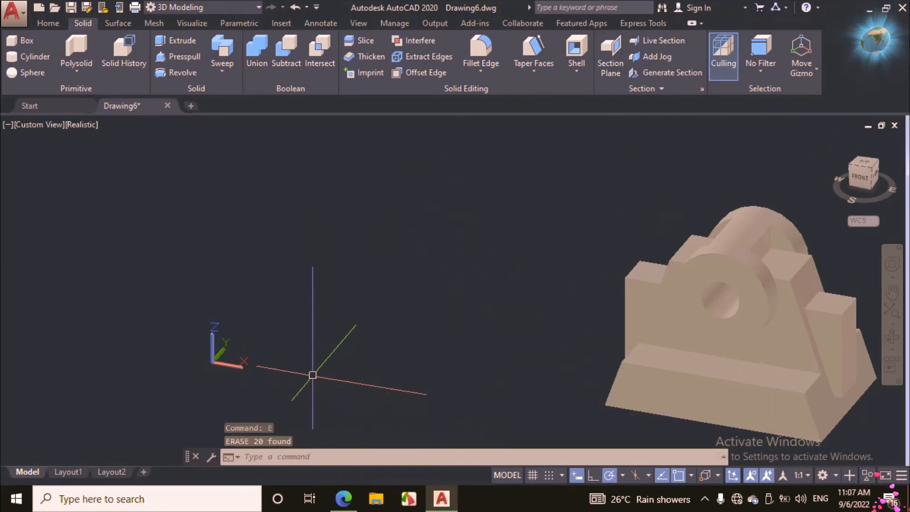
Step: Orbit the bearing block to the orientation of the reference PDF figure and compare the two
scroll(199, 355, "down", 2)
scroll(617, 393, "up", 3)
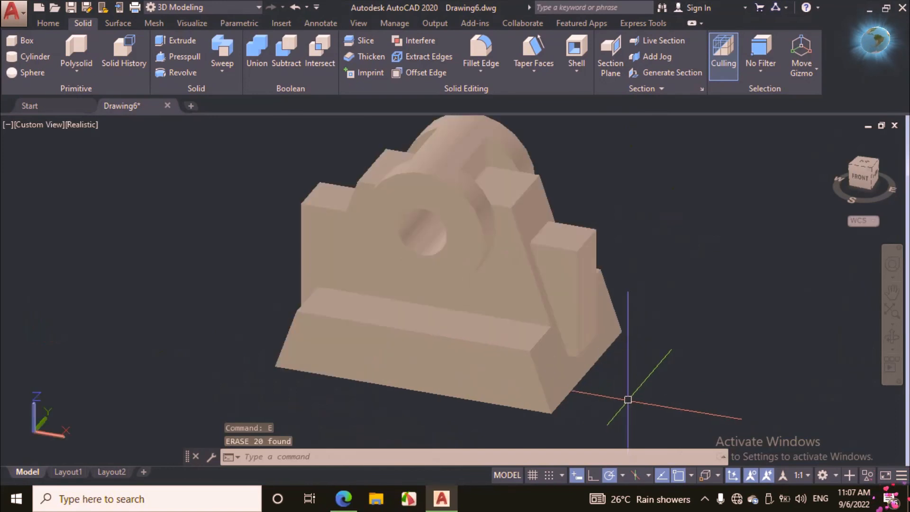
left_click(884, 339)
left_click_drag(638, 331, 728, 312)
left_click(350, 500)
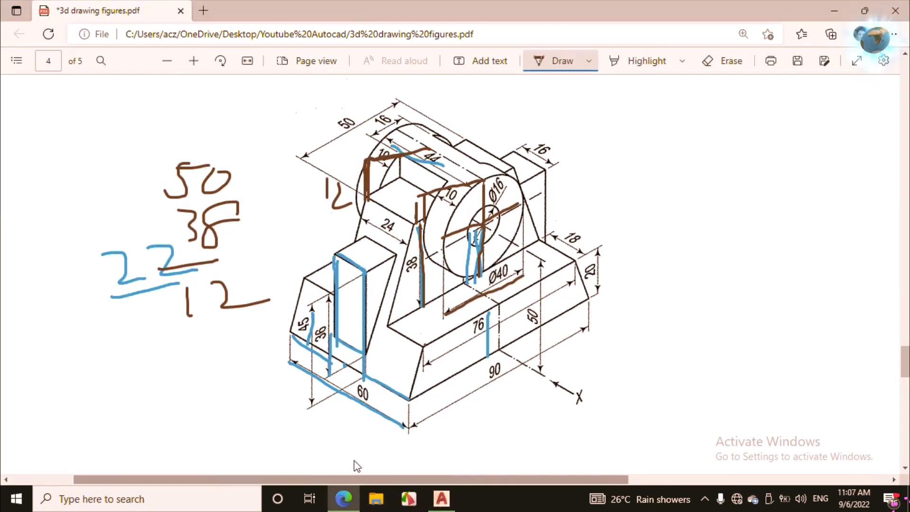
left_click(443, 499)
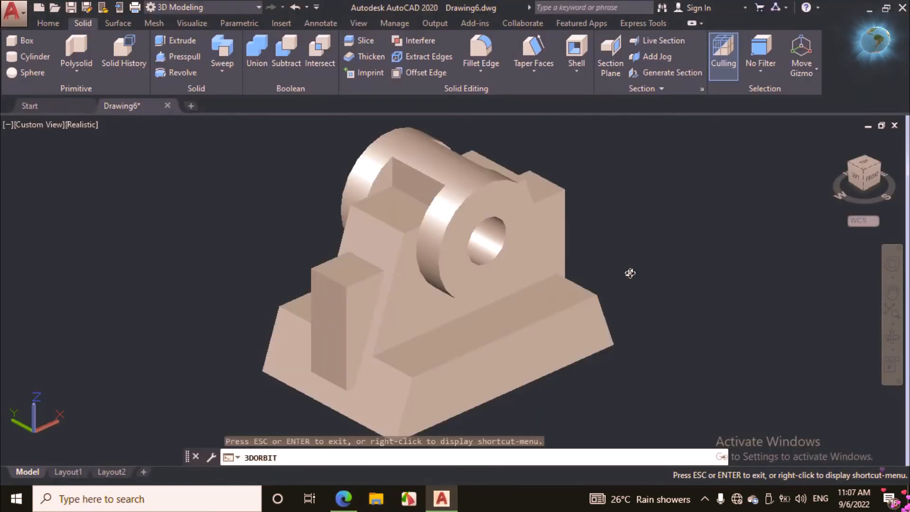
left_click(48, 23)
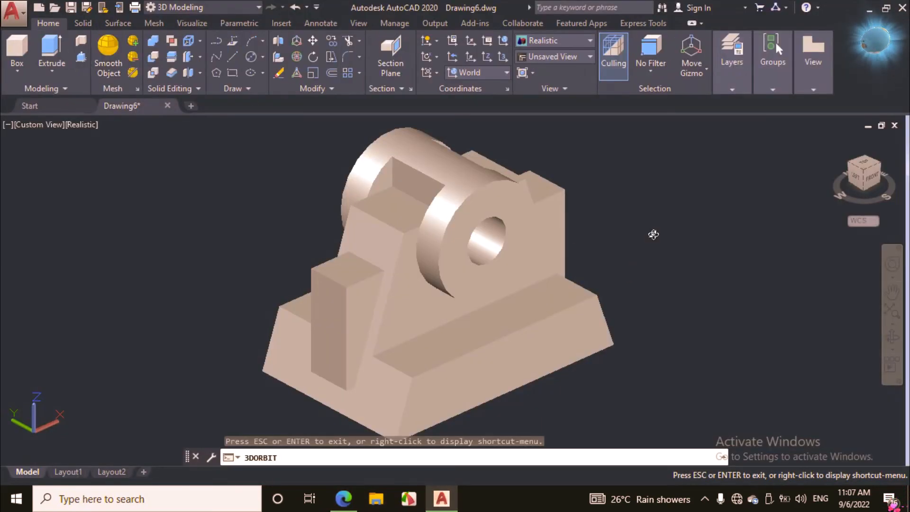
right_click(659, 220)
left_click(669, 223)
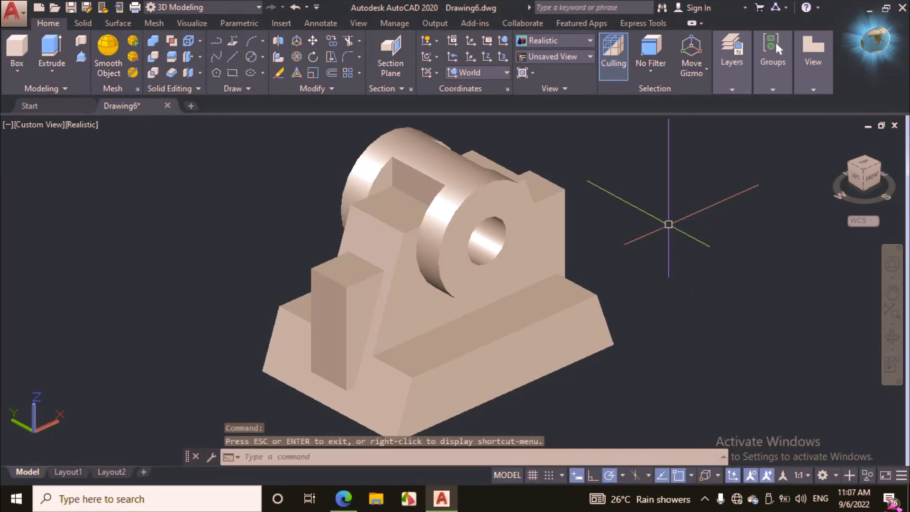
Step: Apply the first generic wood material from the Autodesk library to the whole bearing block and close the materials browser
type("mat")
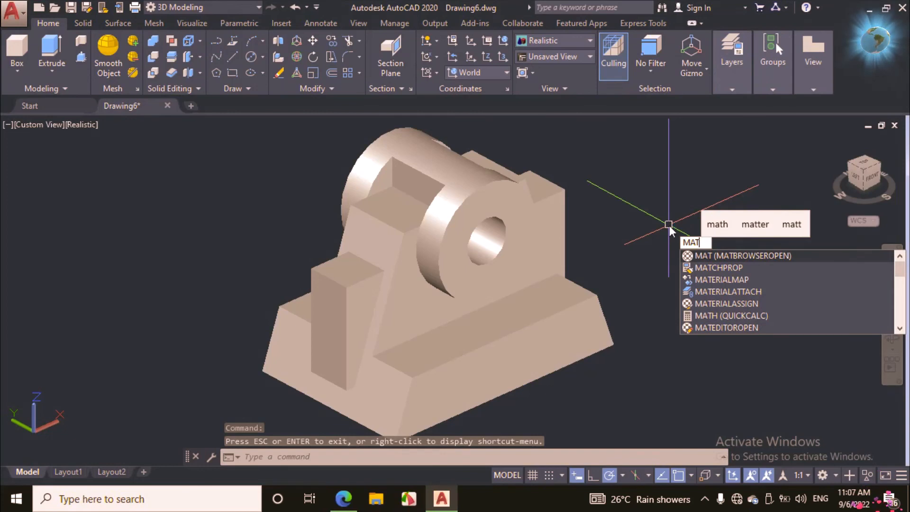
key("Escape")
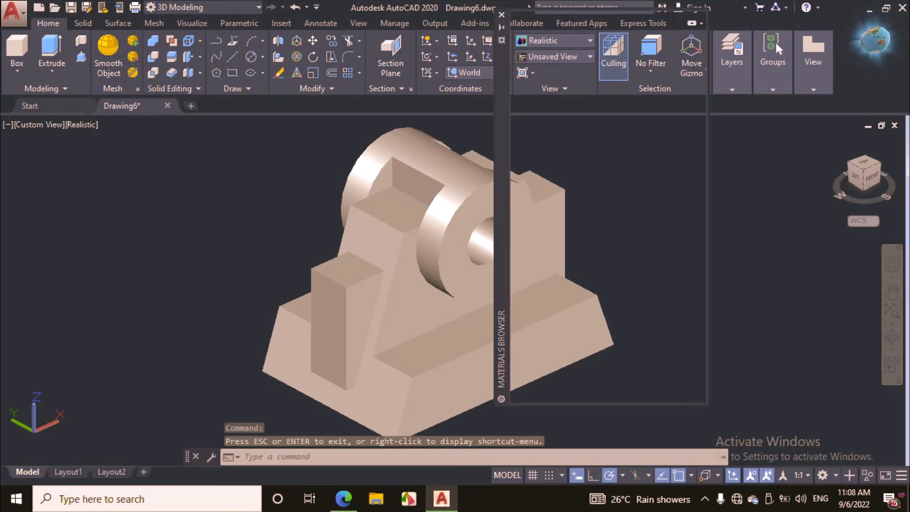
left_click(307, 180)
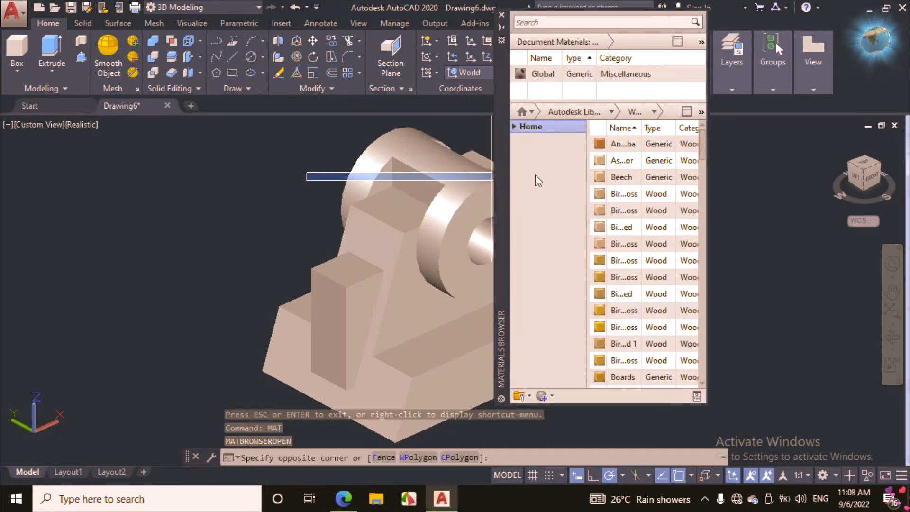
left_click(564, 176)
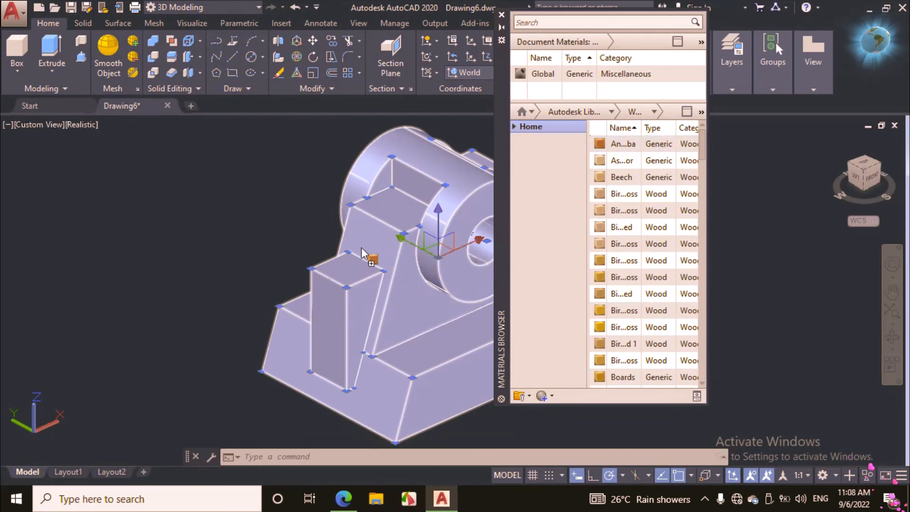
left_click_drag(354, 247, 351, 250)
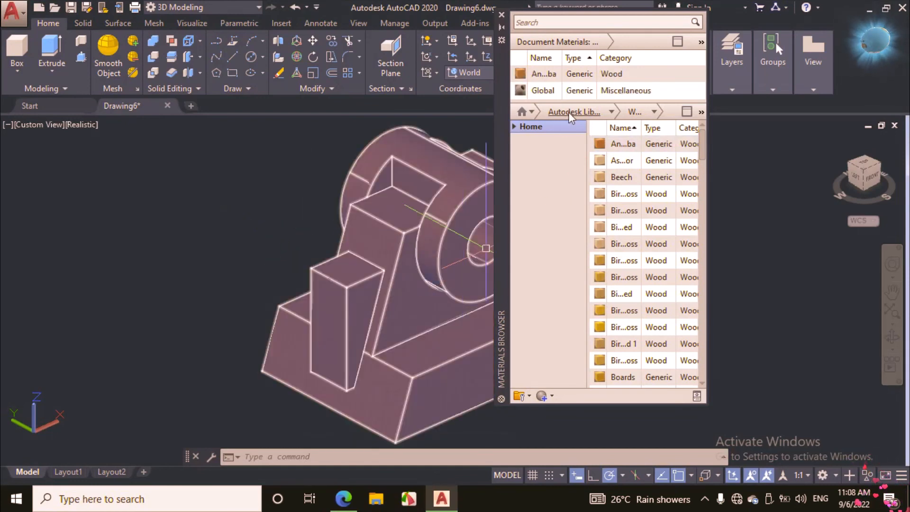
left_click(501, 15)
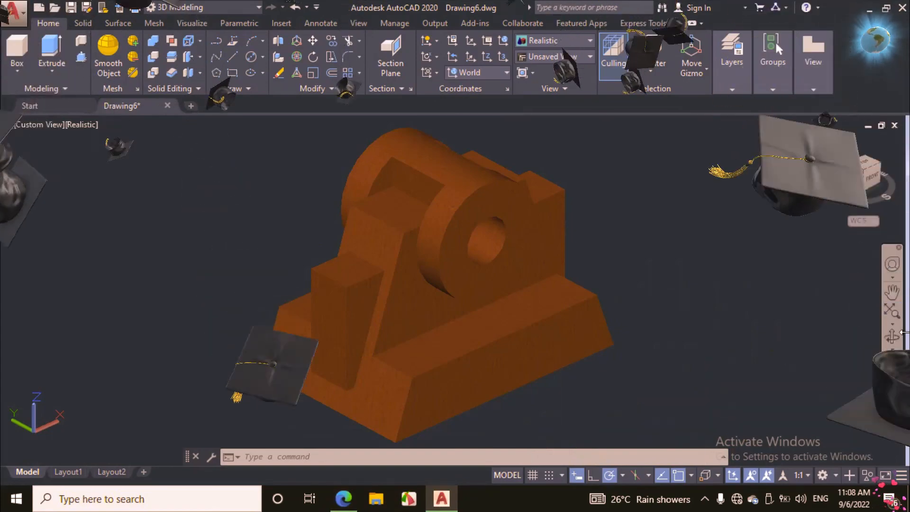
Step: Examine the wood-finished bearing block from several directions, finishing on a low view of its front
left_click(680, 305)
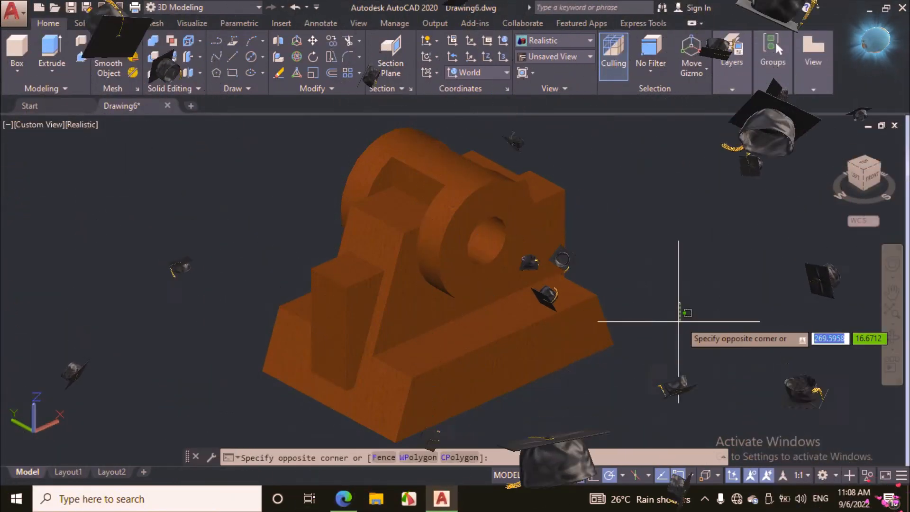
left_click(680, 321)
left_click(893, 338)
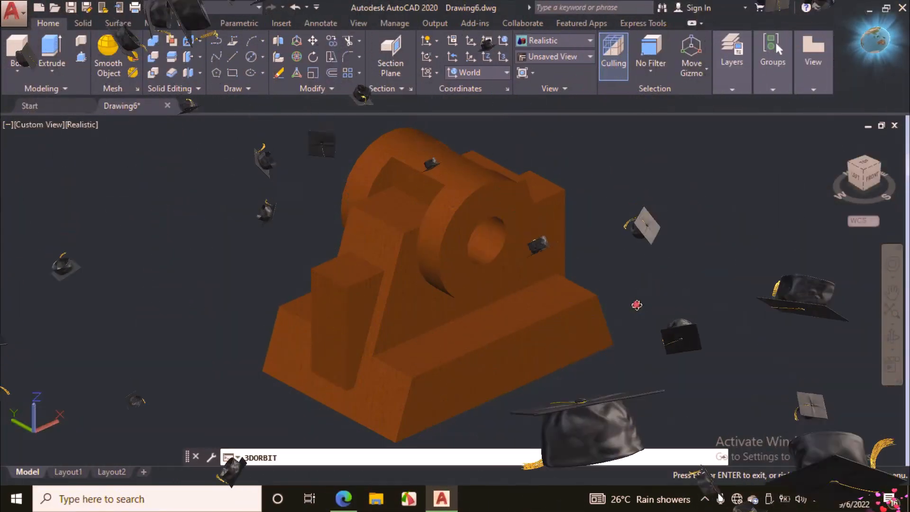
left_click_drag(635, 305, 615, 280)
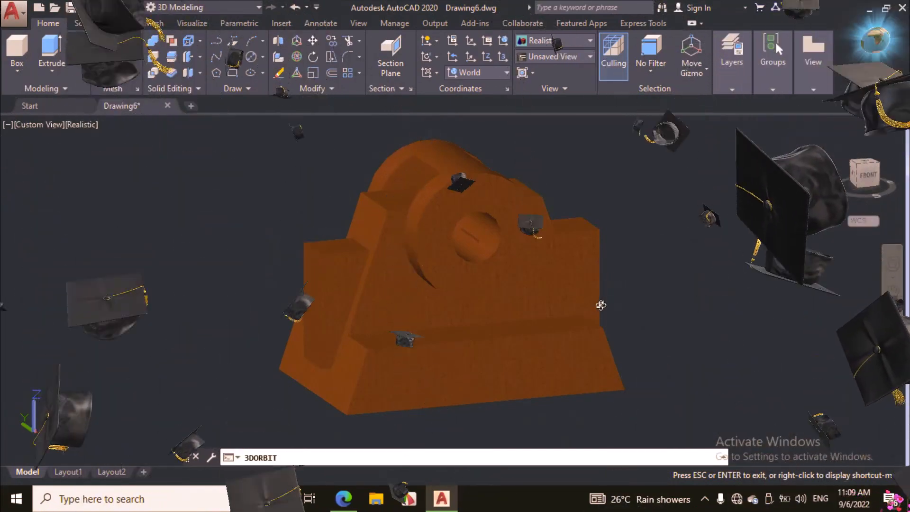
right_click(669, 225)
left_click(684, 234)
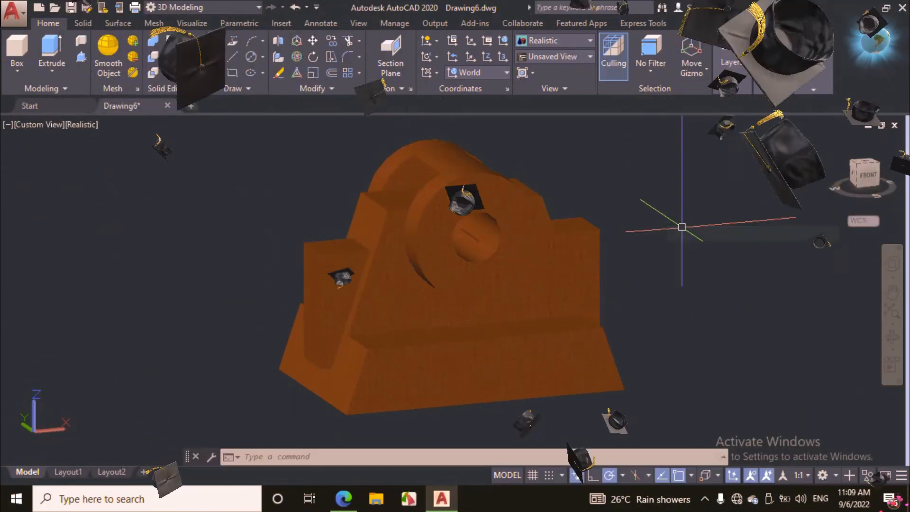